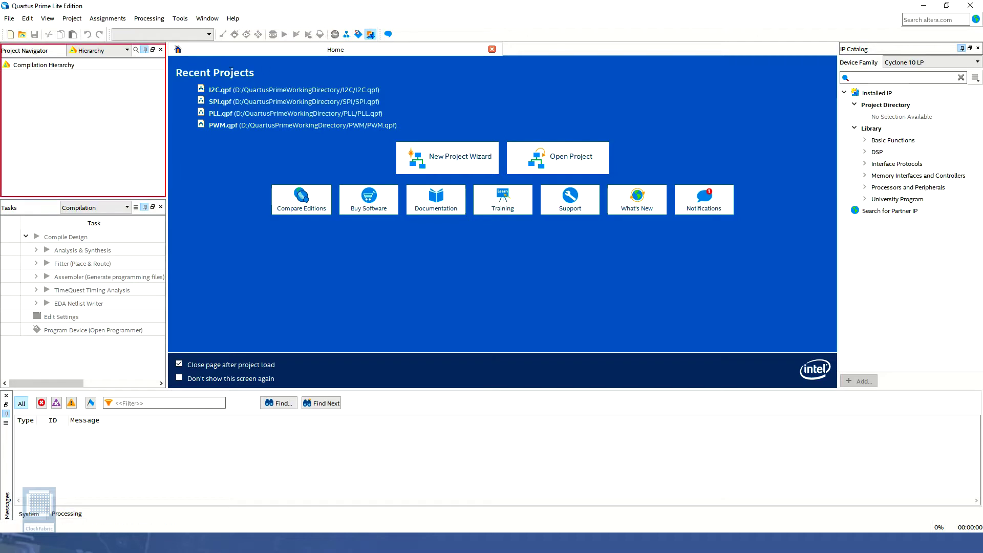
- Examine the Project Navigator views, the task flow choices, and the Basic Functions library and device families in the IP Catalog
click(127, 52)
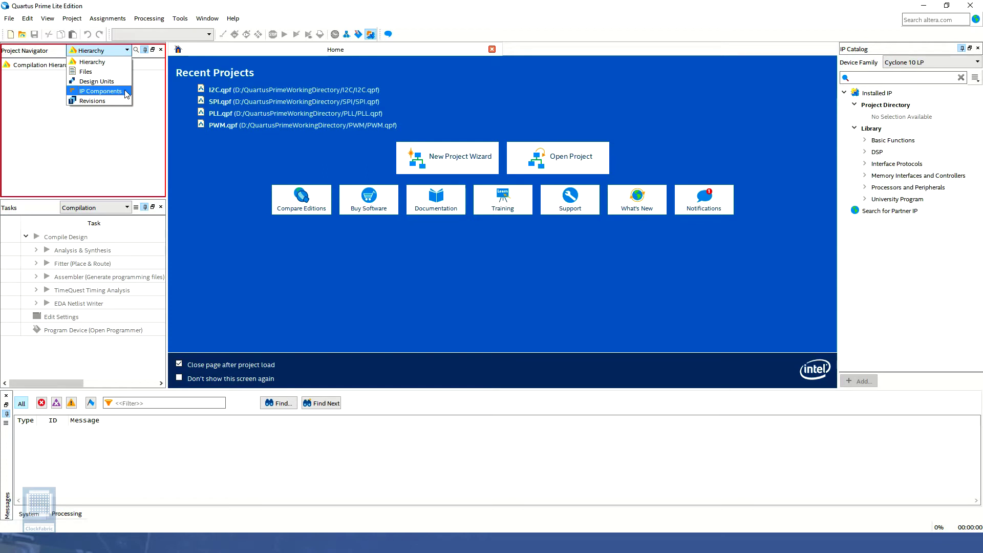
click(127, 53)
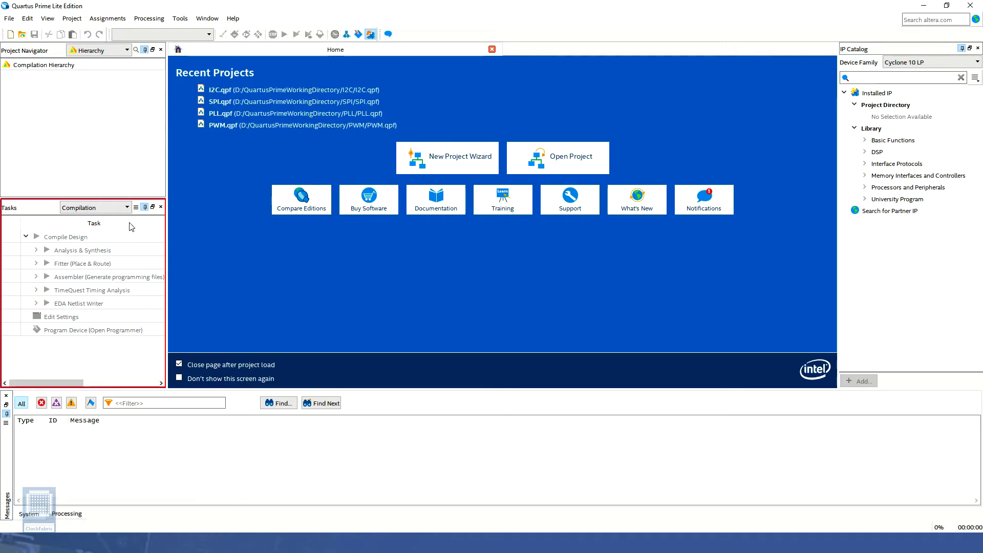
click(129, 208)
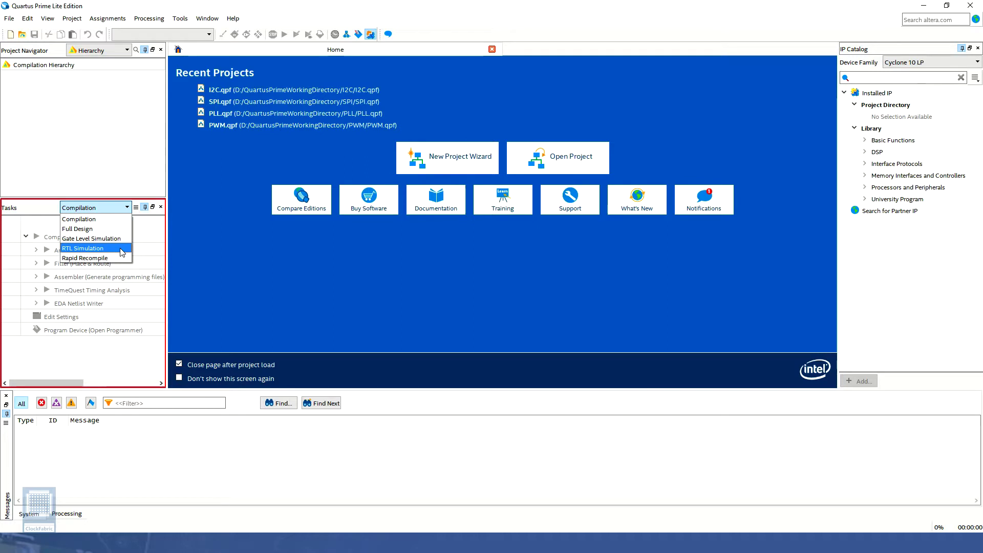
click(127, 208)
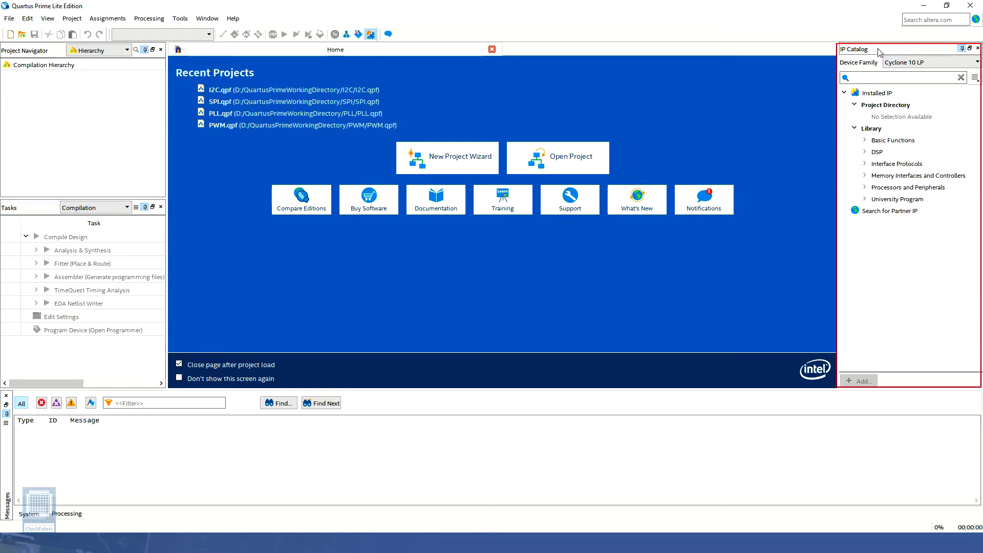
click(865, 140)
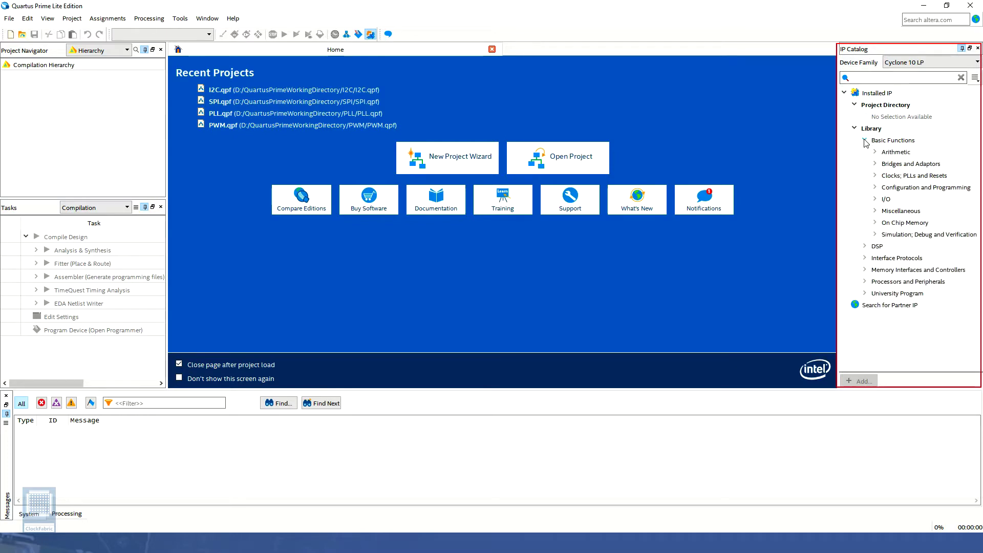
click(884, 78)
click(944, 63)
click(945, 63)
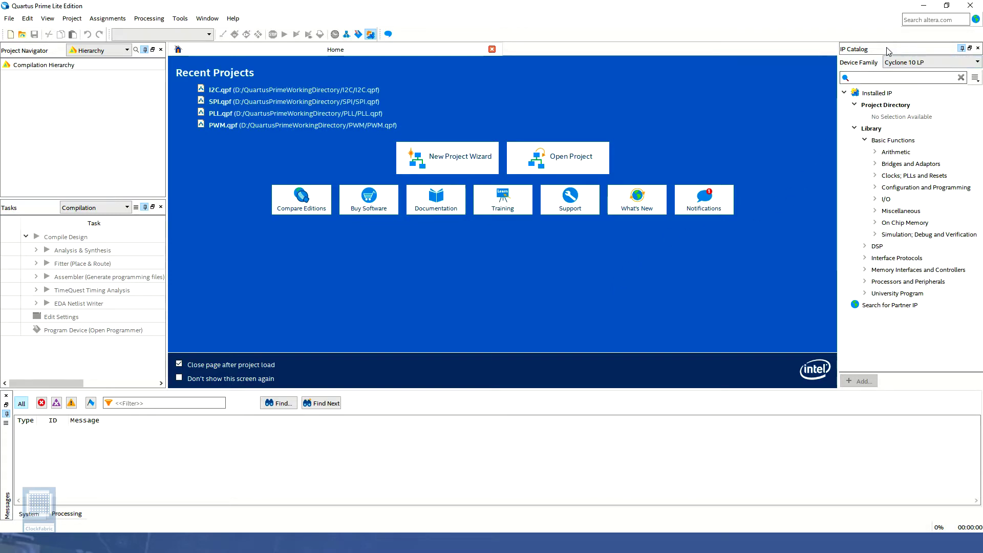
drag(889, 52, 957, 66)
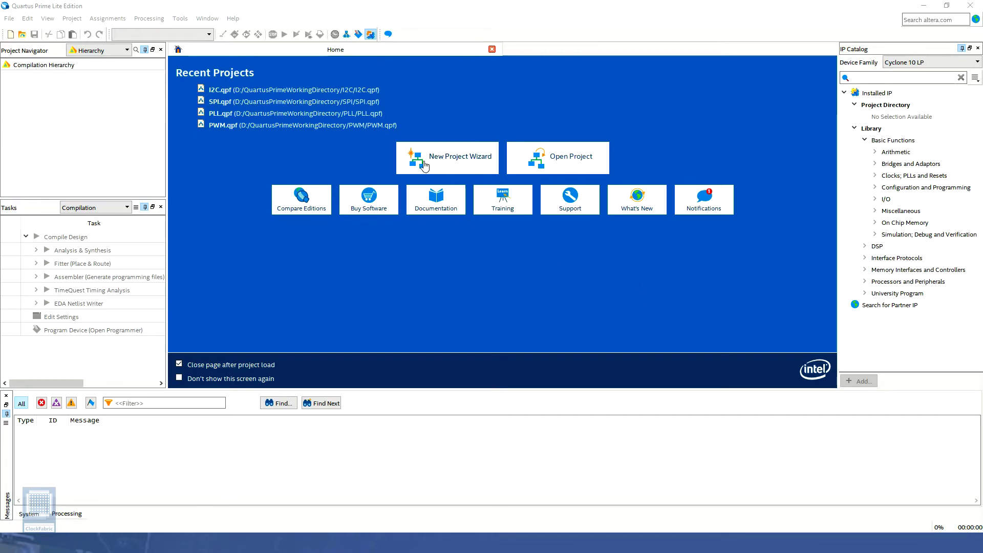
- Start the New Project Wizard and set the working directory to D:\QuartusPrimeWorkingDirectory\Demo_01
click(11, 18)
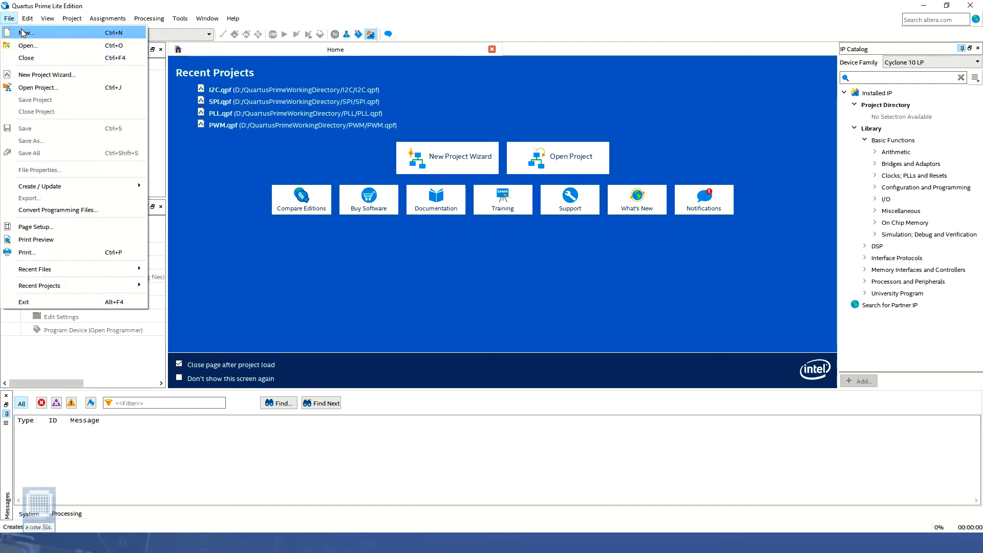
click(74, 74)
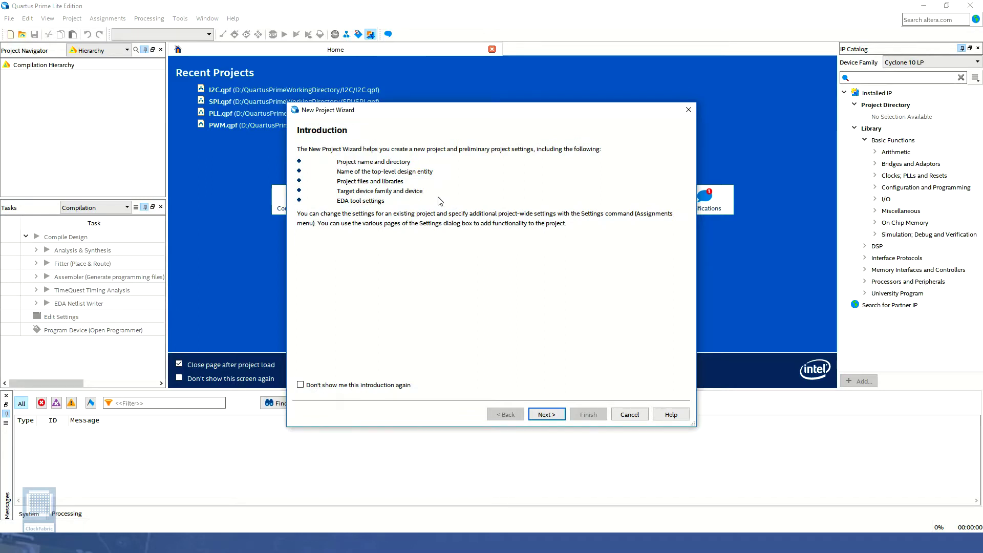
click(546, 414)
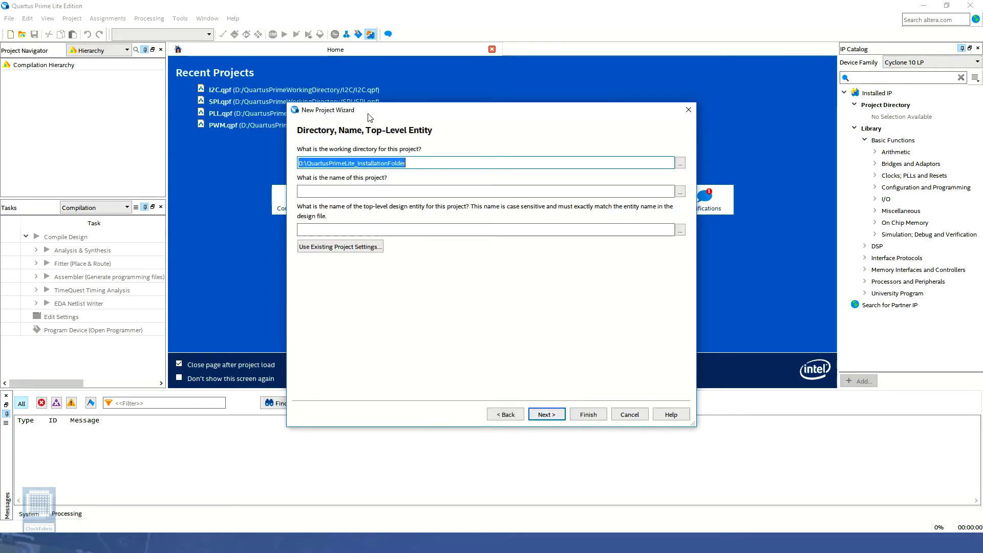
text(D:\QuartusPrimeWorkingDirectory\Demo_01)
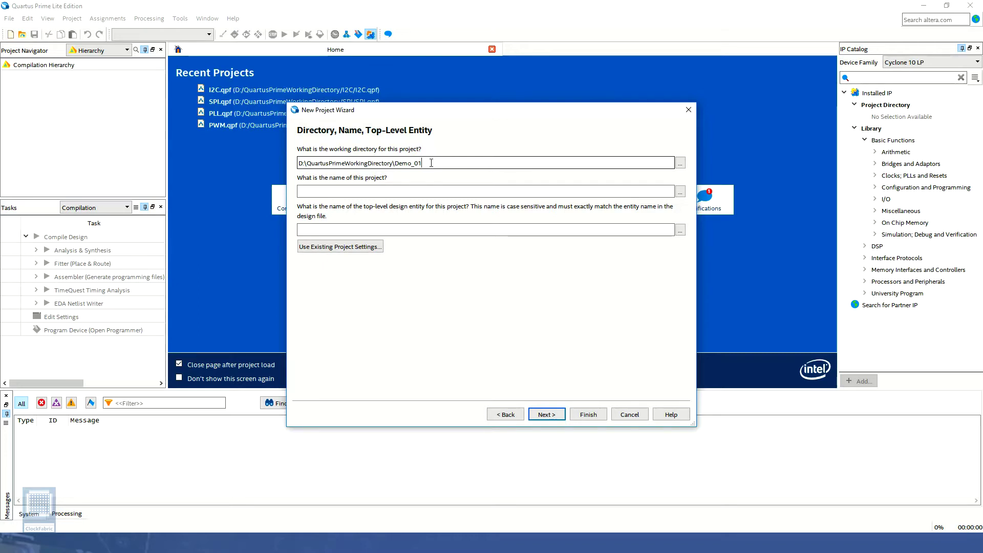
- Copy Demo_01 from the directory path as the project name, using the same name for the top-level design entity
drag(395, 163, 423, 163)
key(ctrl+c)
click(428, 161)
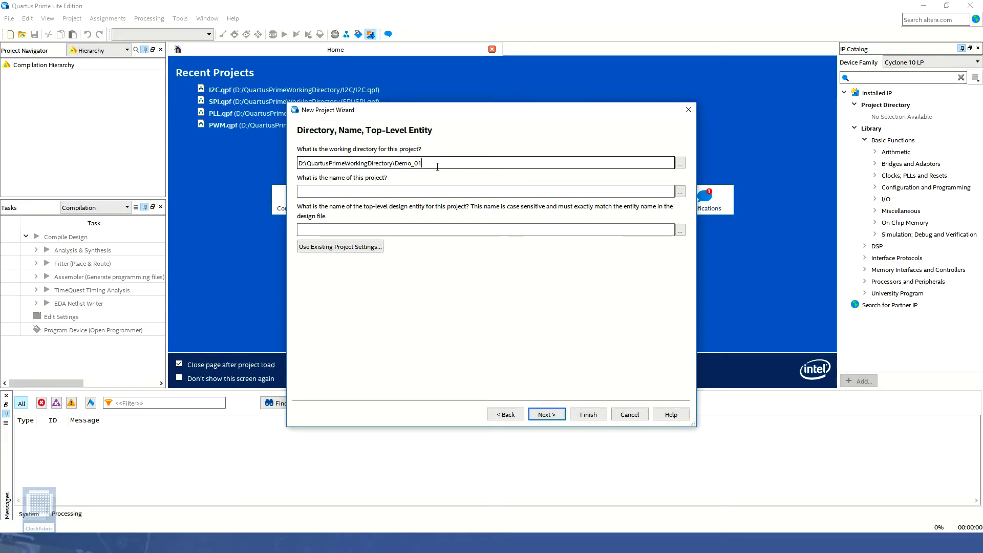
click(436, 189)
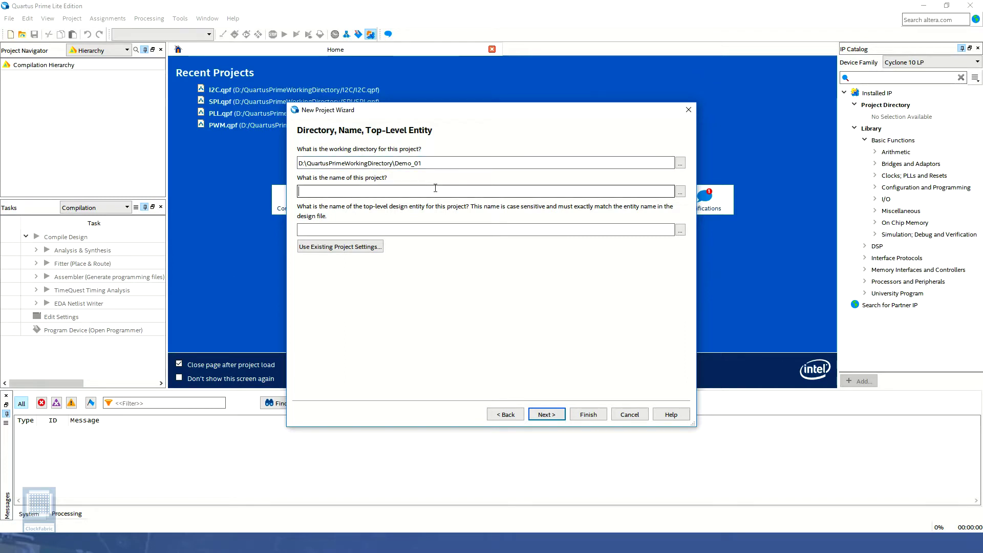
key(ctrl+v)
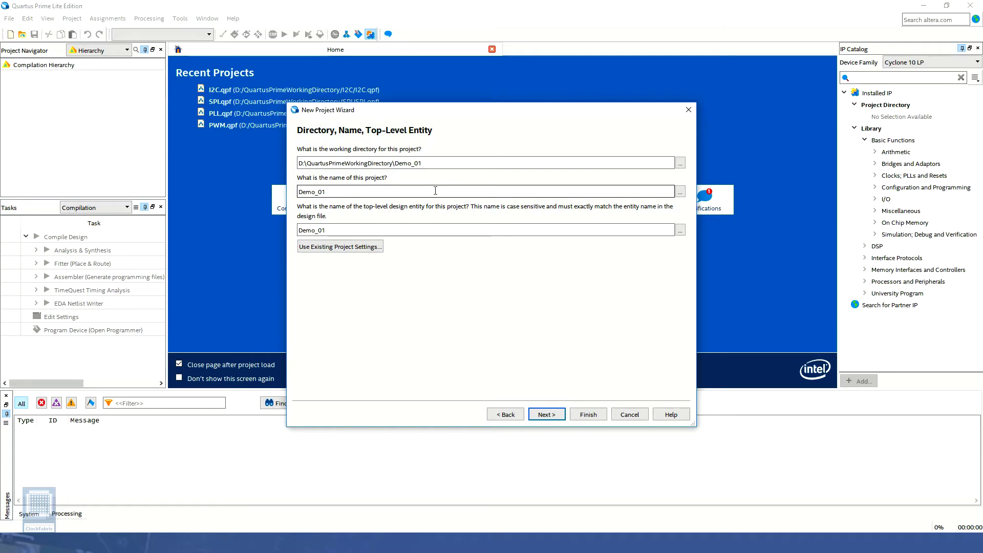
click(436, 229)
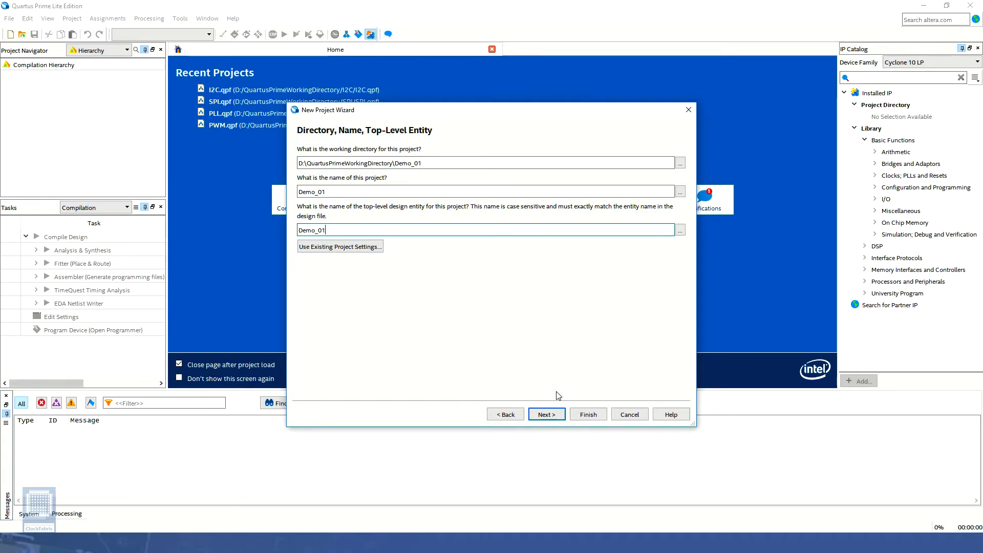
- Accept the directory and names, keep the Empty project type, and continue without adding design files
click(560, 416)
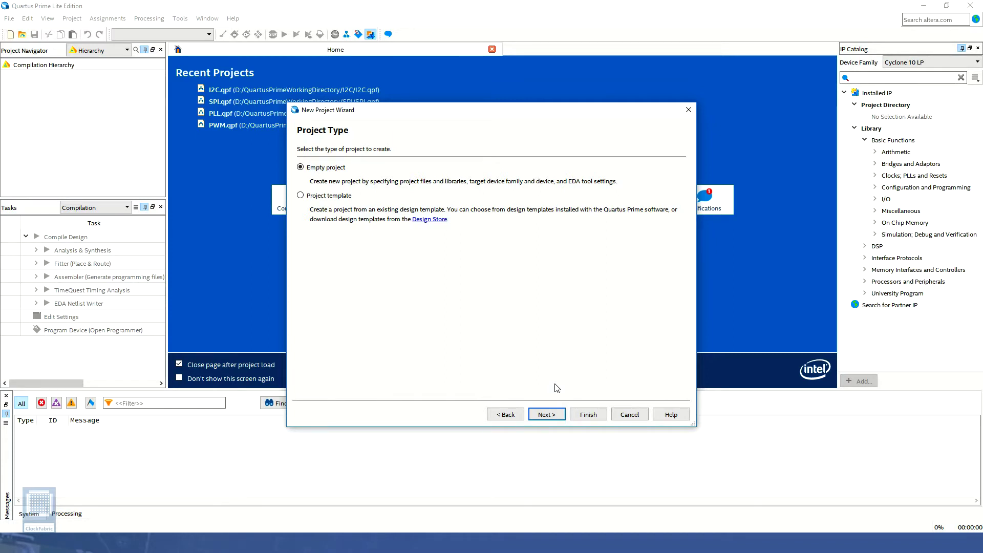
click(560, 416)
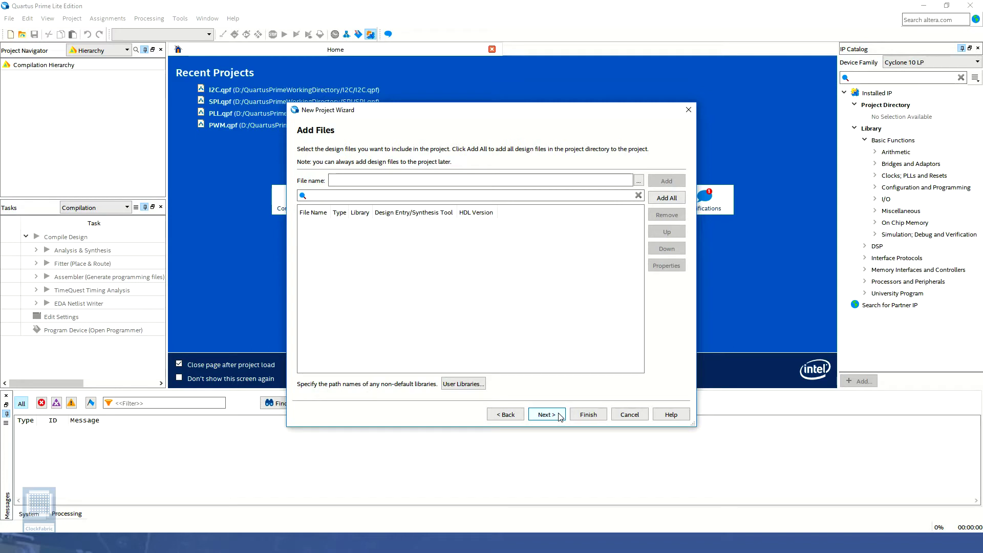
click(560, 417)
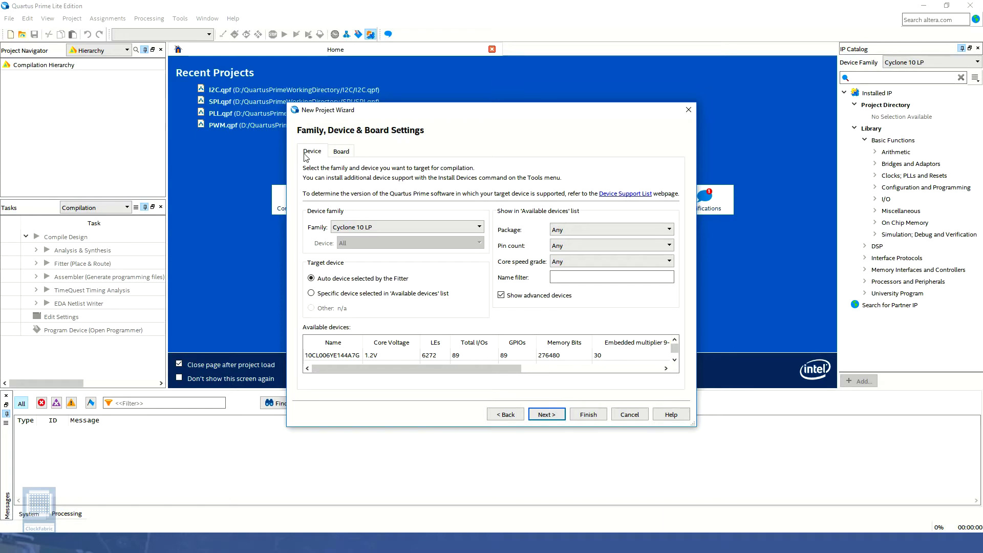
- Review the development kit choices for the board and the device family options, keeping Cyclone 10 LP
click(346, 153)
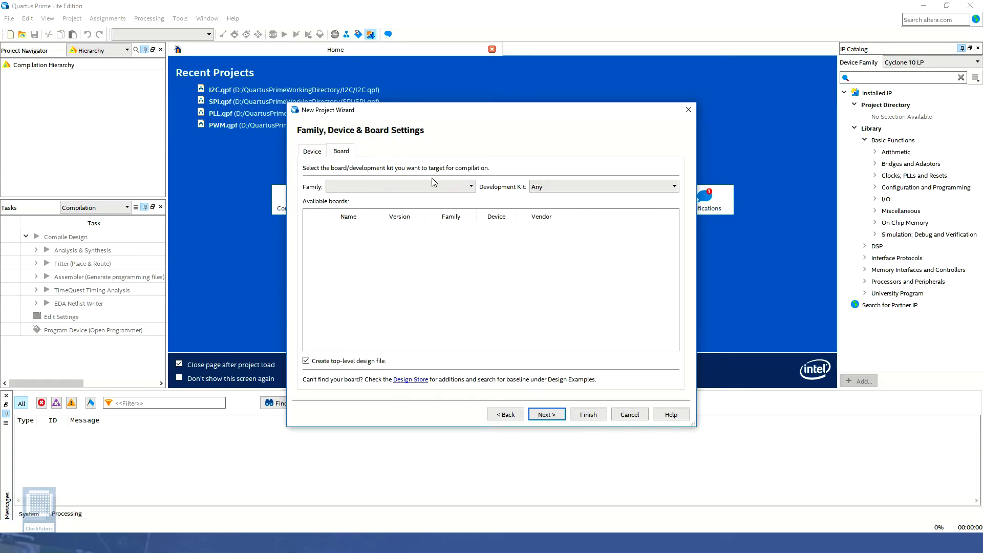
click(558, 188)
click(560, 196)
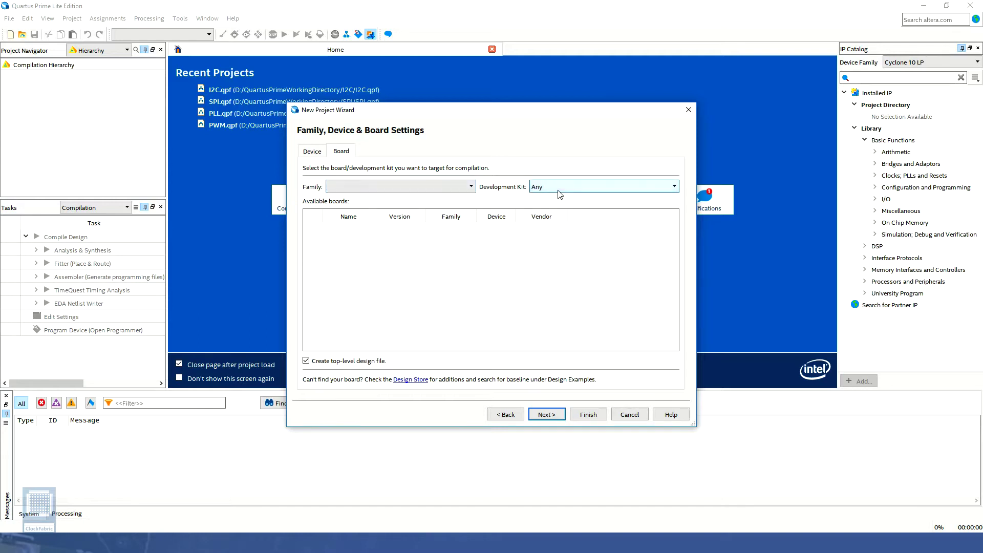
click(314, 152)
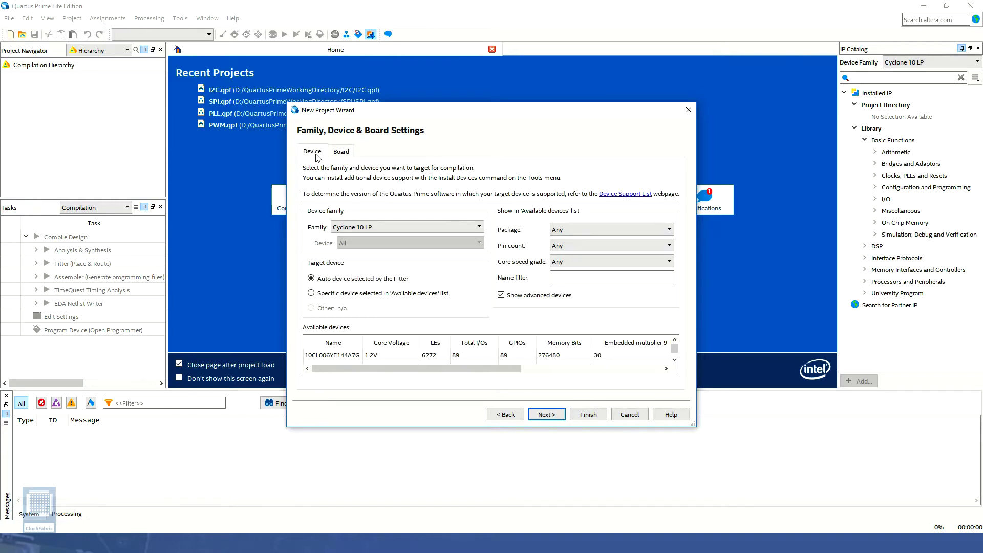
click(467, 229)
click(468, 230)
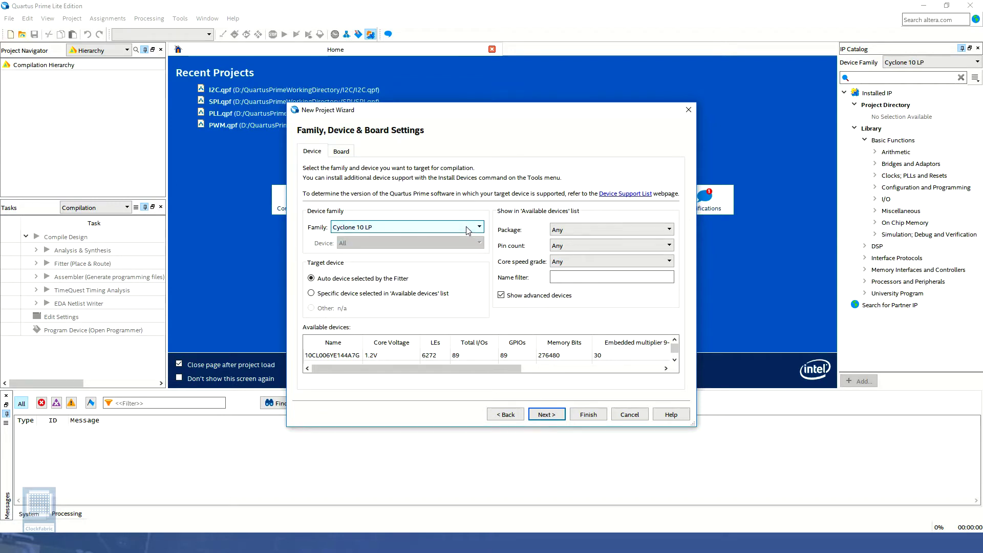
- Filter the available devices to a pin count of 256 and choose 10CL025YU256I7G as the target device
click(579, 246)
click(584, 276)
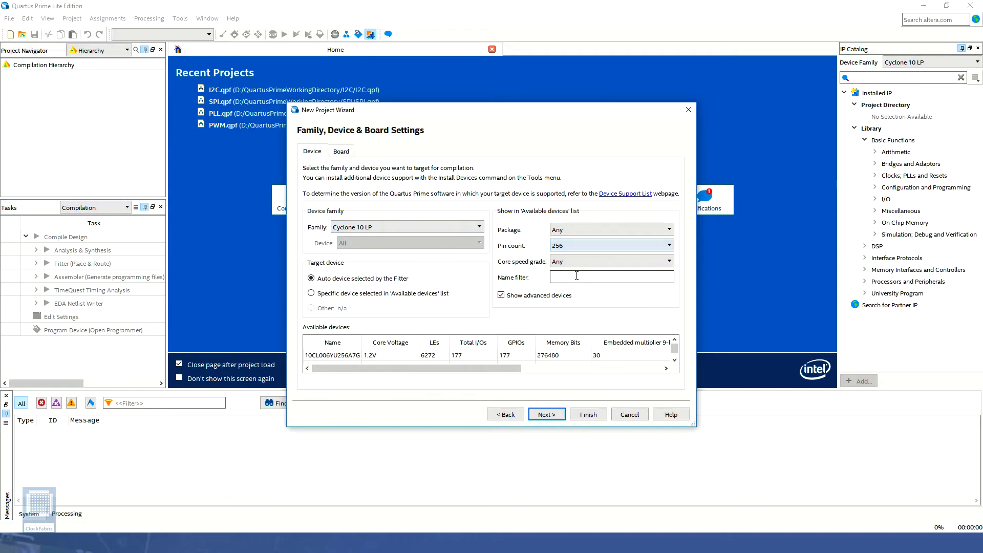
drag(692, 430, 720, 497)
scroll(471, 397, down, 4)
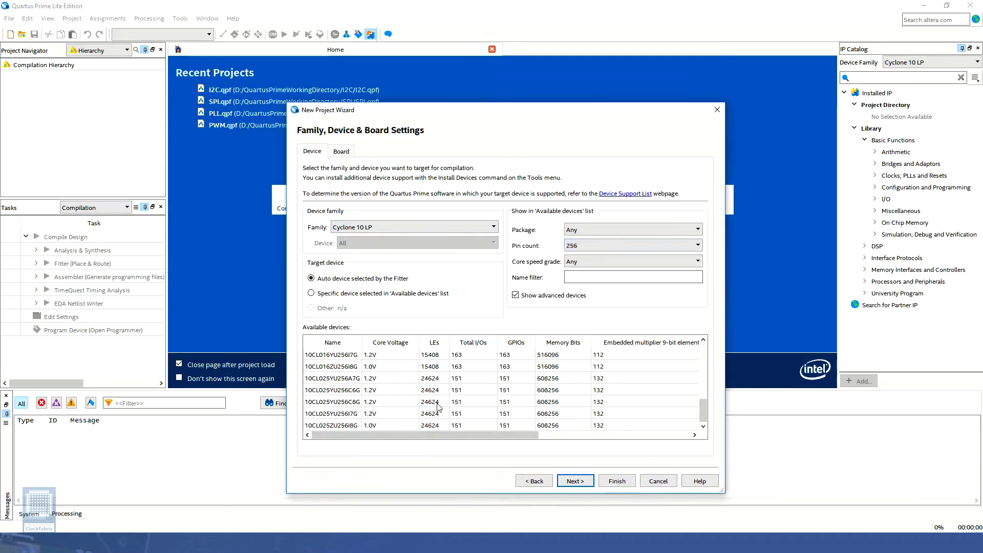
click(351, 416)
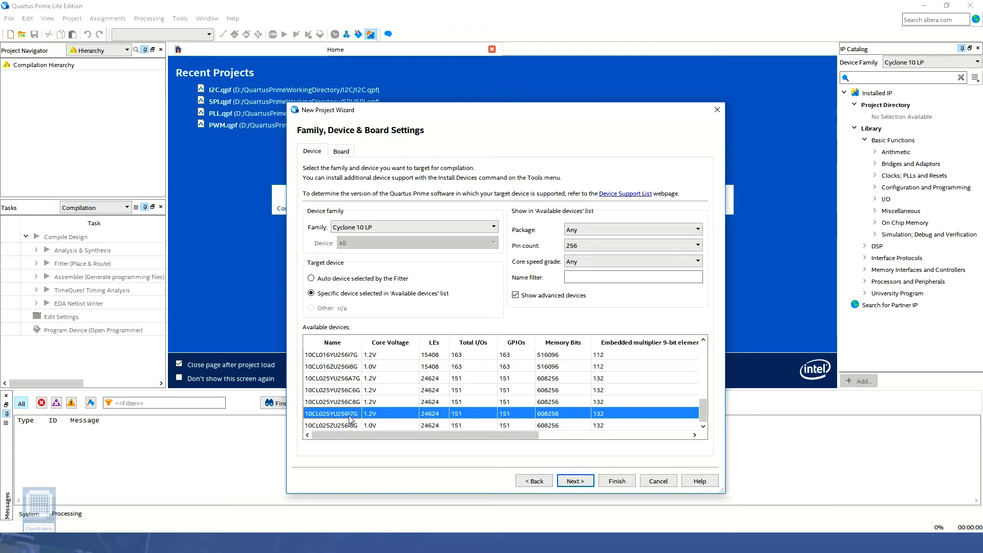
click(571, 483)
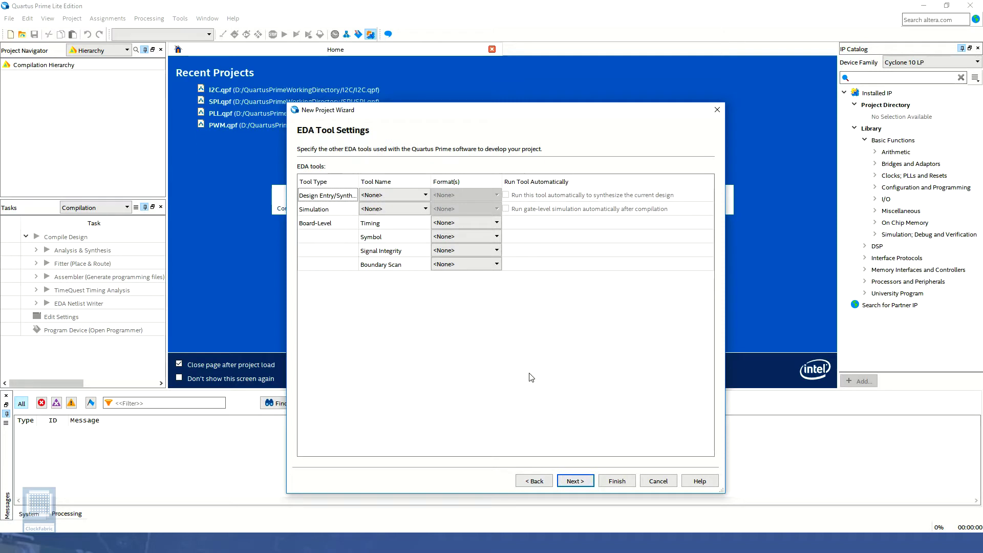
- Try ModelSim with the Verilog HDL format as the simulation tool and set the tool back to None
click(414, 196)
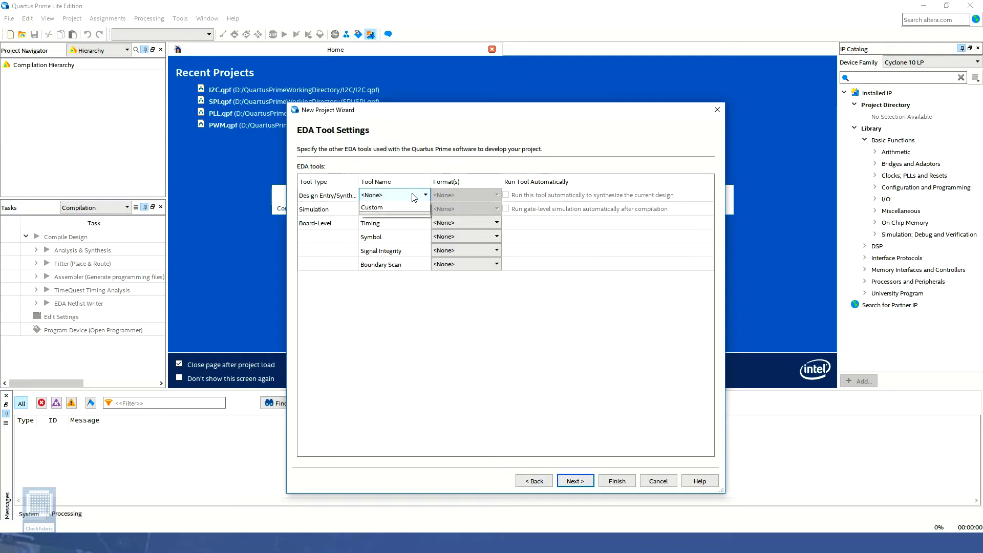
click(414, 196)
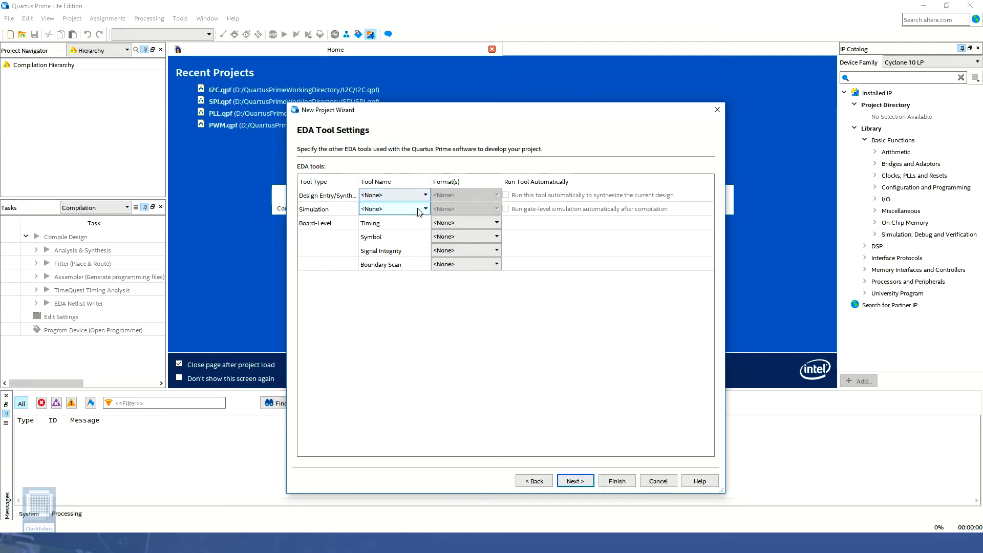
click(419, 209)
click(419, 210)
click(419, 210)
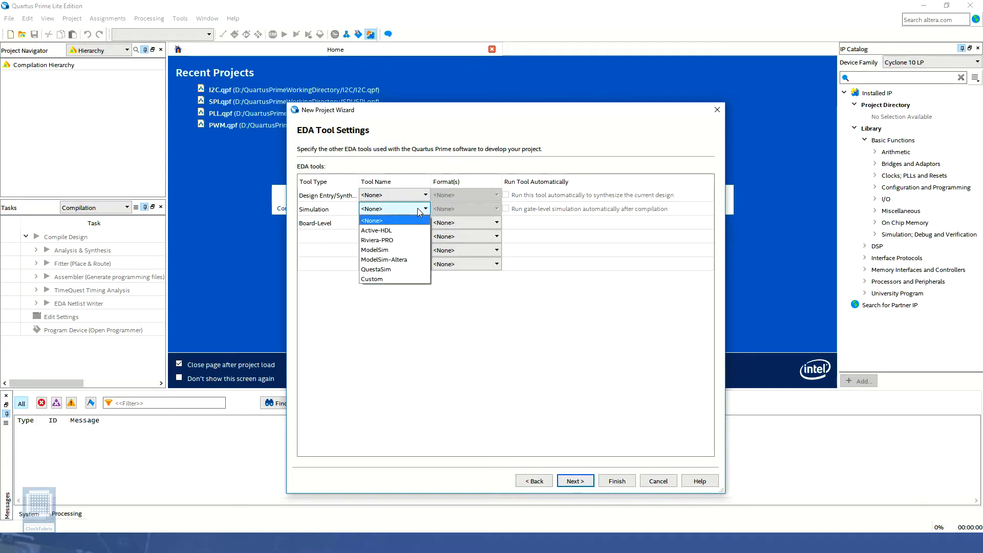
click(418, 251)
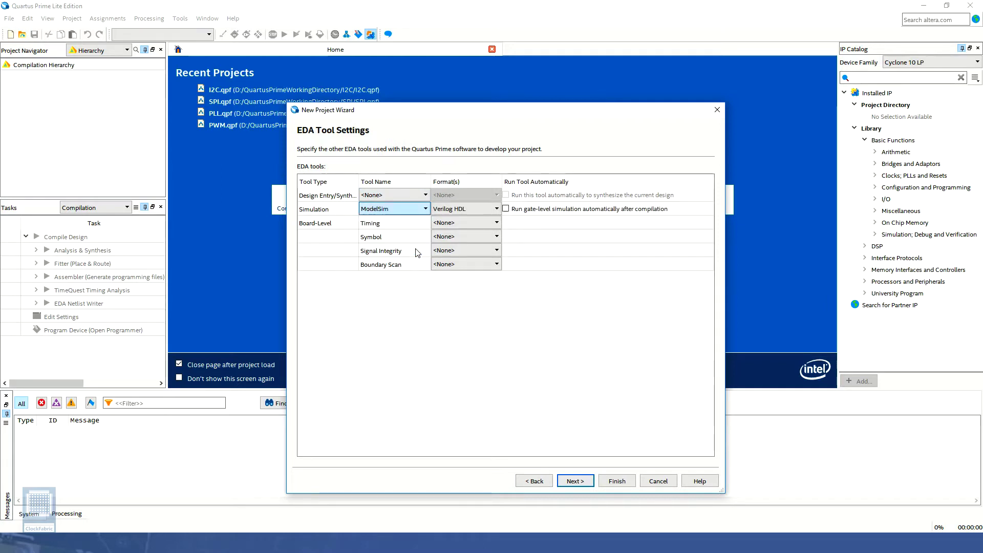
click(464, 209)
click(457, 220)
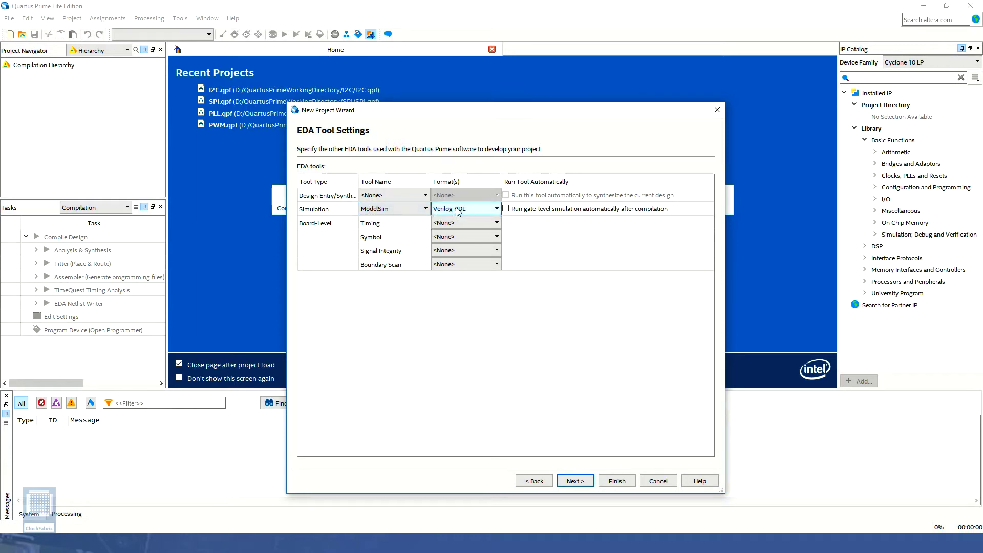
click(417, 209)
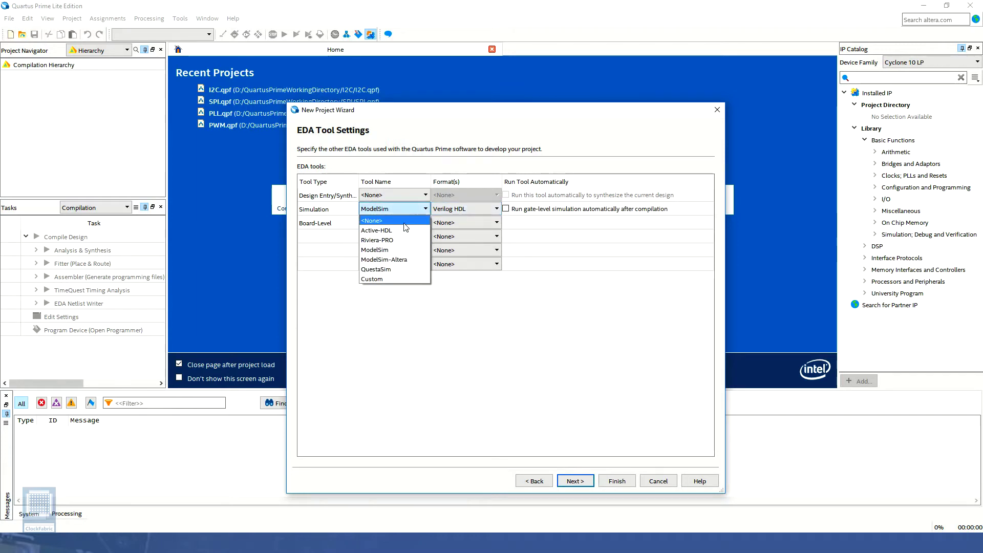
click(404, 224)
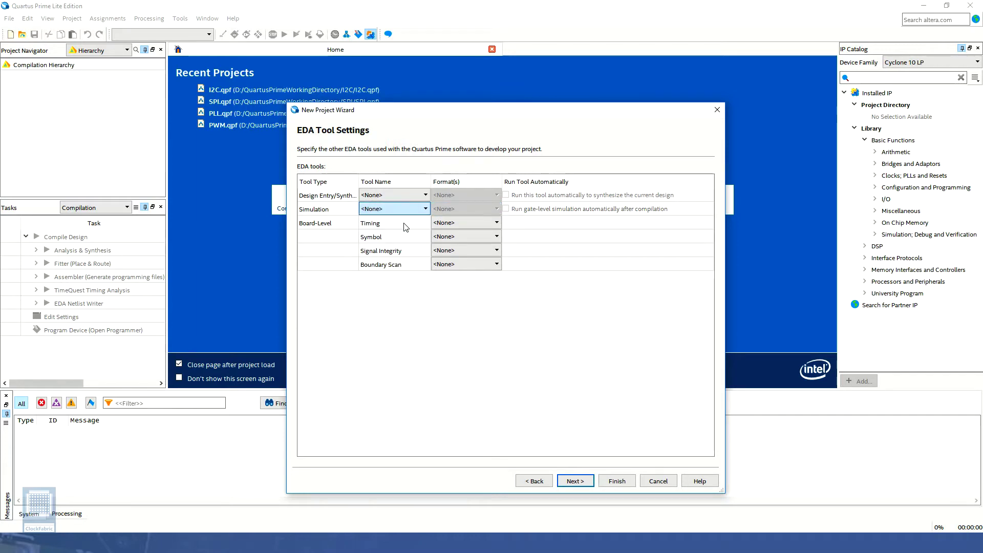
- Proceed with no EDA tools assigned and finish creating the Demo_01 project from the summary
click(588, 484)
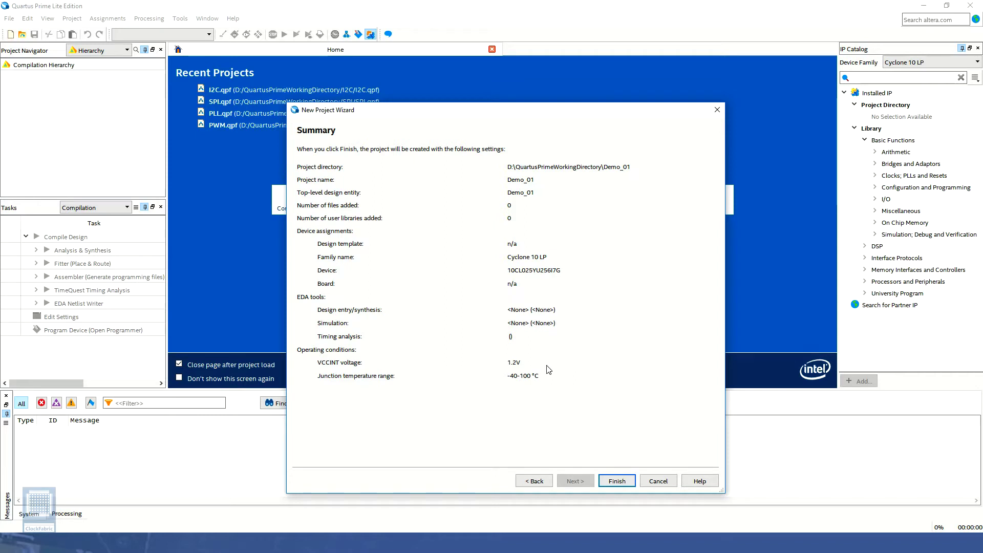
click(617, 481)
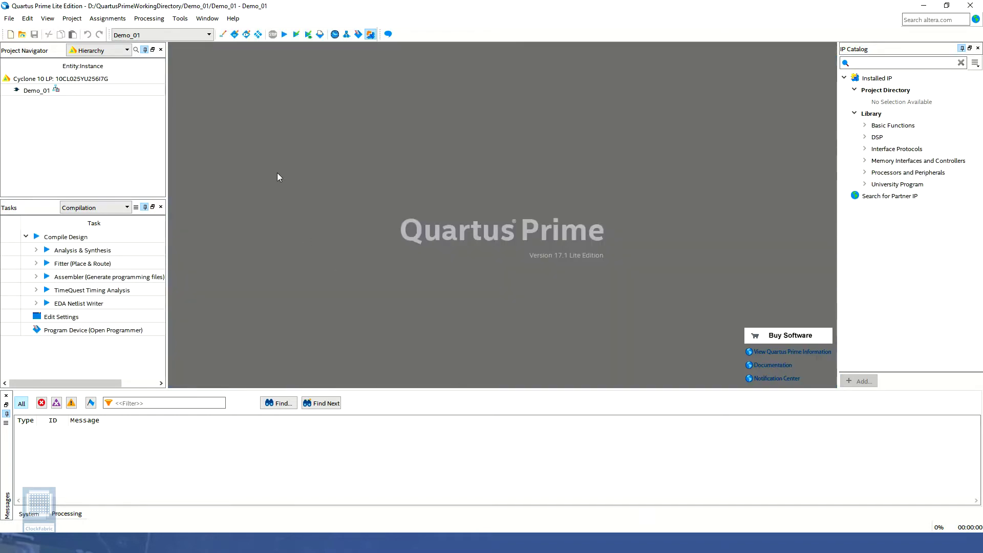
click(9, 19)
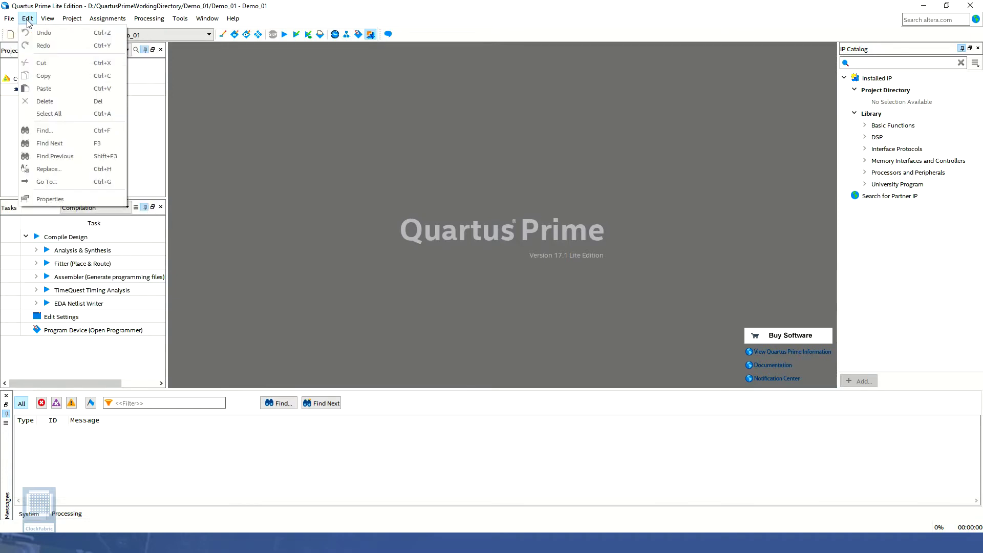
mouse_move(75, 23)
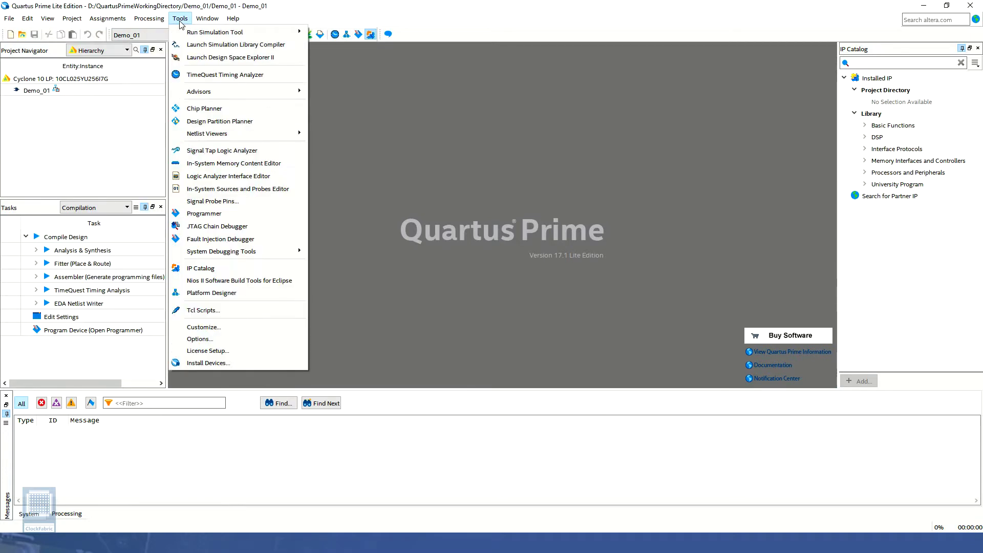
mouse_move(210, 22)
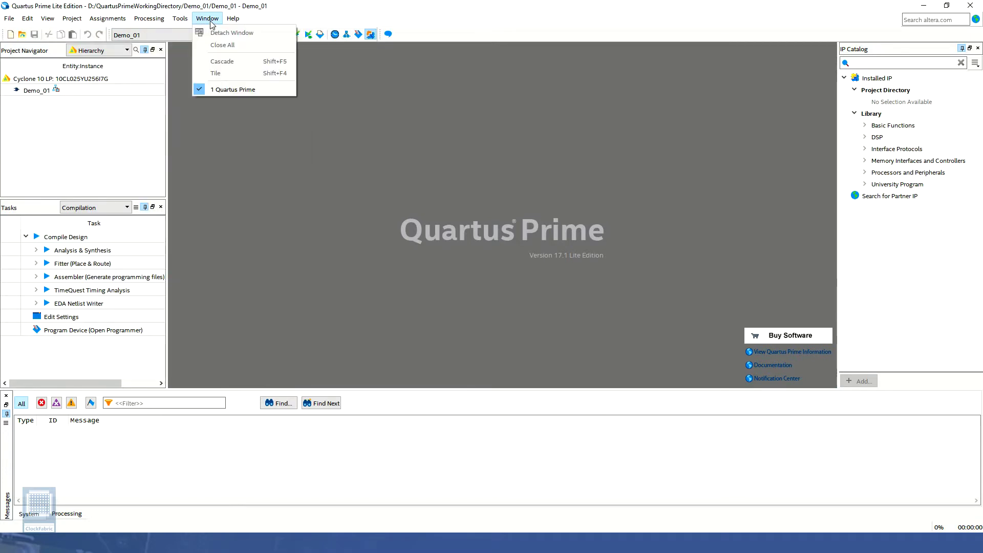
click(404, 161)
click(109, 94)
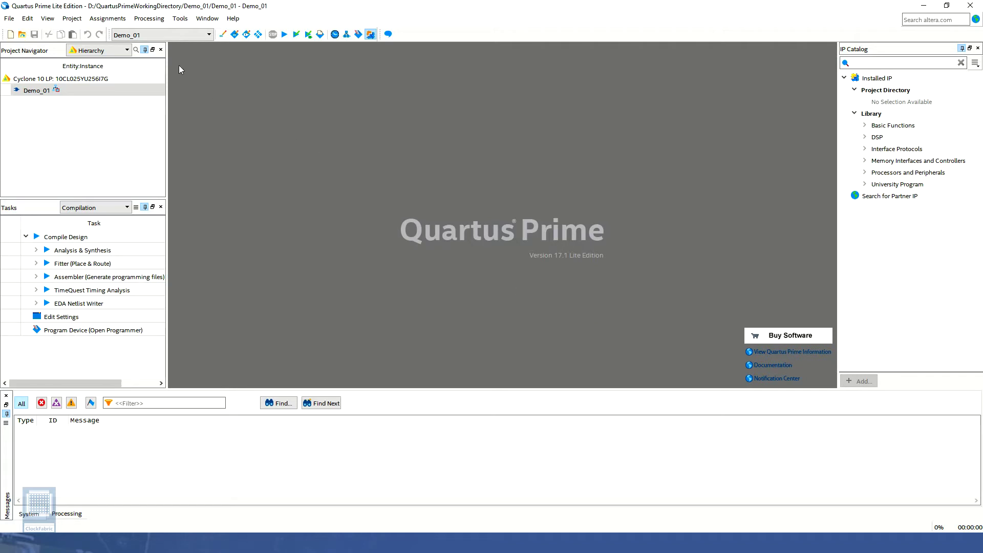
- Check the target device assignment of the Demo_01 project and accept it with 10CL025YU256I7G selected
click(108, 18)
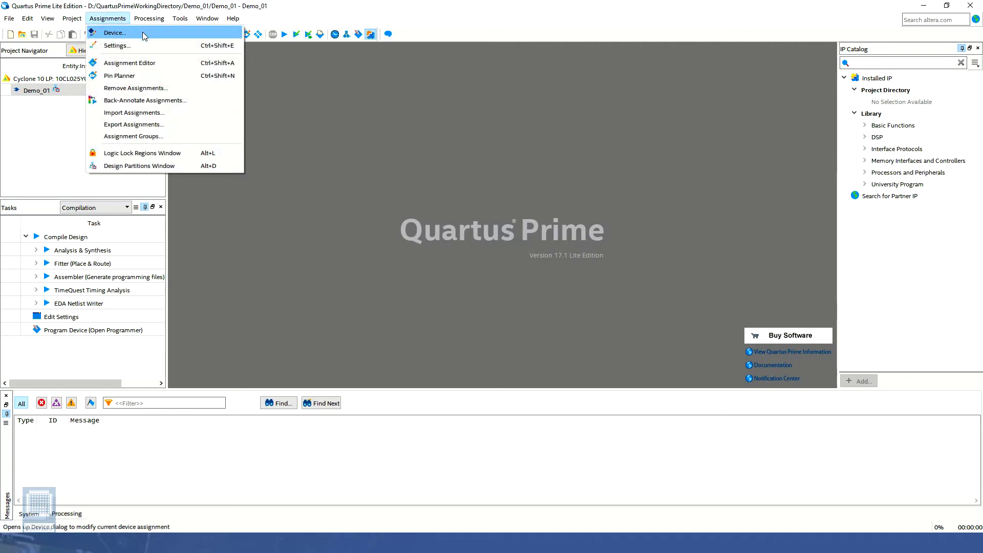
click(115, 33)
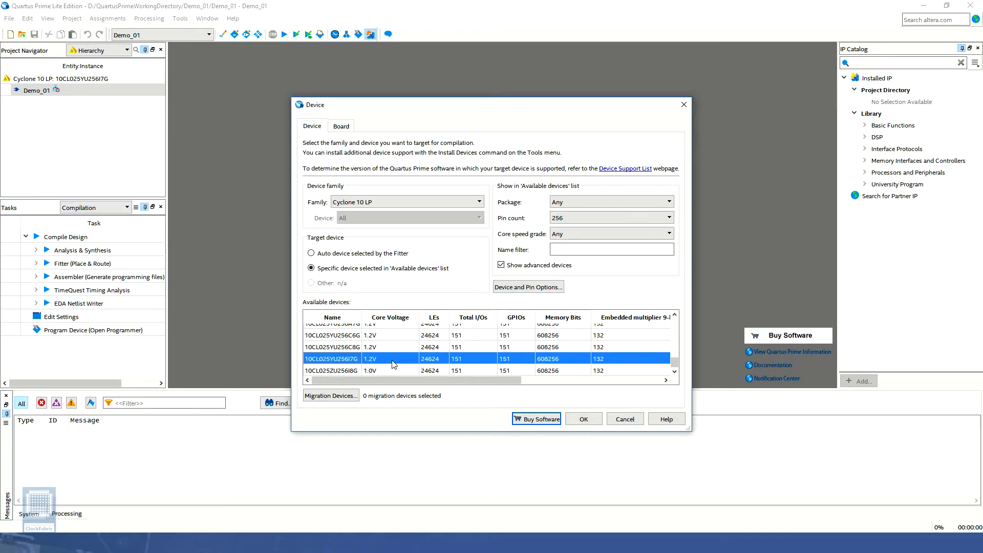
click(583, 420)
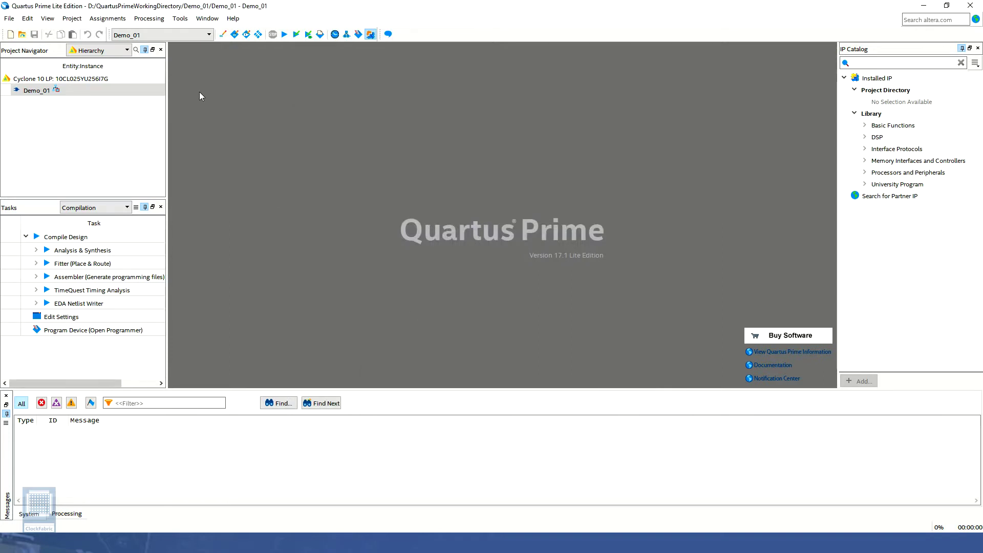
- Open the project settings and examine the General, Files, Libraries, IP Settings, IP Catalog Search Locations and Design Templates categories
click(122, 19)
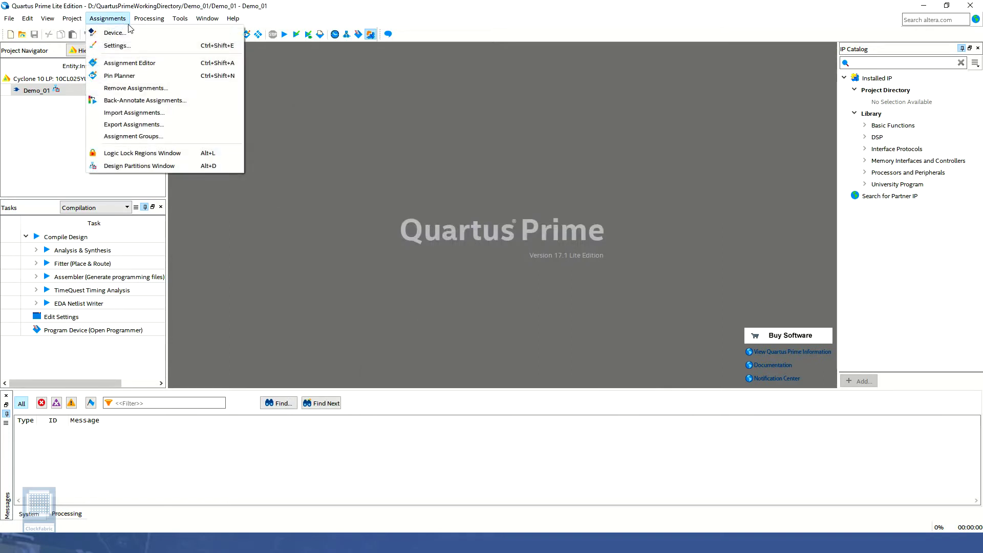
click(154, 45)
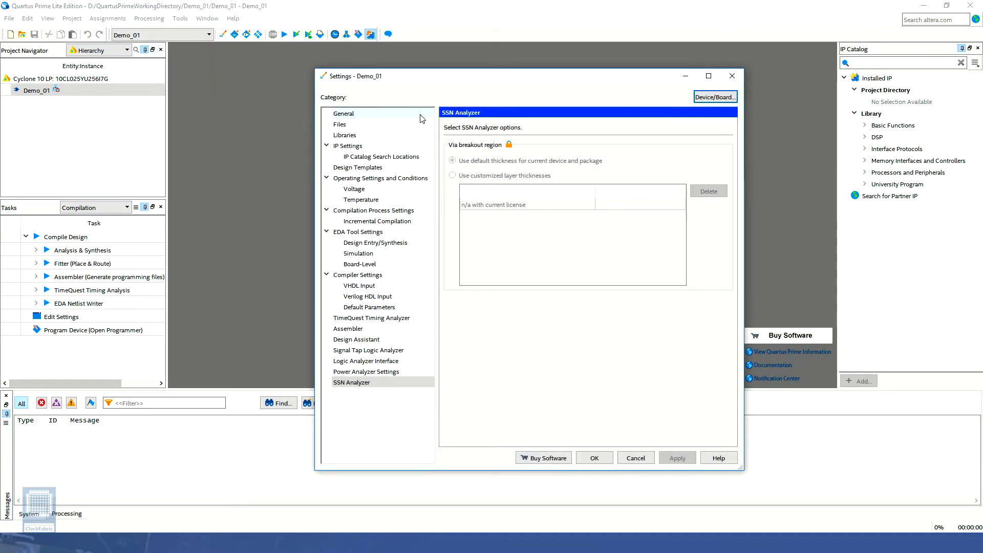
click(423, 118)
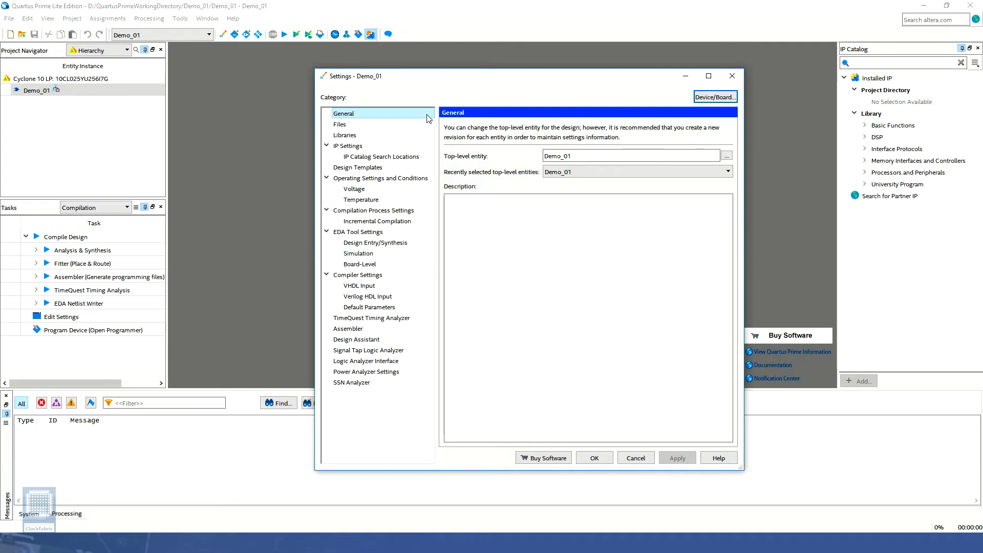
click(579, 158)
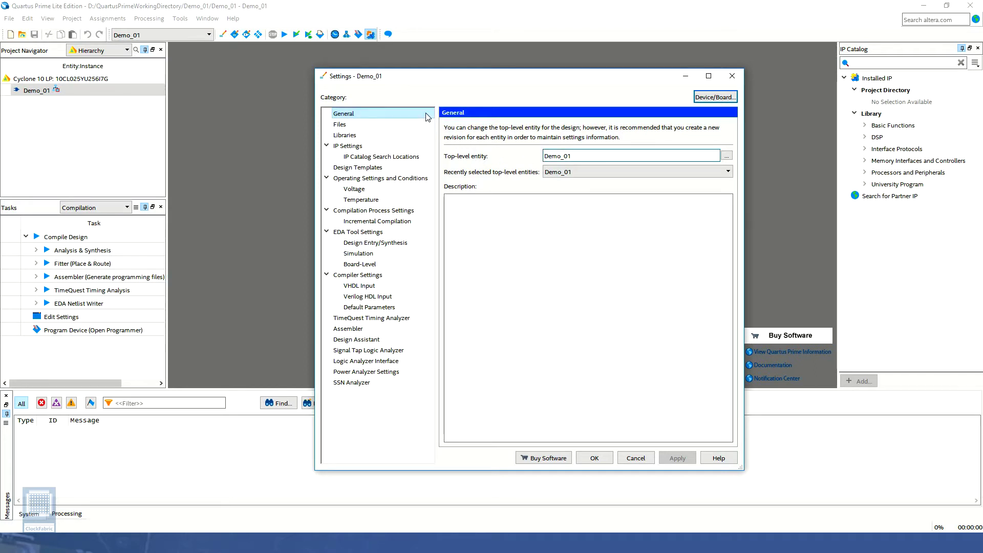
click(428, 126)
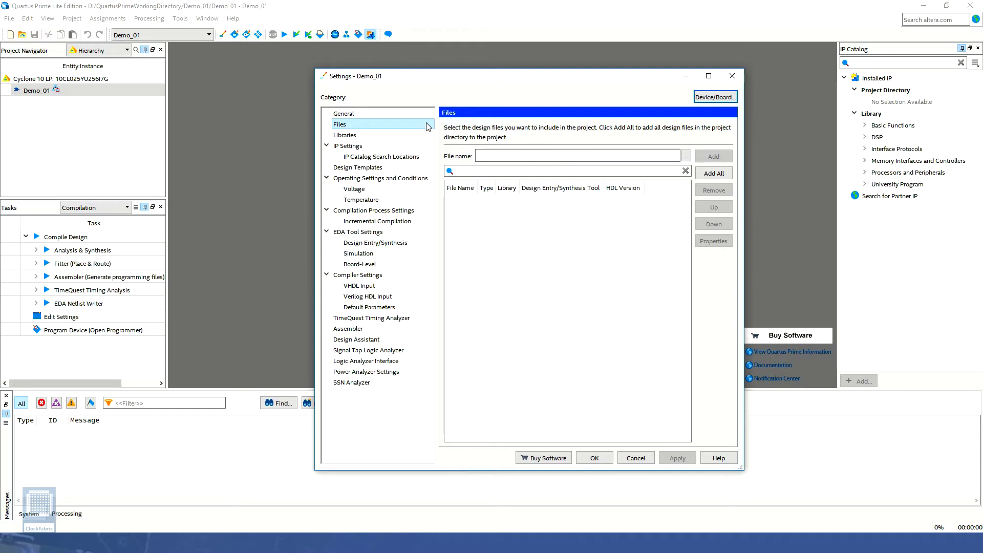
click(430, 136)
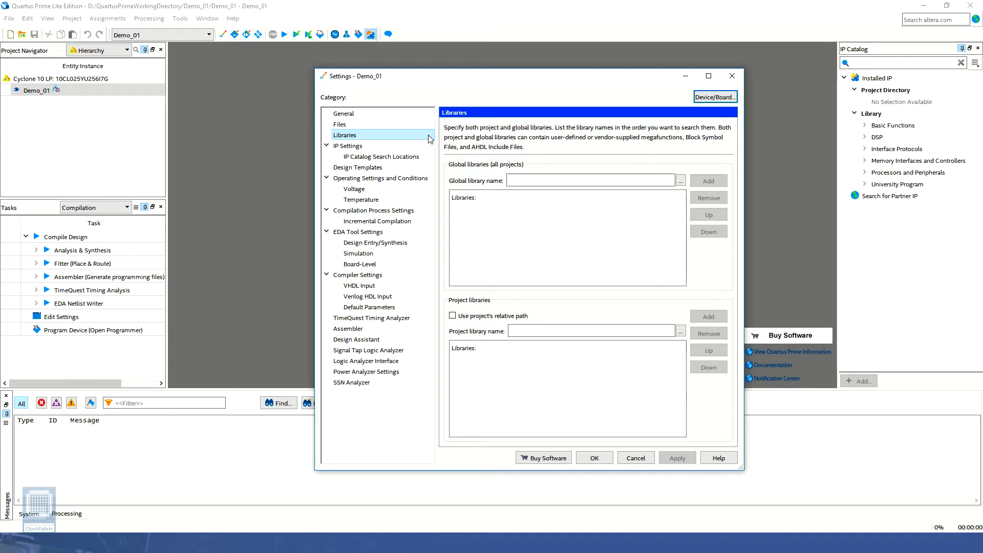
click(427, 146)
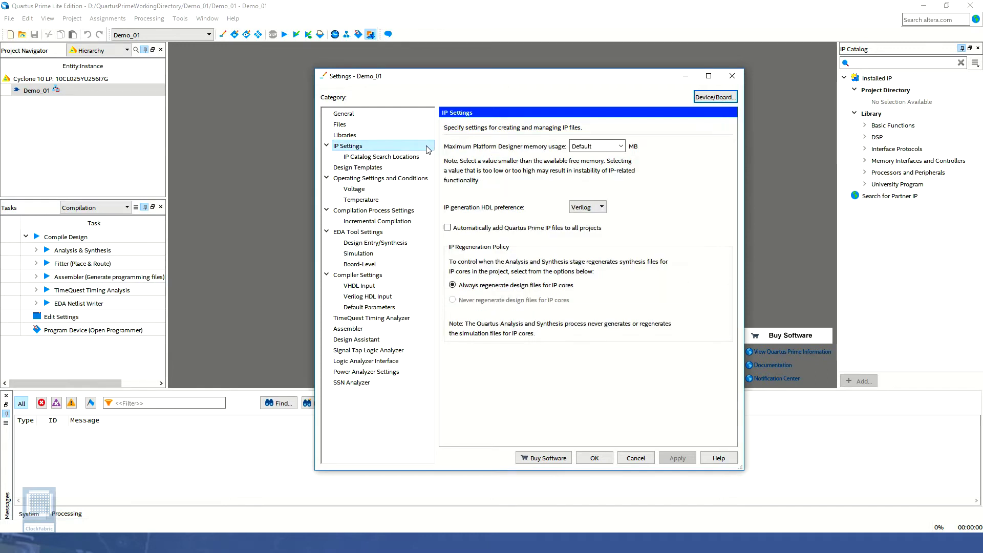
click(427, 157)
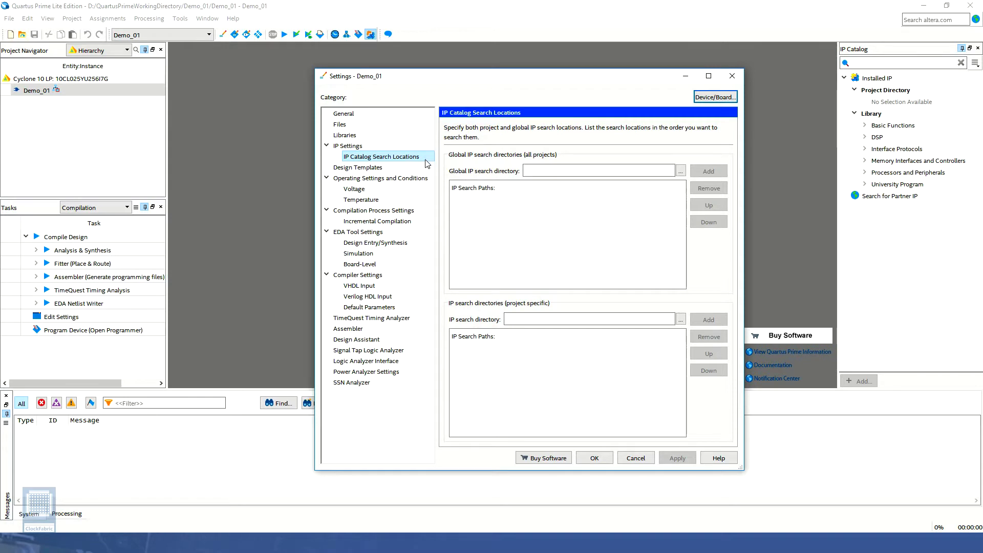
click(427, 168)
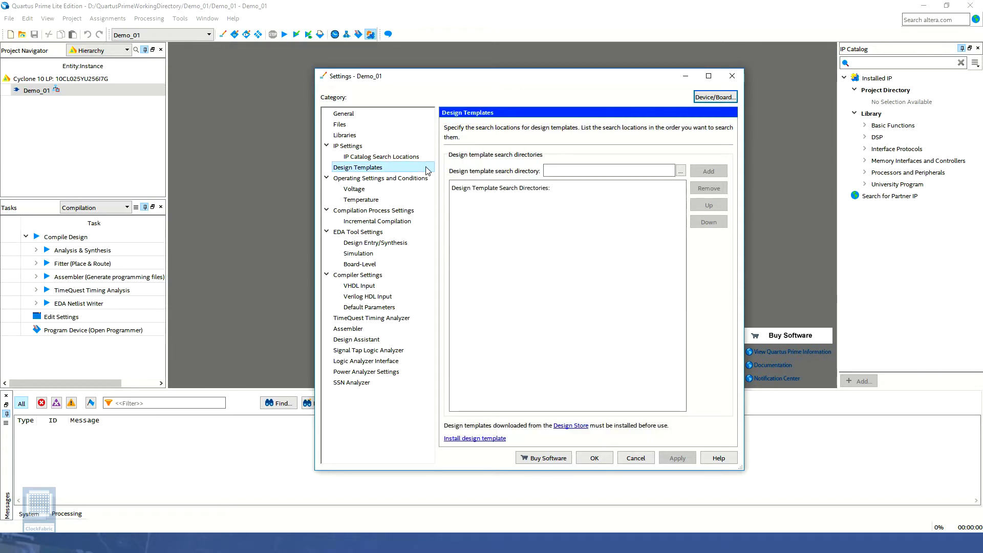
- Examine the operating settings and conditions of the project, including the voltage and temperature options
click(428, 179)
click(535, 148)
click(535, 149)
click(419, 189)
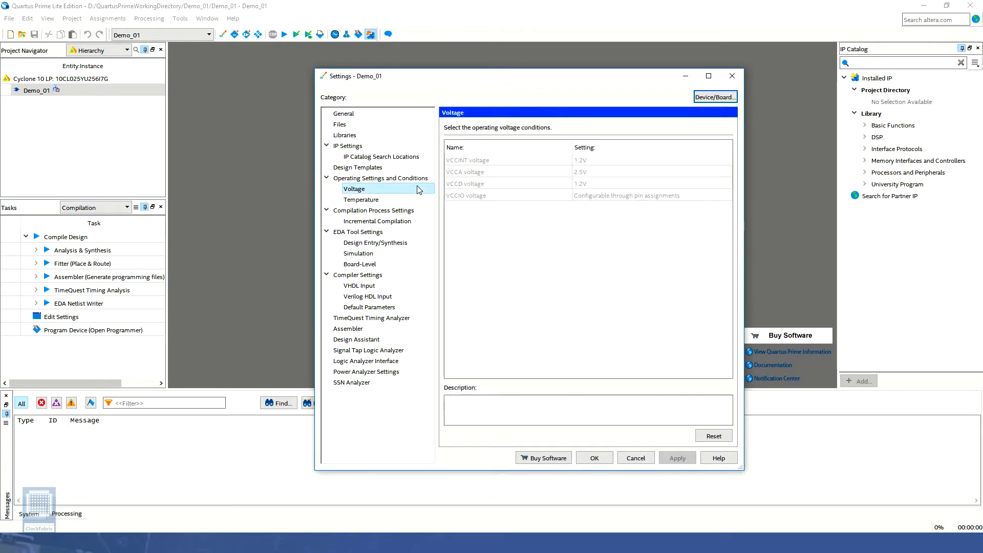
click(421, 202)
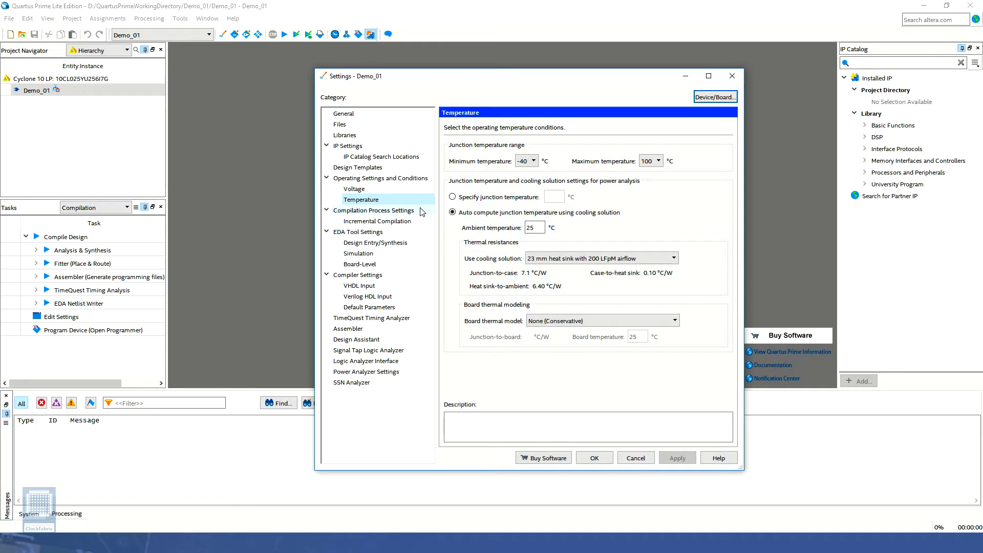
- In the compilation process settings, allow a maximum of 6 processors and enable smart compilation and I/O assignment analysis before compilation
click(421, 211)
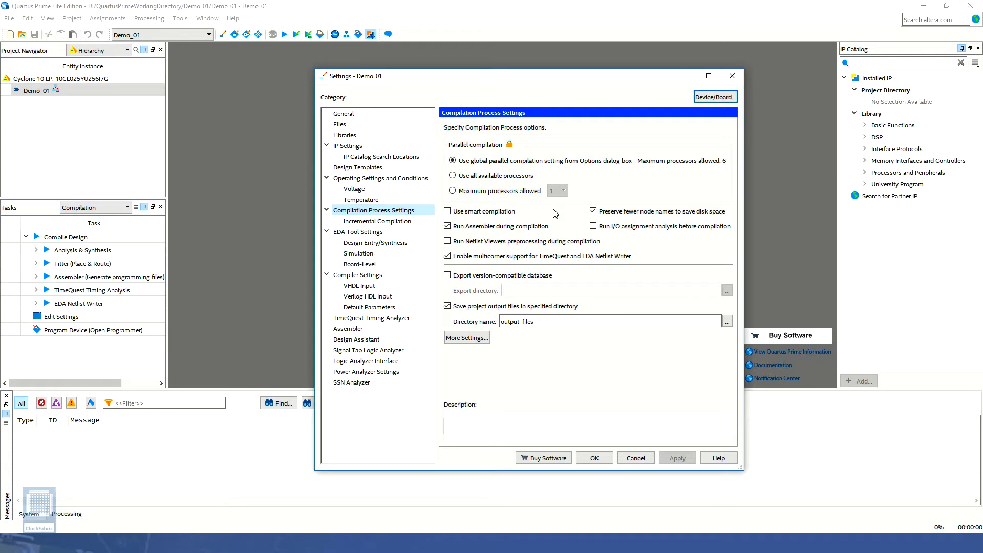
click(532, 193)
click(558, 192)
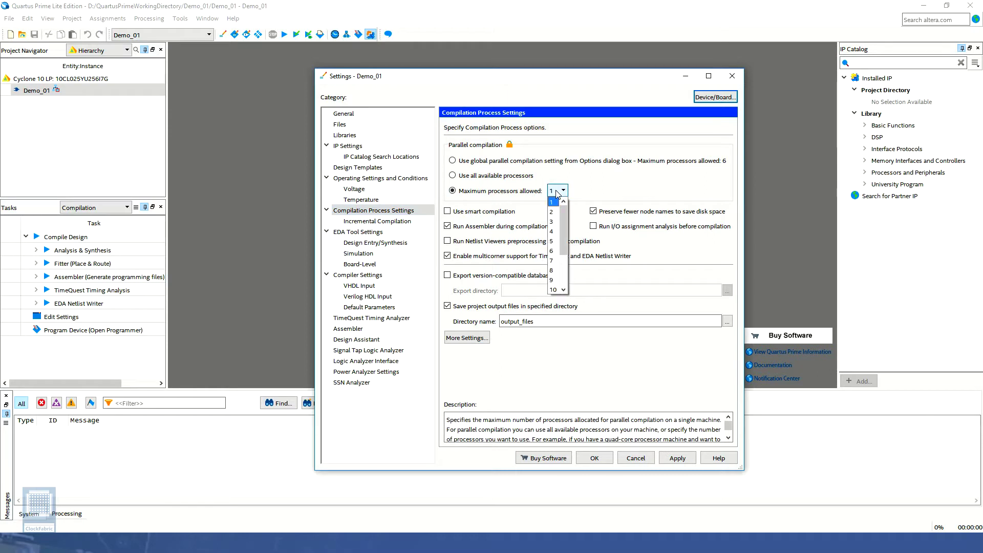
click(553, 251)
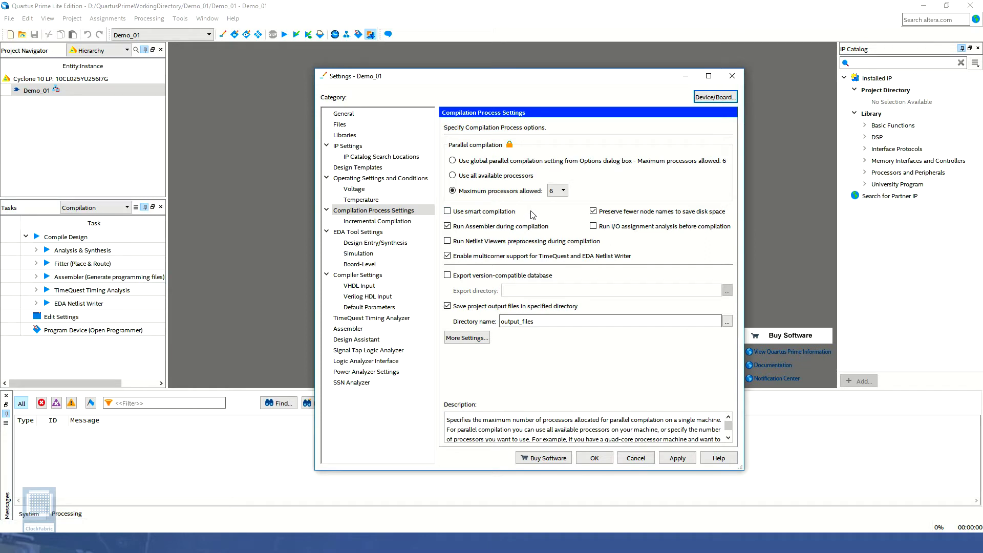
click(513, 213)
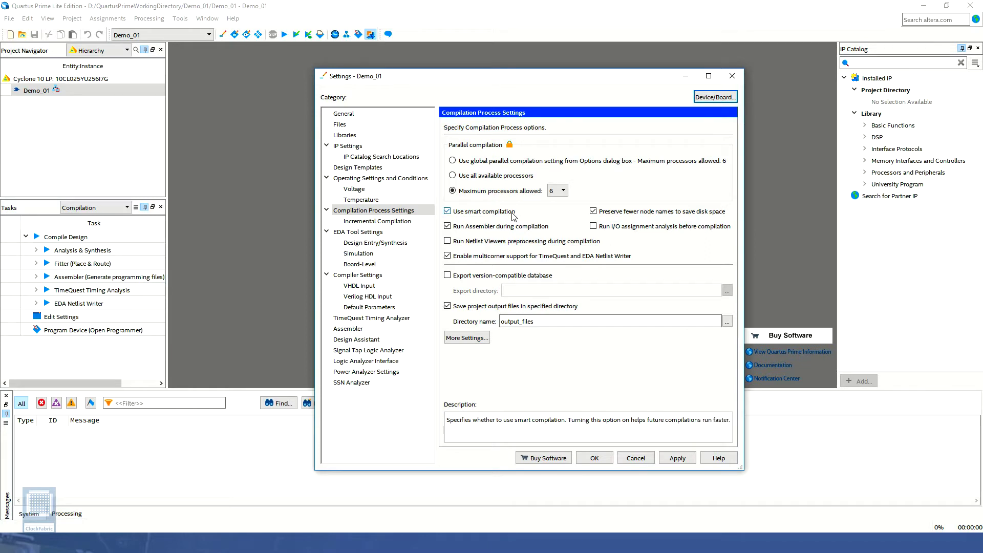
click(594, 226)
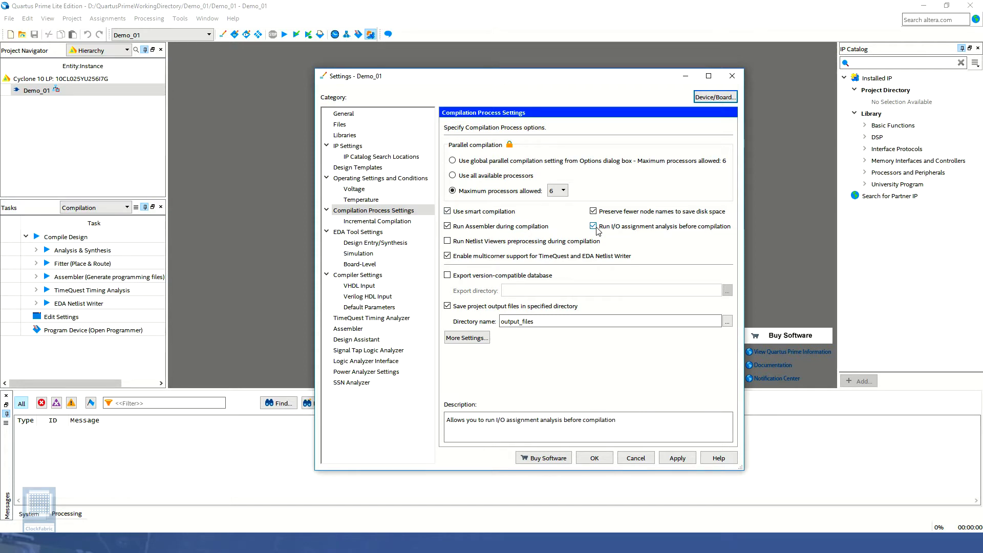
click(560, 319)
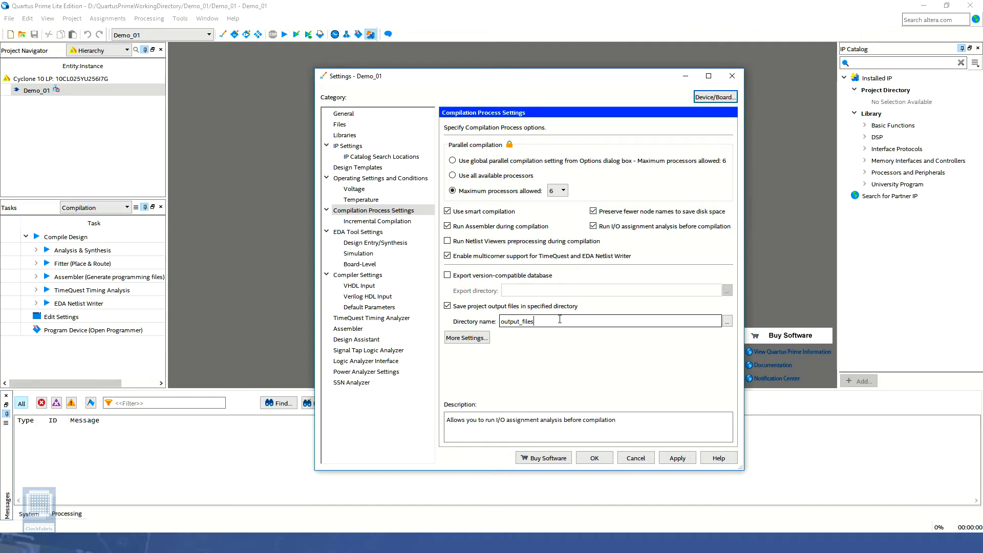
- Examine the Incremental Compilation, EDA Tool Settings, Compiler Settings and TimeQuest Timing Analyzer categories
click(421, 225)
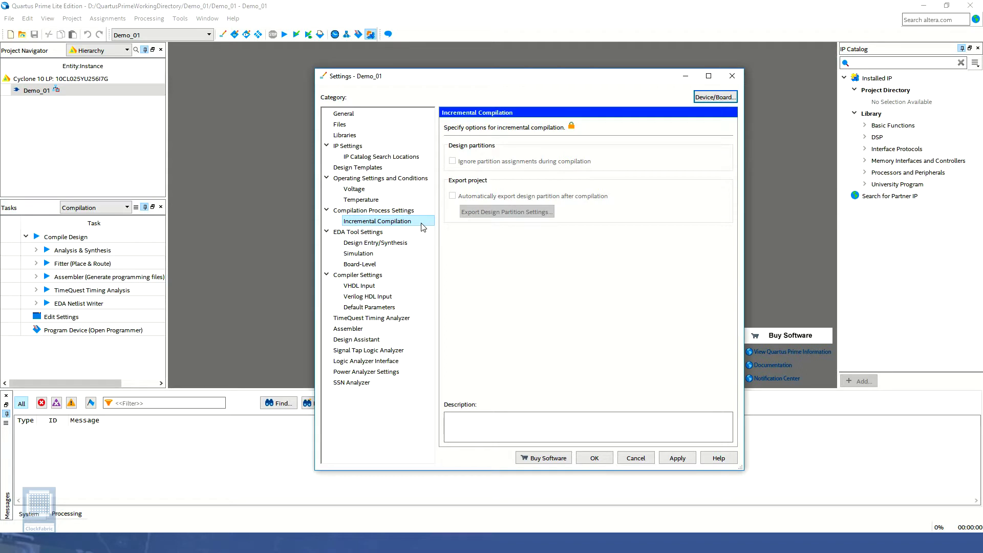
click(423, 233)
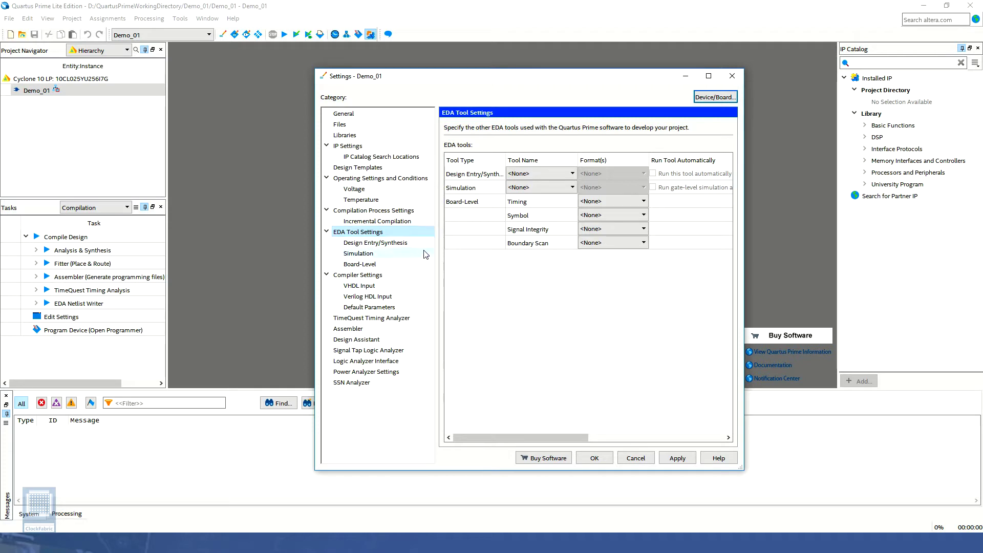
click(419, 277)
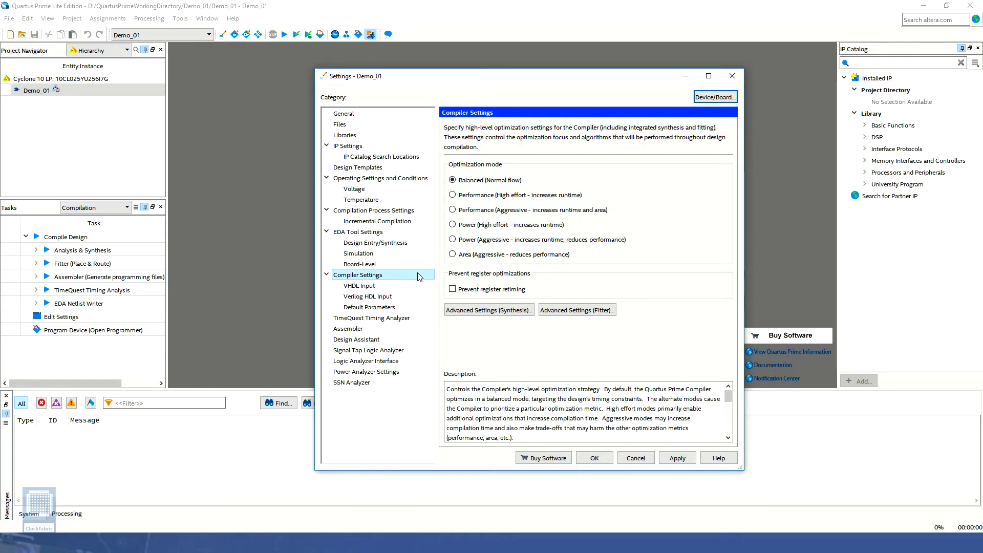
click(421, 320)
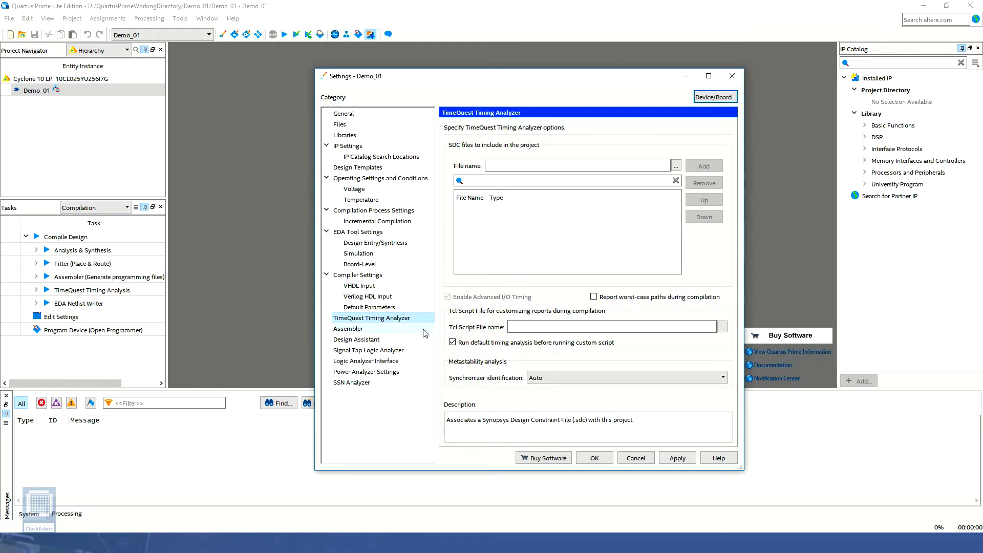
- Review the remaining settings categories from Assembler through SSN Analyzer and apply the changed project settings
click(424, 330)
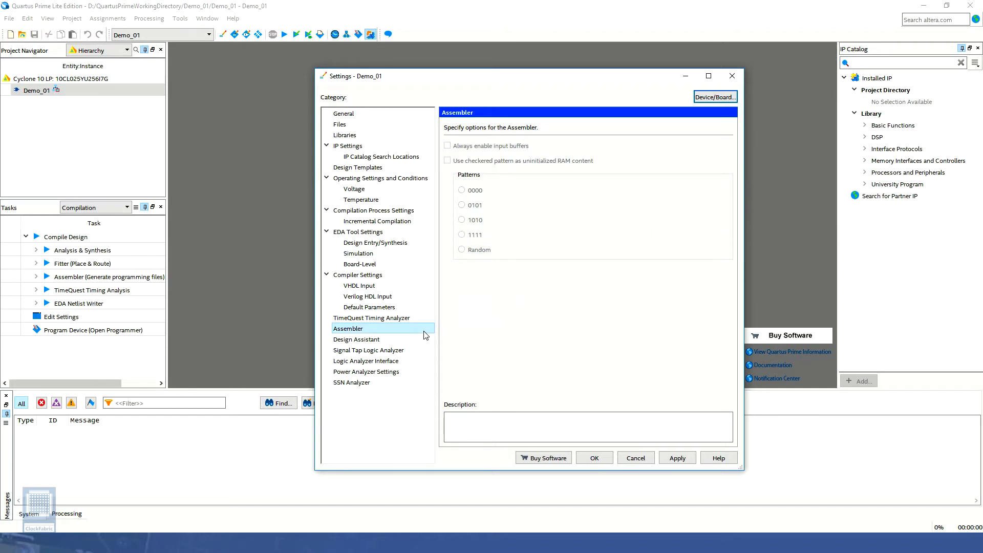
click(424, 341)
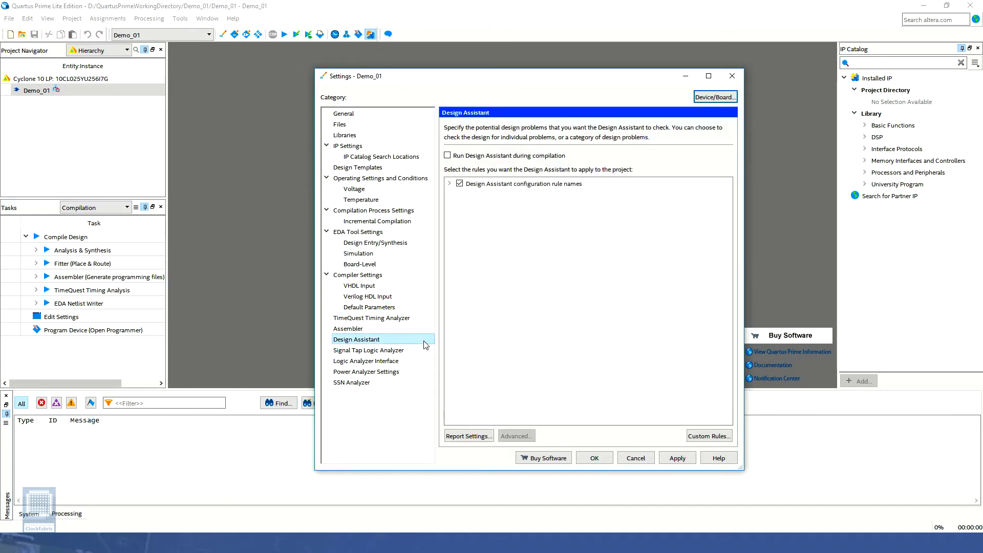
click(424, 349)
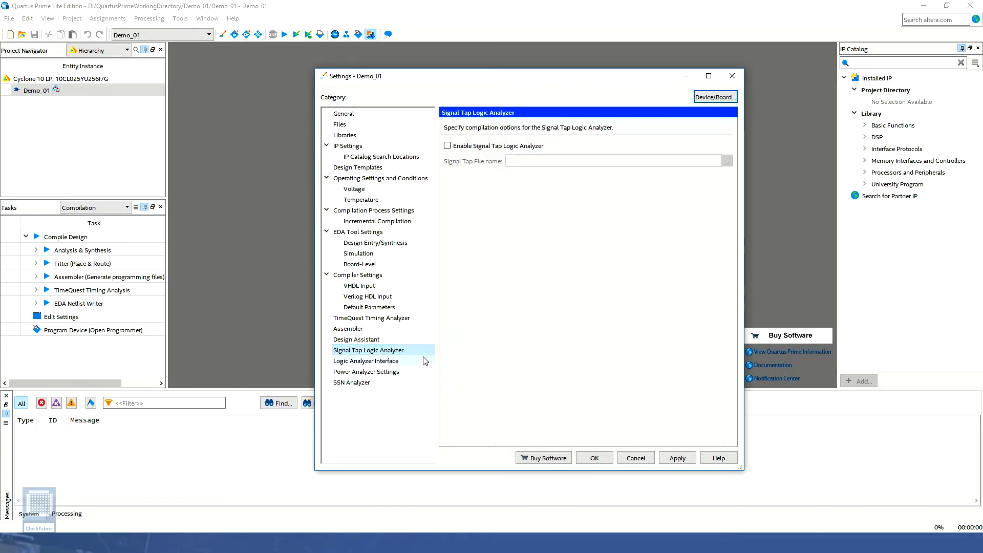
click(424, 361)
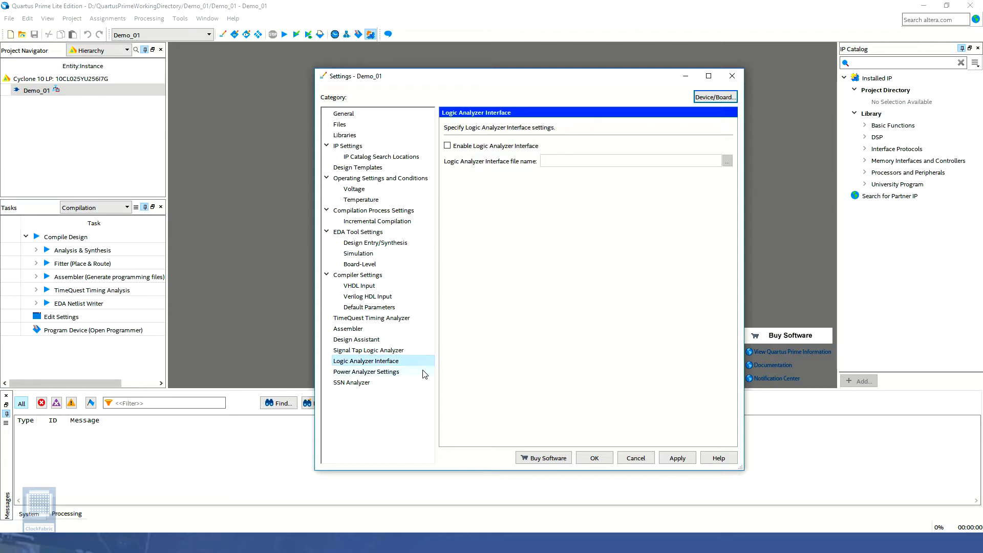
click(424, 376)
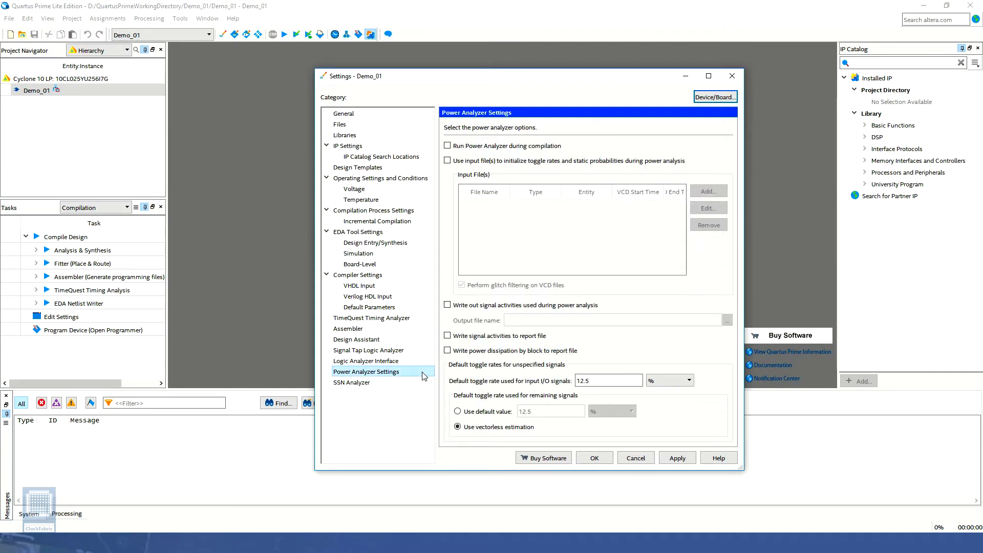
click(424, 385)
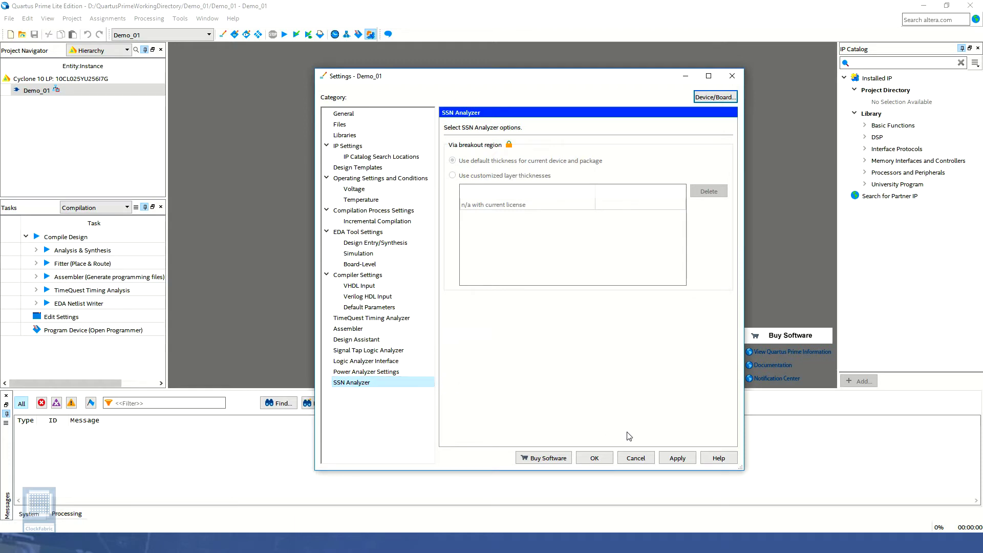
click(693, 461)
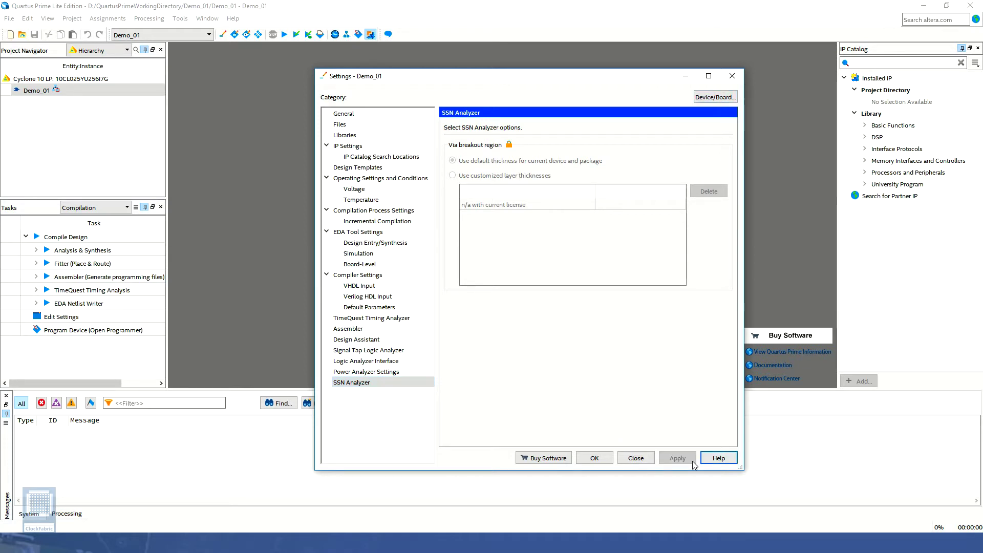
- Close the project settings and examine the toolbar customization options, including the actions of the Standard toolbar
click(594, 459)
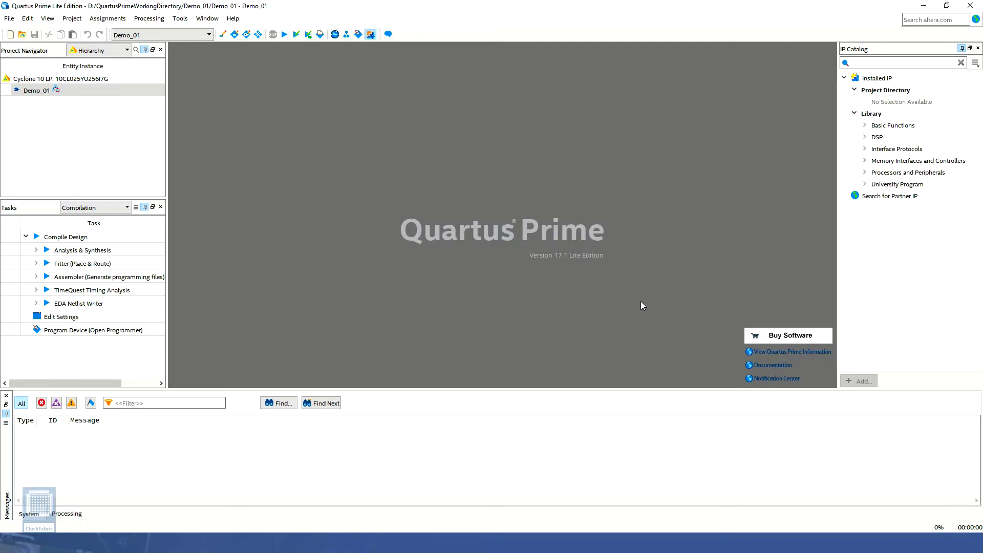
click(181, 19)
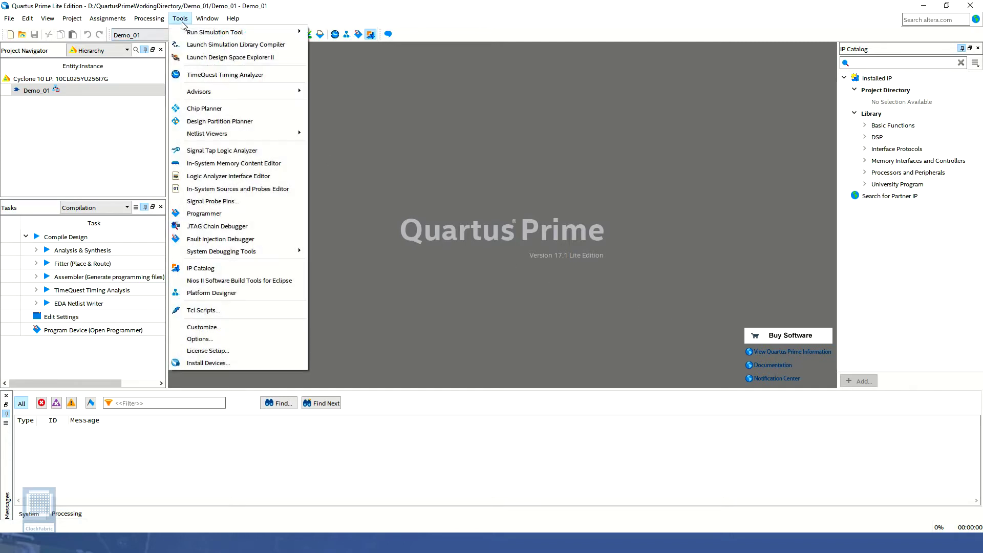
click(234, 328)
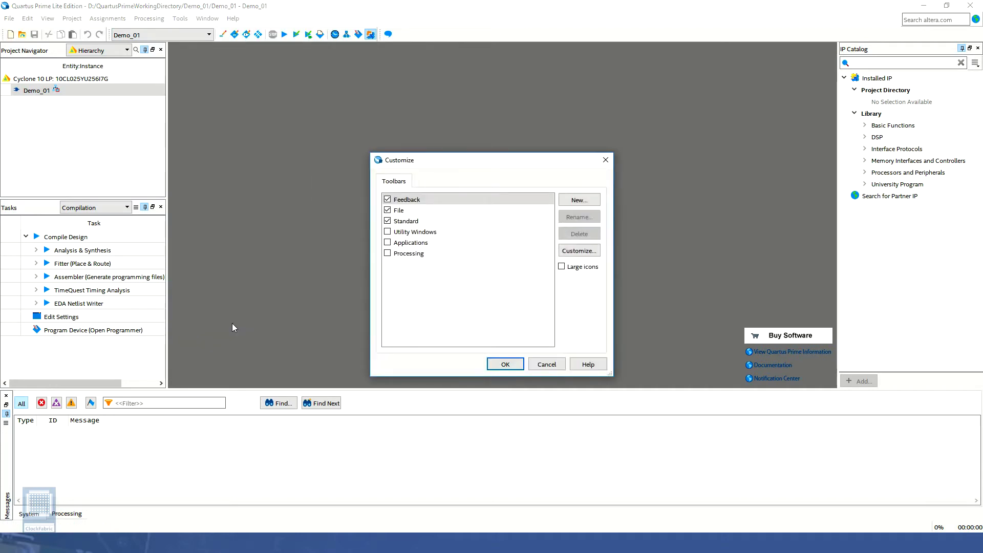
click(411, 224)
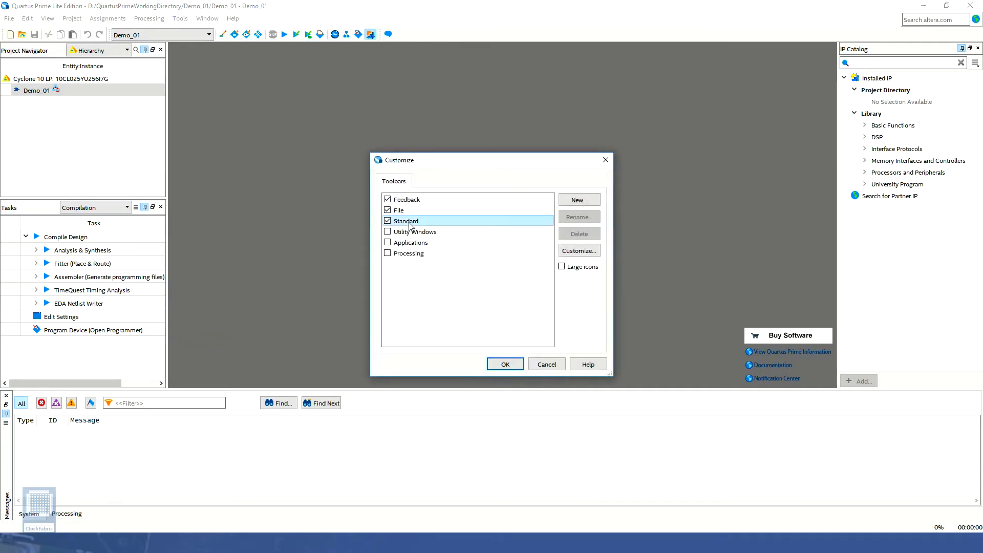
click(579, 251)
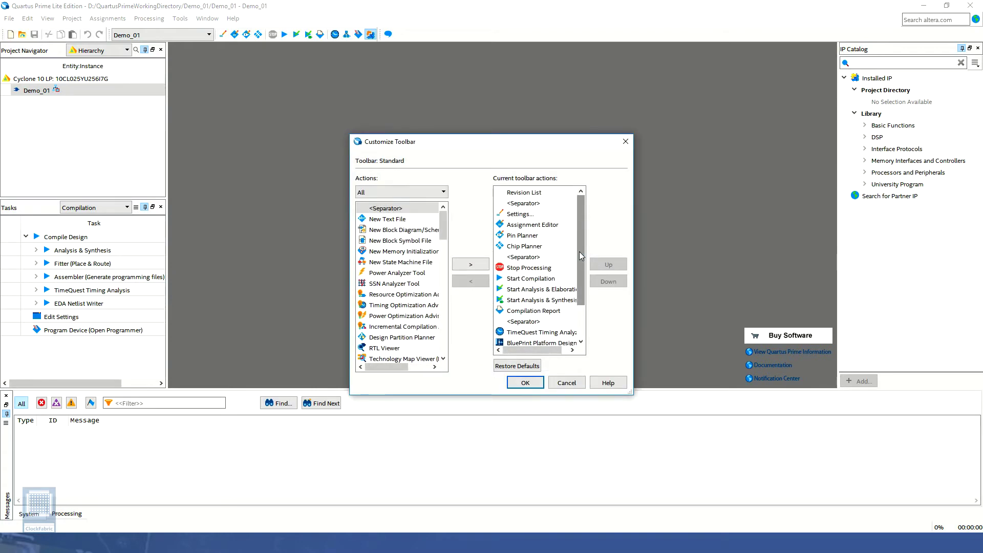
click(525, 383)
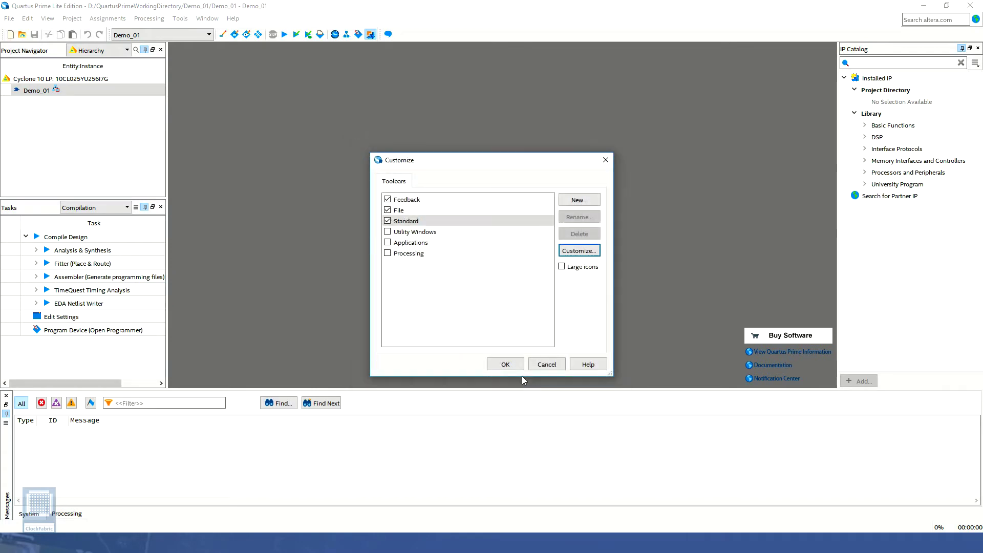
click(519, 366)
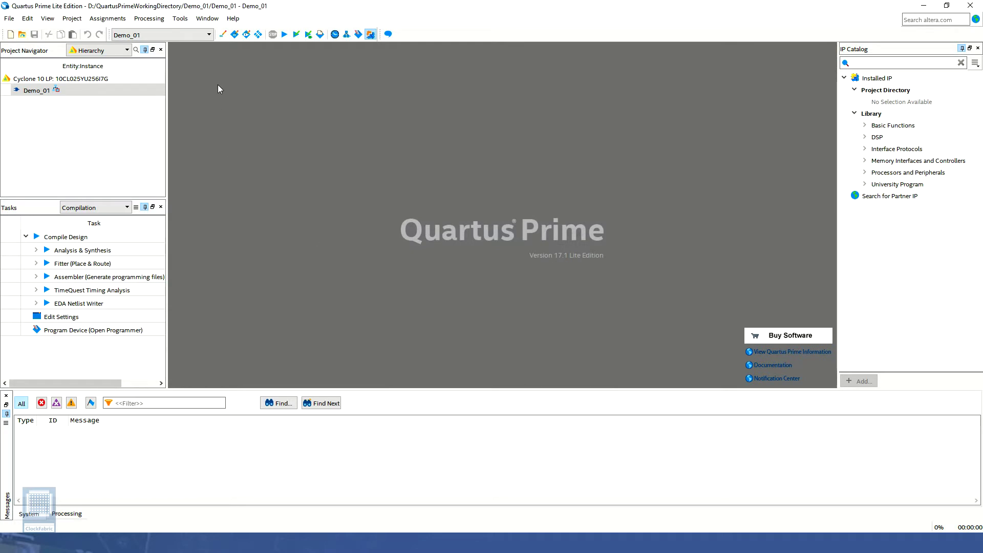
- Review the general program options, including fonts, Internet connectivity, notifications and the choices for the preferred text editor
click(180, 18)
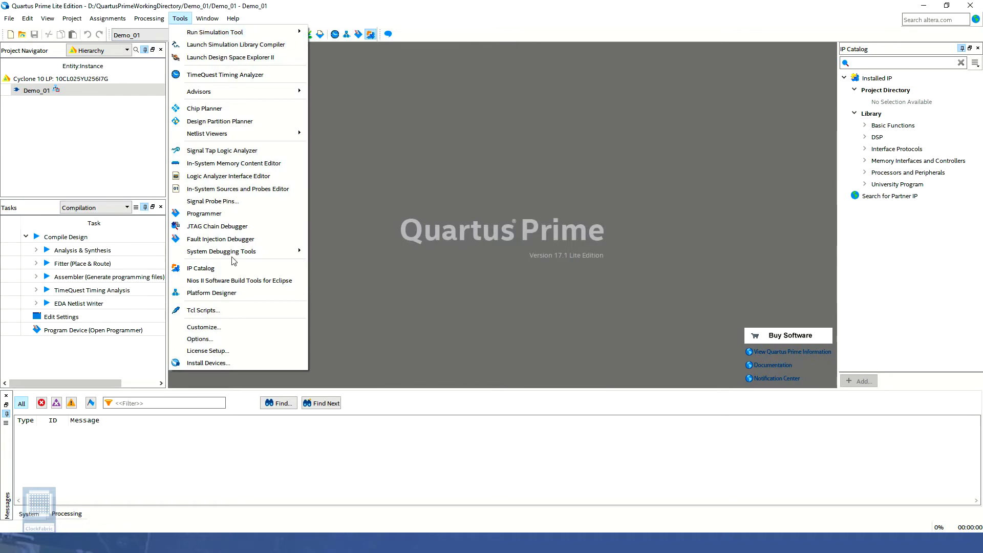
click(251, 338)
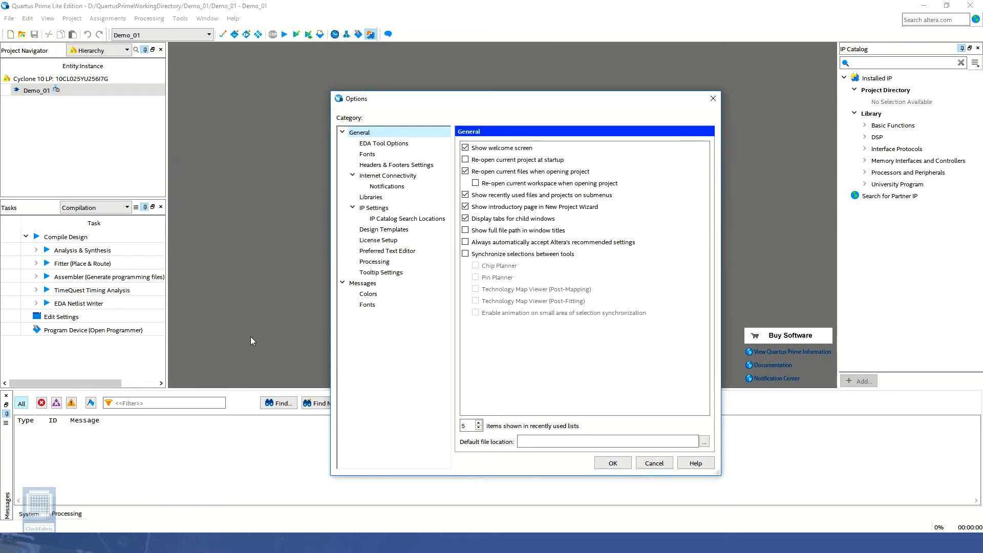
click(437, 154)
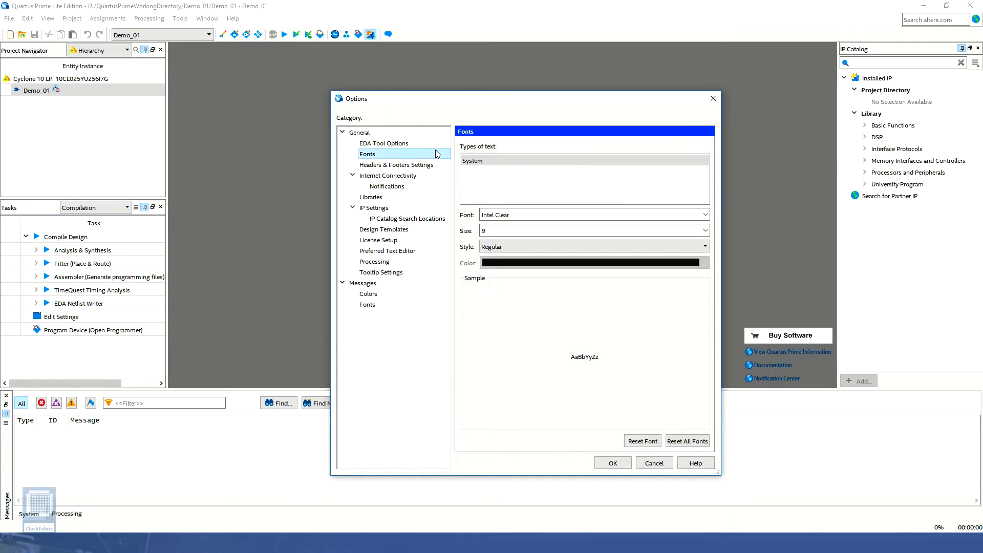
click(426, 178)
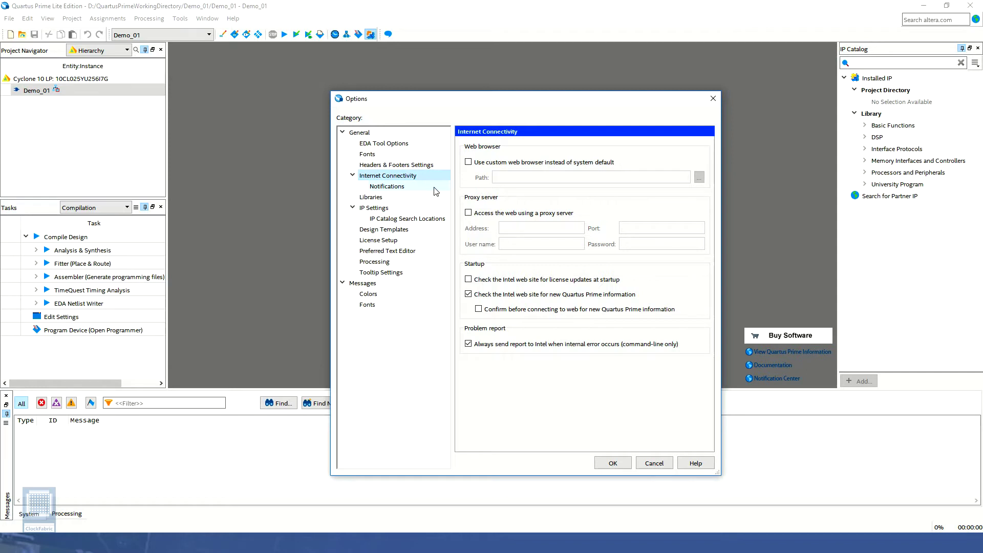
click(435, 191)
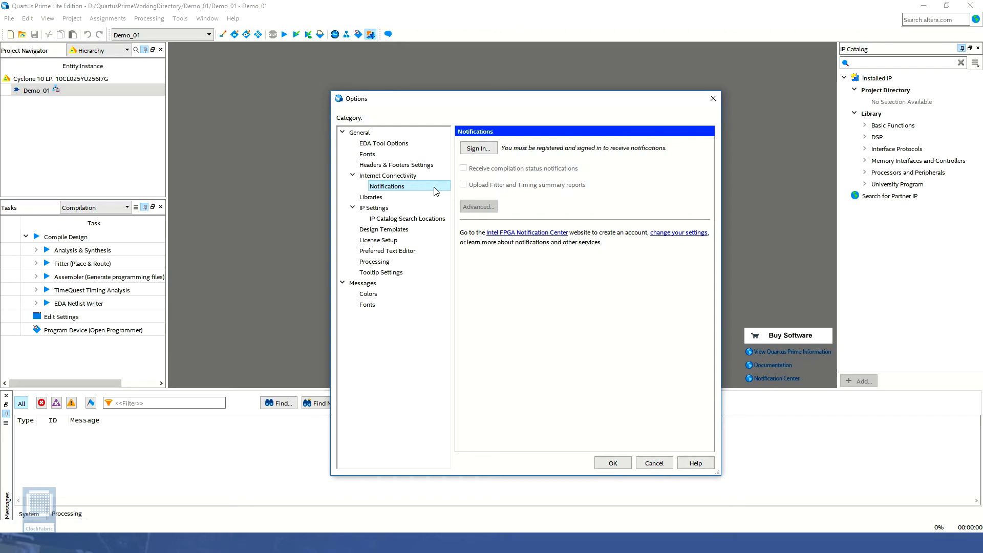
click(435, 252)
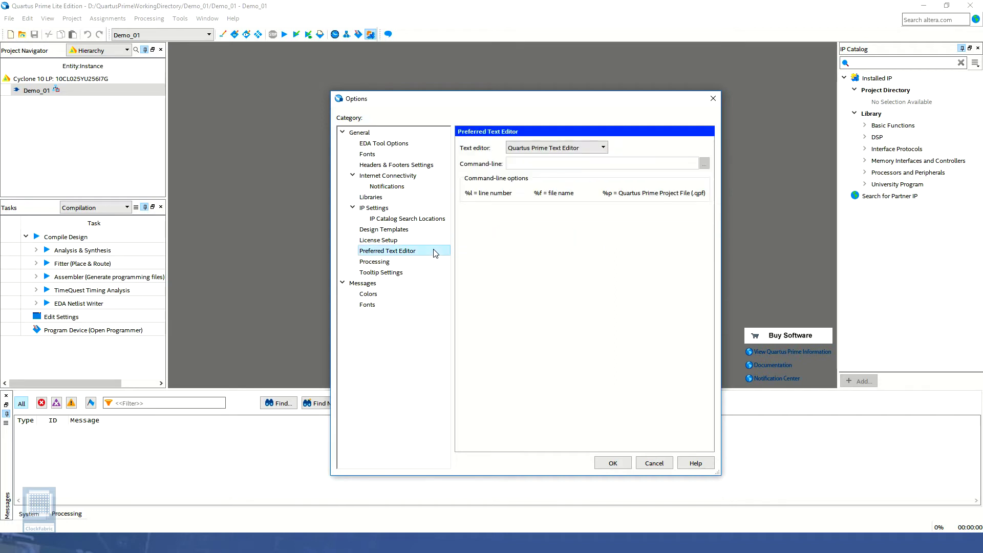
click(602, 149)
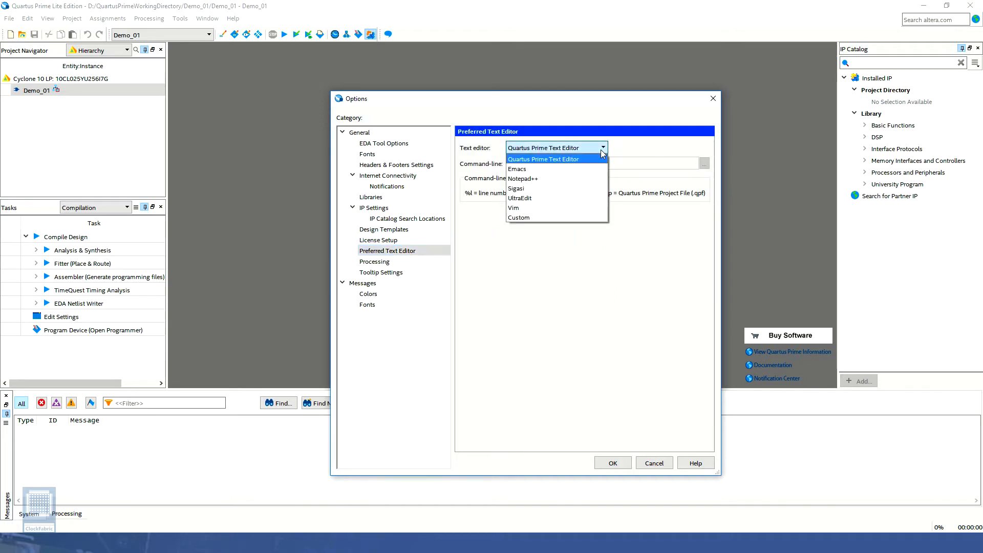
click(602, 149)
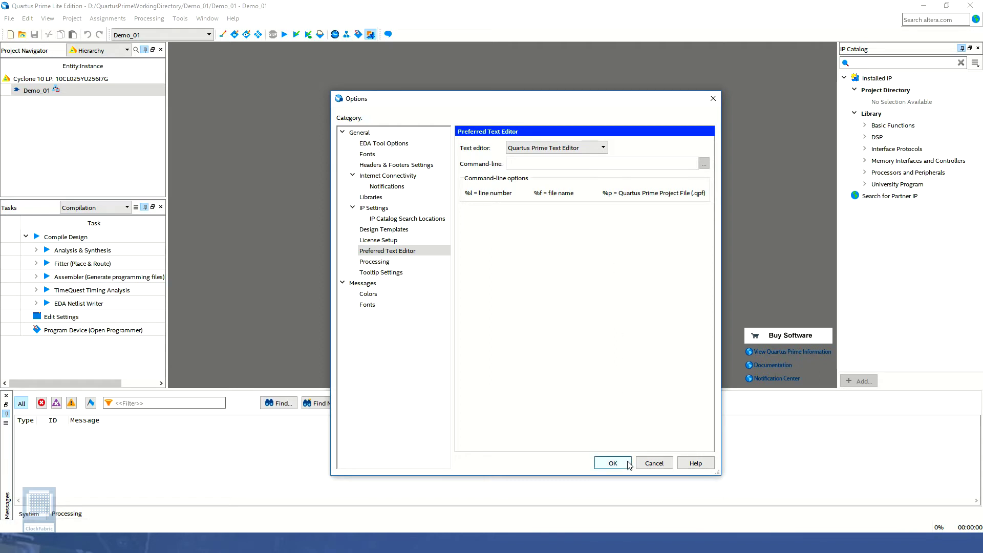
click(613, 464)
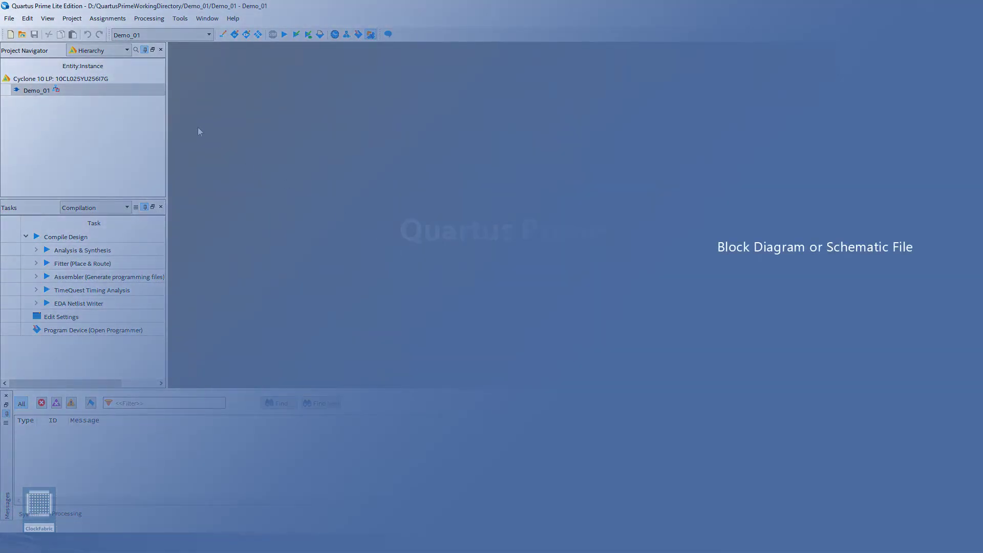
- Create a new Block Diagram/Schematic File in the Demo_01 project
click(162, 90)
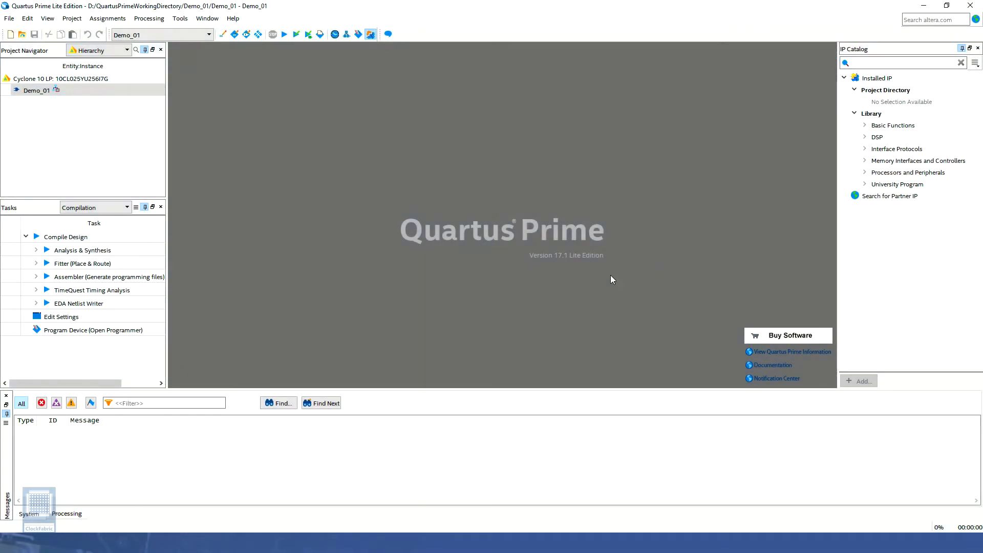
click(9, 22)
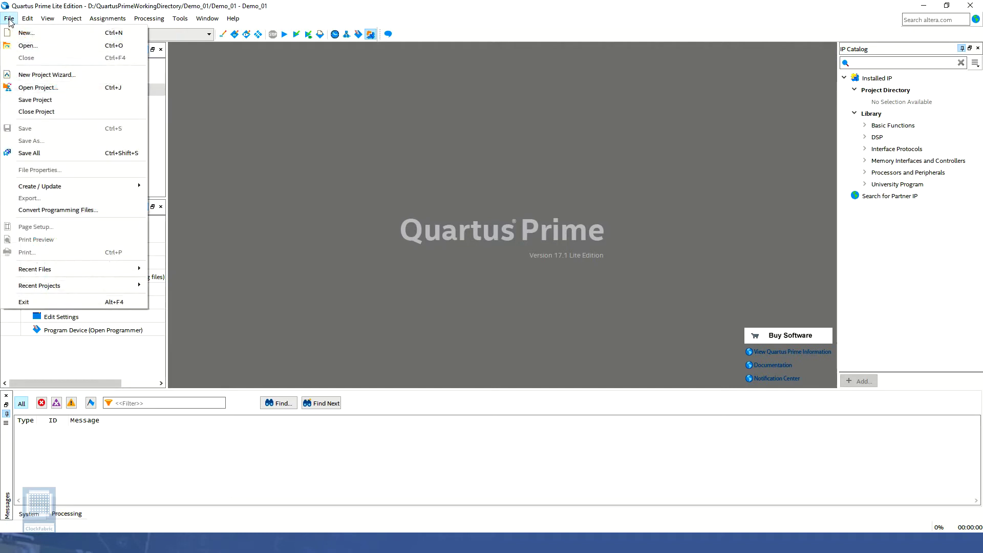
click(36, 33)
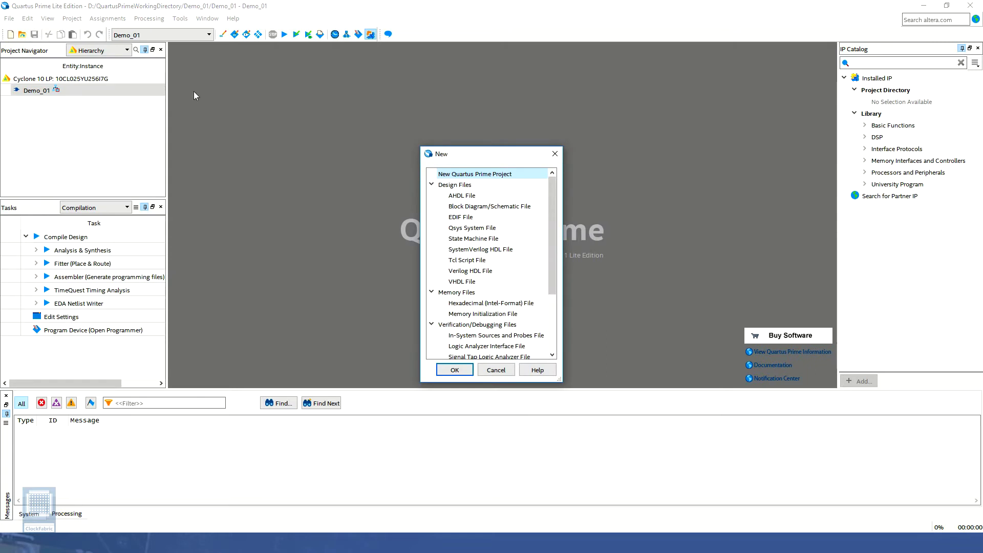
click(527, 206)
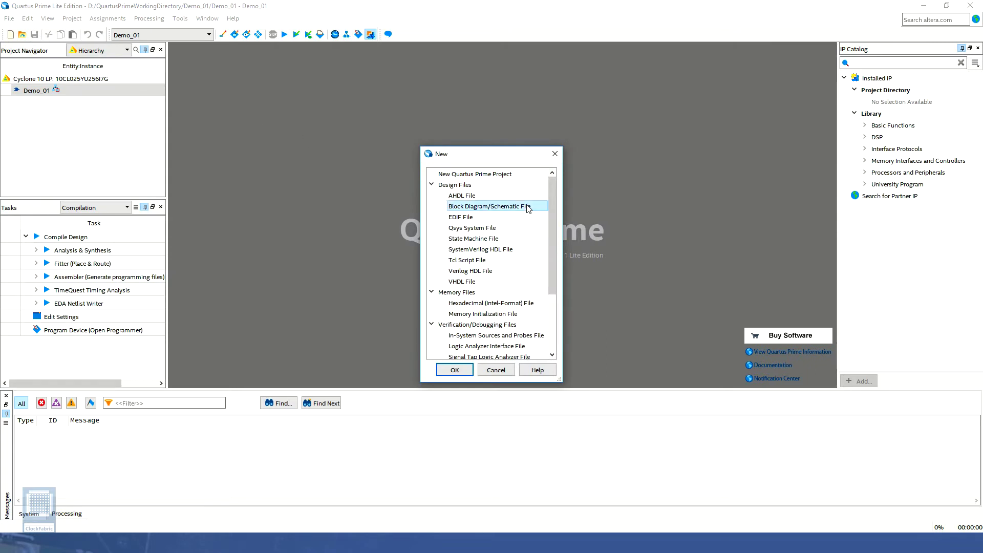
click(455, 369)
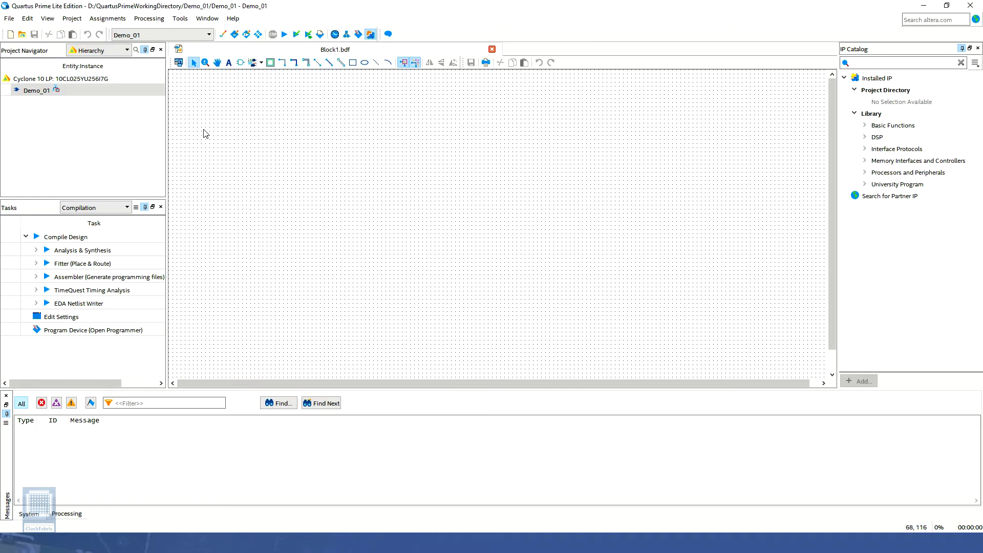
- Save the schematic as Demo_01.bdf in the Demo_01 project folder and add the file to the current project
click(9, 19)
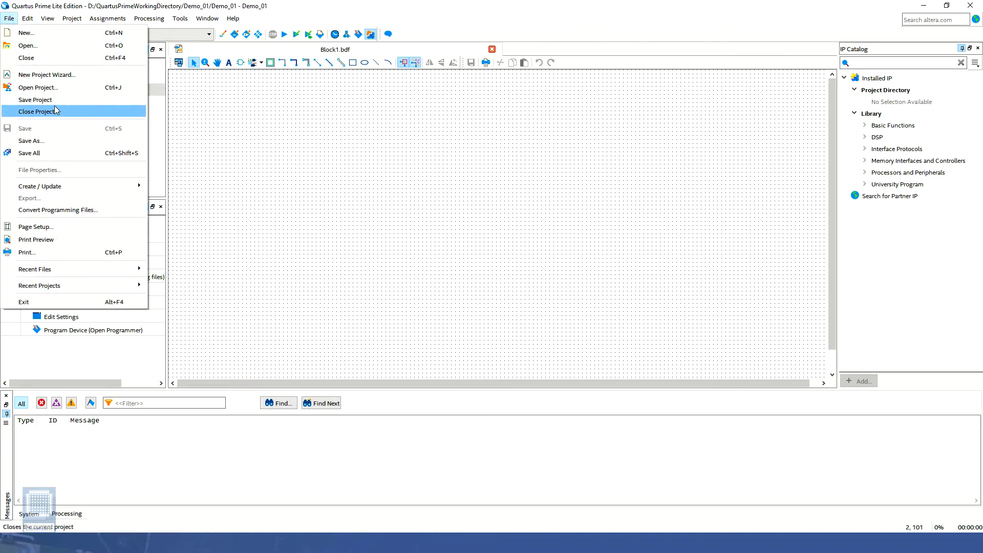
click(60, 141)
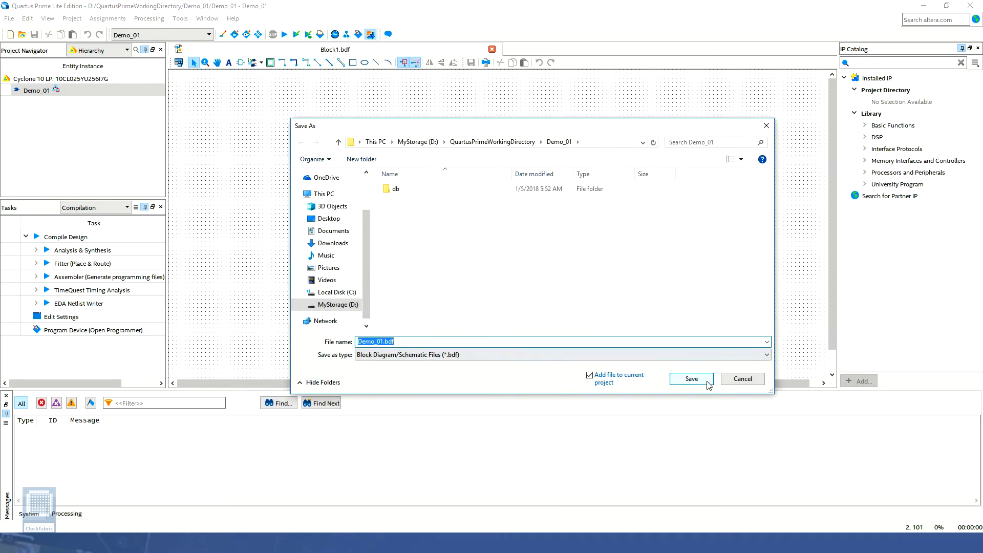
click(428, 342)
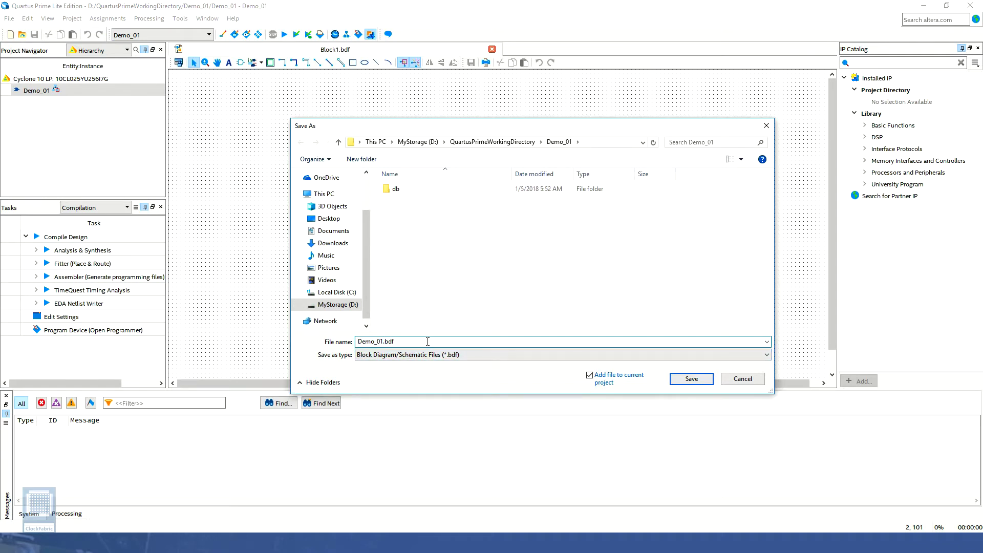
double_click(428, 341)
click(706, 381)
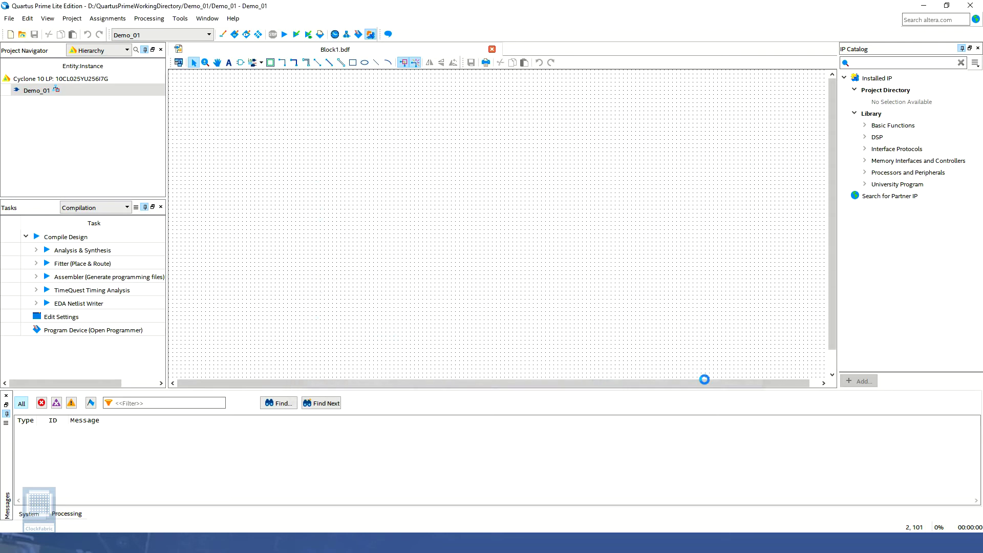
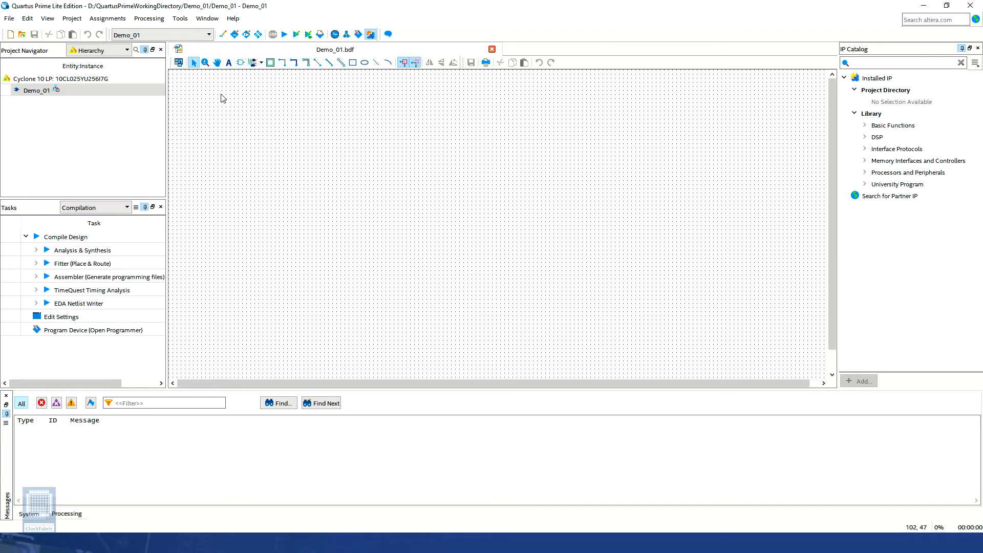
- Detach the schematic editor into a floating window and reattach it to the main window
click(178, 62)
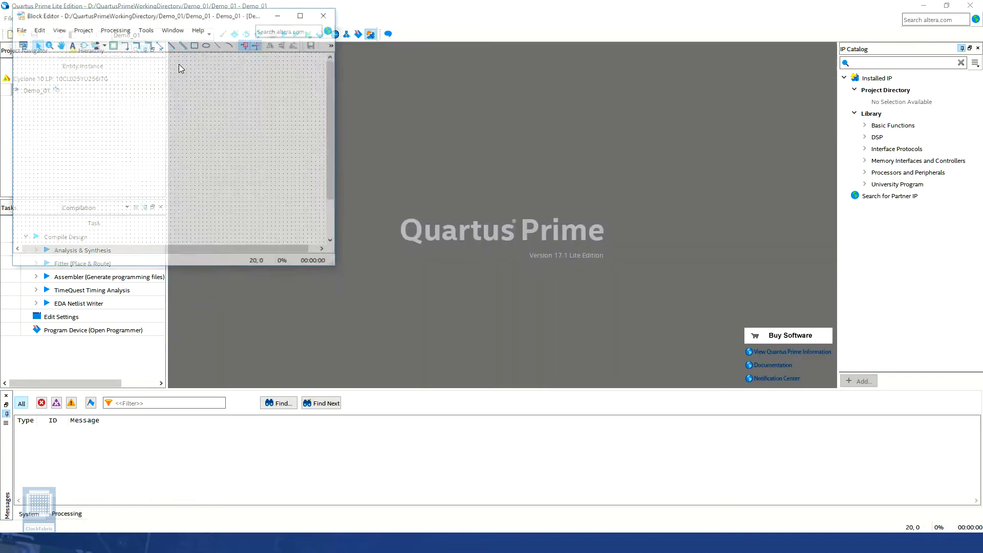
drag(171, 16, 472, 118)
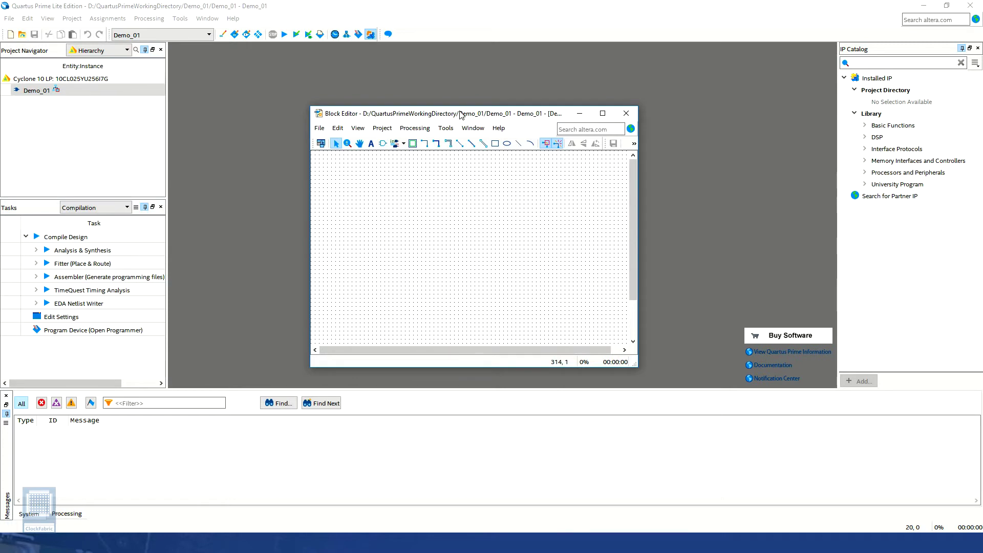
mouse_move(461, 114)
mouse_down()
mouse_move(563, 115)
mouse_move(475, 117)
mouse_up()
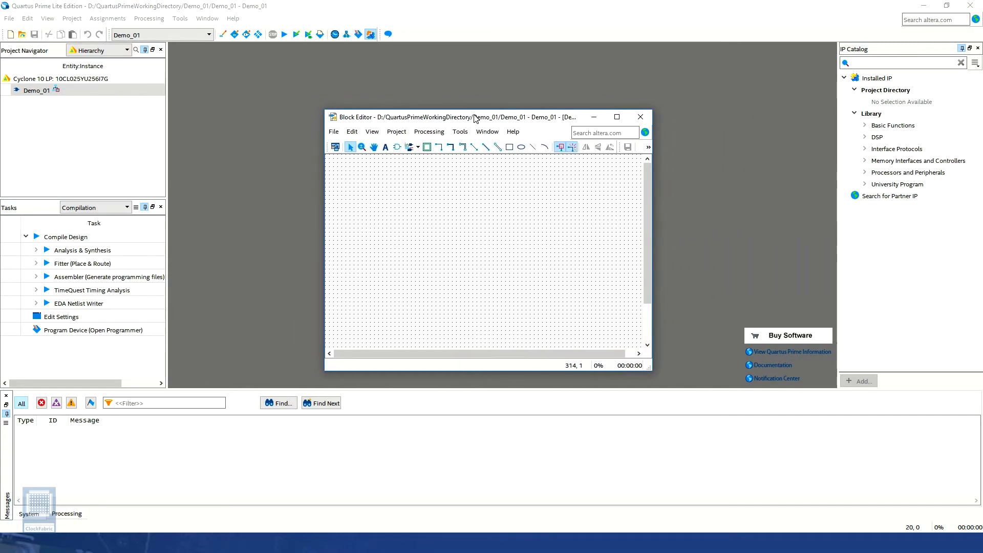
click(335, 147)
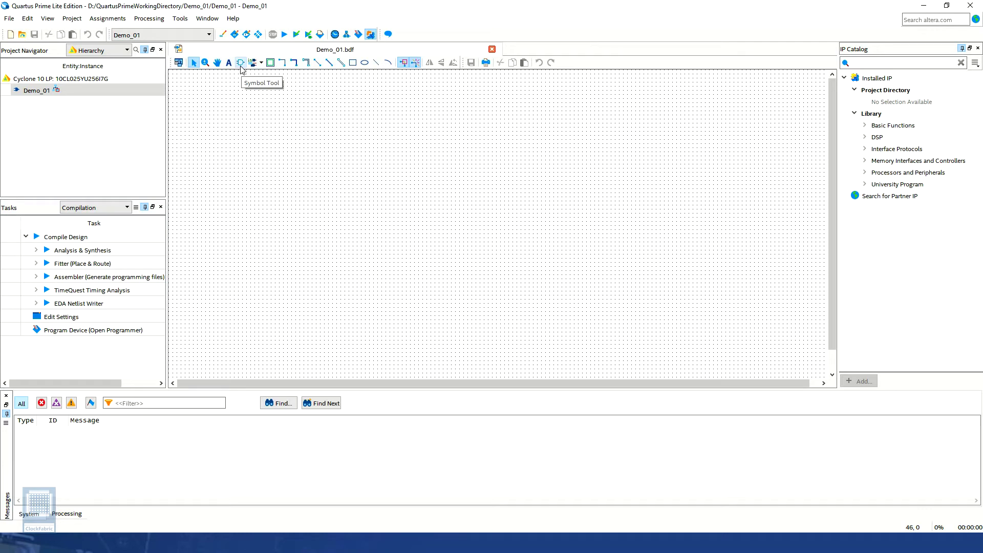
click(261, 64)
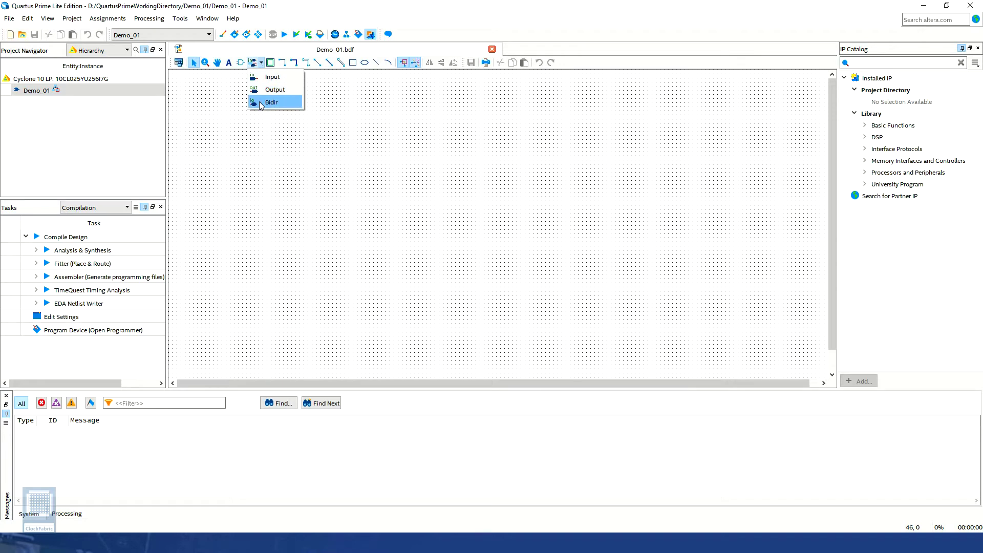
click(262, 63)
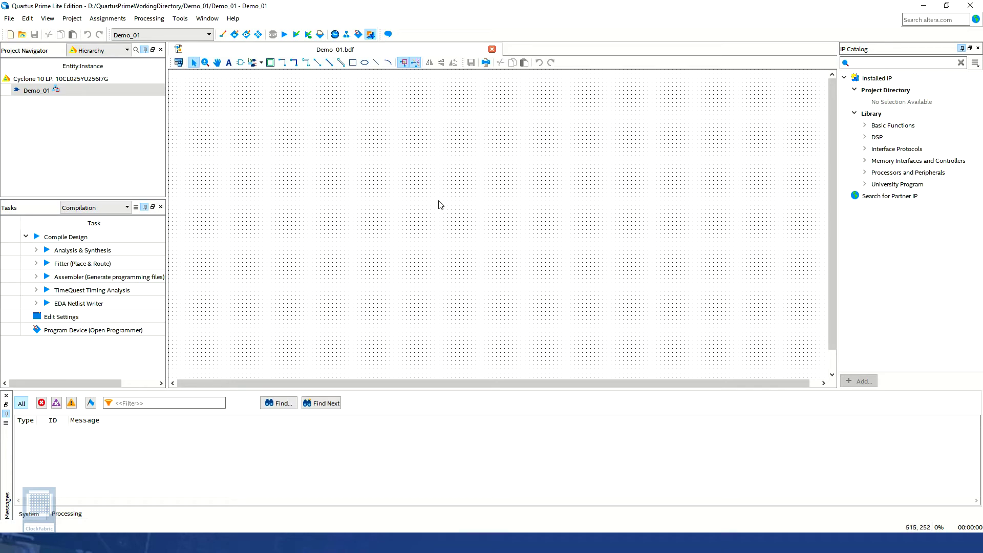
- Insert an input pin symbol from the primitives pin library near the upper-left corner of the schematic
double_click(483, 212)
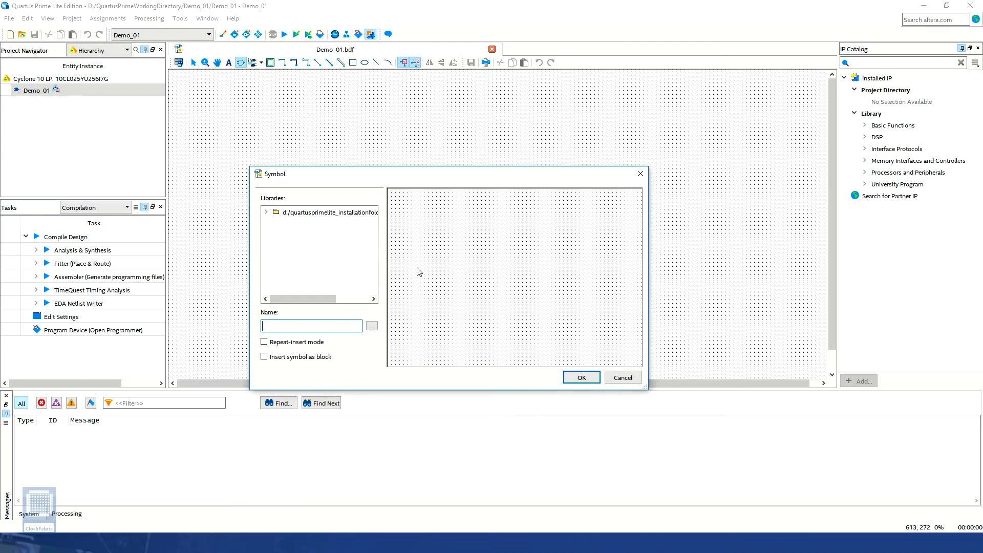
click(266, 213)
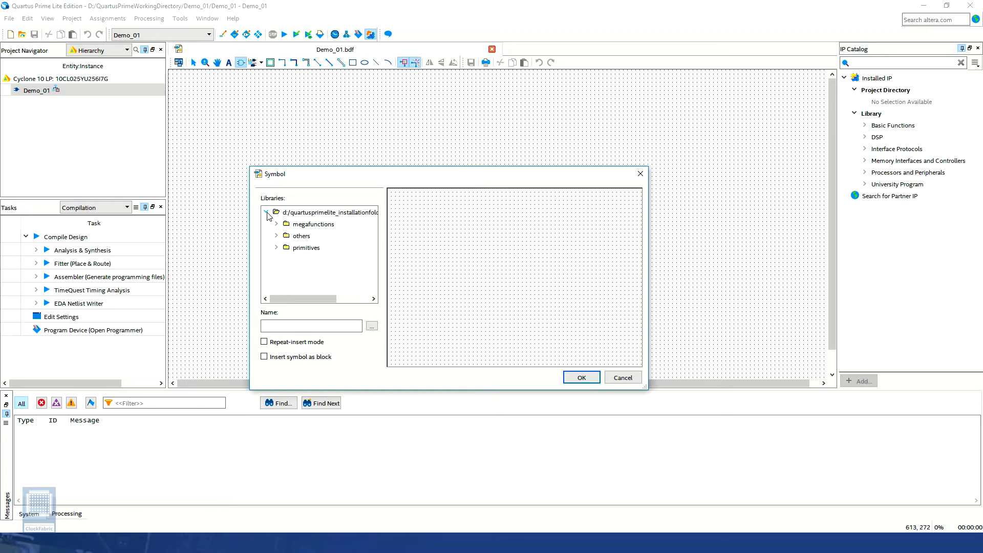
click(277, 248)
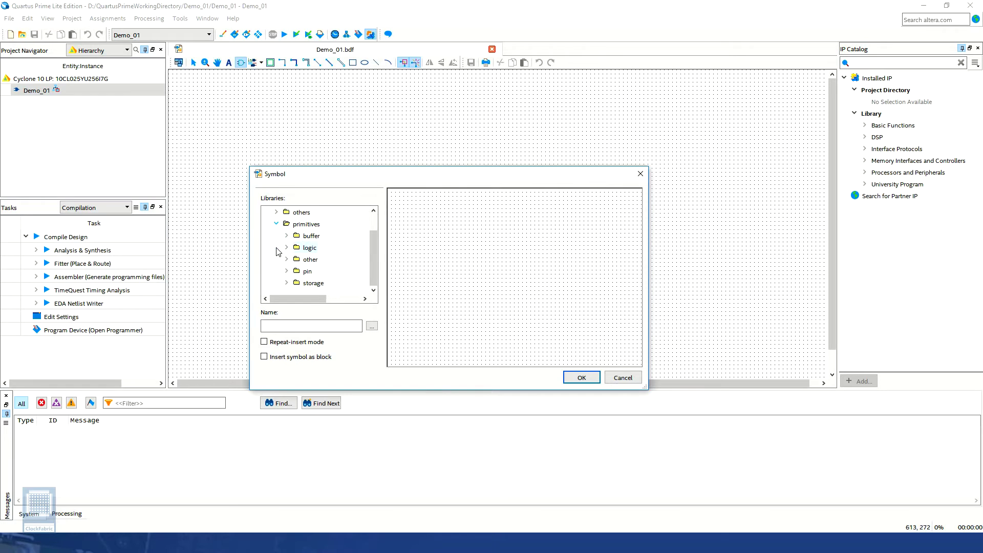
click(286, 272)
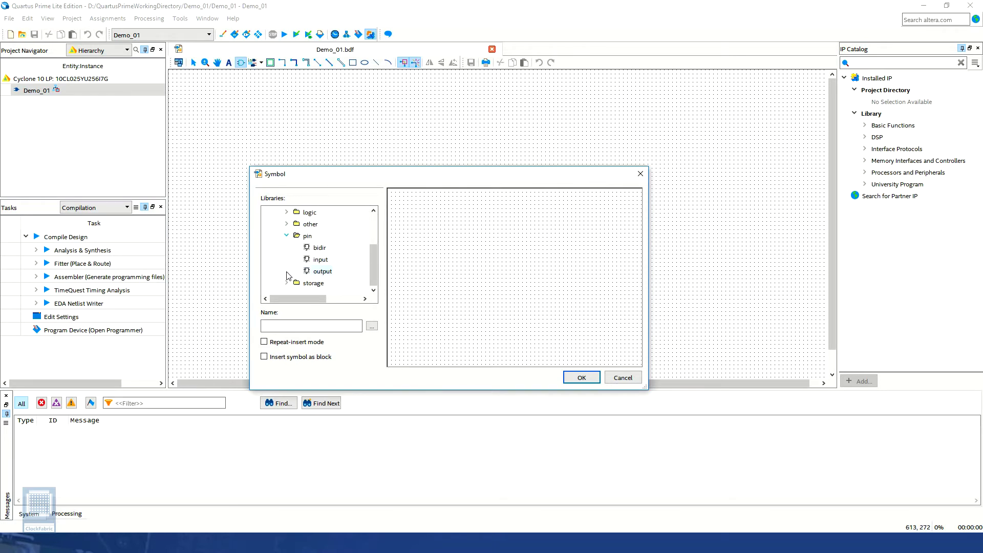
click(325, 261)
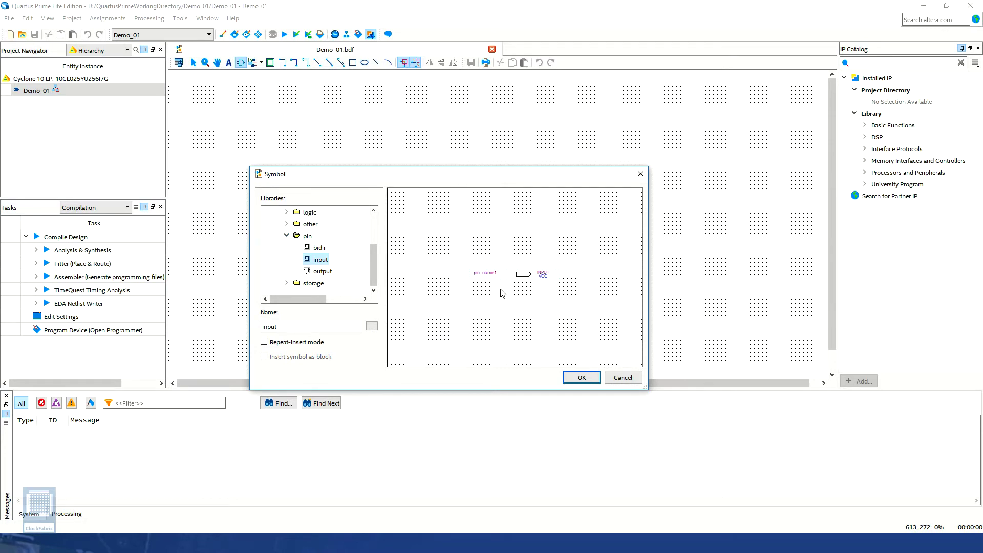
click(583, 378)
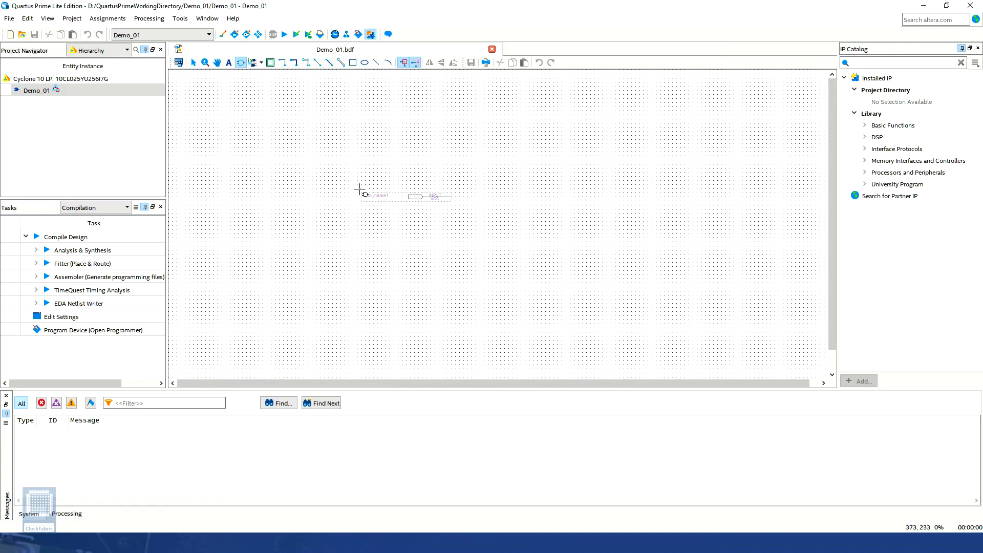
click(197, 112)
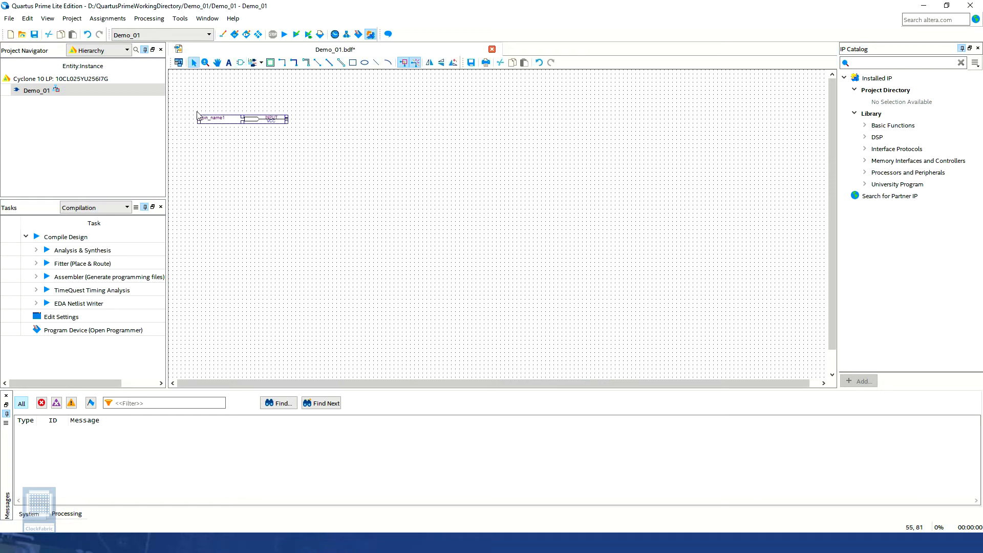
click(262, 63)
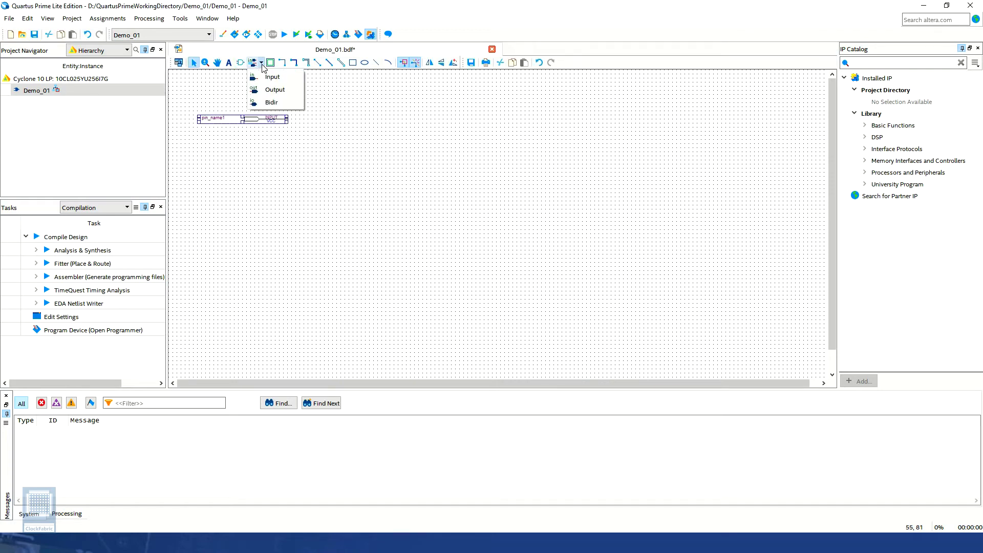
click(262, 63)
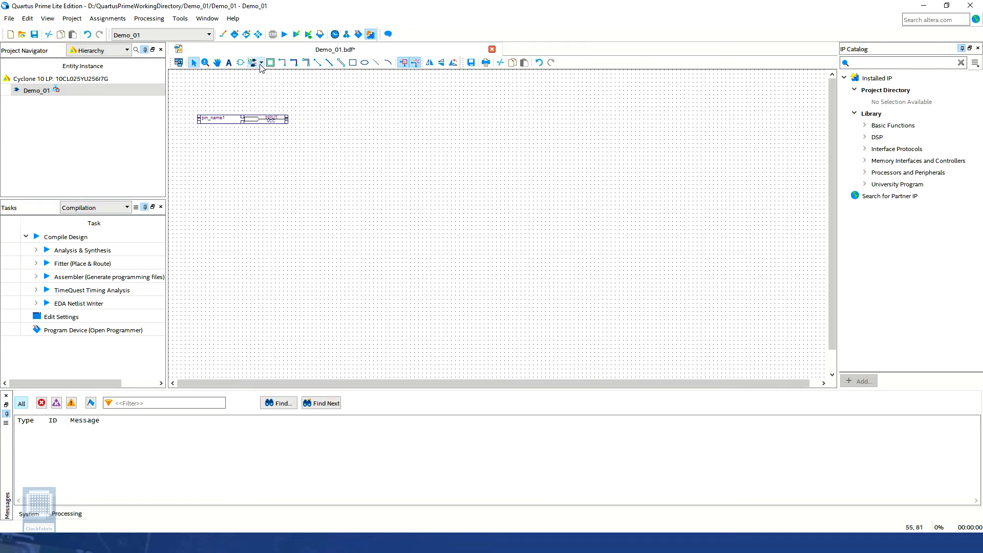
- Rename the input pin in the schematic as clk_50
double_click(213, 119)
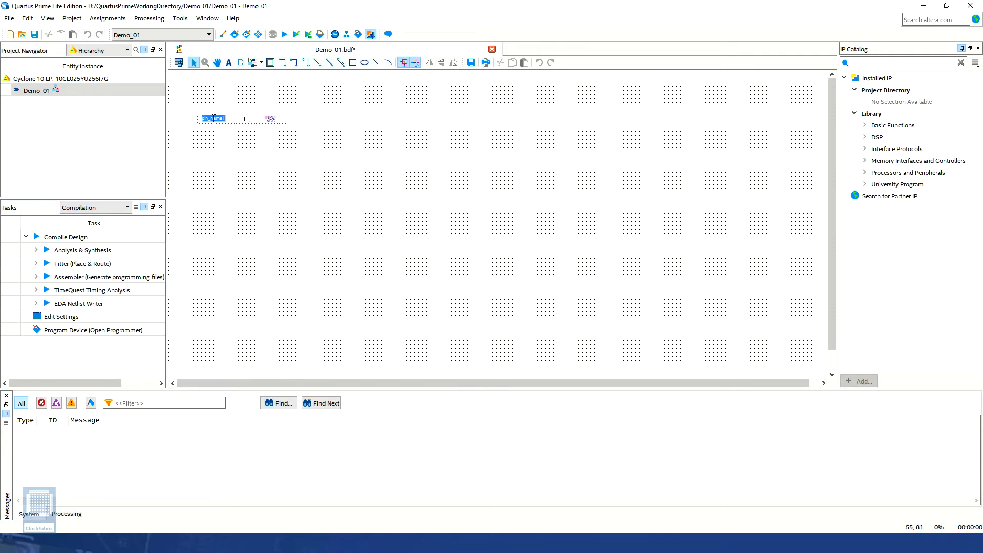
text(clk_50)
click(213, 119)
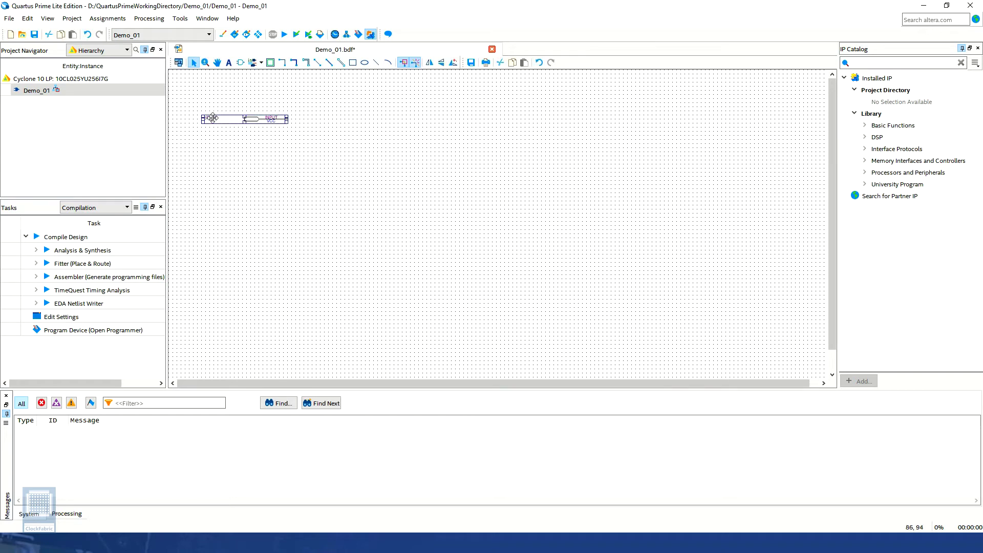
click(226, 154)
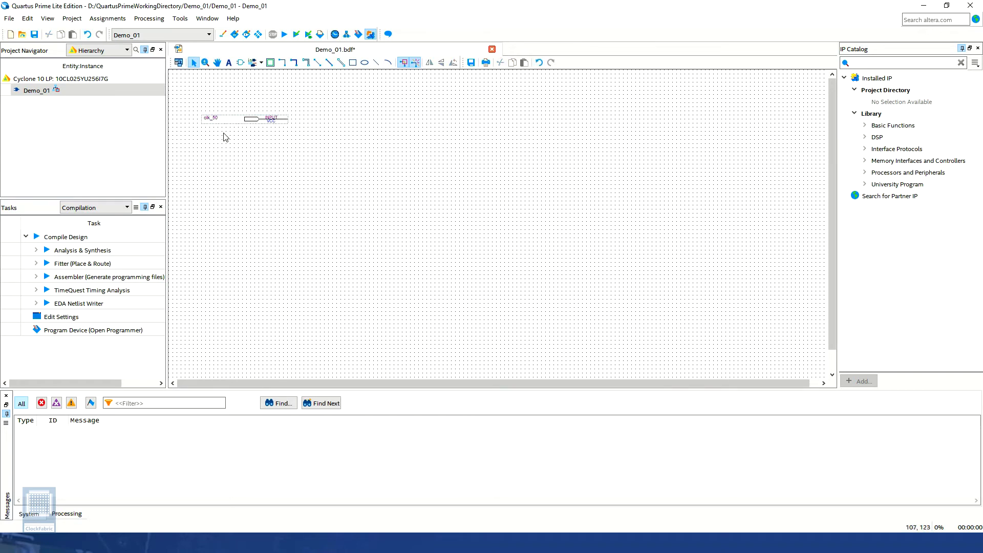
- Review the clk_50 pin's properties, including its name and the available default values
right_click(227, 119)
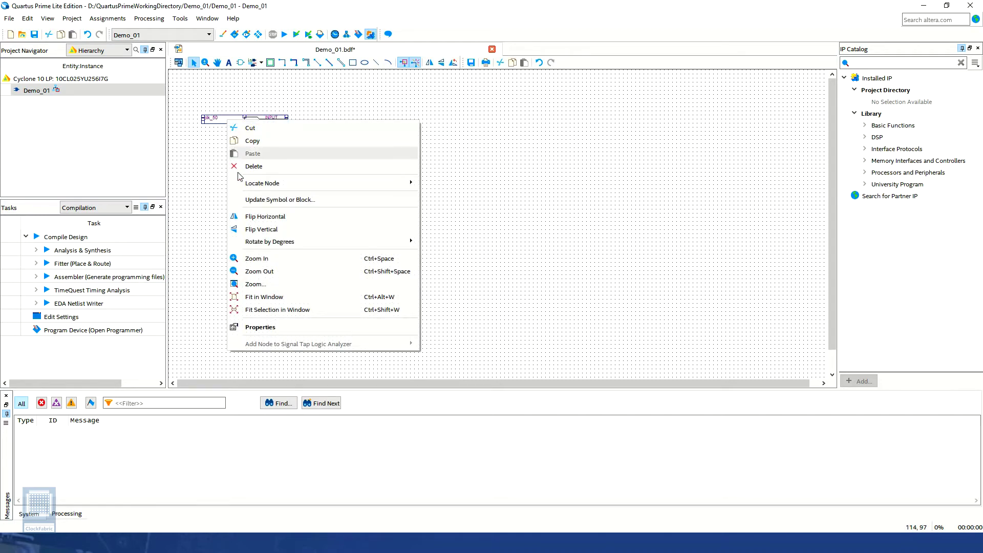
click(283, 331)
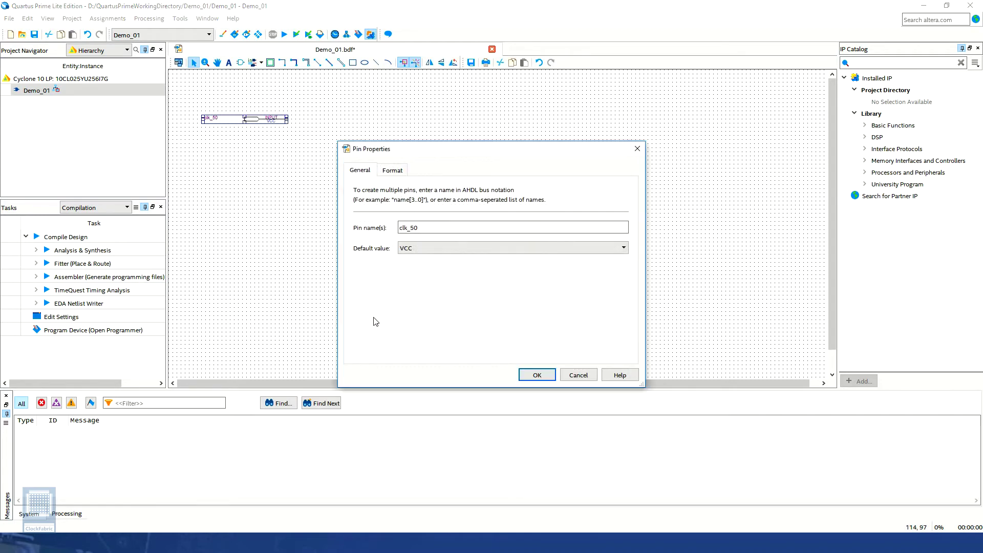
click(432, 230)
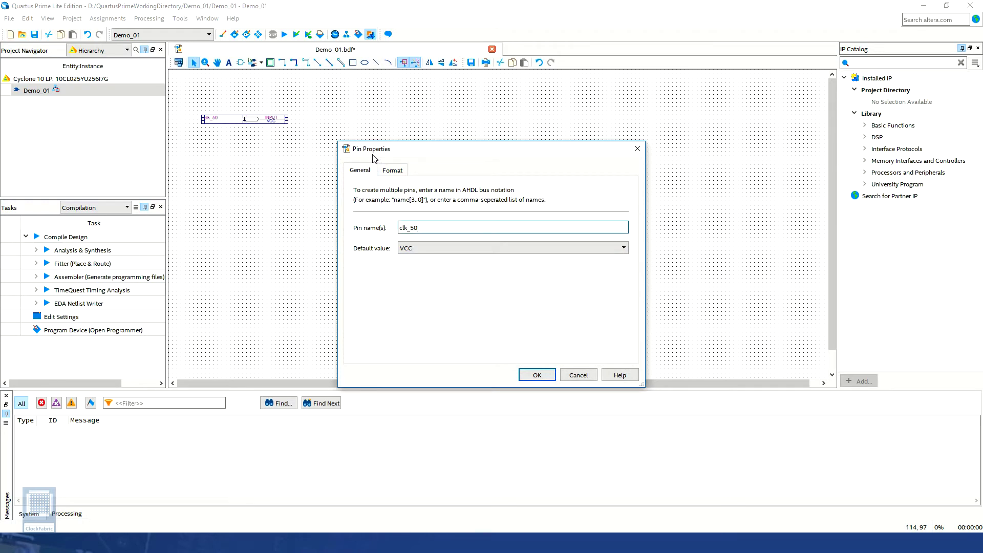
double_click(436, 231)
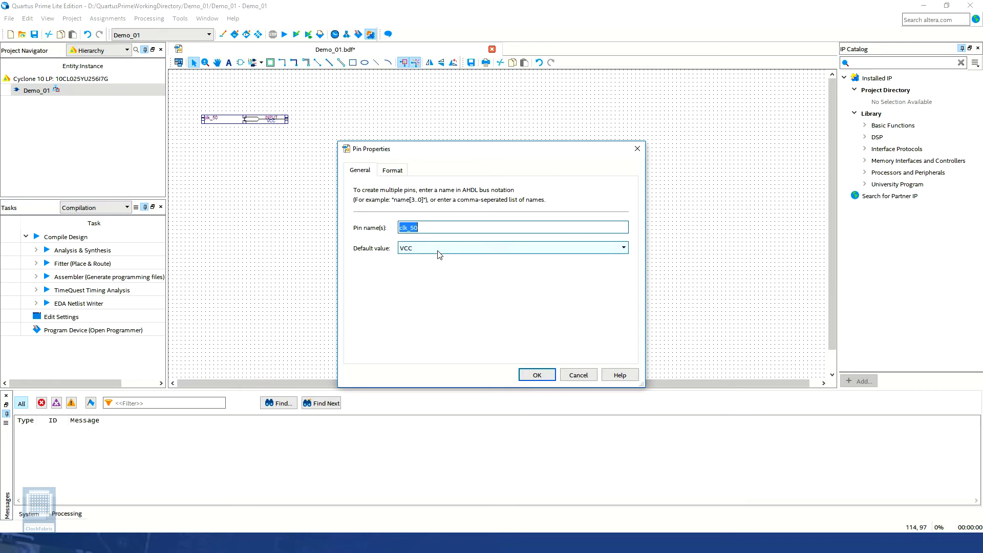
click(439, 251)
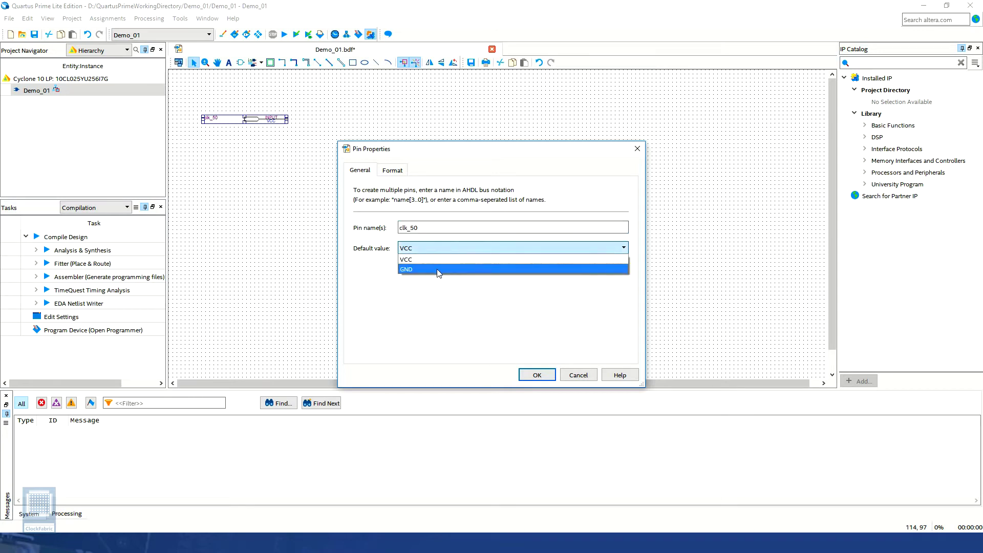
click(446, 300)
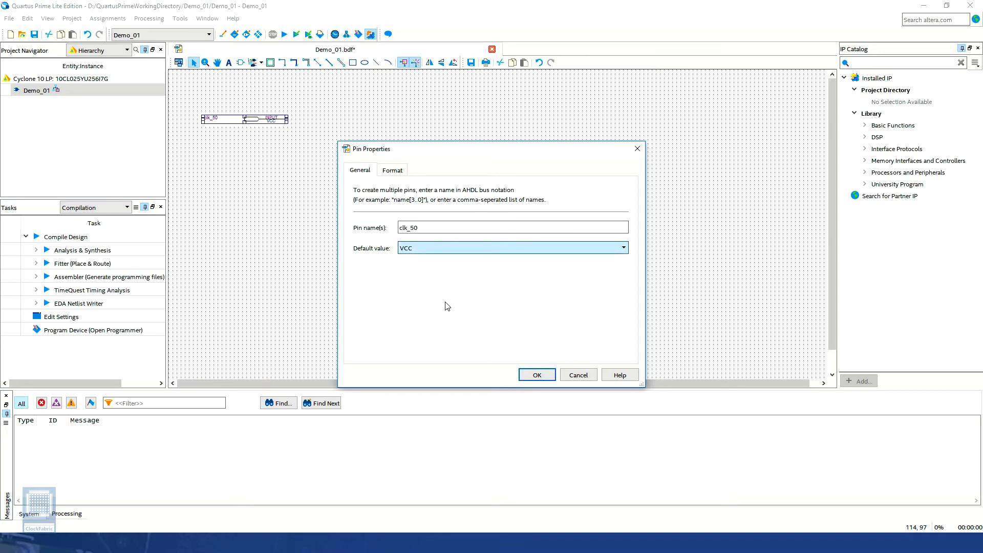
click(537, 376)
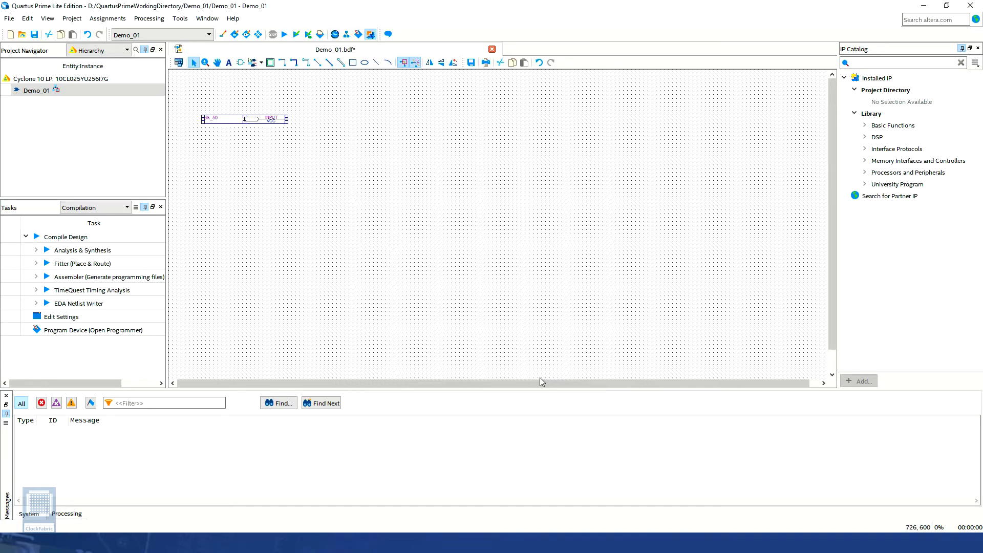
click(272, 86)
- Place four output pins in a vertical column on the right side of the schematic
click(262, 62)
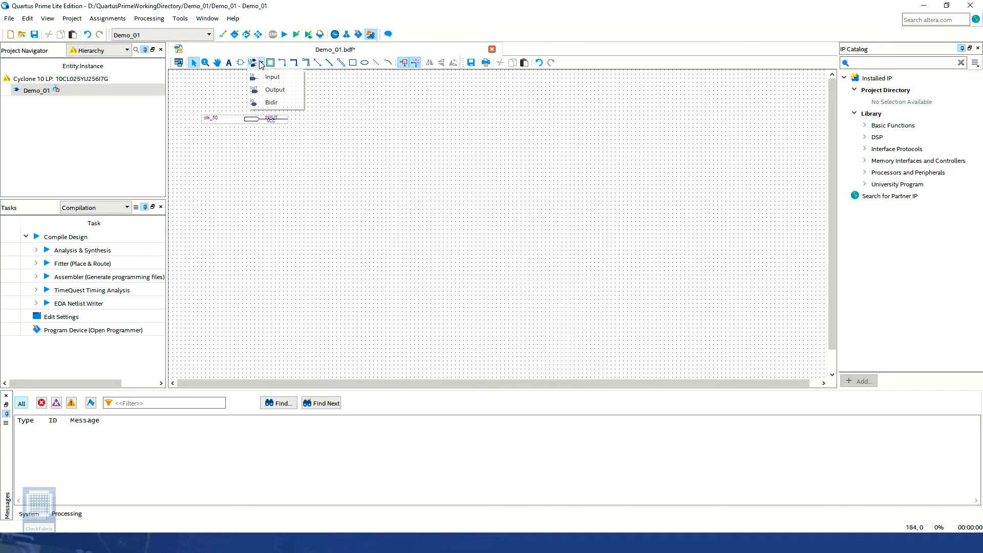
click(273, 90)
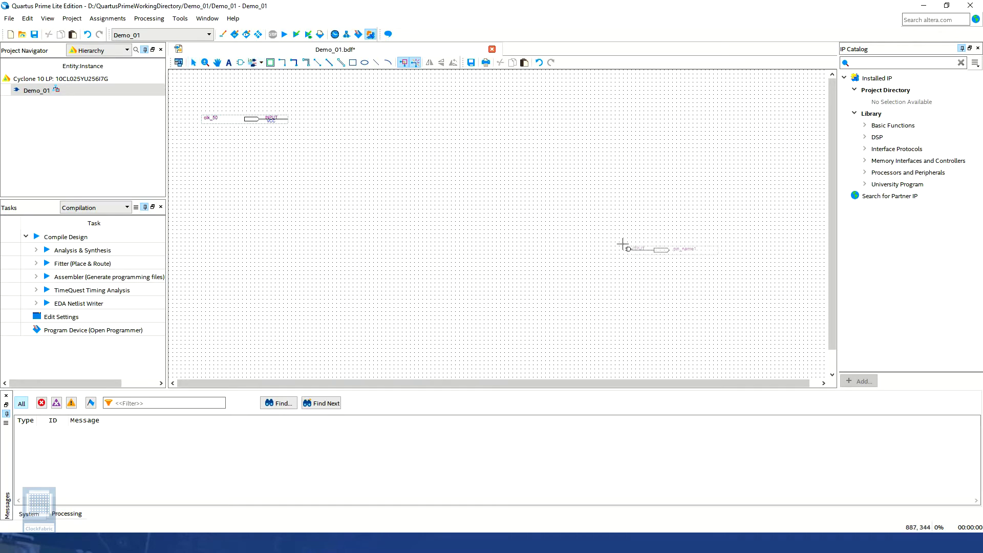
click(632, 209)
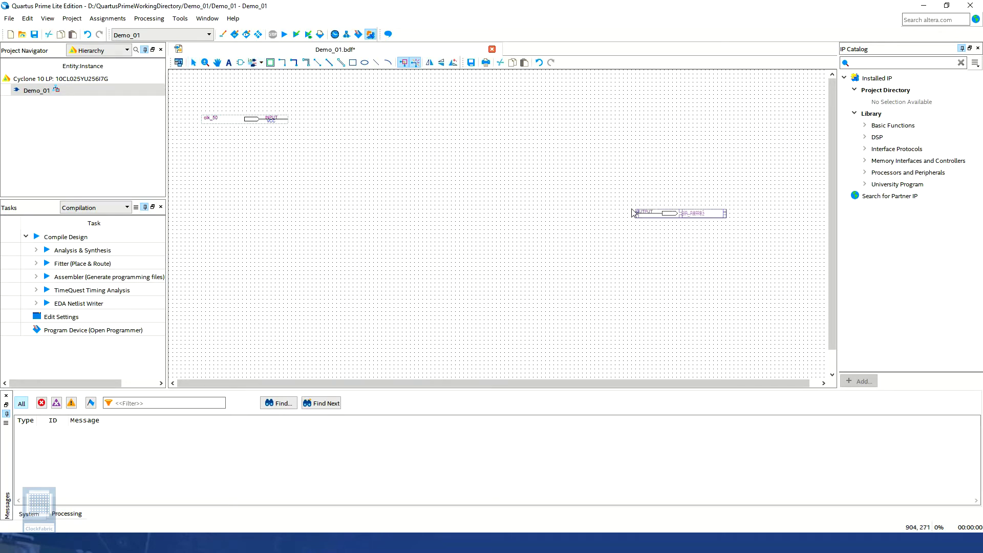
click(633, 238)
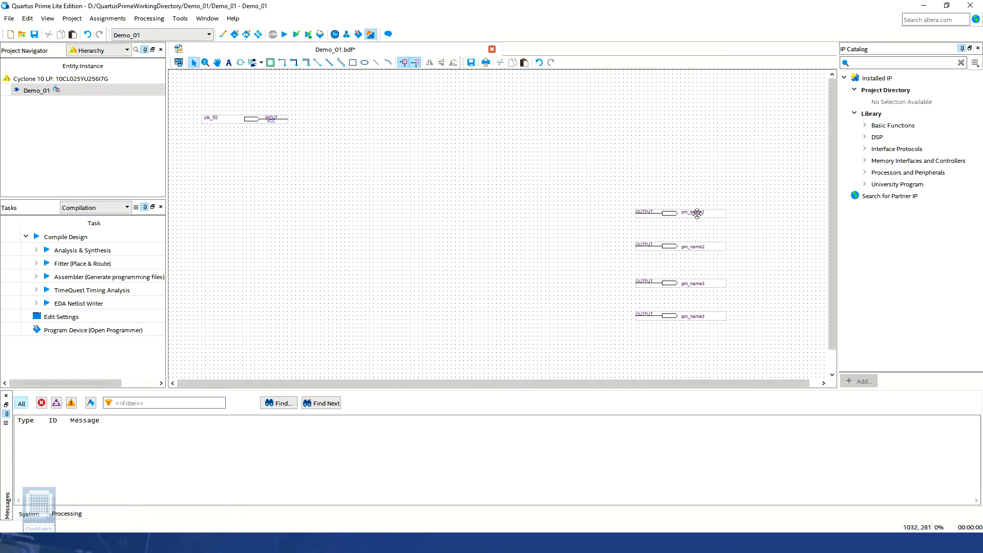
- Rename the four output pins from top to bottom as LED_0, LED_1, LED_2 and LED_3
double_click(692, 212)
text(LED_0)
key(Tab)
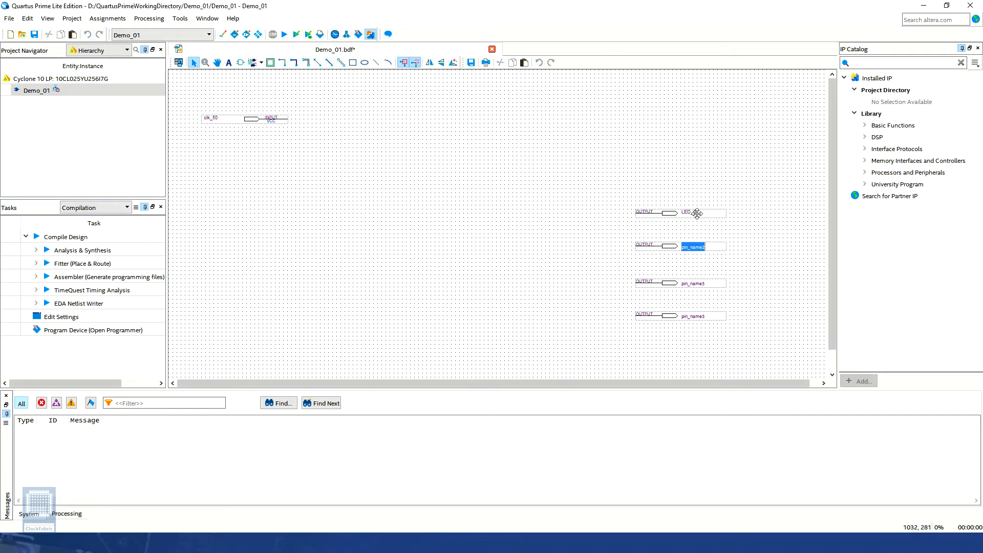
text(LED_1)
key(Tab)
text(LED_2)
key(Tab)
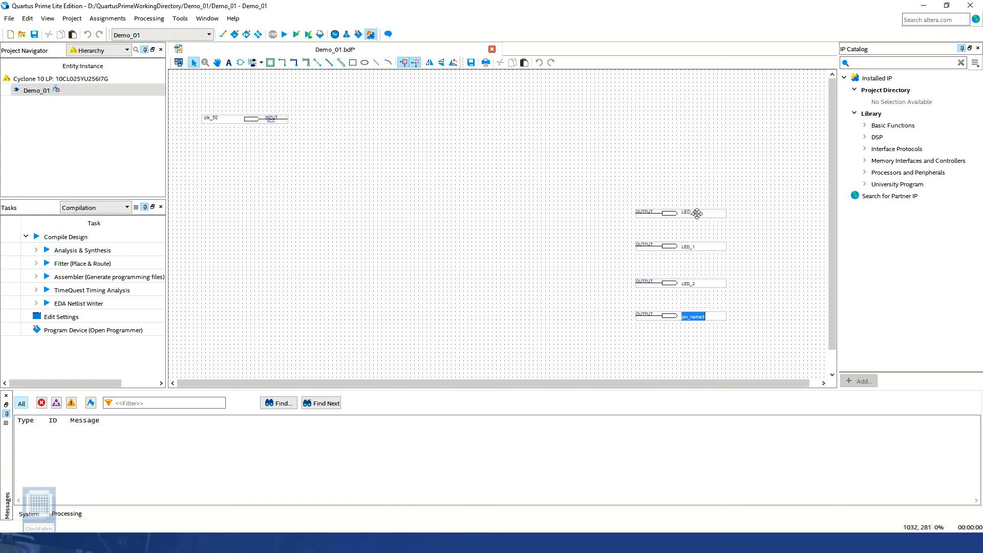
text(LED_3)
key(Return)
click(473, 186)
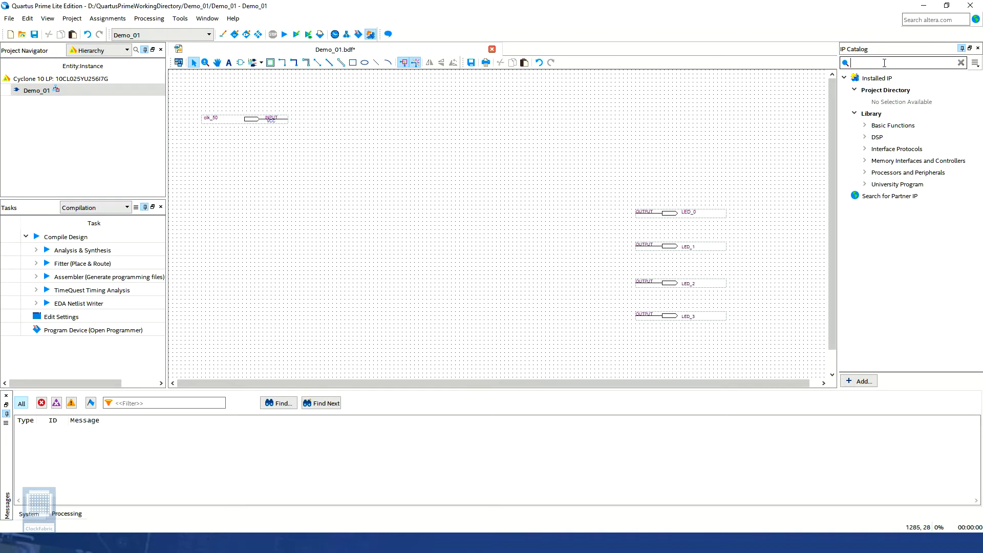
- Search the IP Catalog for "pll" and start a new ALTPLL variation
text(p)
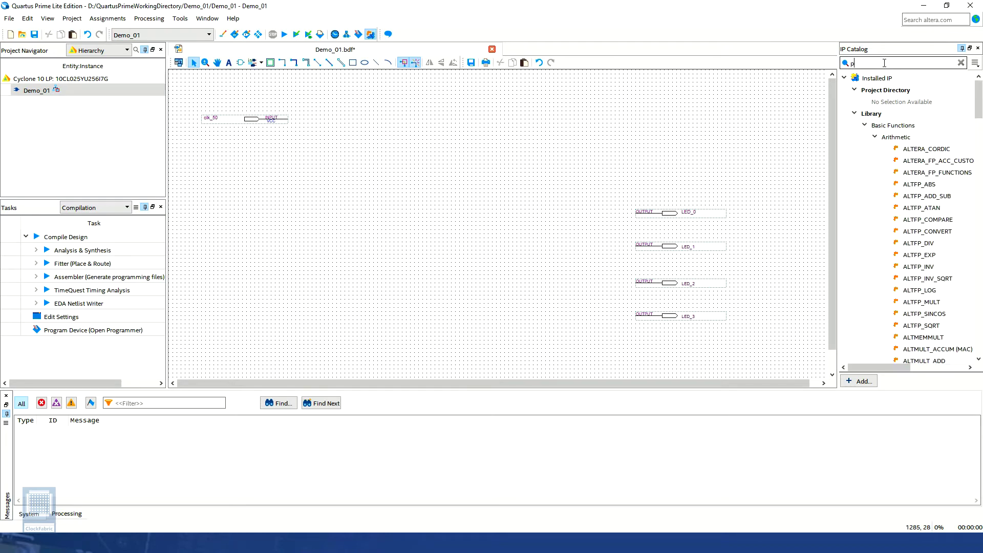
text(ll)
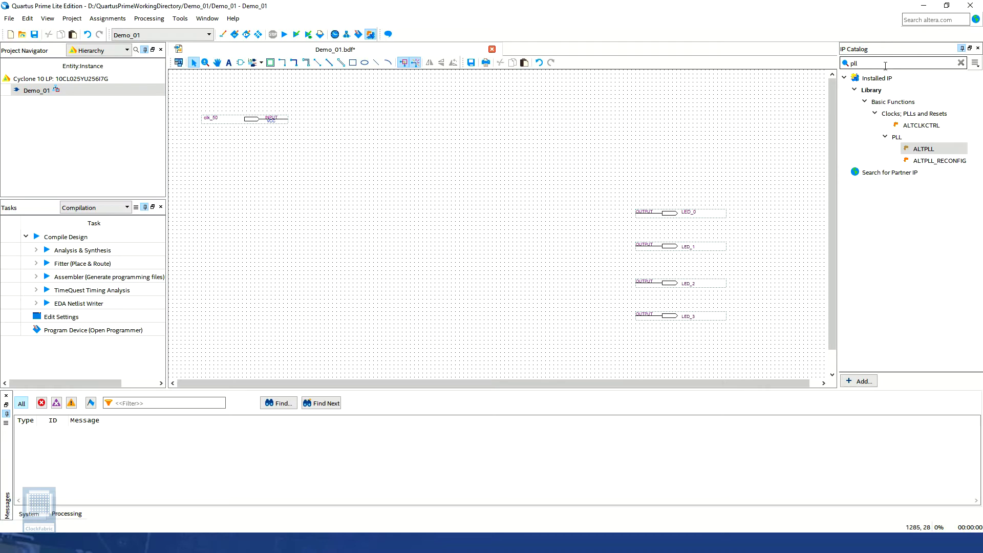
click(939, 149)
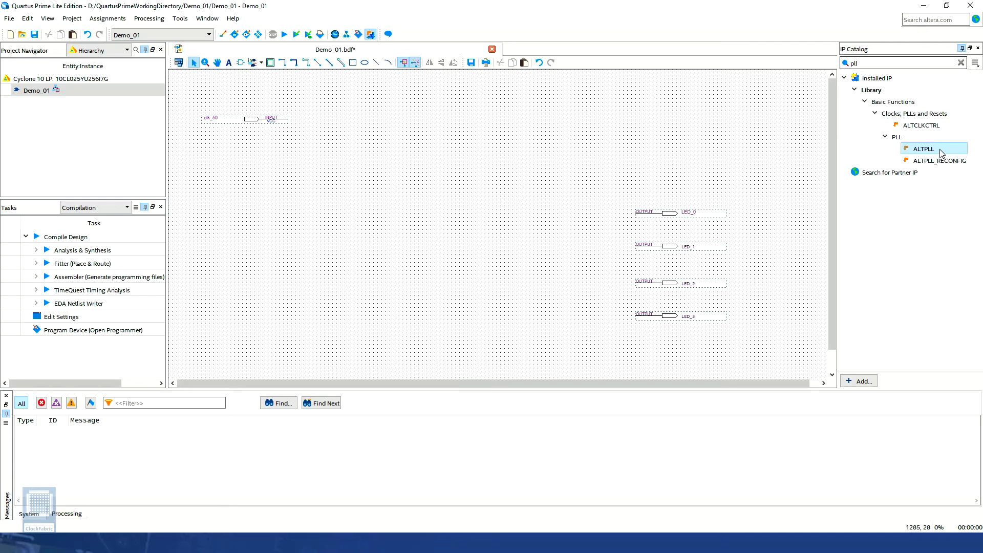
double_click(939, 149)
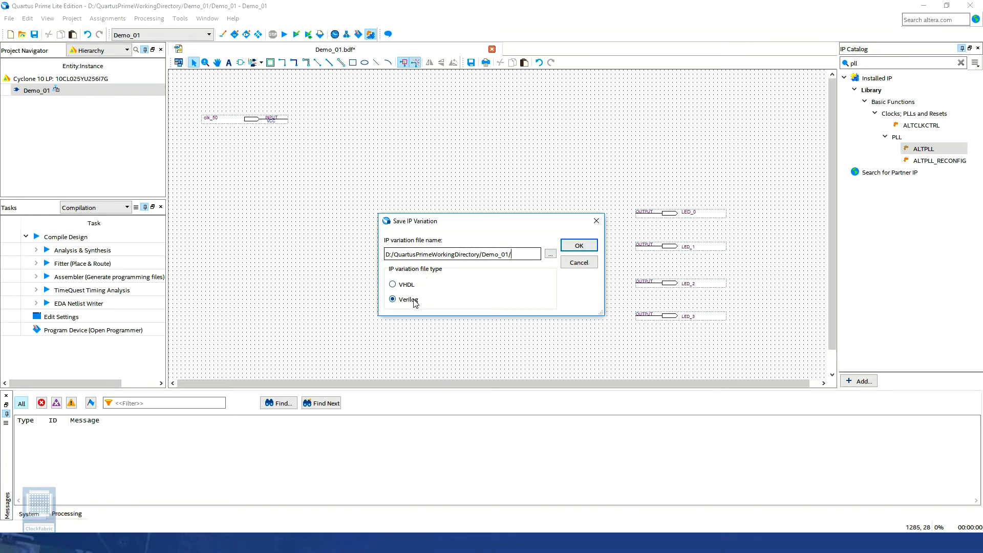
- Name the ALTPLL variation file PLL01_50 in the Demo_01 project folder and continue to its parameter settings
click(527, 253)
text(PLL01_50)
drag(531, 255, 539, 255)
click(592, 245)
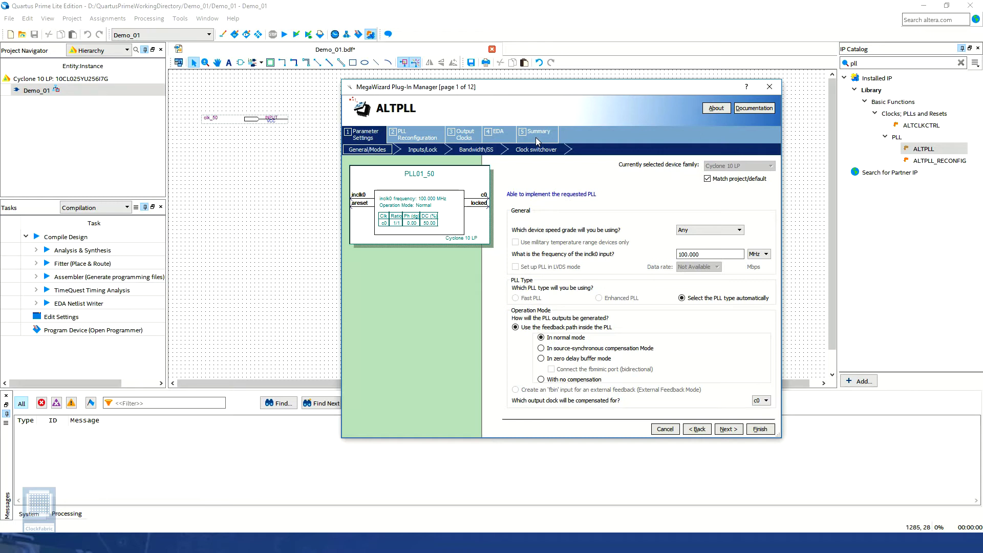
- Set the PLL's inclk0 input frequency to 50 MHz and proceed to the Inputs/Lock settings
double_click(684, 254)
text(50)
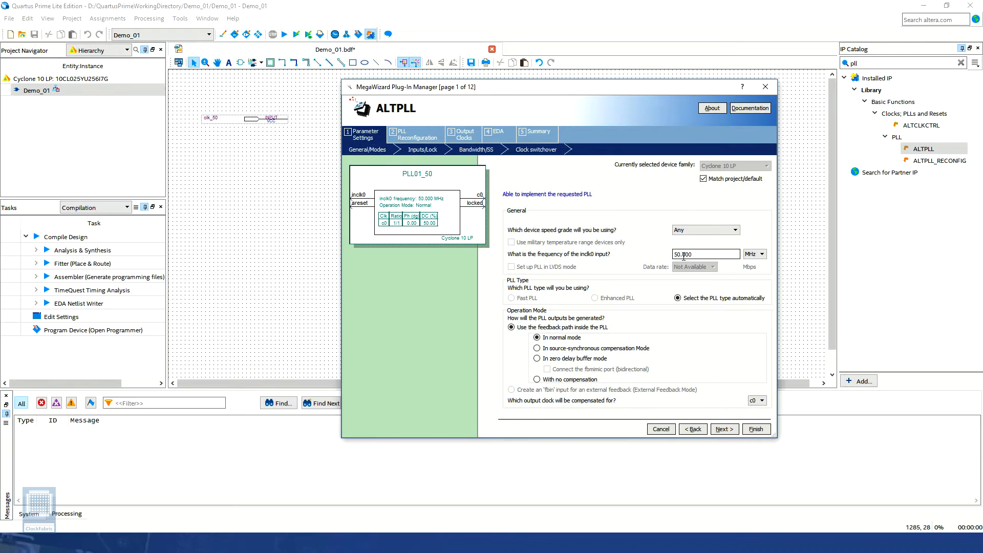
click(737, 433)
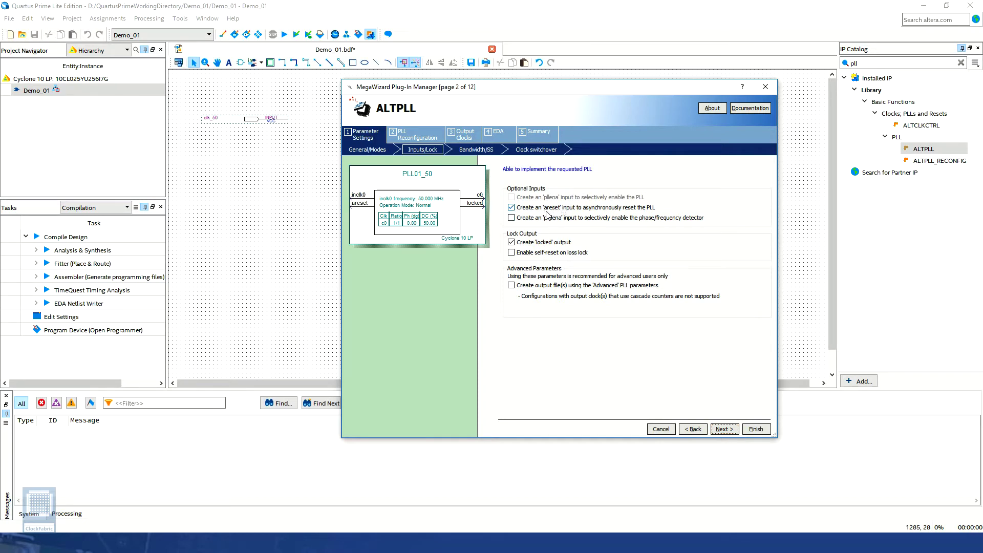
- Turn off the PLL's areset input and locked output, and continue to the c0 output clock settings
click(512, 209)
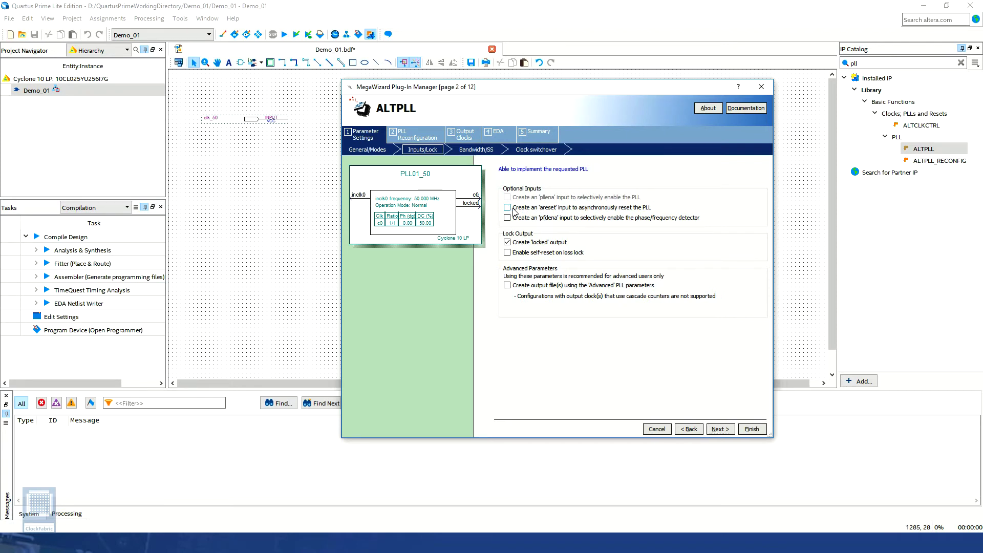
click(508, 243)
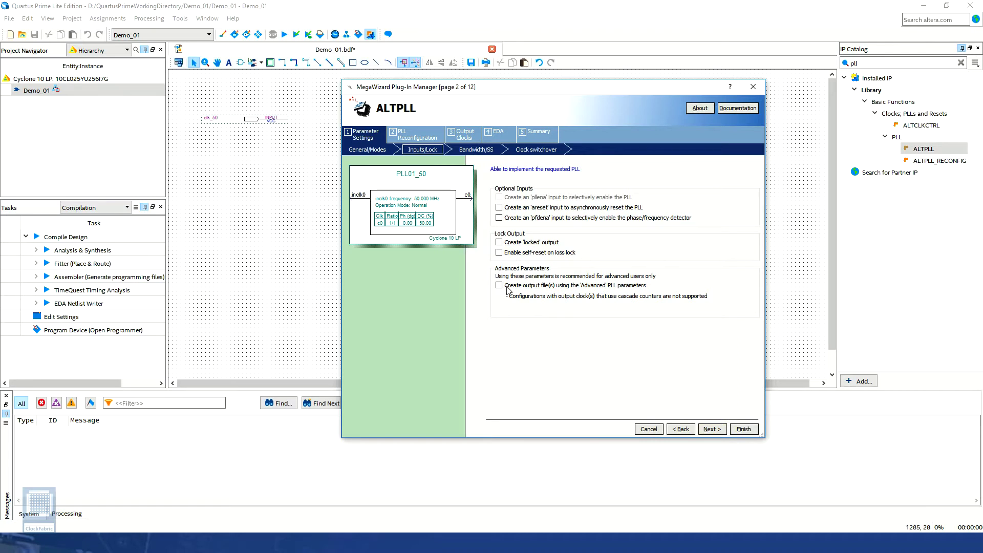
click(711, 429)
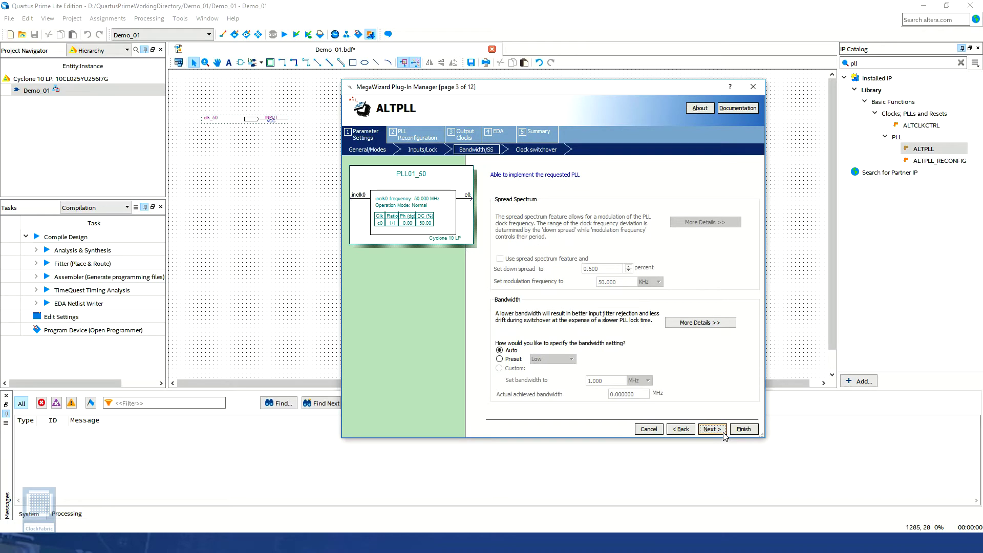
click(712, 429)
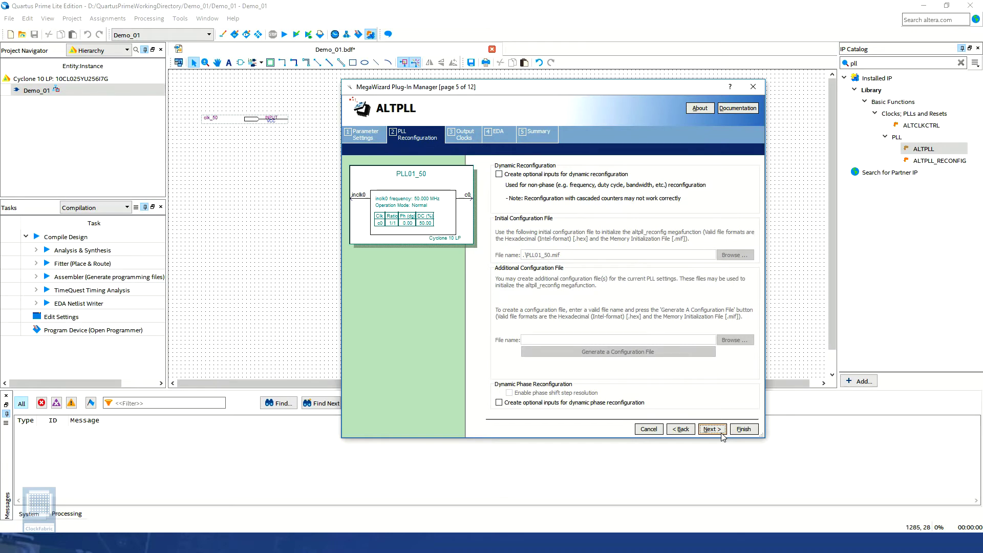
click(713, 429)
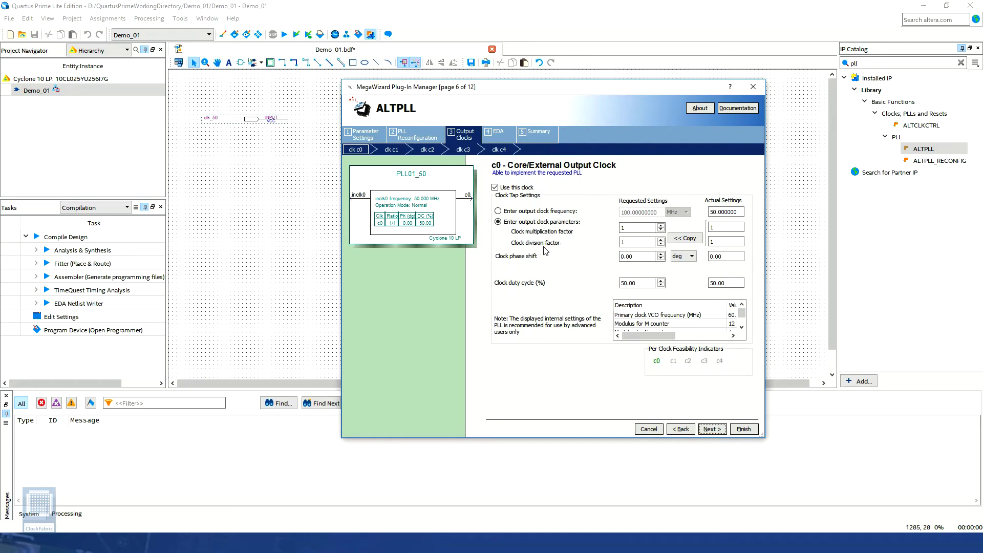
- Set the c0 clock division factor to 50 and proceed past the unused c1 to c4 clocks to the EDA page
double_click(632, 242)
text(50)
click(719, 431)
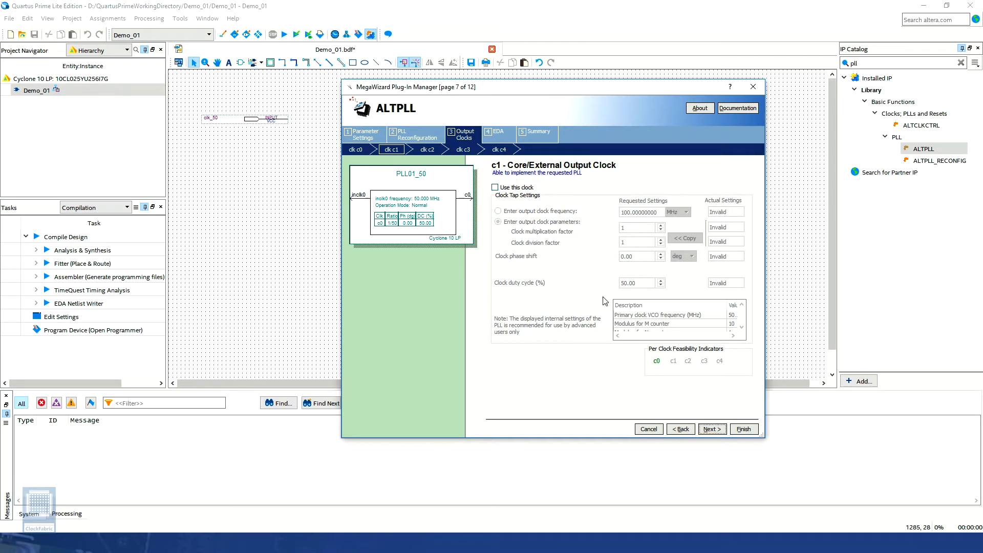
click(722, 432)
click(722, 432)
click(721, 432)
click(721, 432)
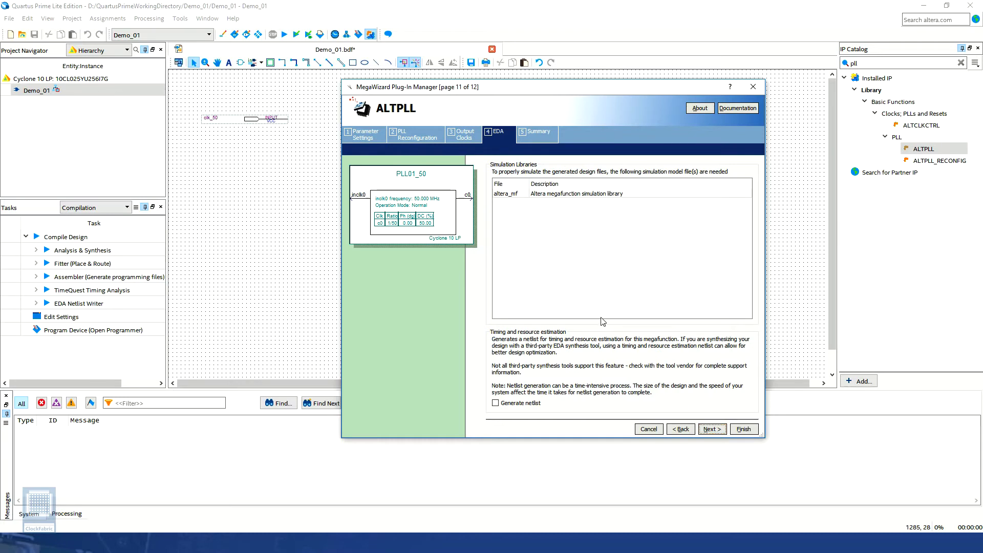
- Generate the PLL with its PLL01_50.bsf symbol file instead of the Verilog black-box file, and add PLL01_50.qip to the project
click(623, 197)
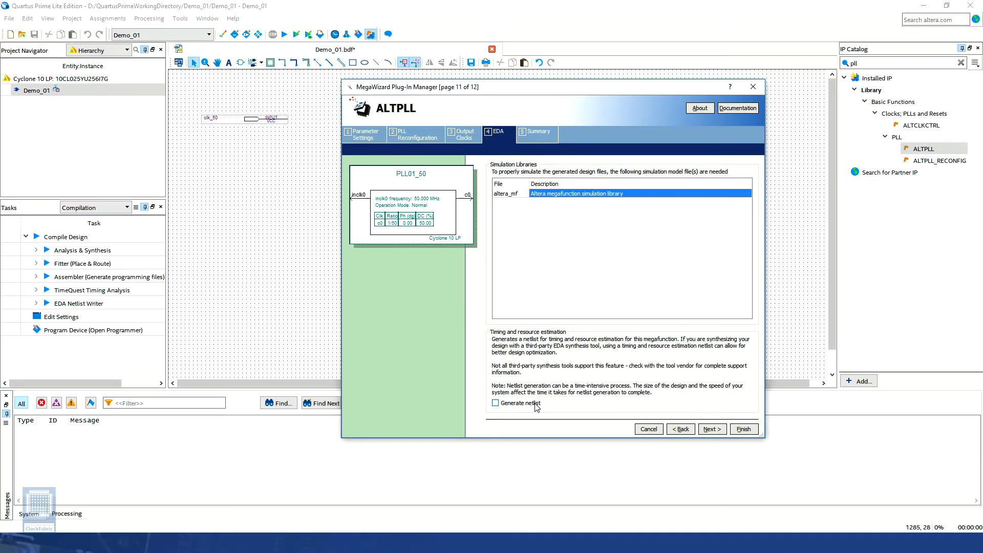
click(718, 432)
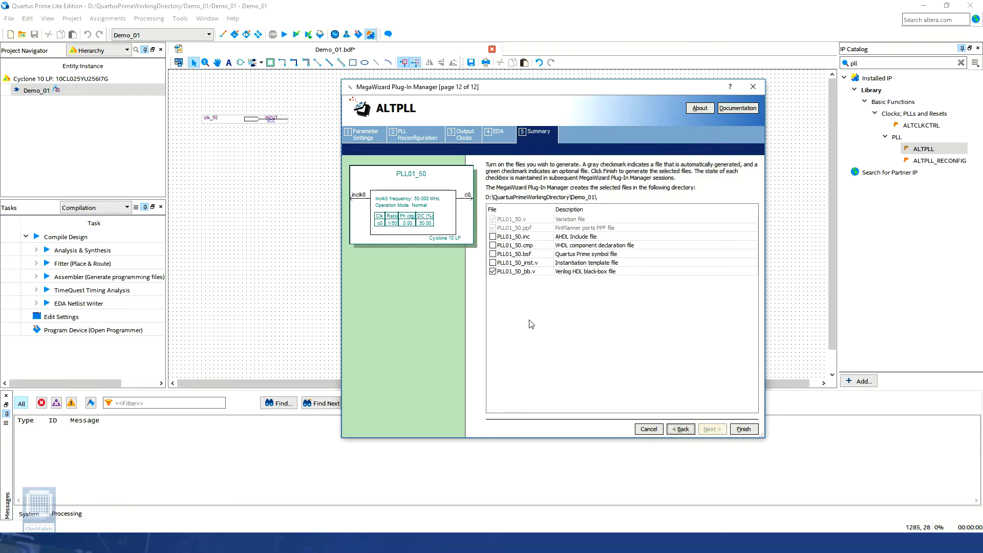
click(493, 272)
click(753, 433)
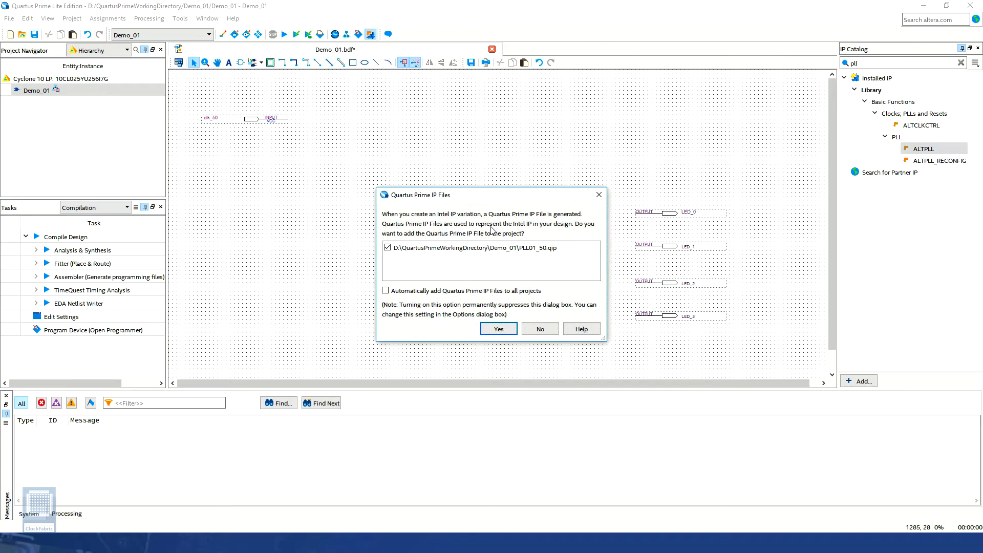
click(510, 333)
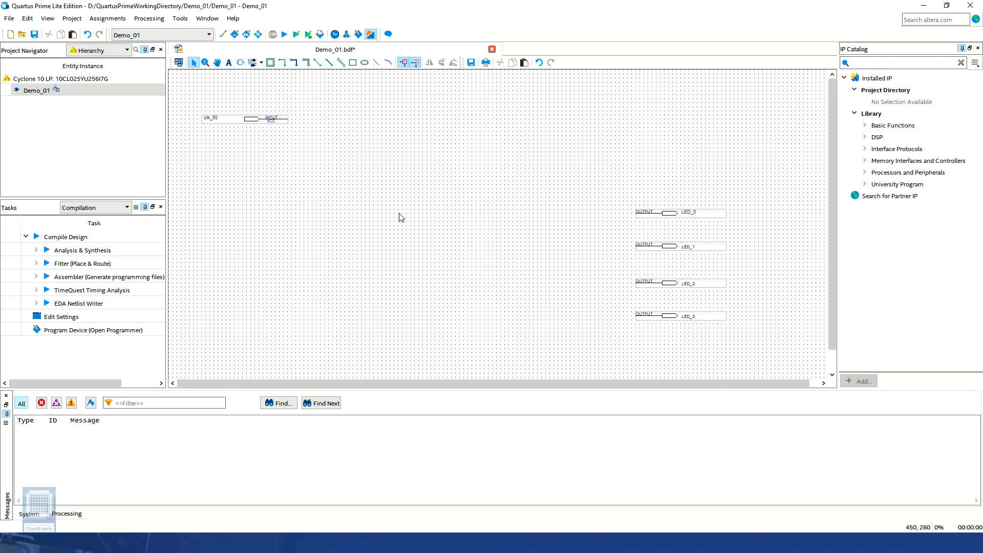
- Insert the PLL01_50 symbol from the Project library into the schematic beside the clk_50 input pin
double_click(430, 234)
scroll(325, 240, up, 2)
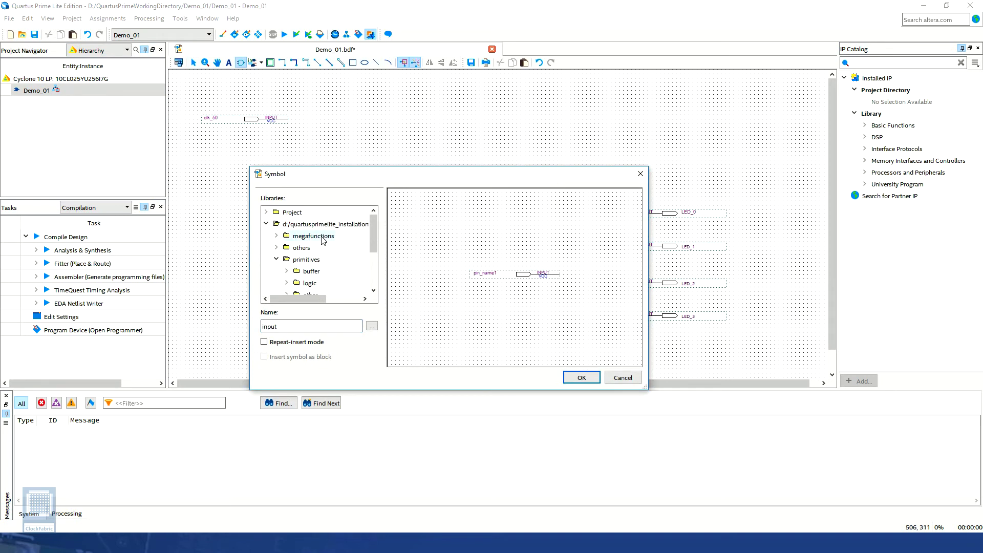
click(297, 216)
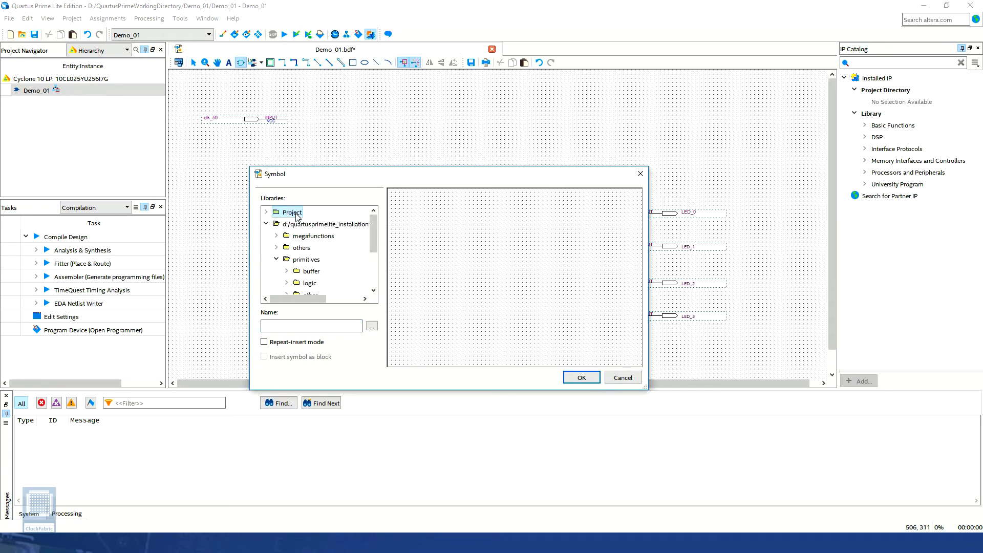
click(266, 213)
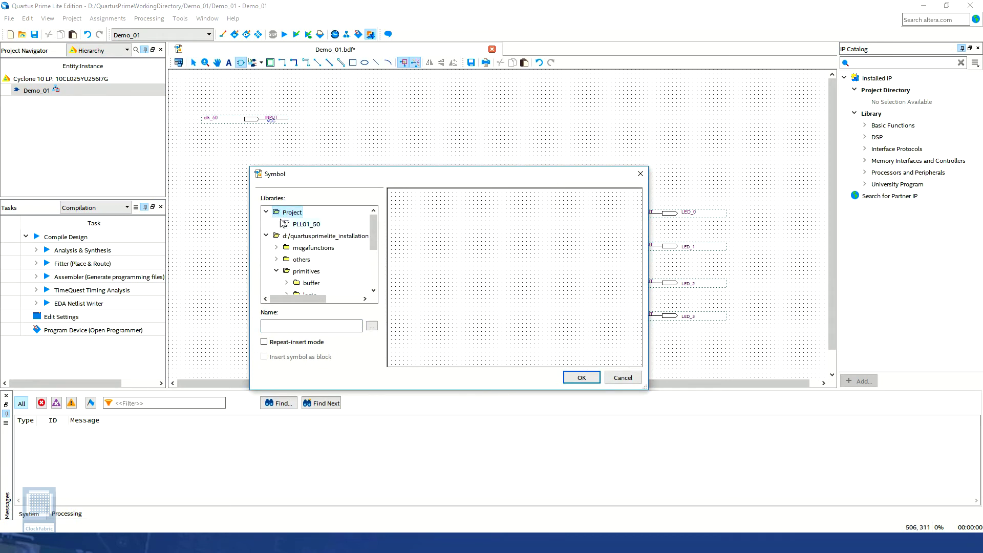
click(308, 225)
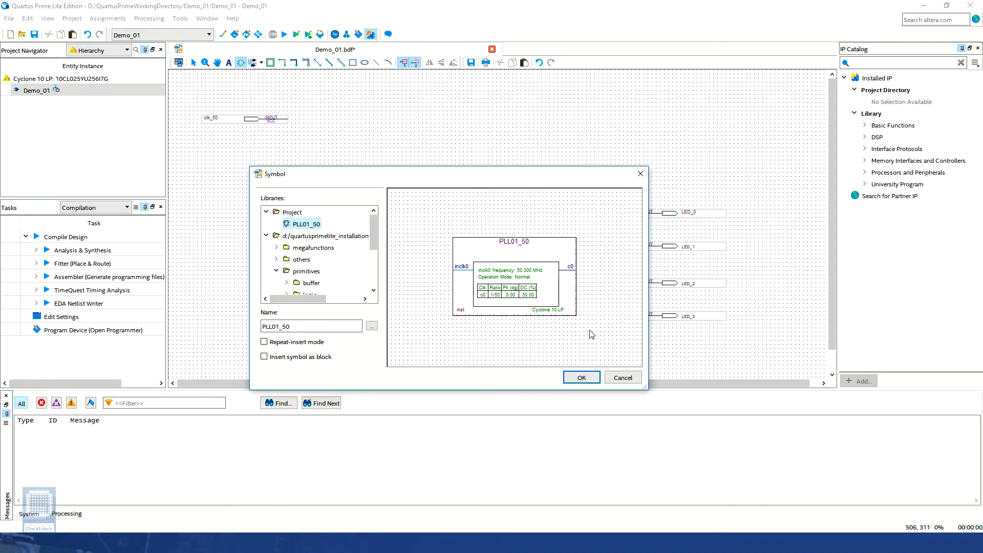
click(582, 377)
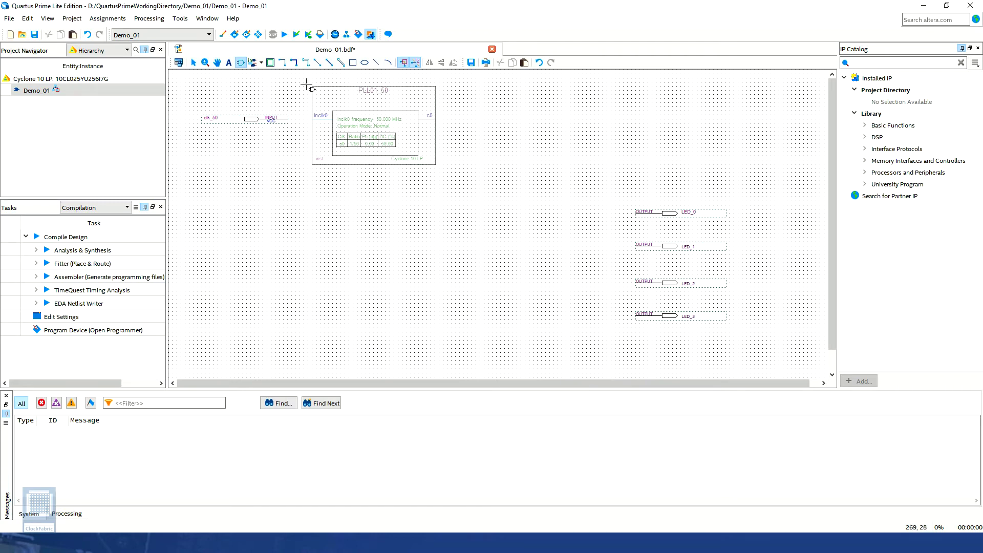
click(308, 87)
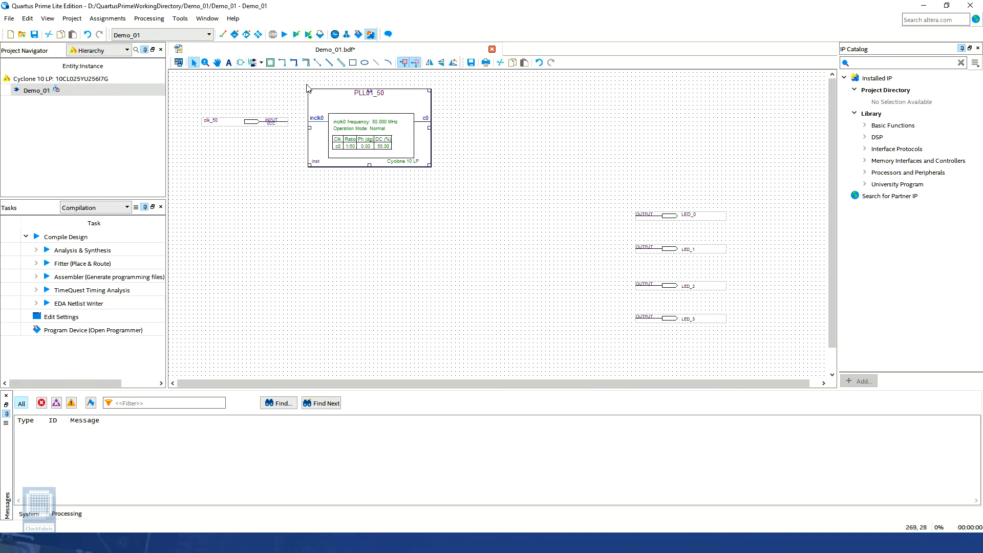
- Wire the clk_50 input pin to the inclk0 input of PLL01_50 with the Orthogonal Node tool
click(282, 62)
drag(287, 121, 308, 121)
key(Escape)
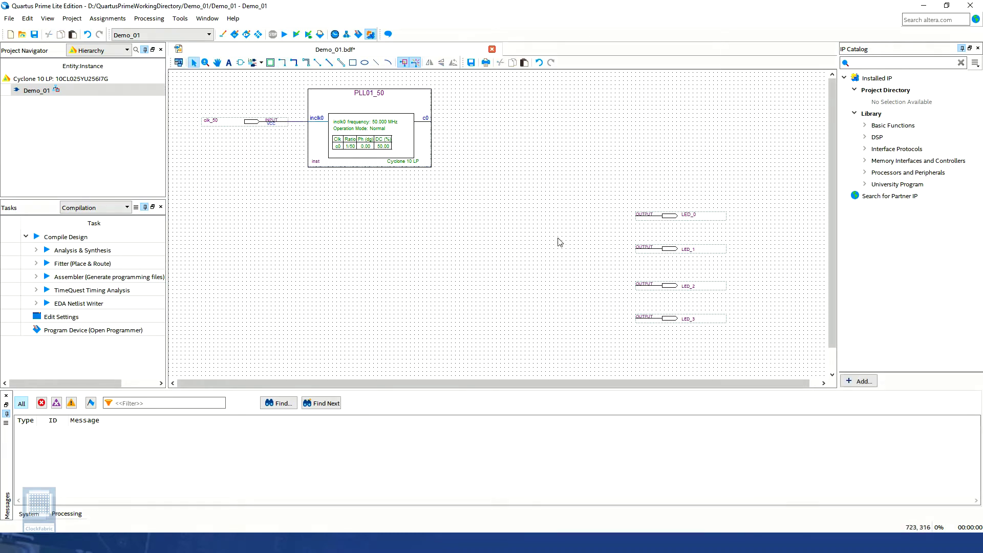
- Search the IP Catalog for "counter" and create a Verilog LPM_COUNTER variation named Counter01_32 in the Demo_01 folder
click(892, 62)
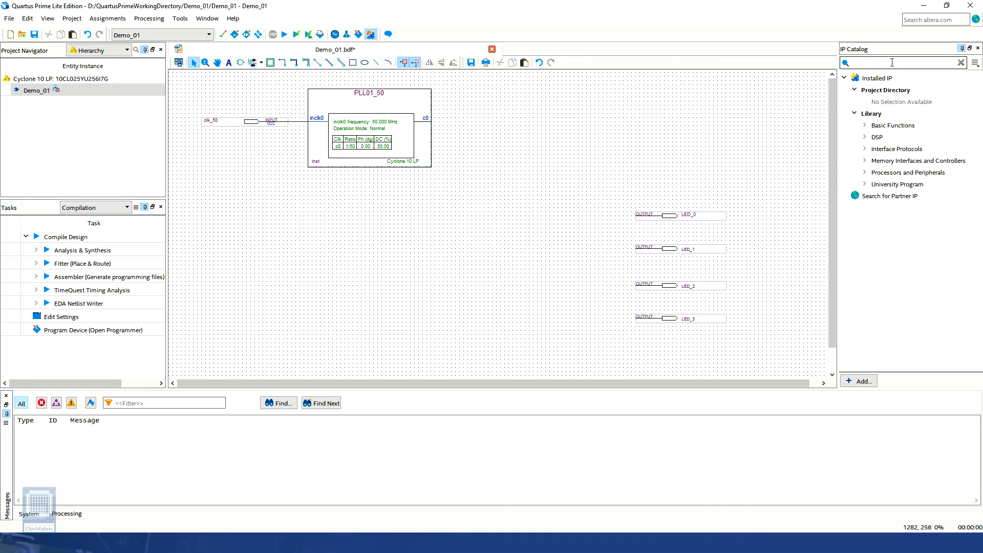
text(counter)
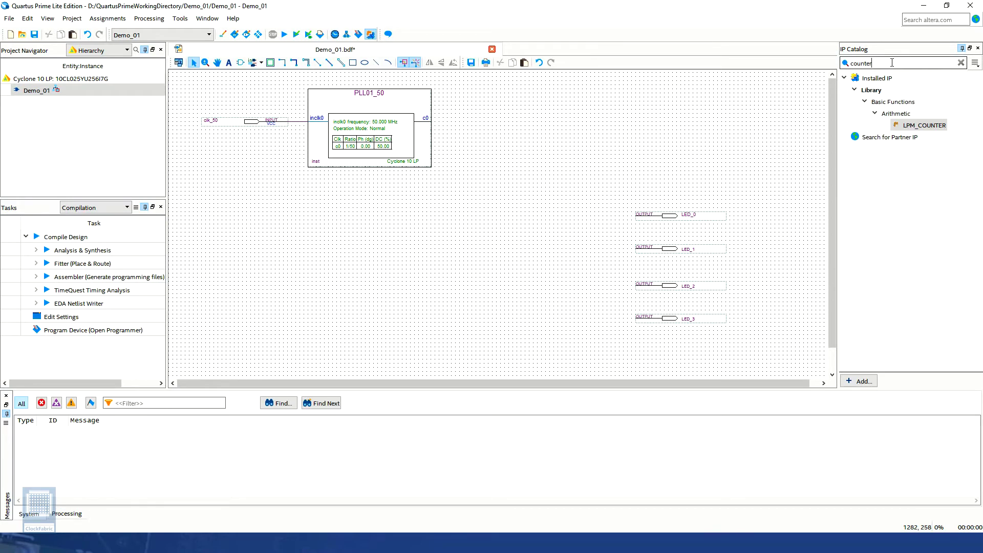
double_click(943, 132)
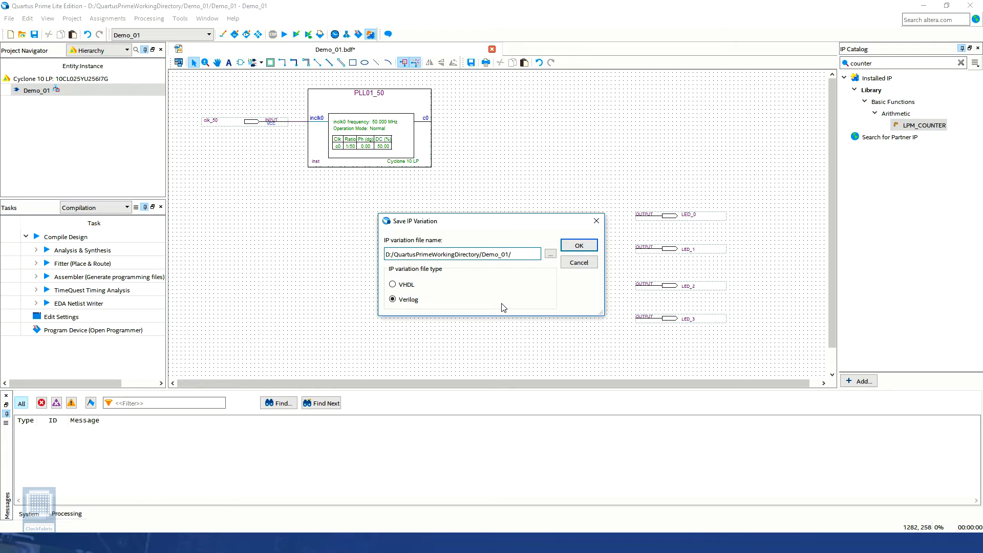
text(Counter01_32)
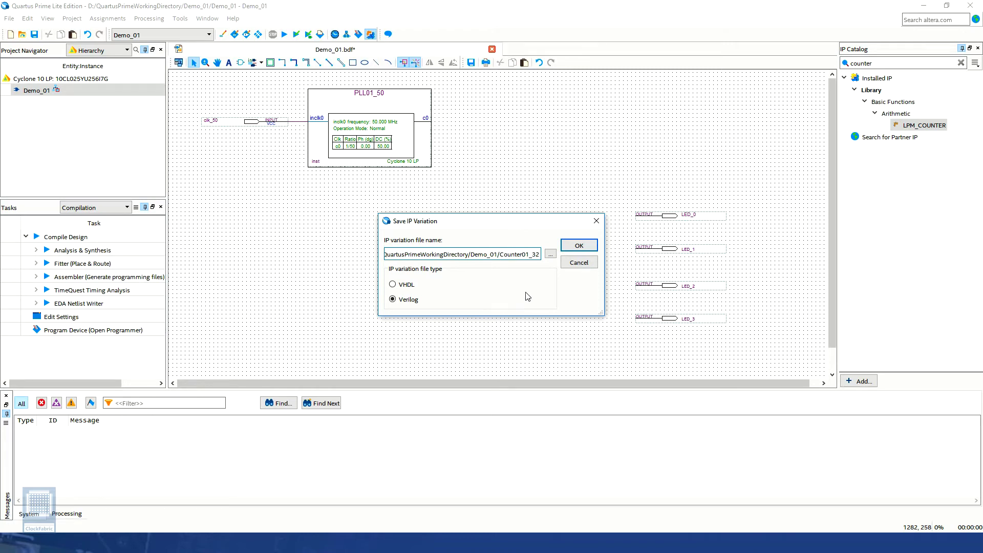
click(580, 246)
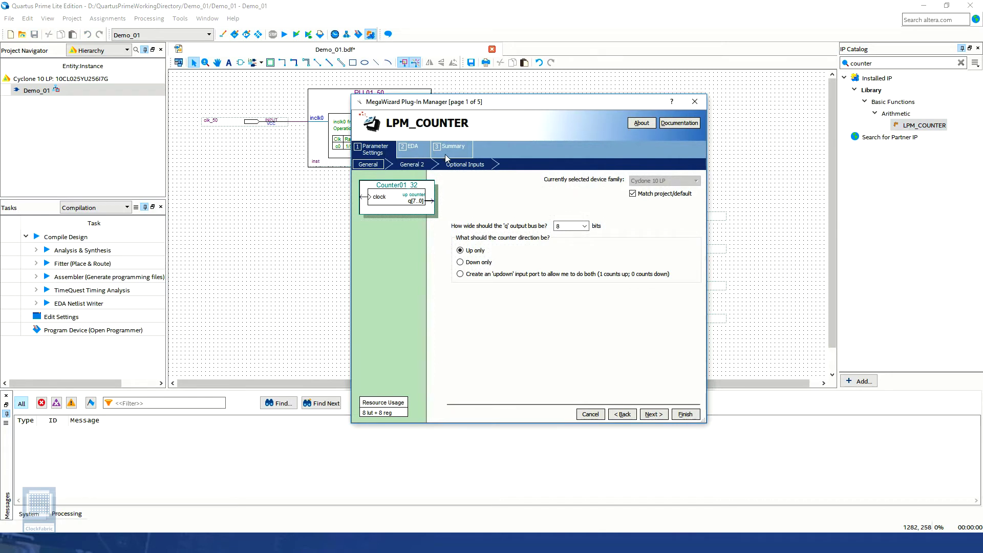
- Set the counter's q output bus to 32 bits and proceed with an up-only, plain binary counter to the summary
click(584, 226)
scroll(580, 261, down, 8)
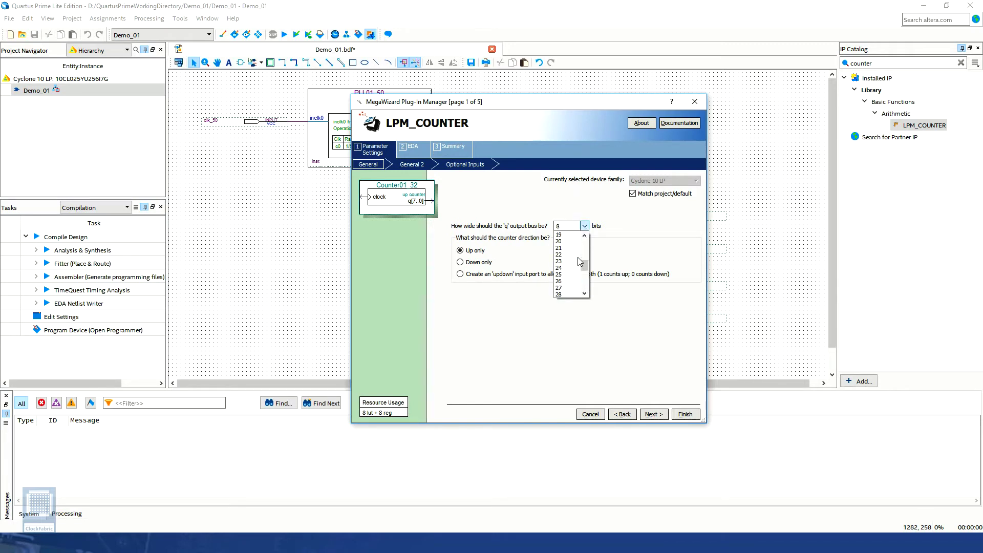
click(565, 262)
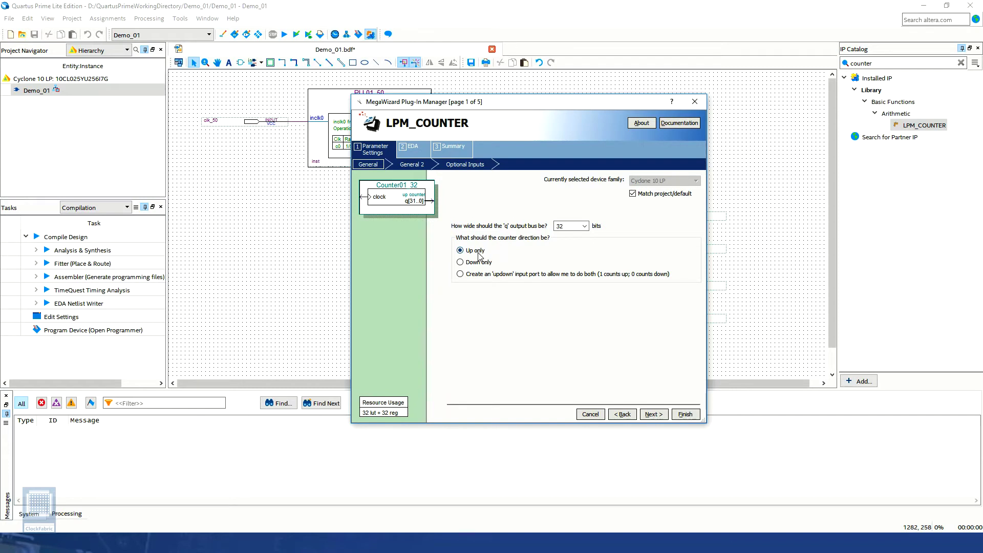
click(654, 414)
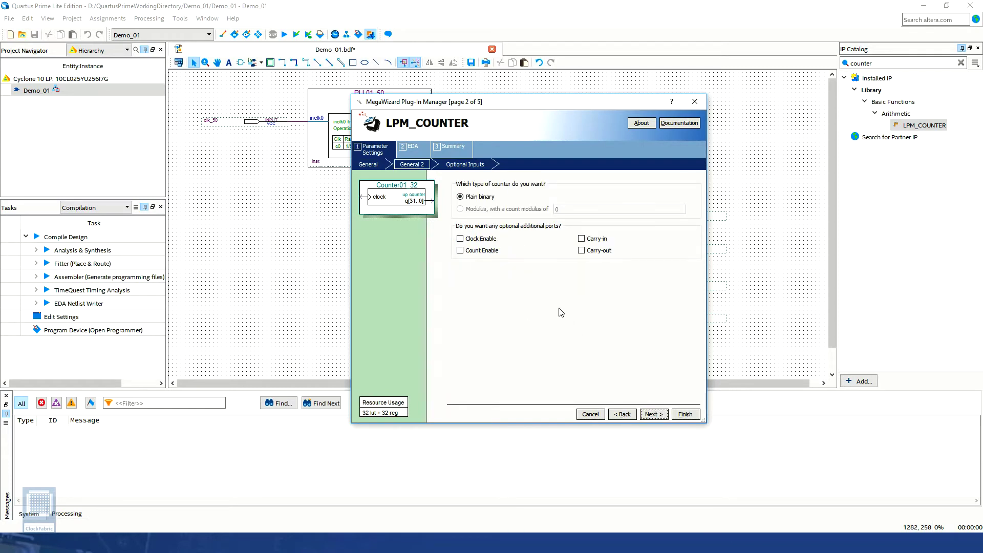
click(657, 416)
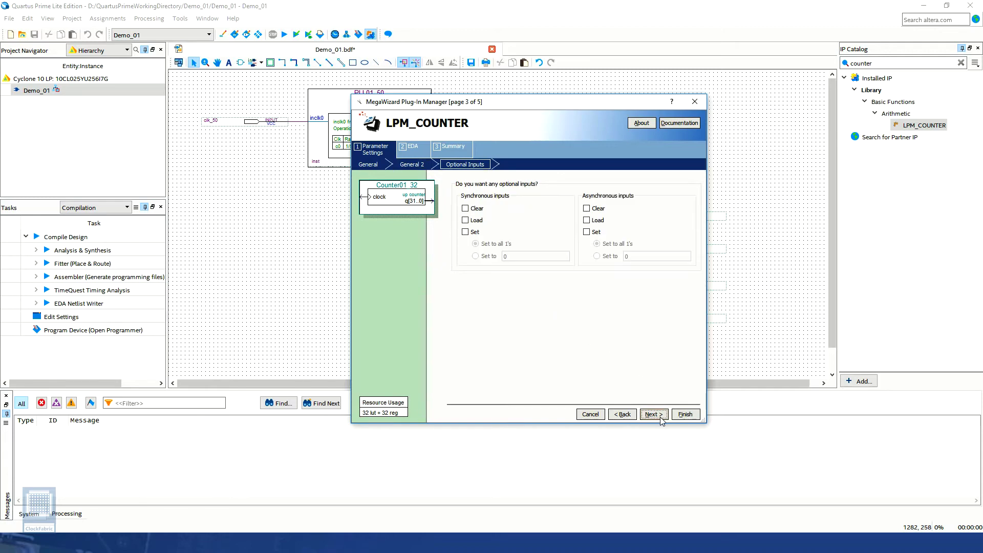
click(656, 415)
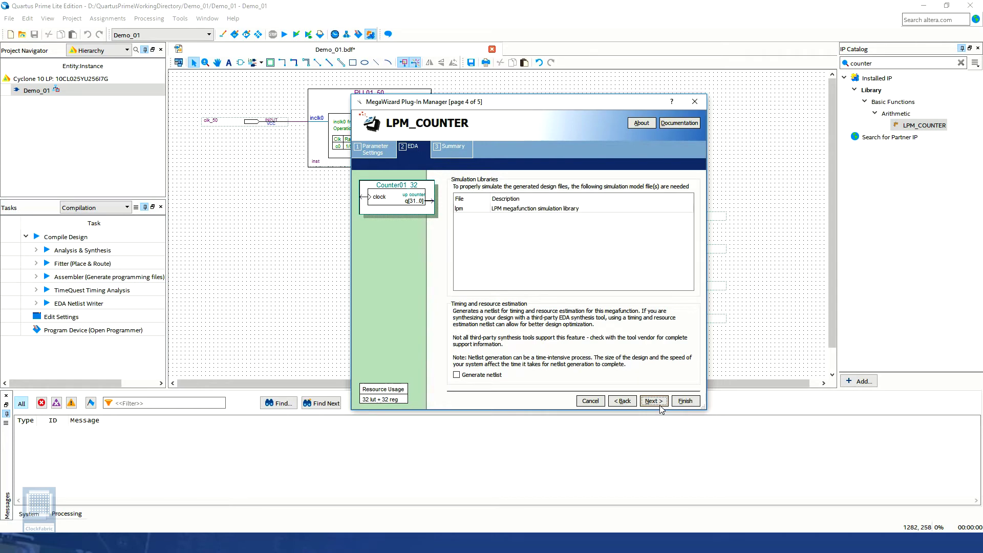
click(654, 401)
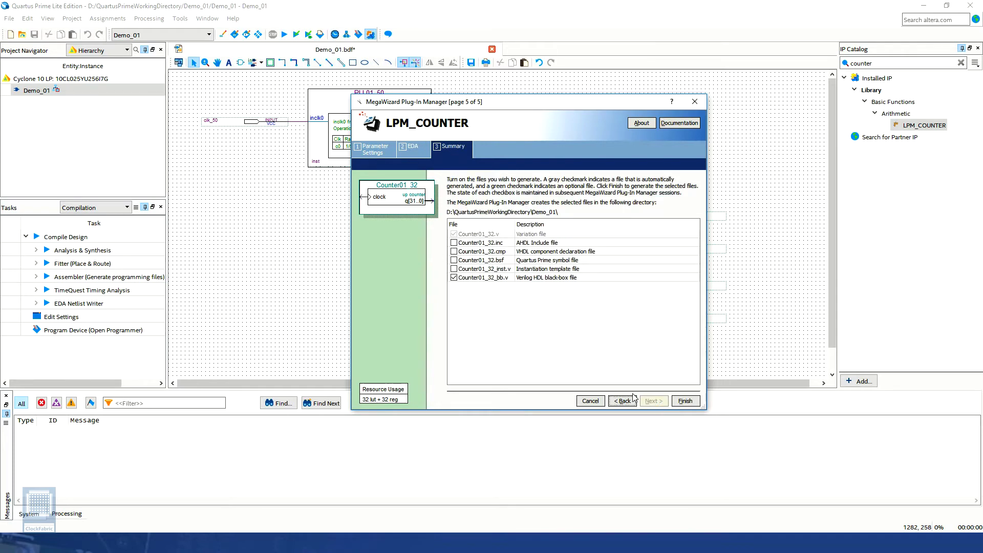
- Generate the counter with its Counter01_32.bsf symbol file and add Counter01_32.qip to the project
click(454, 278)
click(454, 278)
click(454, 260)
click(684, 401)
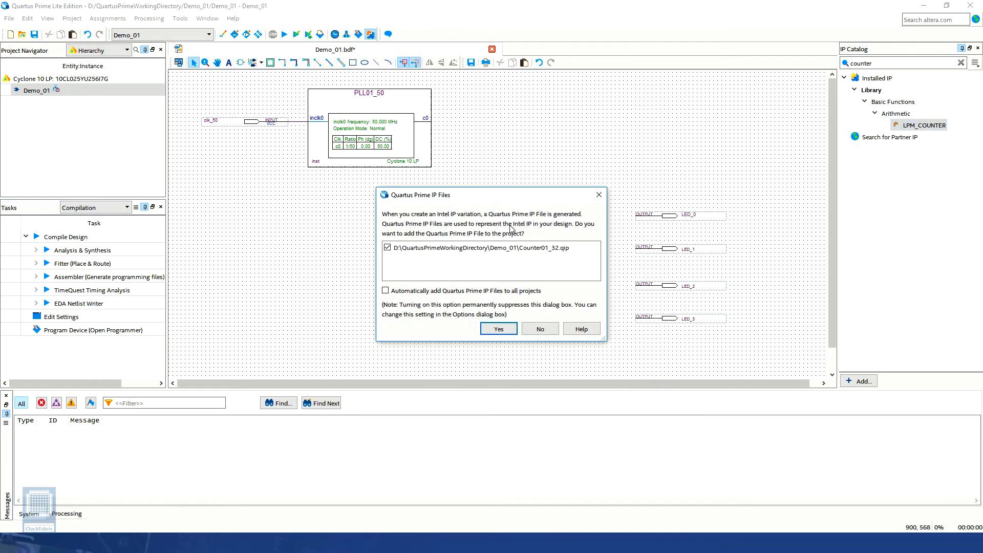
click(498, 329)
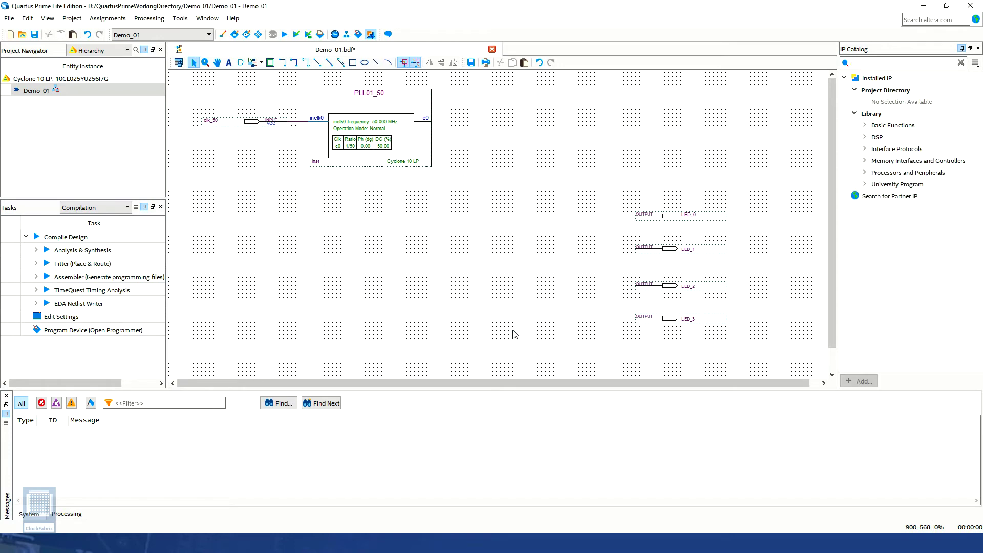
- Insert the Counter01_32 symbol into the schematic beside PLL01_50, with its clock input level with the c0 output
double_click(505, 232)
click(306, 224)
click(577, 378)
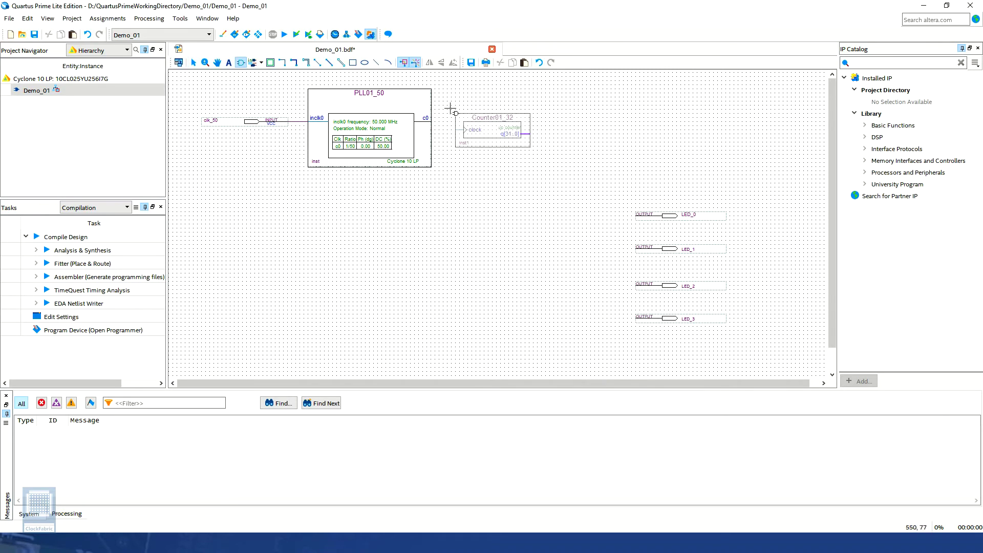
click(453, 106)
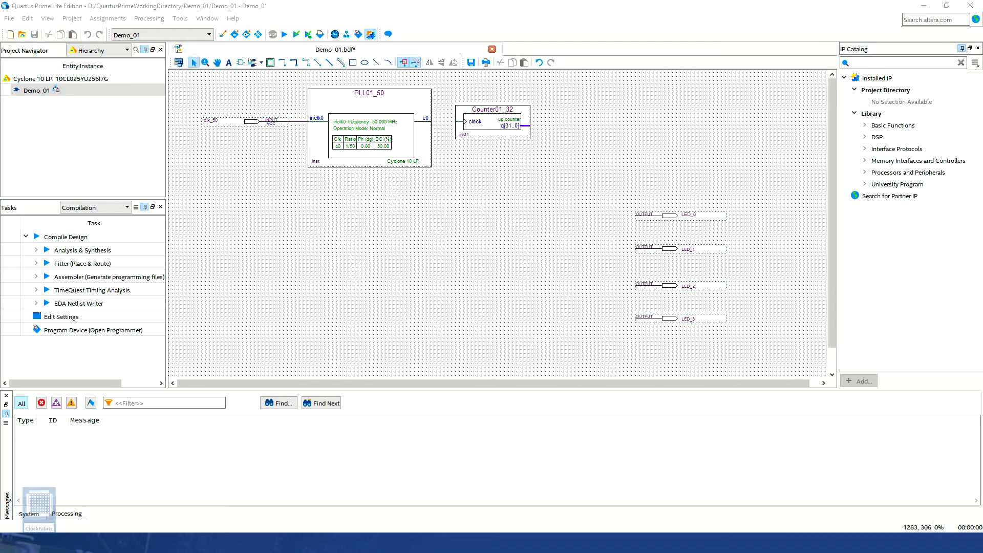
- Wire the c0 output of PLL01_50 to the clock input of Counter01_32 and activate the Orthogonal Bus tool
click(395, 308)
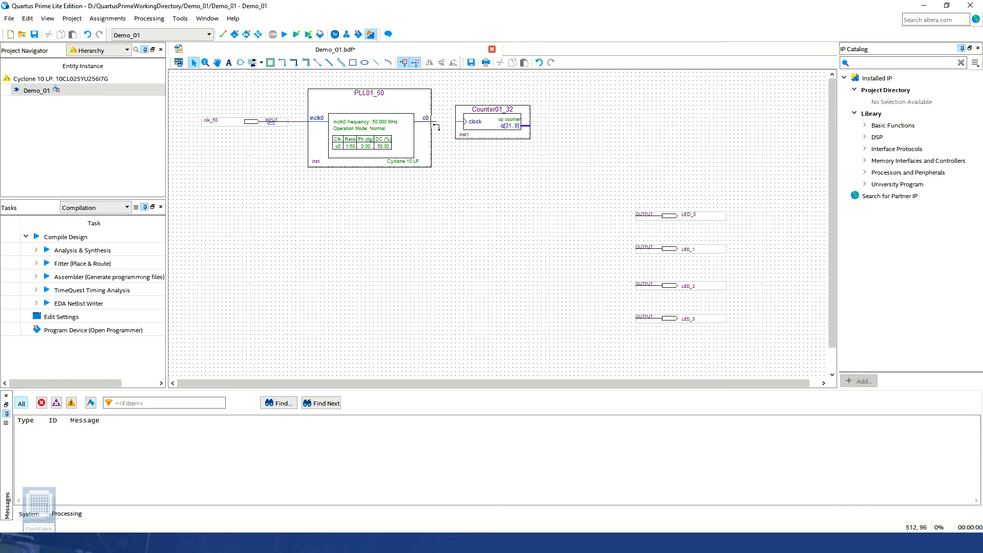
drag(434, 124, 455, 122)
click(294, 64)
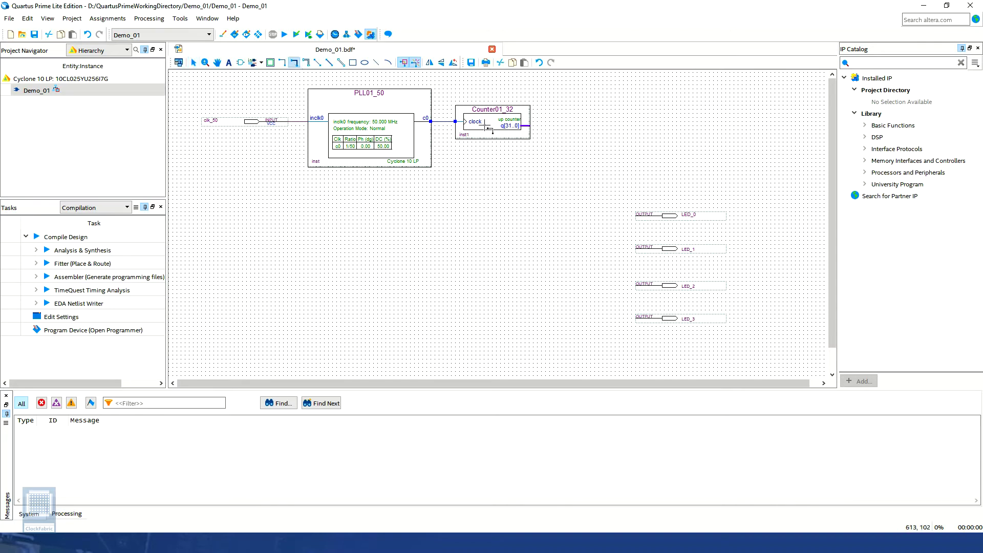
- Draw a bus line from the q[31..0] output of Counter01_32 and name it CounterBus[31..0]
drag(531, 125, 635, 125)
click(193, 63)
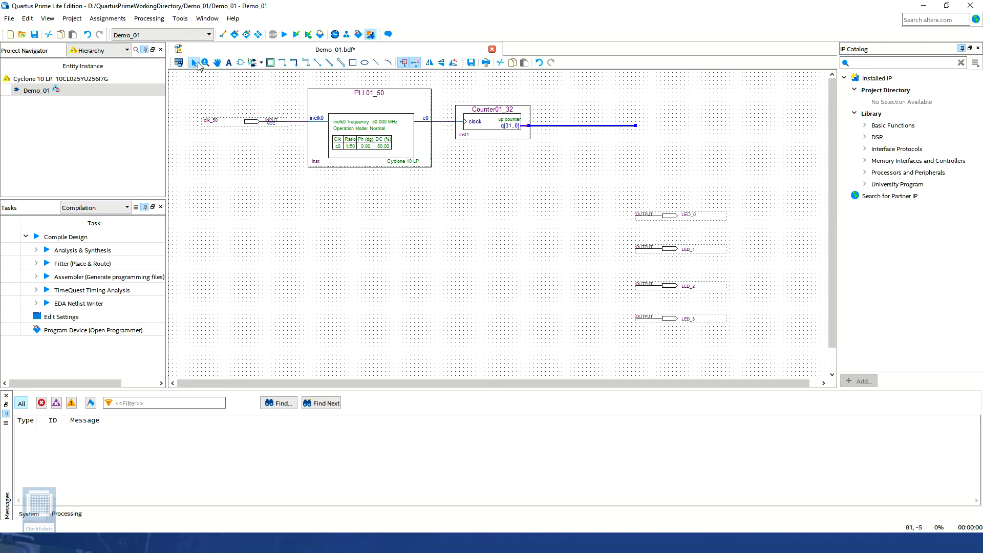
right_click(578, 125)
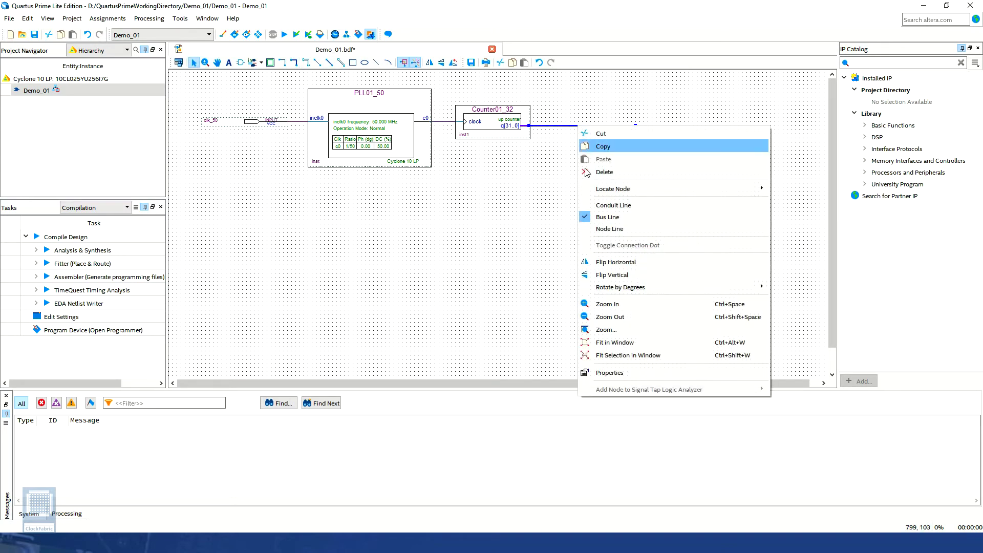
click(609, 371)
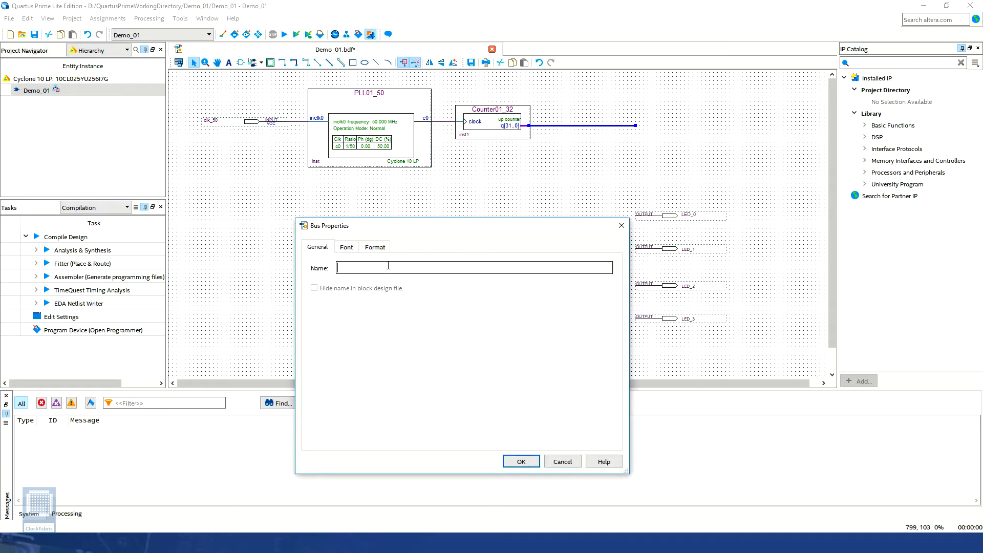
text(Counter)
text(Bus[31..0])
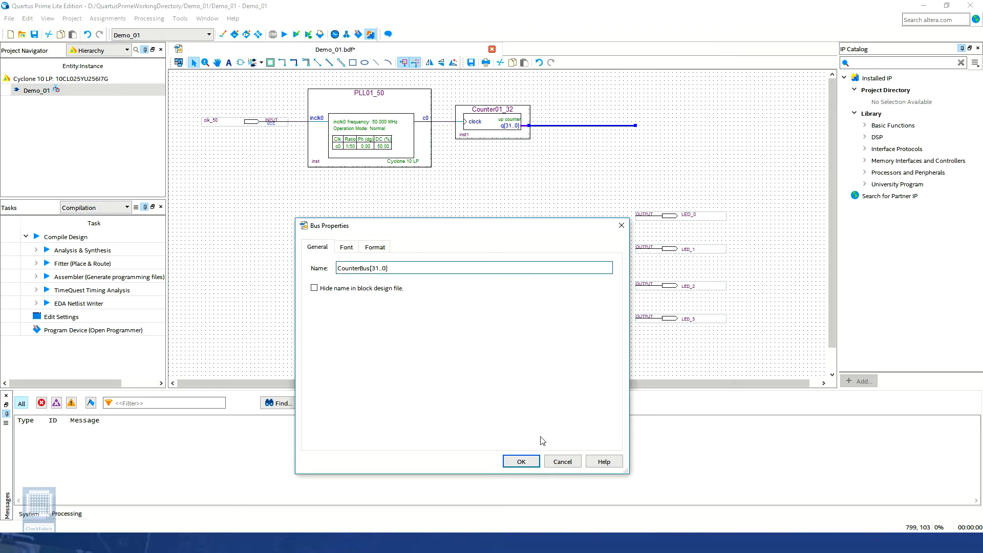
click(529, 466)
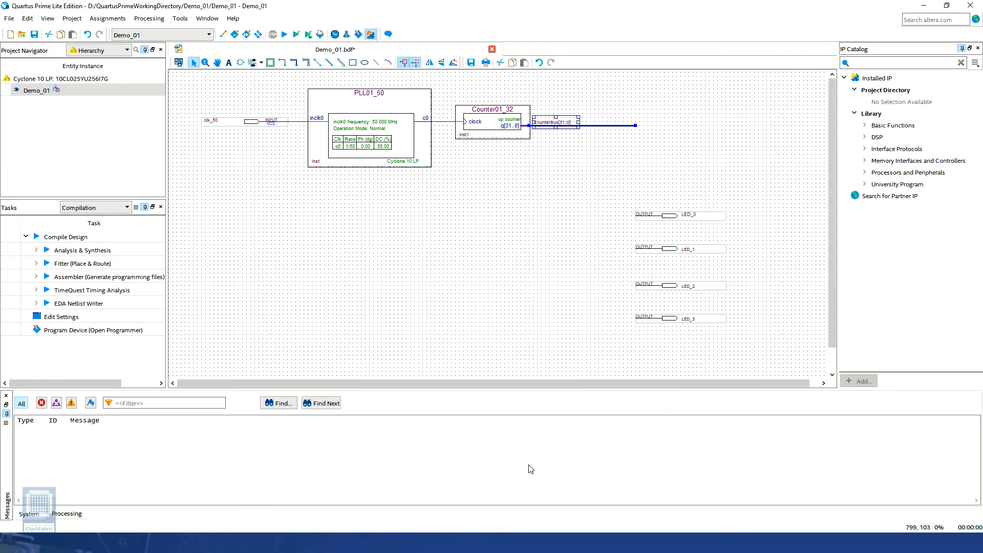
click(597, 146)
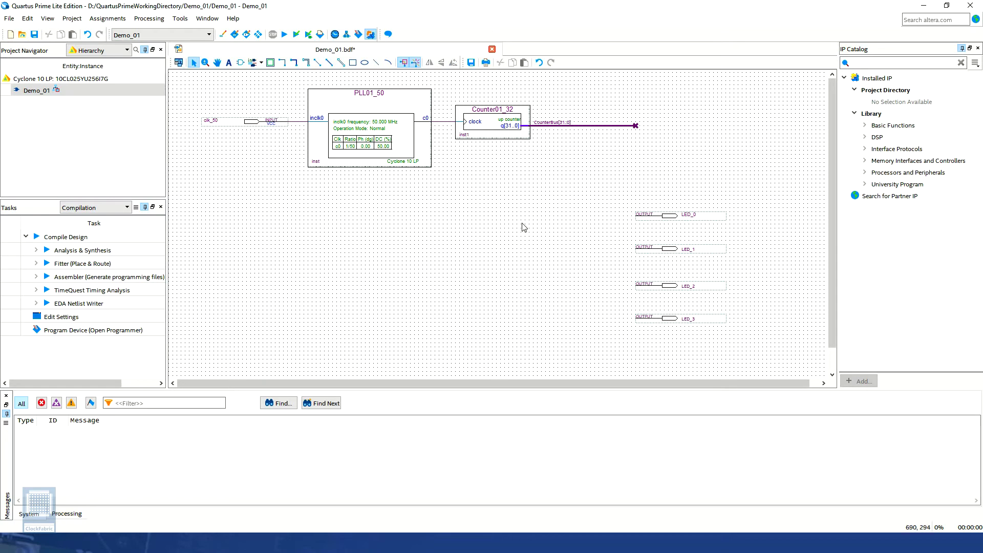
- Choose the not symbol from the logic primitives library for insertion with repeat-insert mode enabled
double_click(552, 222)
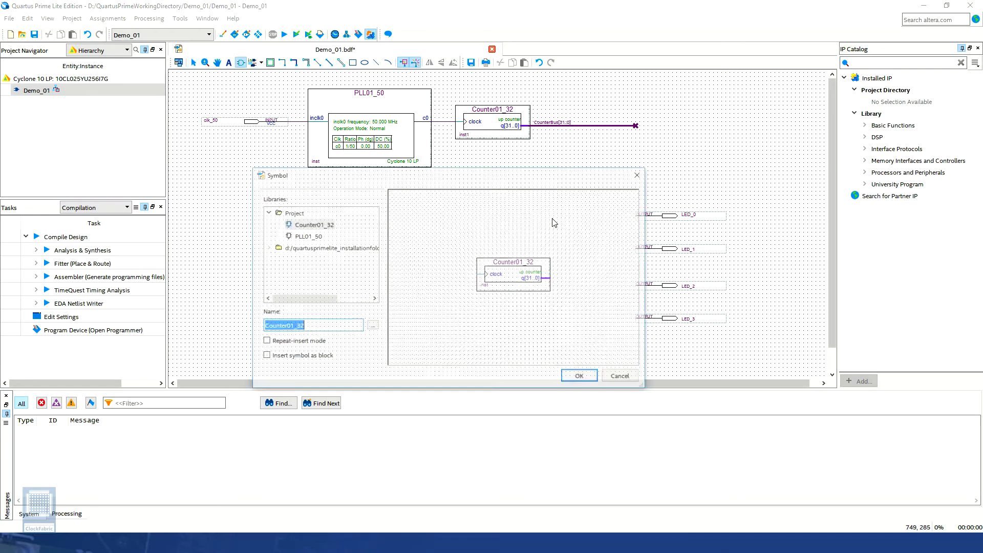
click(267, 248)
click(277, 283)
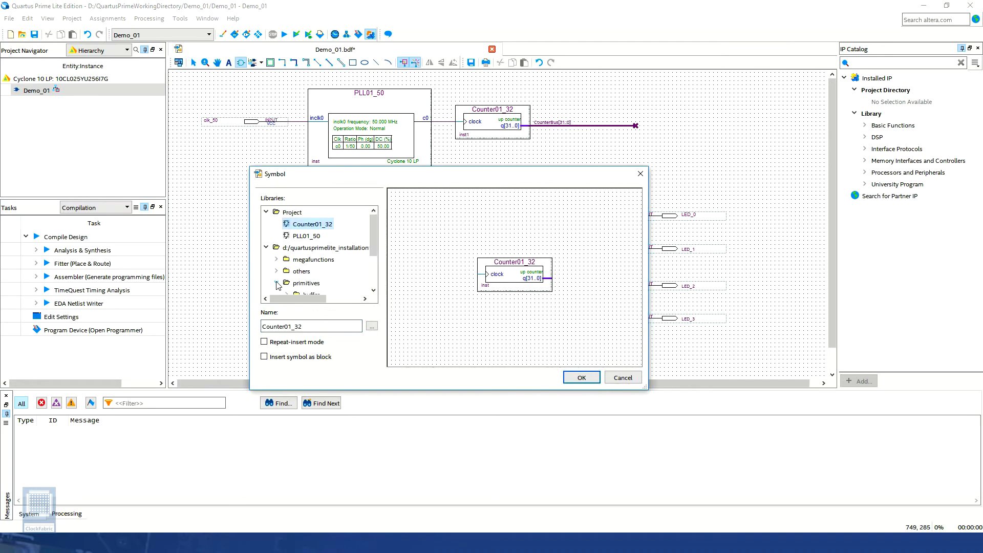
scroll(288, 281, down, 2)
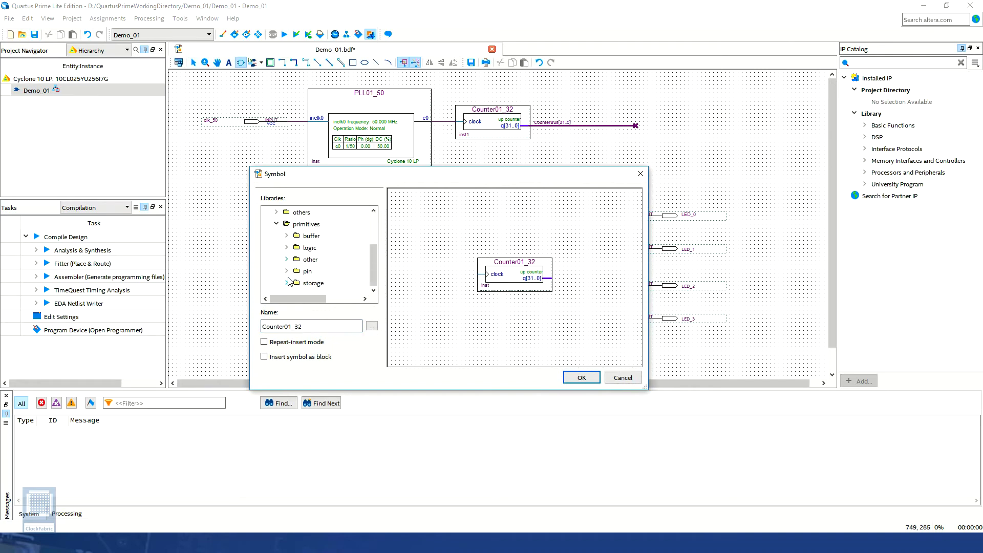
click(287, 251)
scroll(287, 251, down, 12)
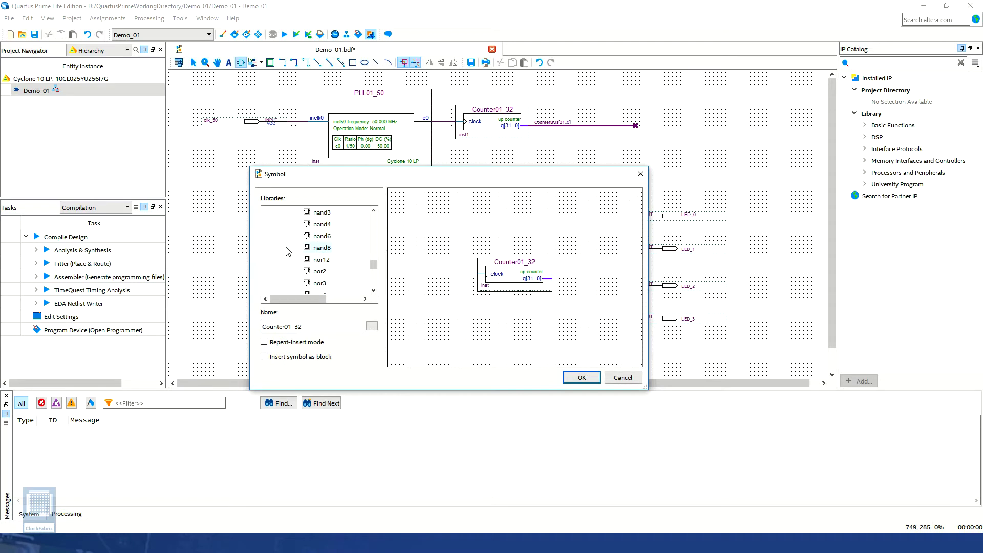
scroll(288, 250, down, 2)
click(319, 261)
click(266, 342)
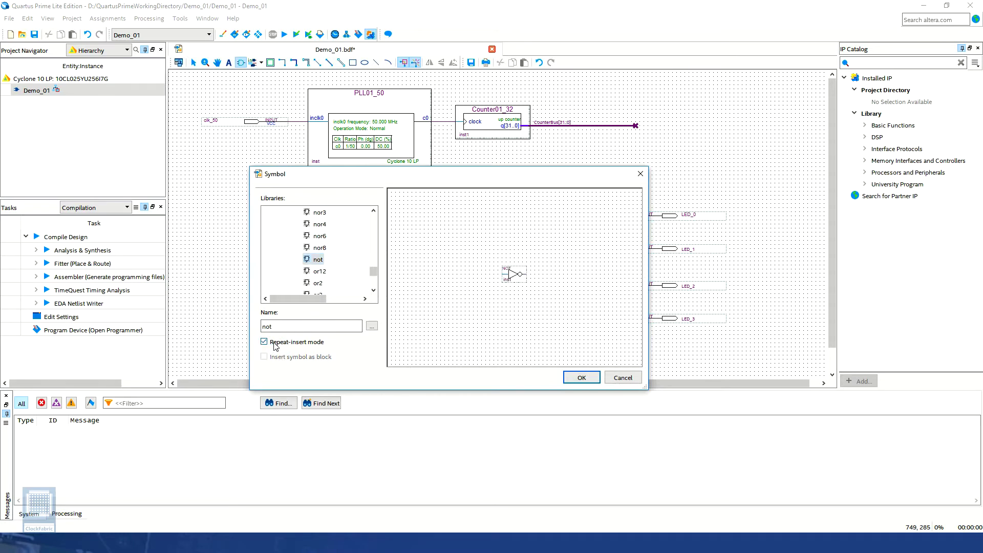
click(582, 378)
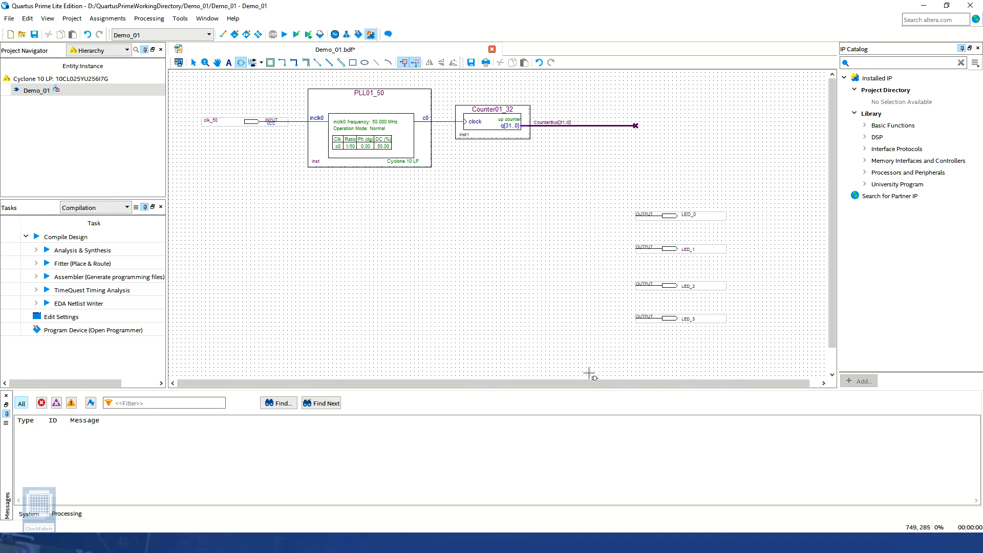
- Place four NOT gates, one in front of each LED output pin, and align the last one with the others
click(593, 211)
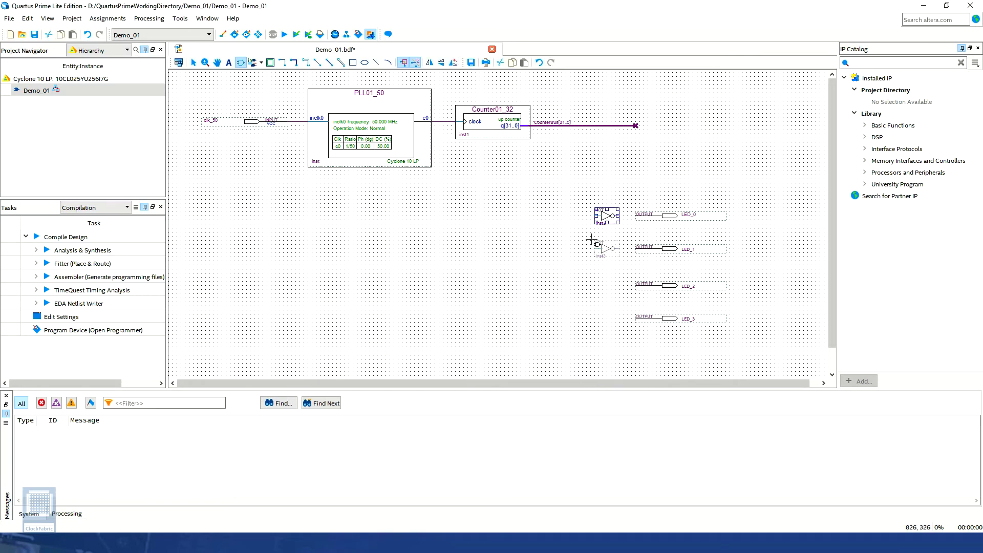
click(592, 243)
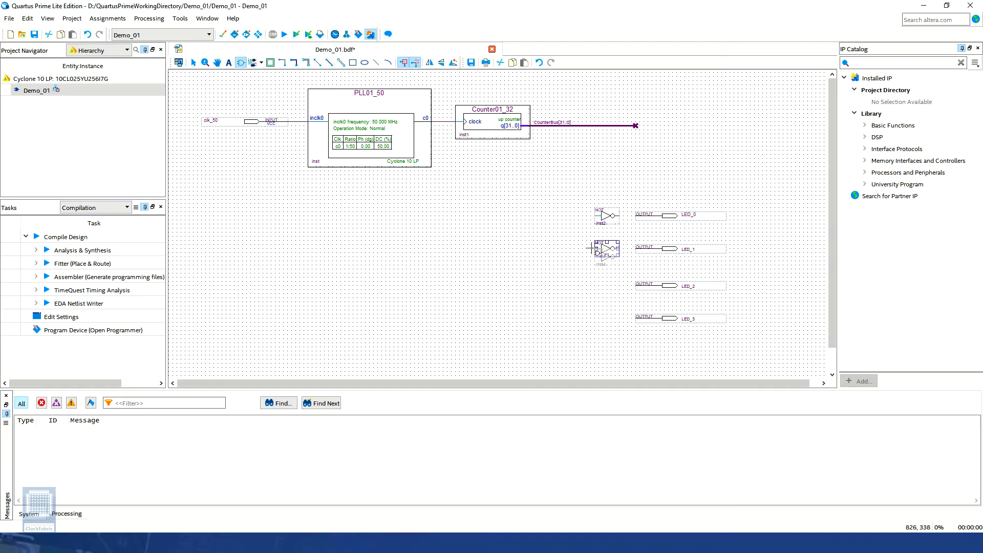
click(592, 279)
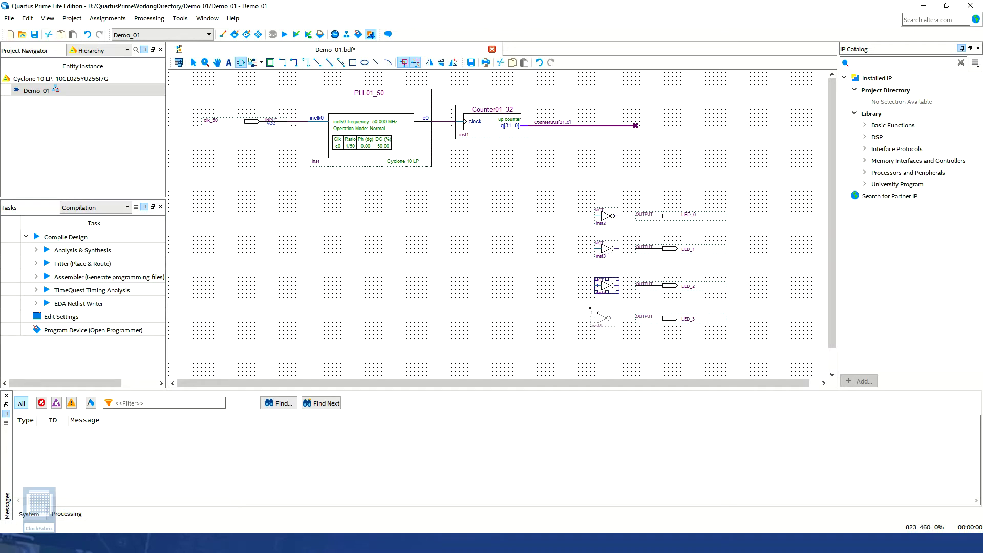
click(590, 307)
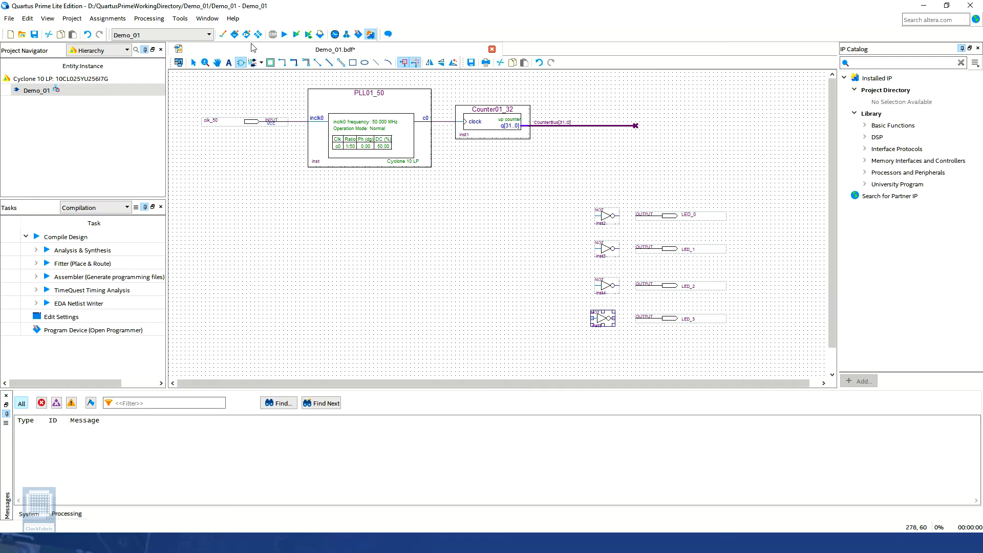
click(194, 64)
drag(608, 325, 607, 321)
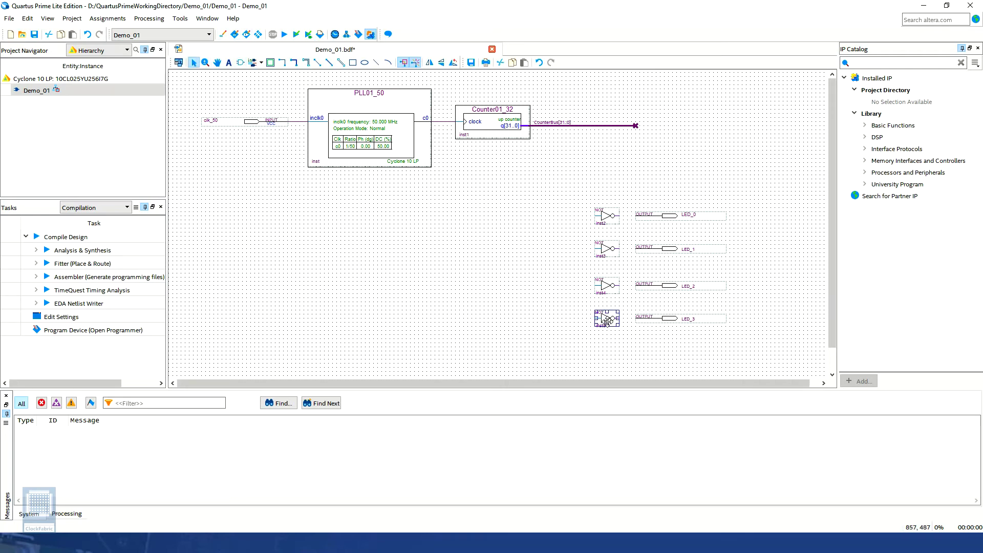
click(572, 190)
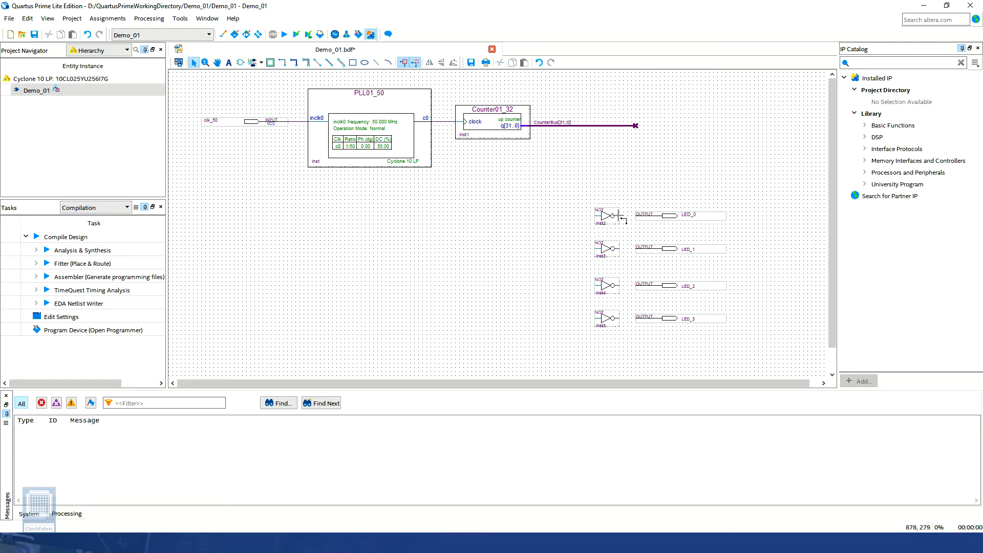
- Wire each NOT gate's output to its output pin, LED_0 through LED_3
drag(619, 215, 636, 215)
drag(619, 248, 638, 250)
drag(619, 286, 635, 286)
drag(620, 318, 636, 318)
- Draw an equally long node line leading away from the input of each of the four NOT gates
drag(596, 216, 529, 216)
drag(595, 249, 529, 249)
drag(595, 285, 529, 285)
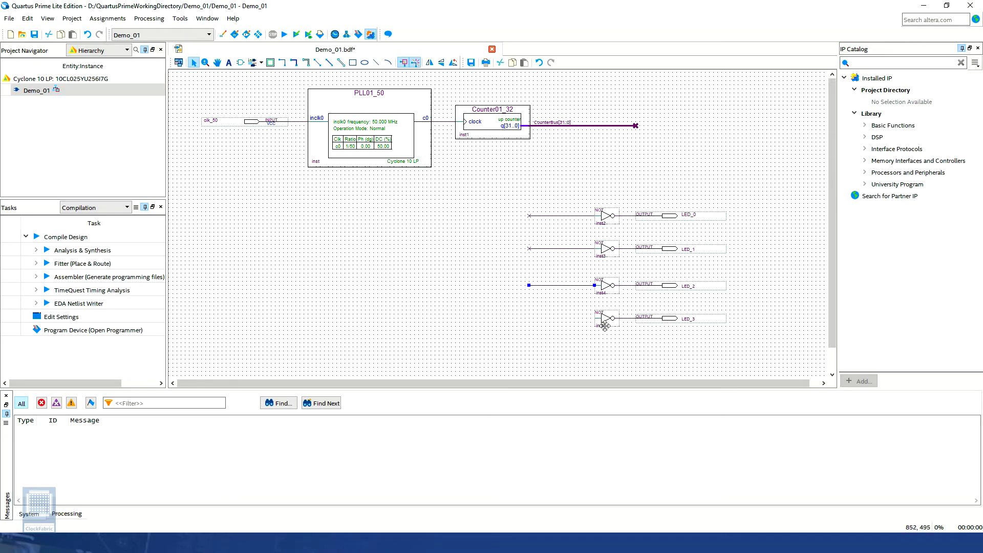
drag(595, 318, 529, 318)
- Name the input node of the LED_0 inverter CounterBus[18] and copy the name for reuse
right_click(557, 216)
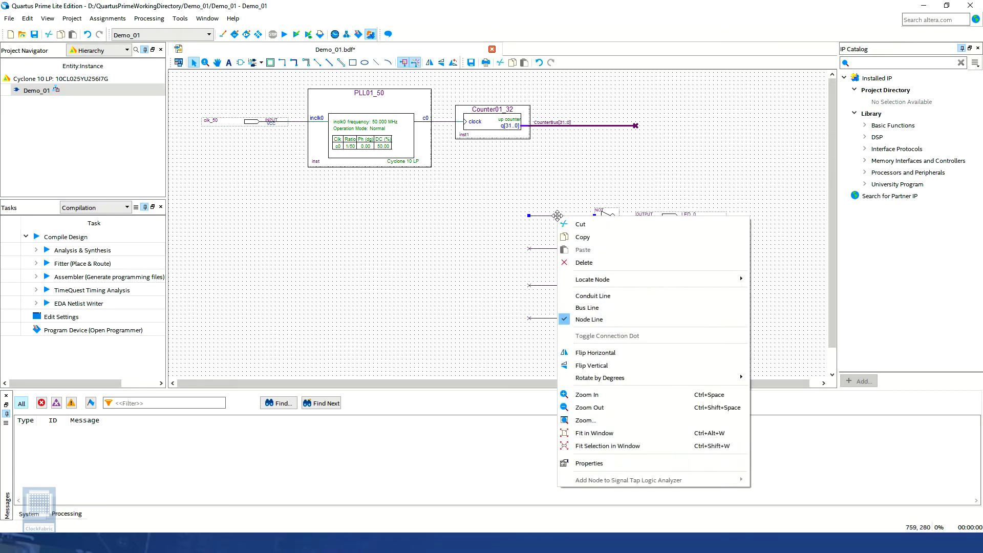
click(588, 463)
text(Counter)
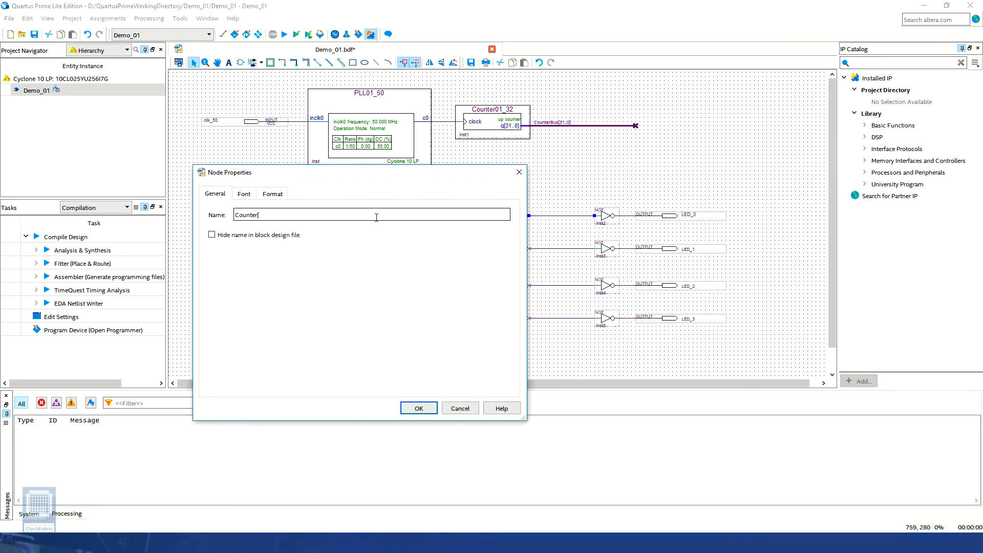
text(Bus[18])
key(ctrl+a)
key(ctrl+c)
key(Return)
- Name the input node of the LED_1 inverter CounterBus[19]
right_click(541, 249)
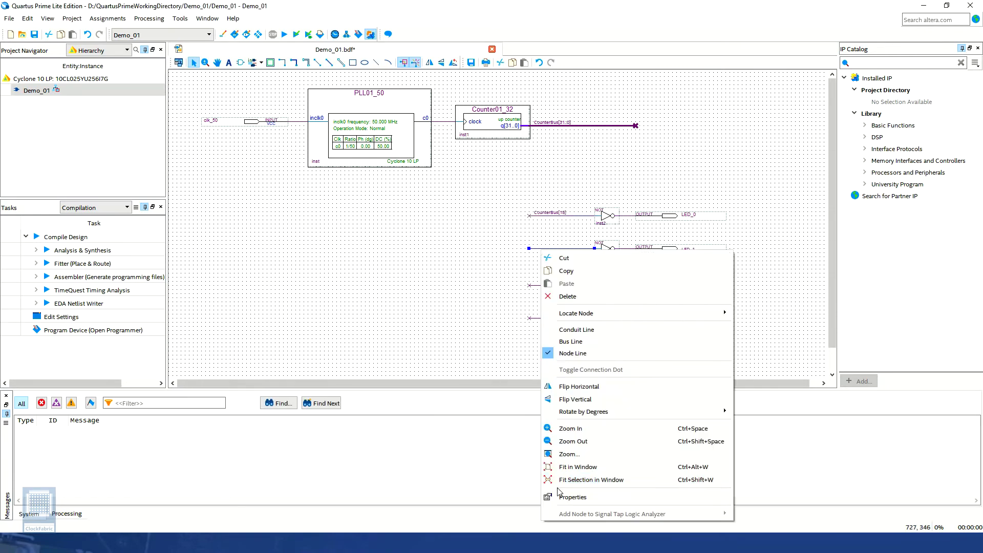
click(572, 496)
key(ctrl+v)
key(BackSpace)
key(BackSpace)
click(418, 409)
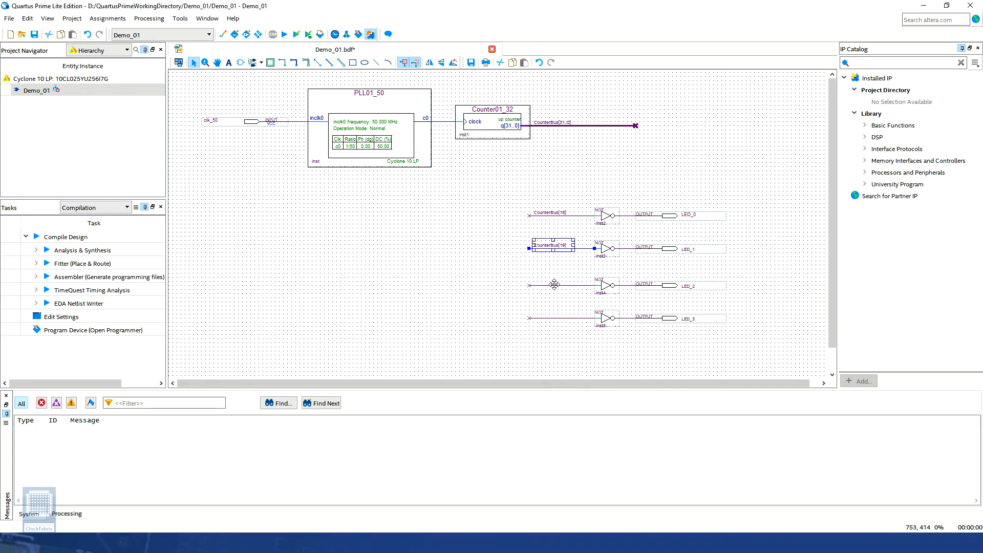
- Name the input node of the LED_2 inverter CounterBus[20]
double_click(554, 285)
text(CounterBus[19])
key(Left)
key(BackSpace)
key(BackSpace)
text(20)
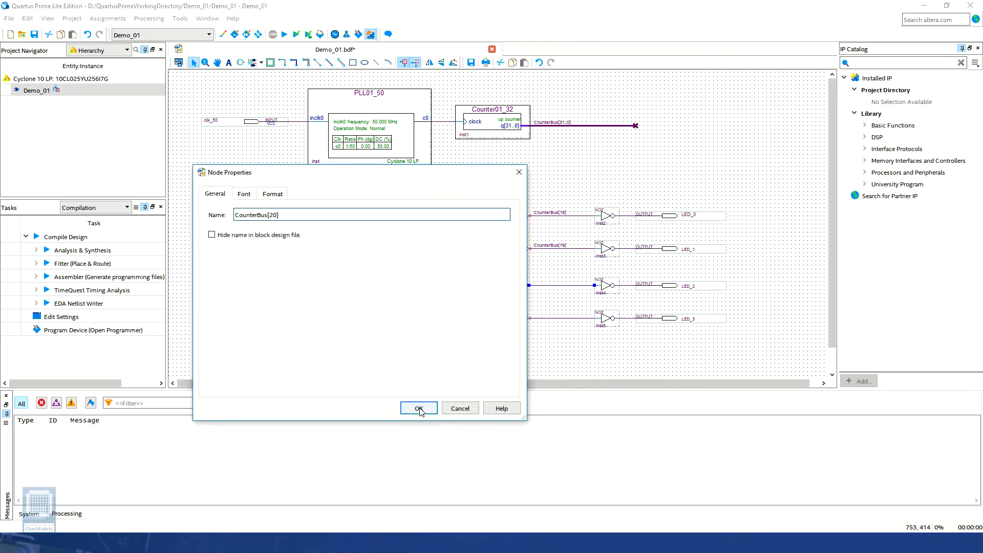
click(418, 408)
- Name the input node of the LED_3 inverter CounterBus[21]
double_click(558, 318)
key(ctrl+v)
key(Left)
key(BackSpace)
key(BackSpace)
text(21)
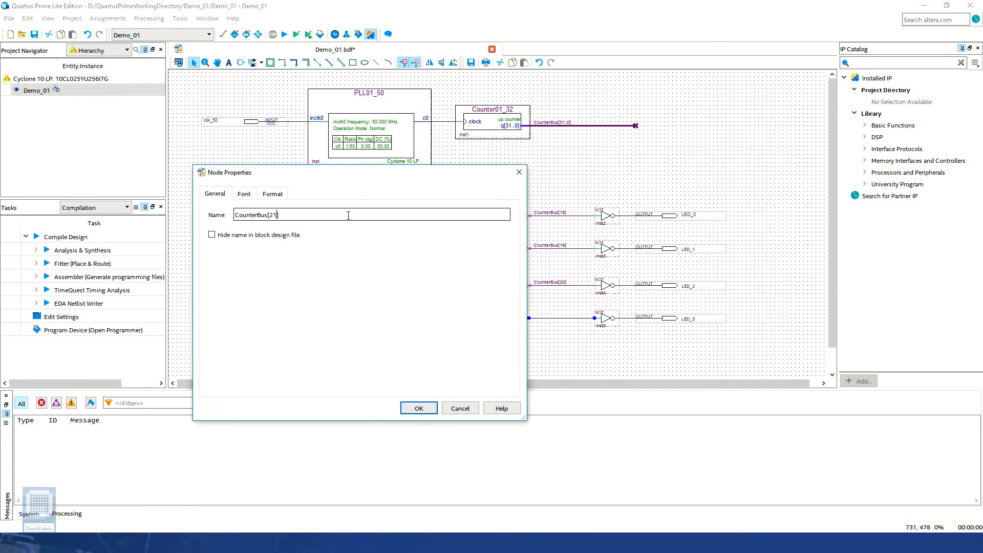
click(418, 408)
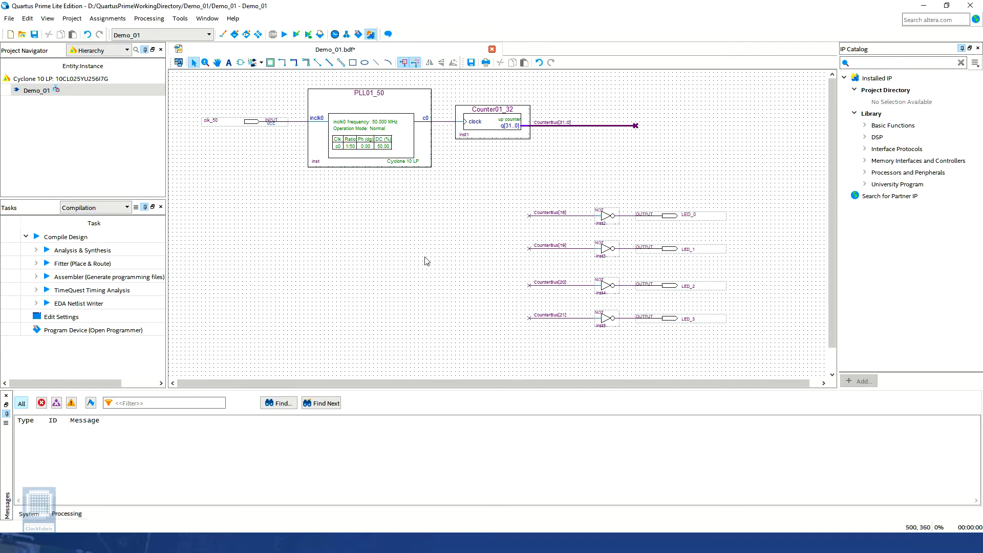
- Run Analysis & Elaboration on the Demo_01 design, saving the changed schematic
click(316, 161)
click(342, 183)
click(149, 18)
mouse_move(179, 75)
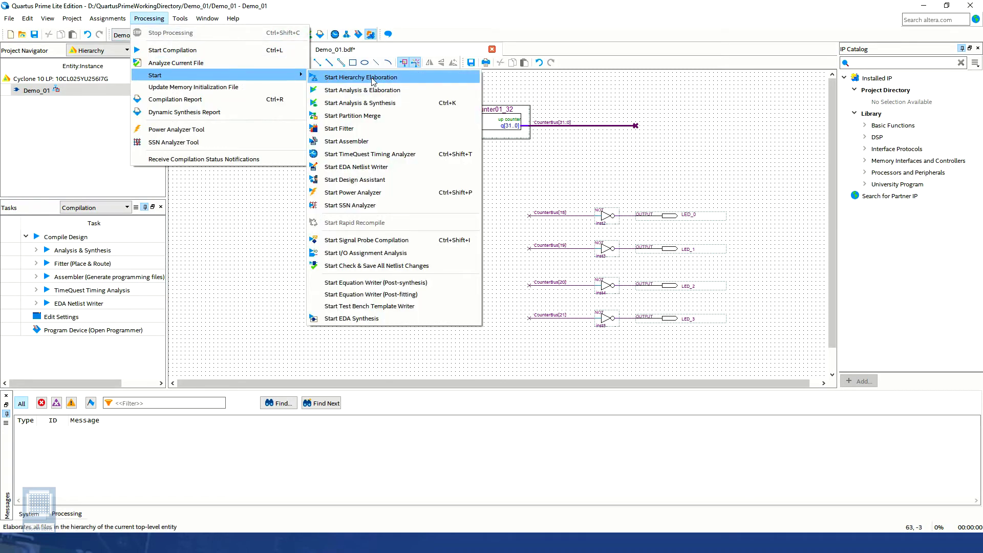
click(400, 91)
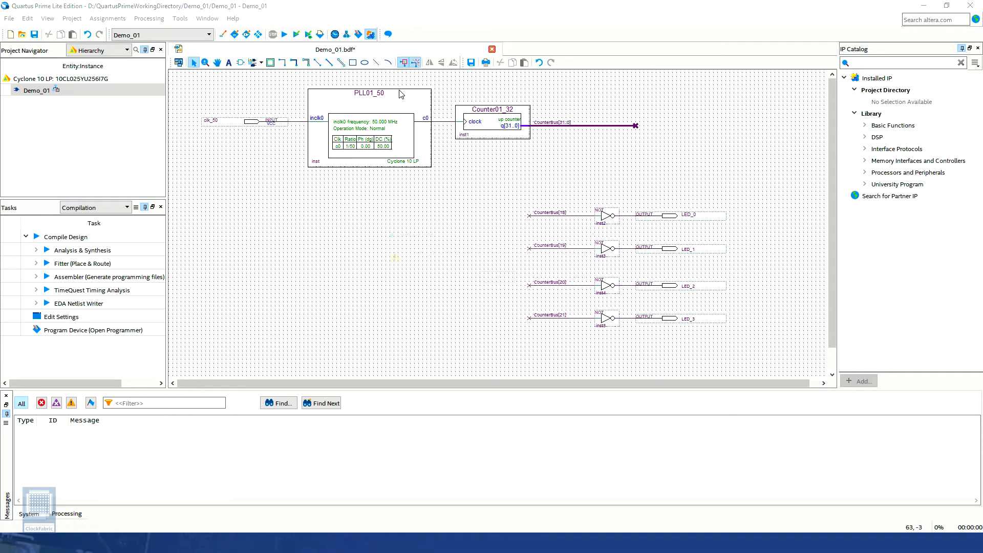
click(508, 278)
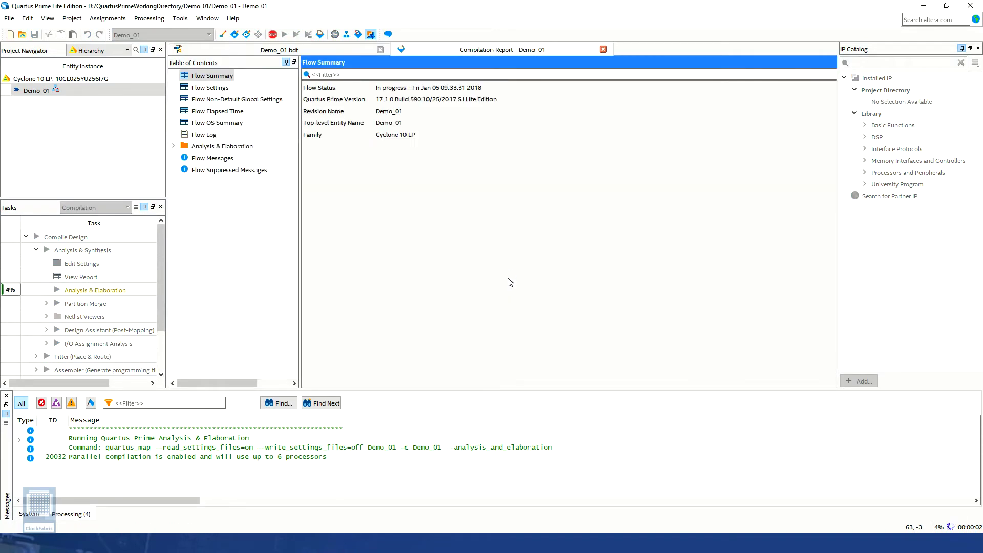
- Examine the Analysis & Elaboration messages for errors and warnings, along with the flow summary
click(359, 461)
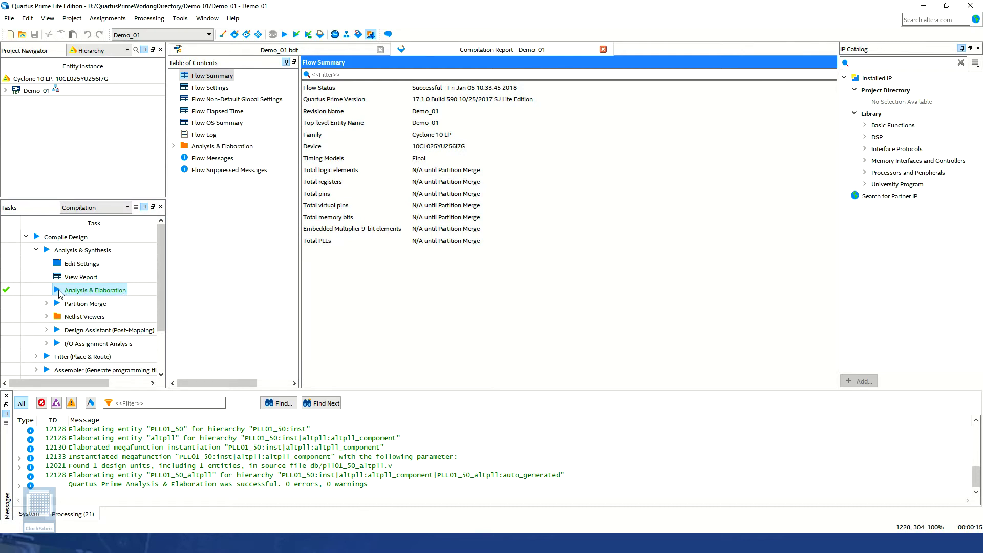
click(332, 476)
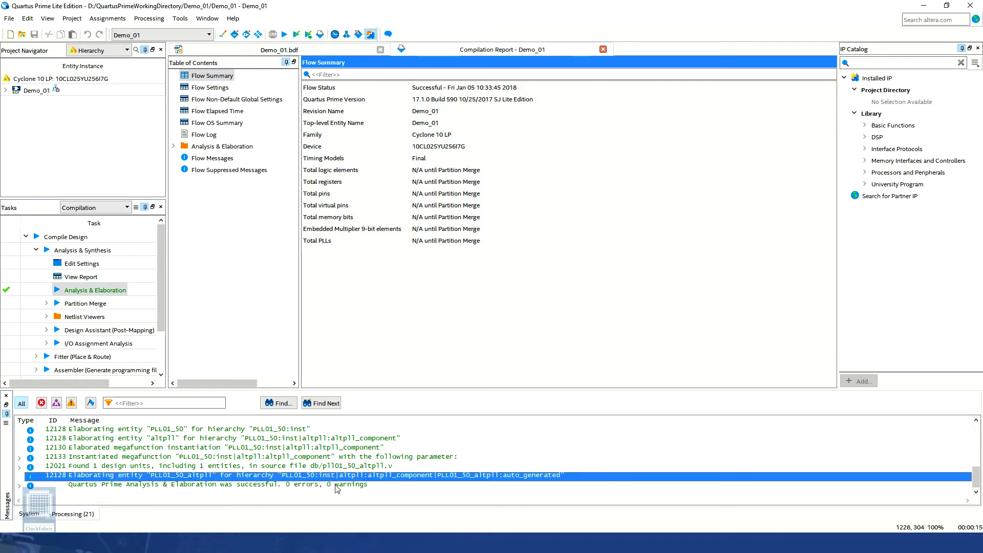
click(336, 488)
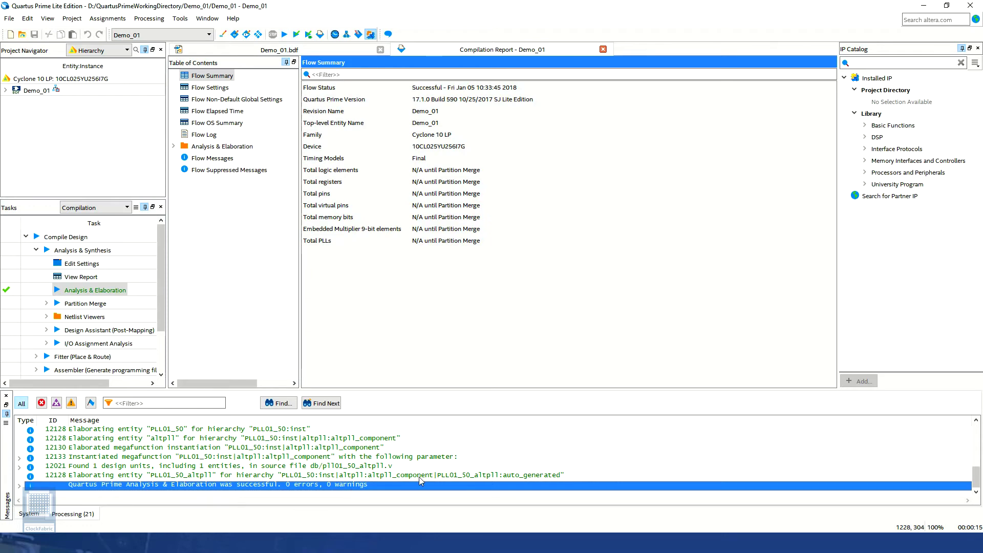
scroll(419, 477, up, 5)
scroll(420, 480, down, 2)
scroll(419, 480, down, 3)
click(533, 222)
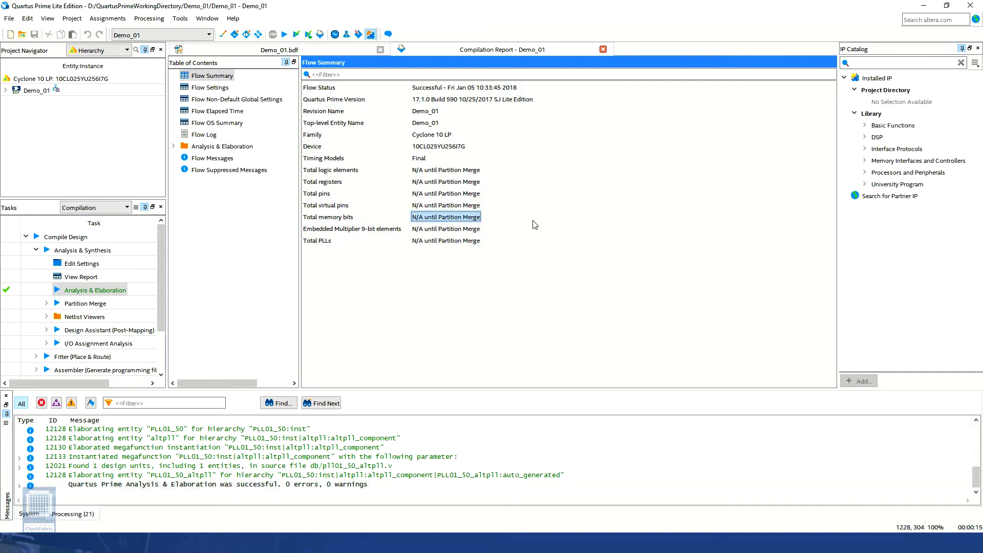
- Close the compilation report and open the Pin Planner for the Demo_01 design
click(604, 50)
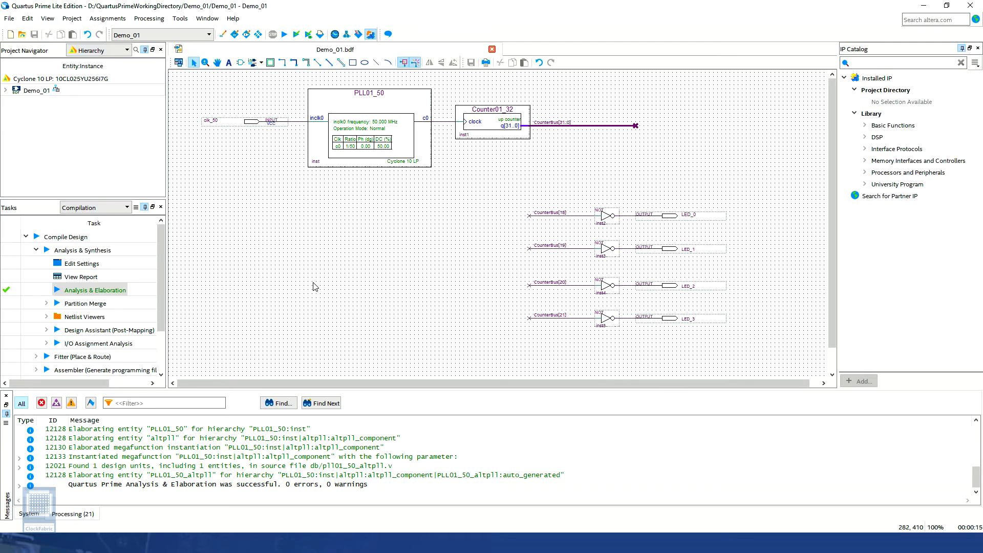
click(115, 19)
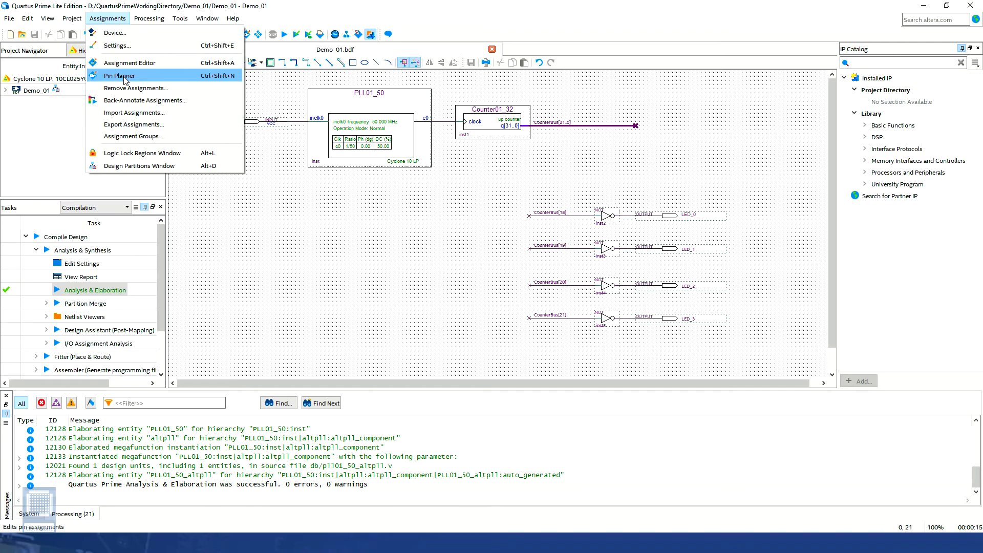
click(209, 18)
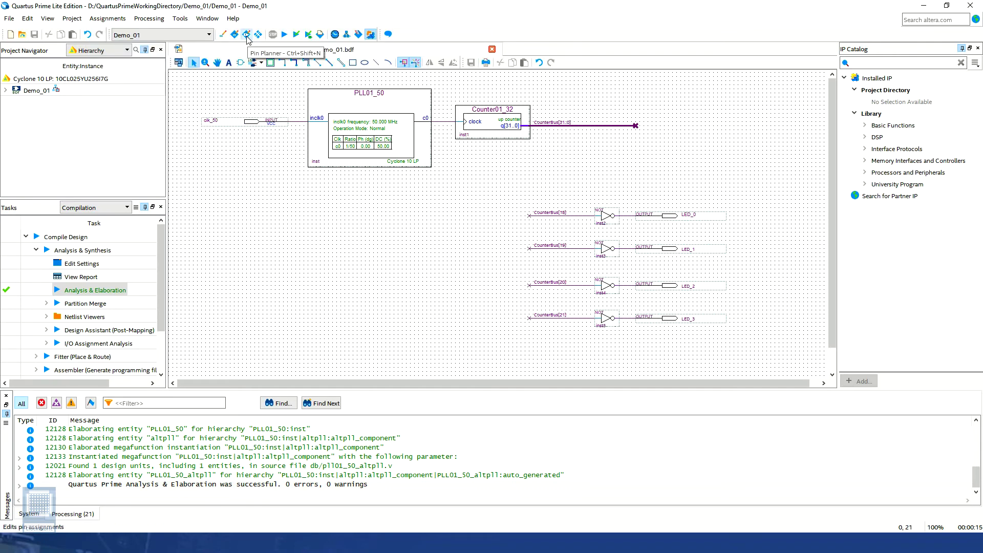
click(247, 35)
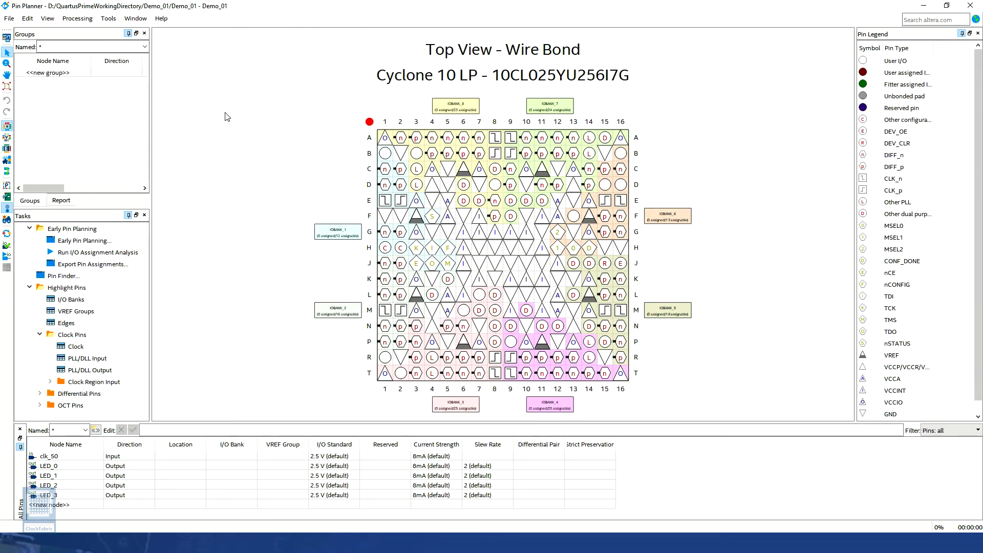
- Attach the Pin Planner to the main window and return it to a separate maximized window
click(8, 39)
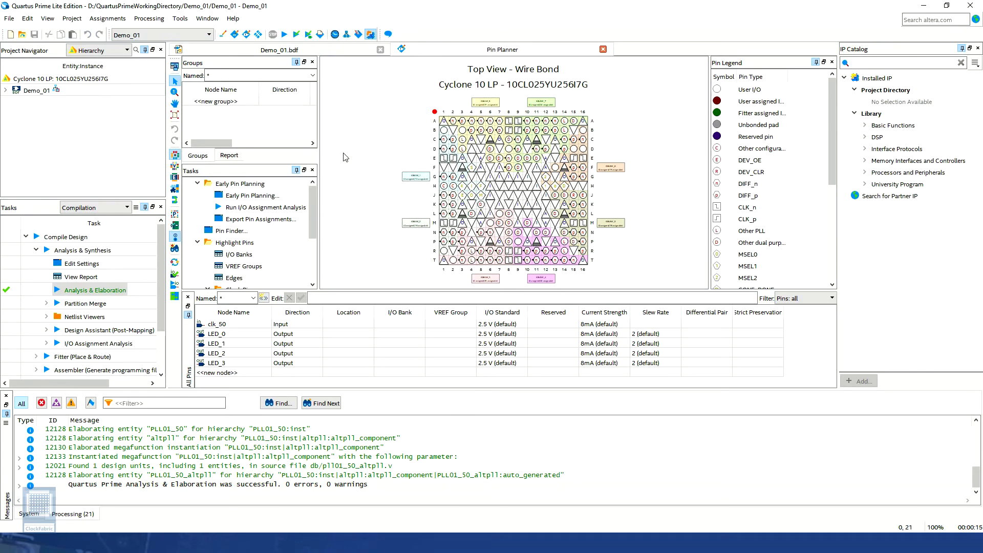
click(175, 67)
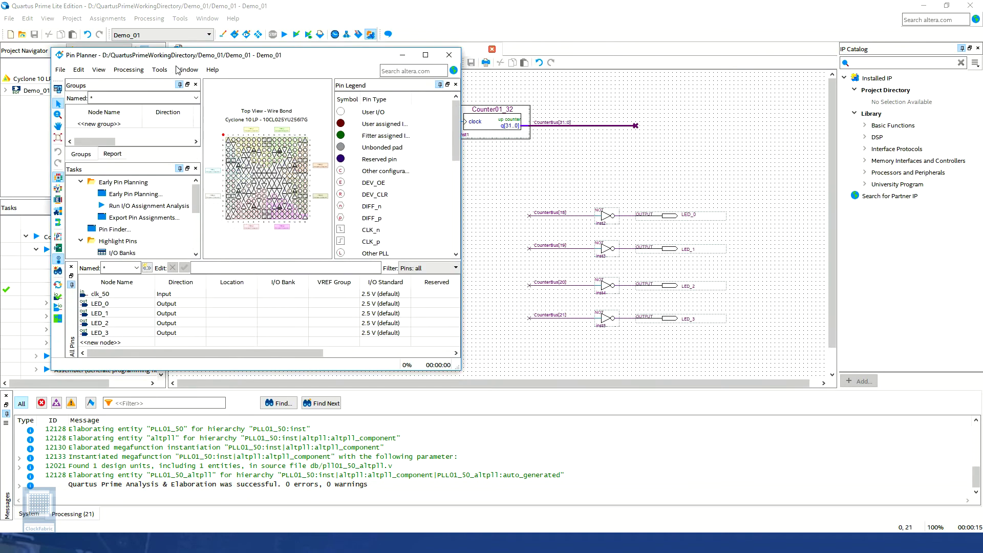
double_click(180, 55)
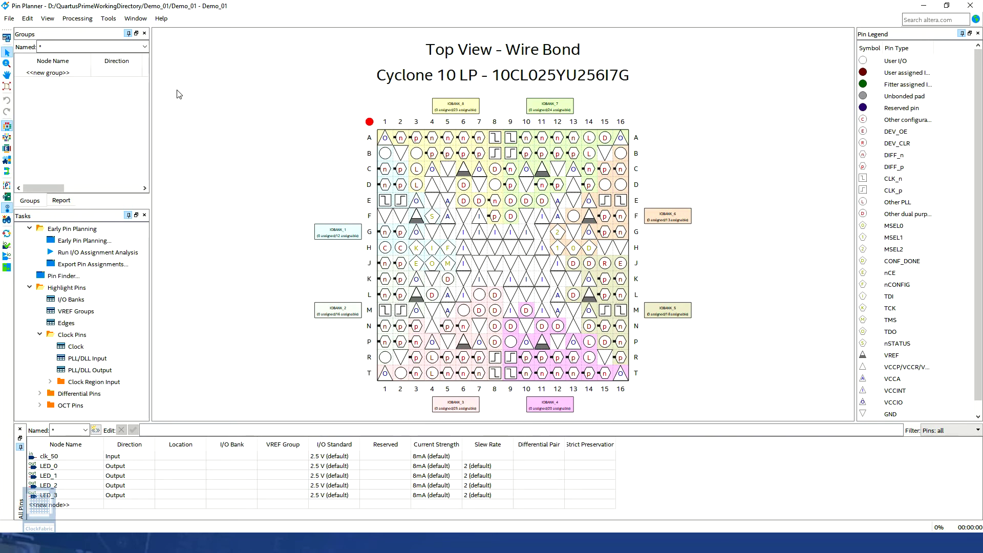
click(9, 19)
mouse_move(27, 22)
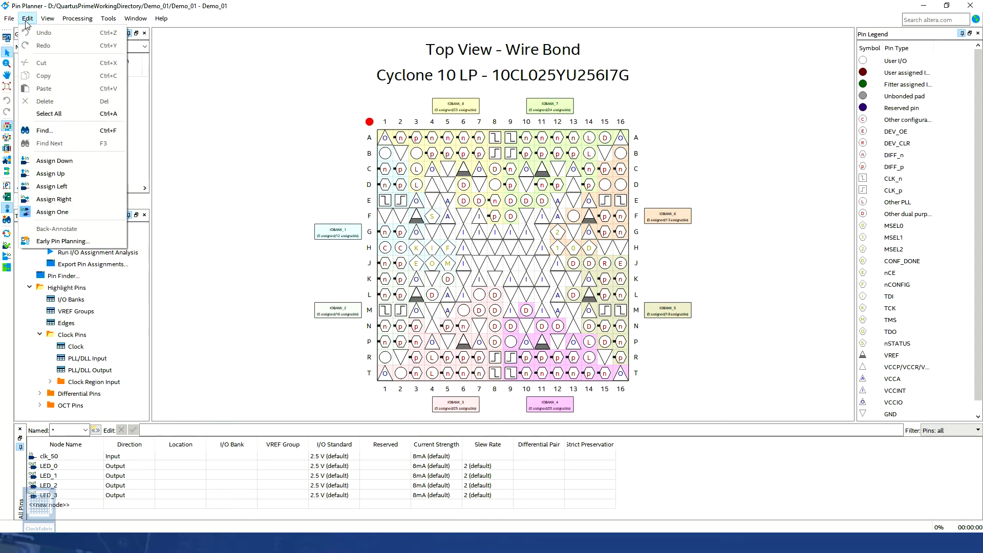
mouse_move(108, 21)
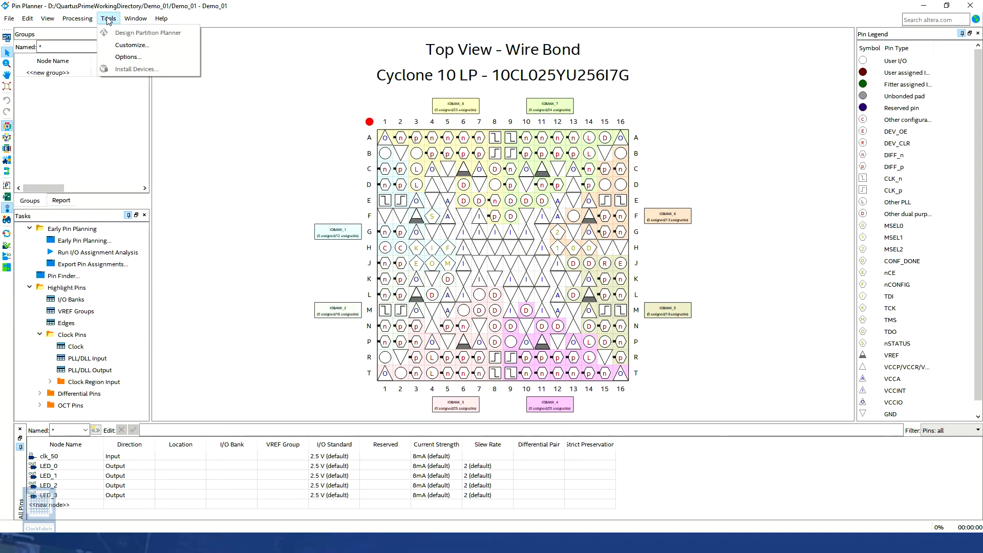
click(161, 19)
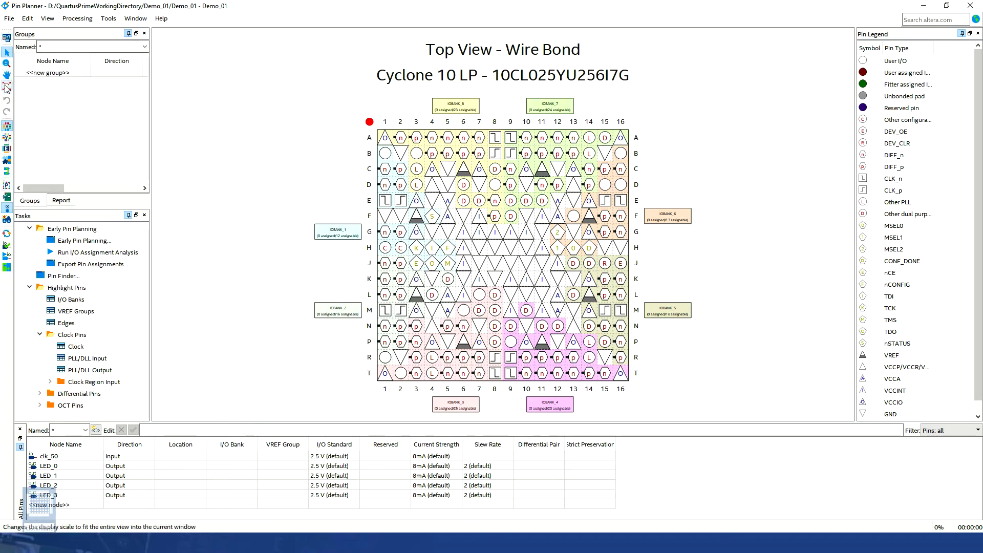
mouse_move(9, 27)
mouse_down()
mouse_move(47, 34)
mouse_move(5, 32)
mouse_up()
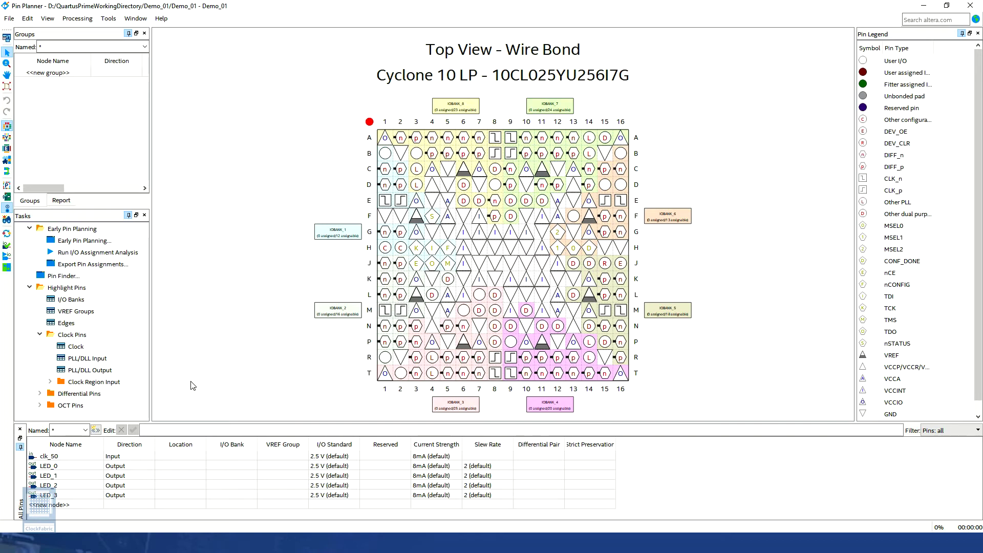
- Browse the available pin locations for the clk_50 input without choosing one
click(200, 458)
click(201, 457)
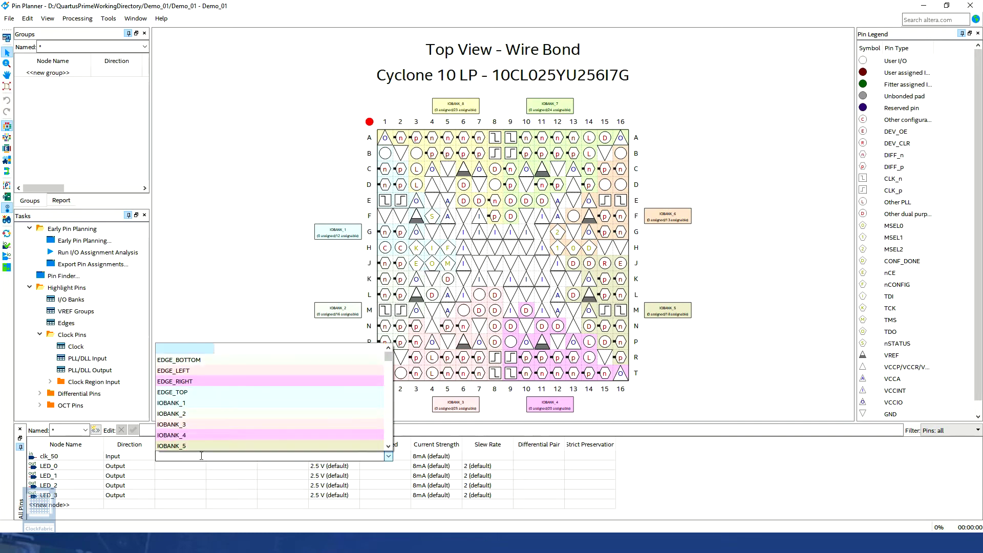
scroll(215, 421, down, 5)
scroll(215, 421, up, 5)
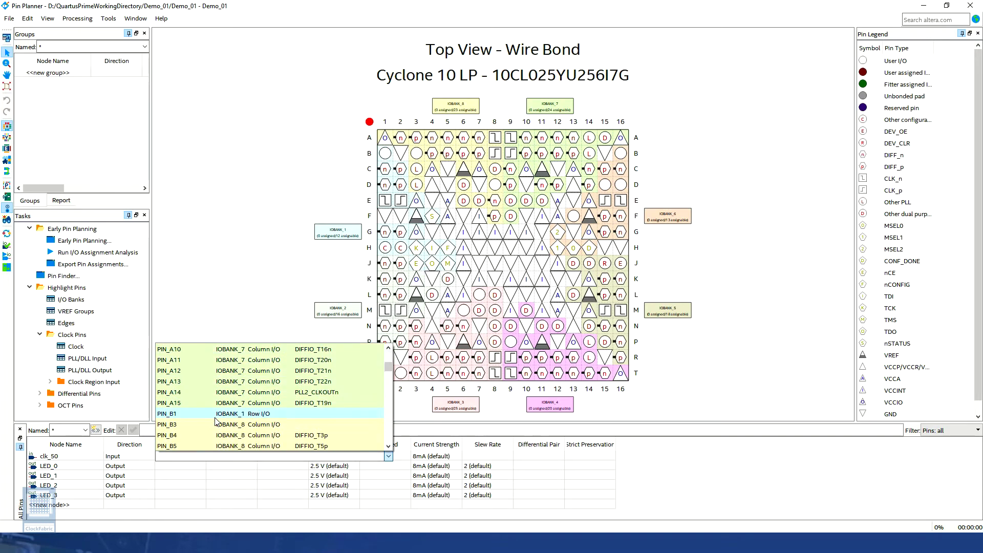
click(219, 311)
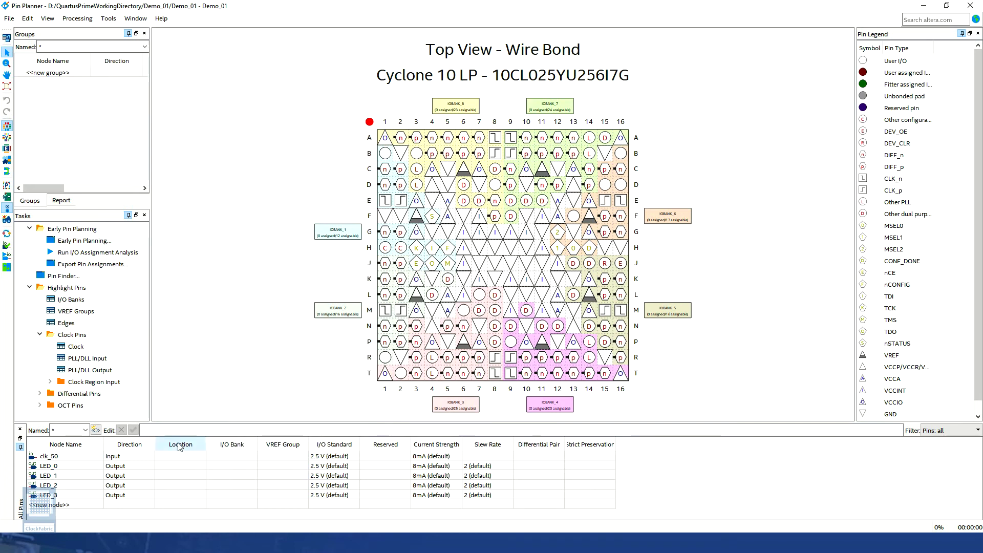
- Try assigning clk_50 to PIN_E1 and clear its location again
click(181, 457)
text(PIN_e1)
key(Escape)
drag(56, 456, 386, 203)
click(191, 460)
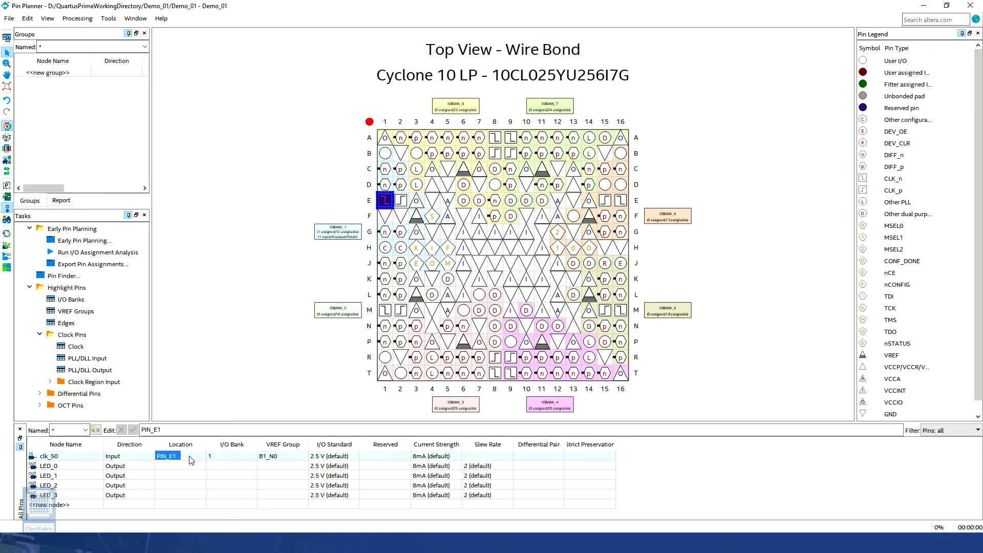
key(Delete)
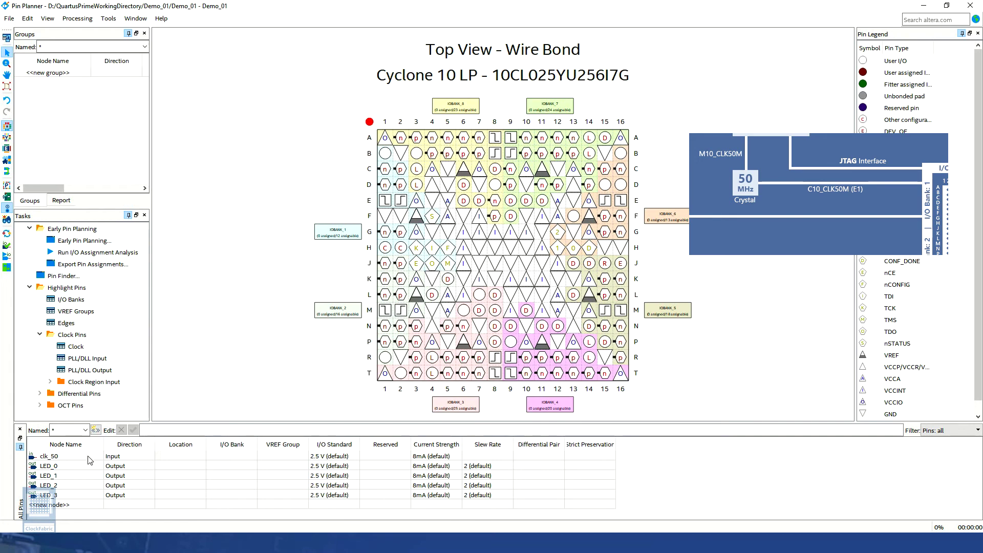
- Assign clk_50 to PIN_E1, LED_0 to PIN_L14, LED_1 to PIN_K15, LED_2 to PIN_J14 and LED_3 to PIN_J13
click(71, 457)
drag(55, 460, 384, 203)
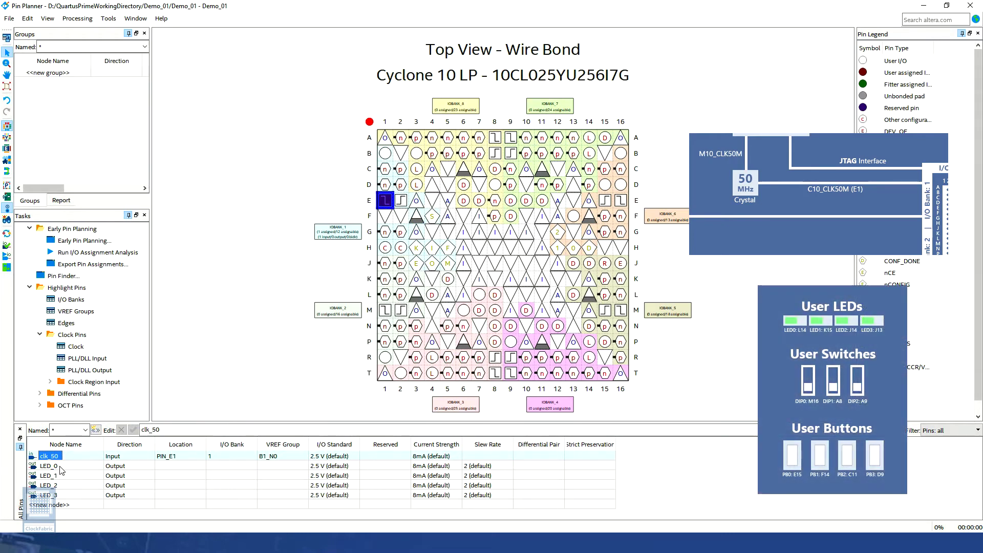
drag(61, 469, 589, 294)
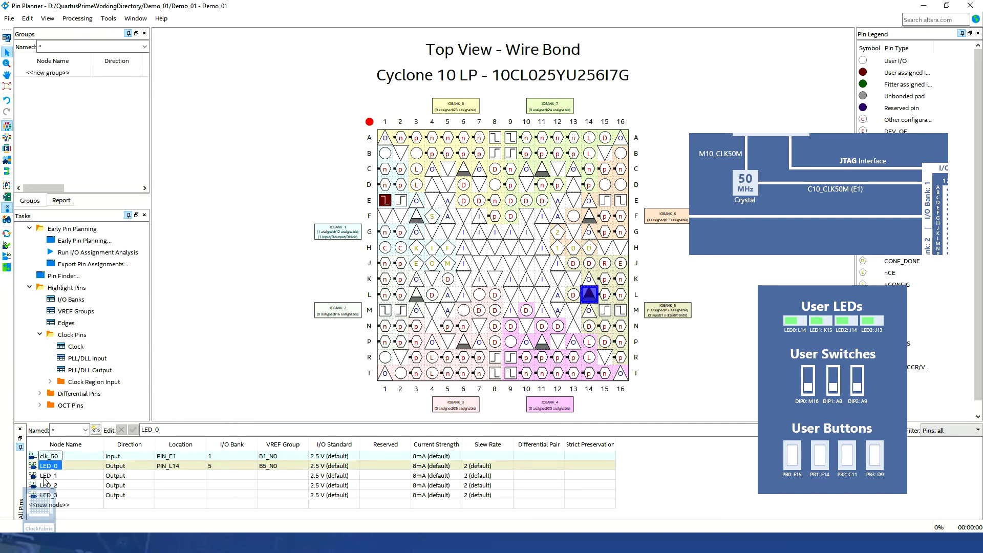
drag(45, 480, 606, 281)
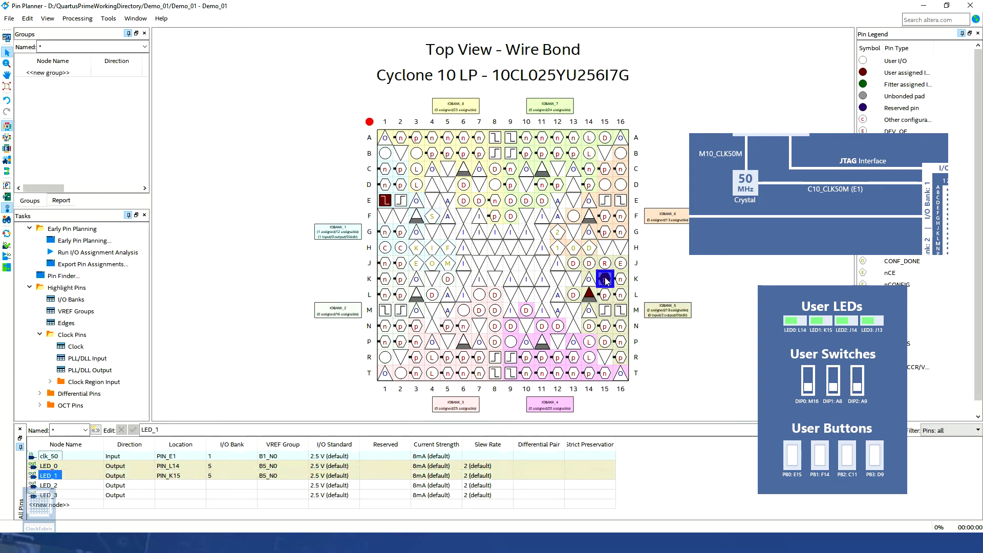
drag(50, 486, 594, 268)
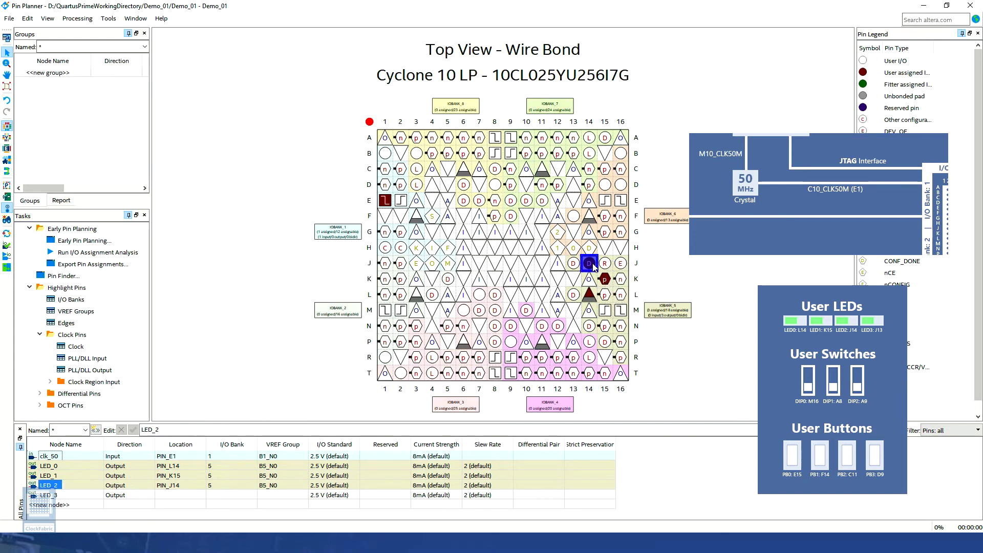
drag(50, 495, 574, 263)
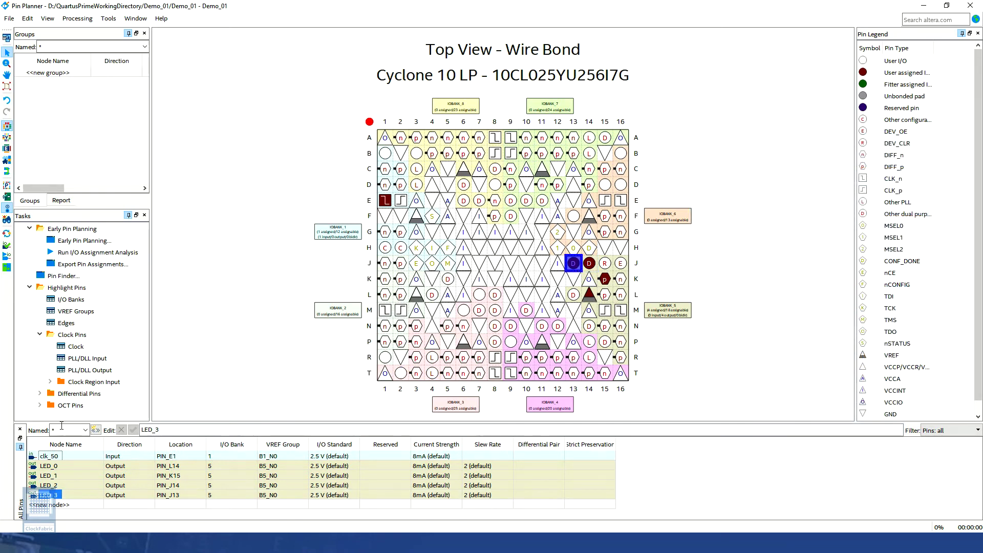
- Check the pin positions of the four LED outputs in the package view, both together and individually
click(71, 464)
shift+click(69, 496)
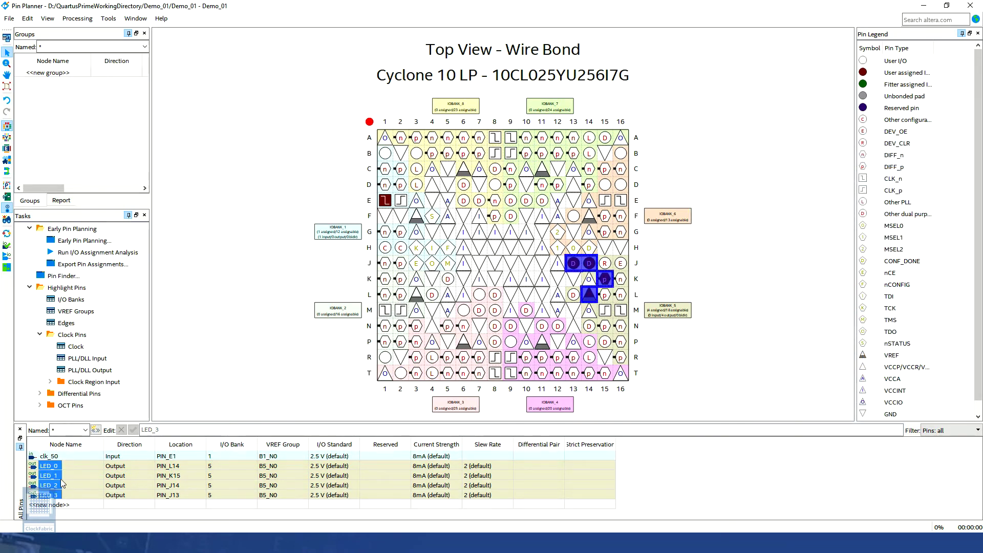
drag(60, 484, 609, 280)
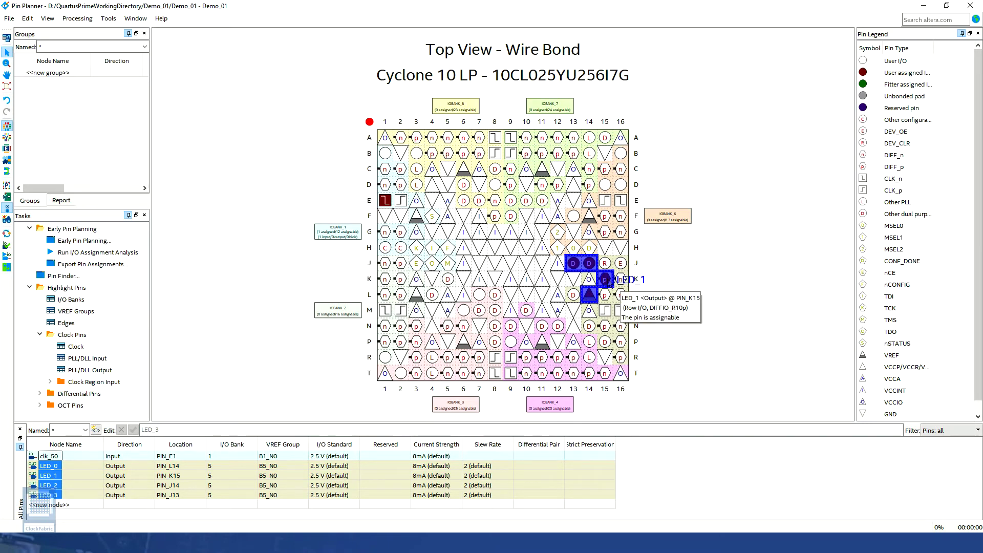
drag(609, 280, 609, 281)
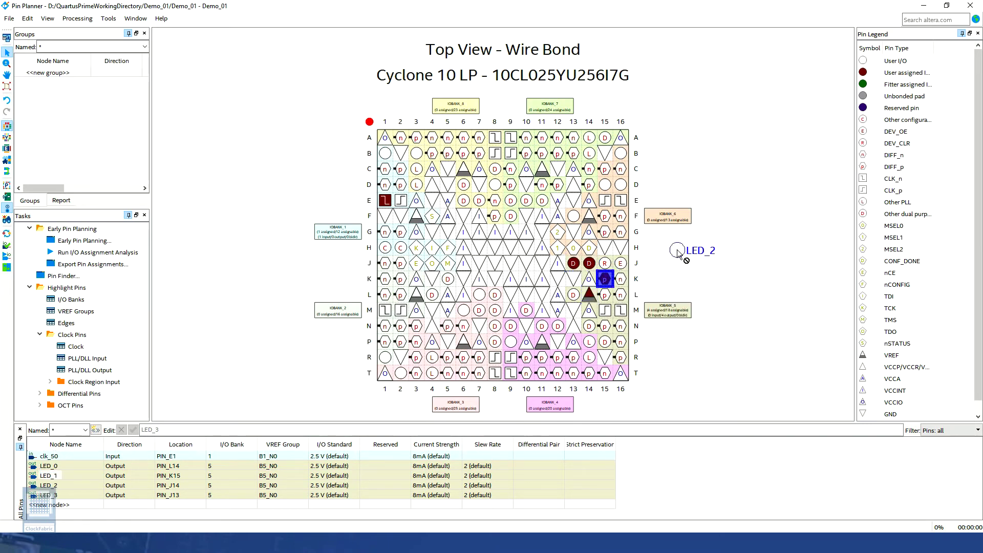
click(590, 264)
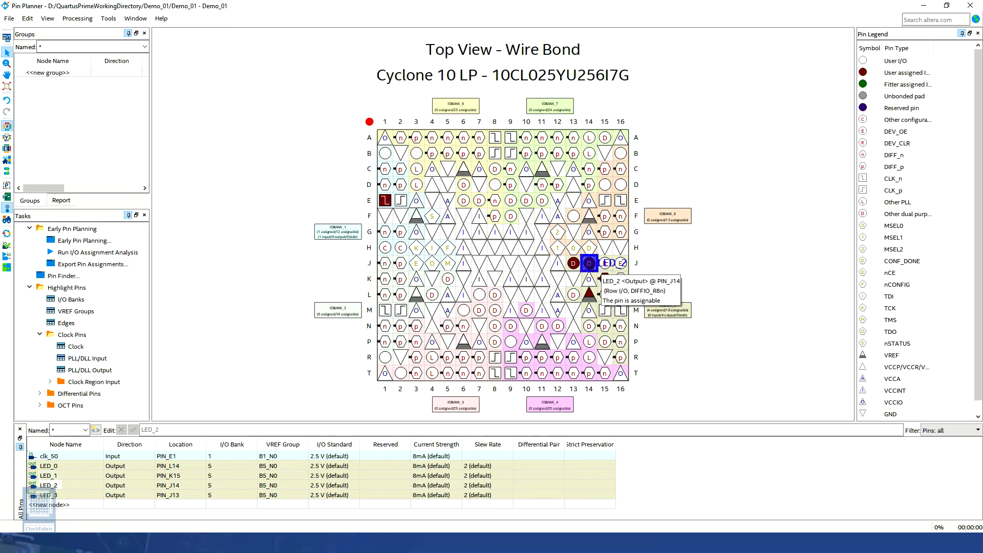
click(578, 269)
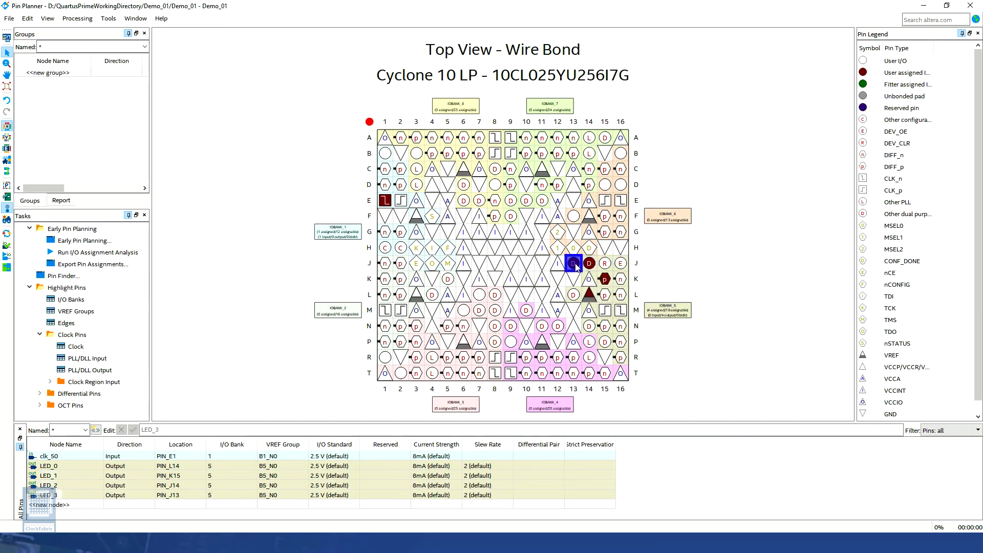
click(646, 266)
- Display the node properties of clk_50 in an enlarged pane and review its location, I/O standard and reserved settings
right_click(85, 457)
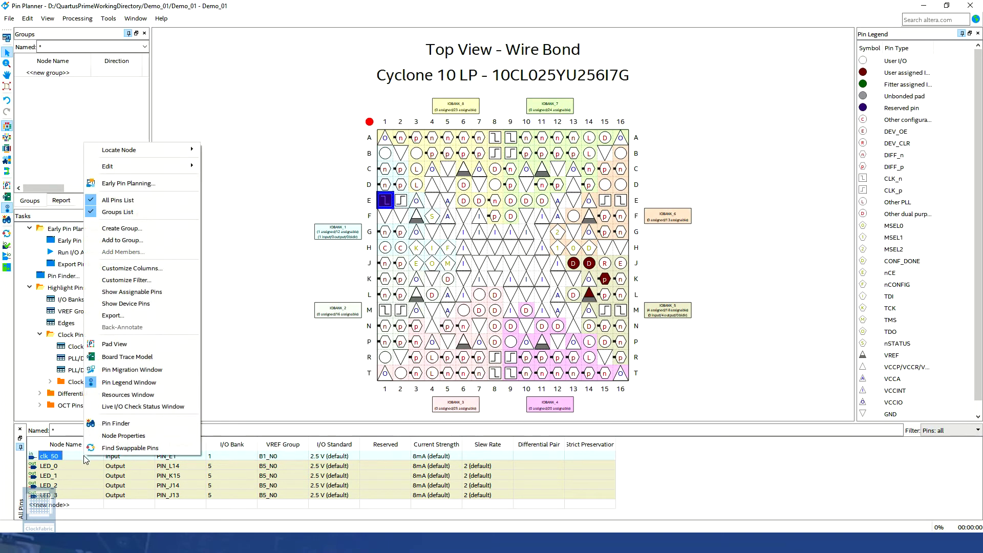
click(106, 436)
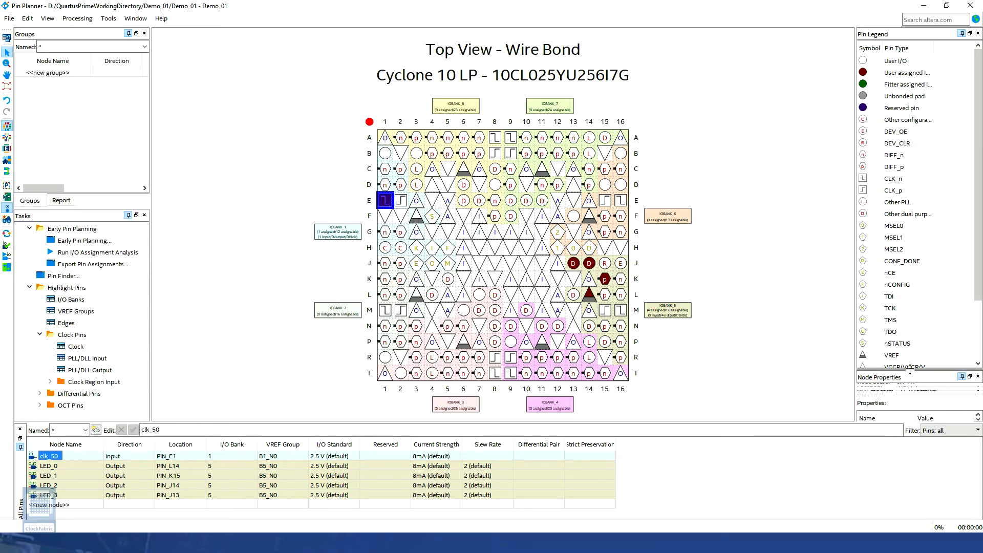
drag(910, 368, 919, 147)
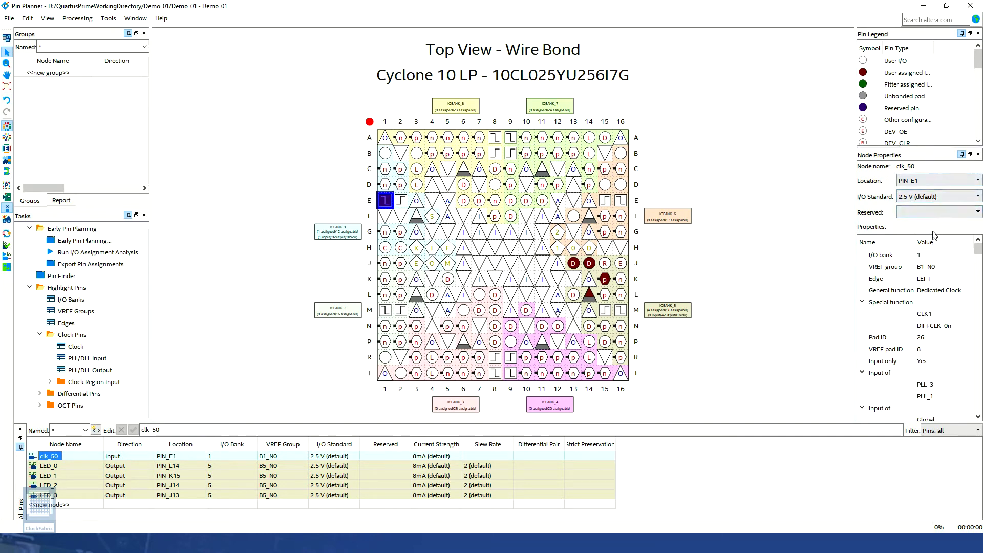
click(935, 182)
click(935, 183)
click(935, 197)
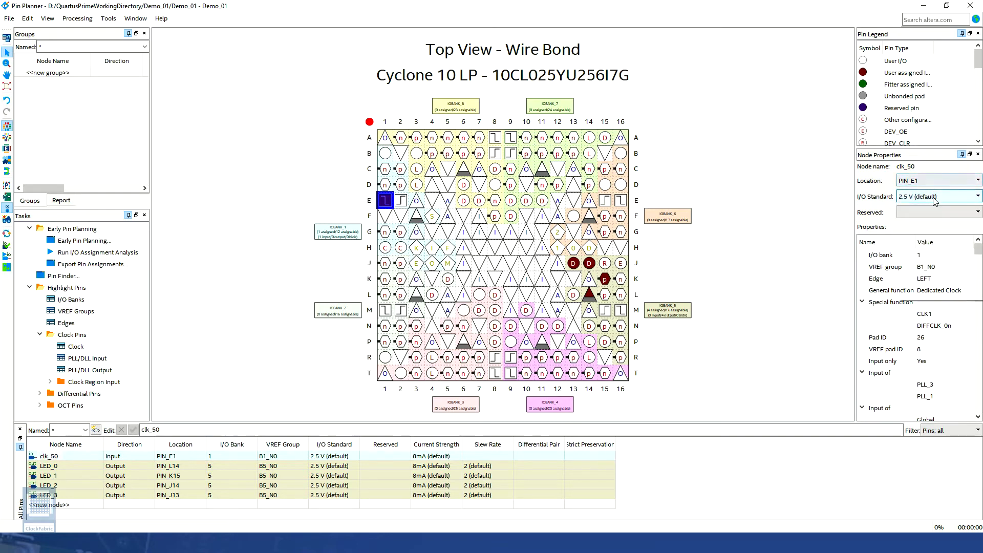
click(935, 212)
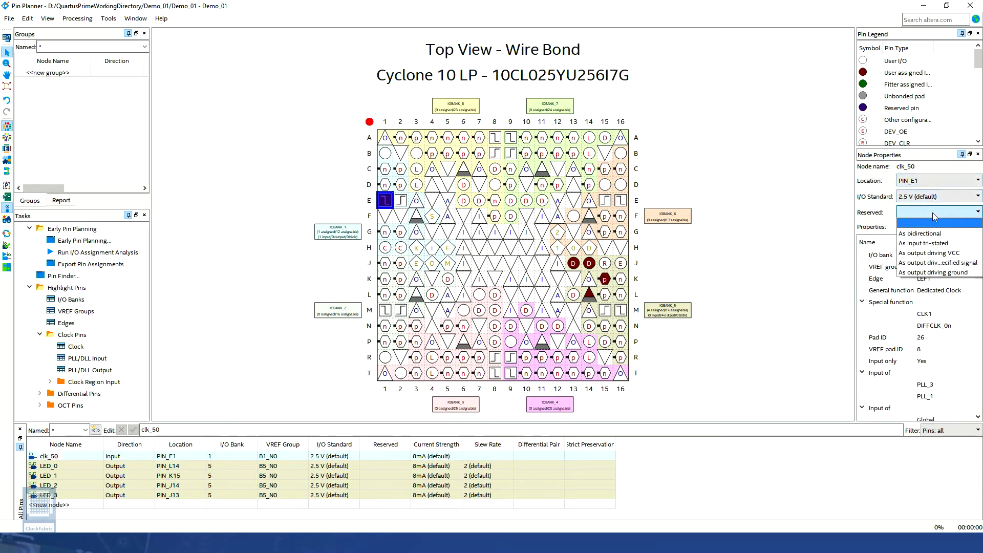
click(935, 213)
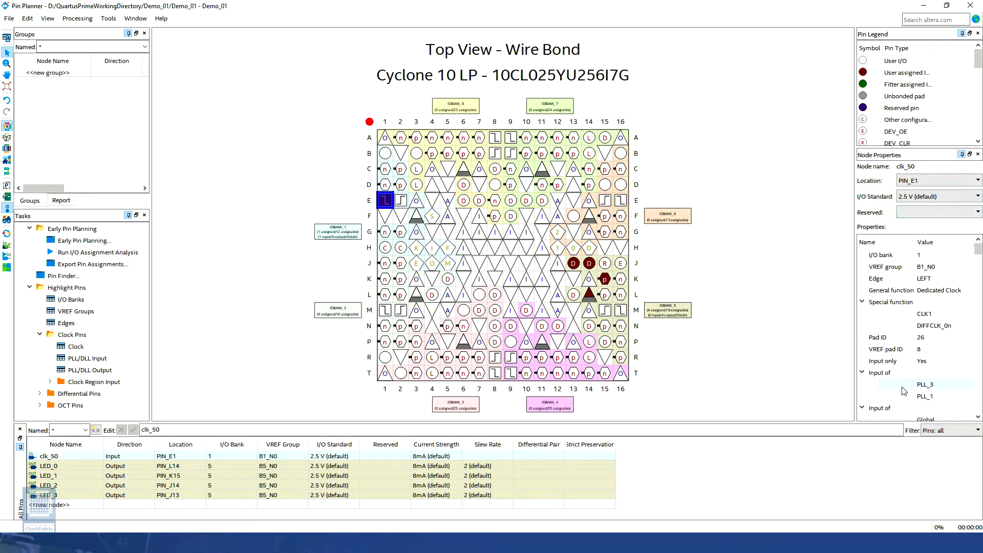
- Review the node properties of LED_0 and of LED_0 through LED_3 together, followed by the I/O bank usage
click(82, 467)
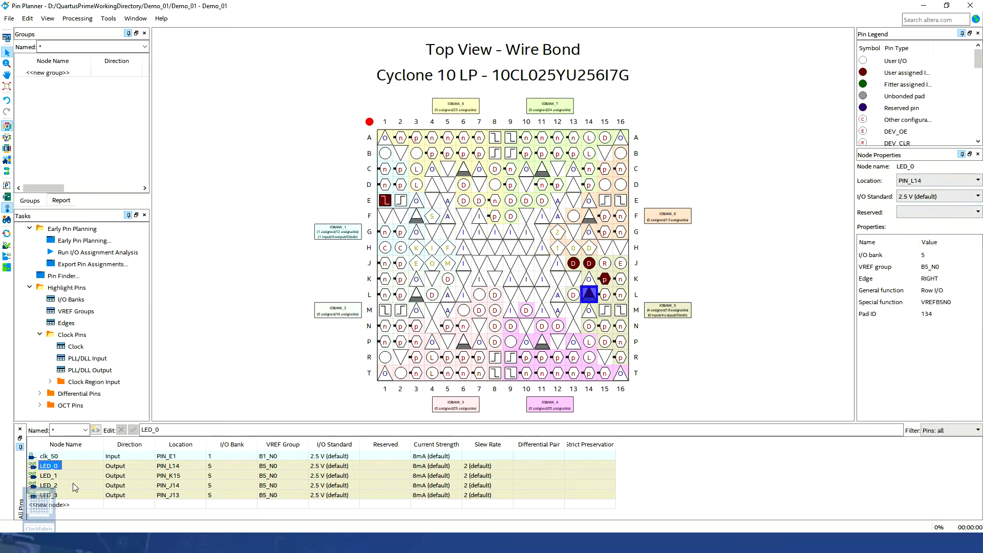
shift+click(73, 496)
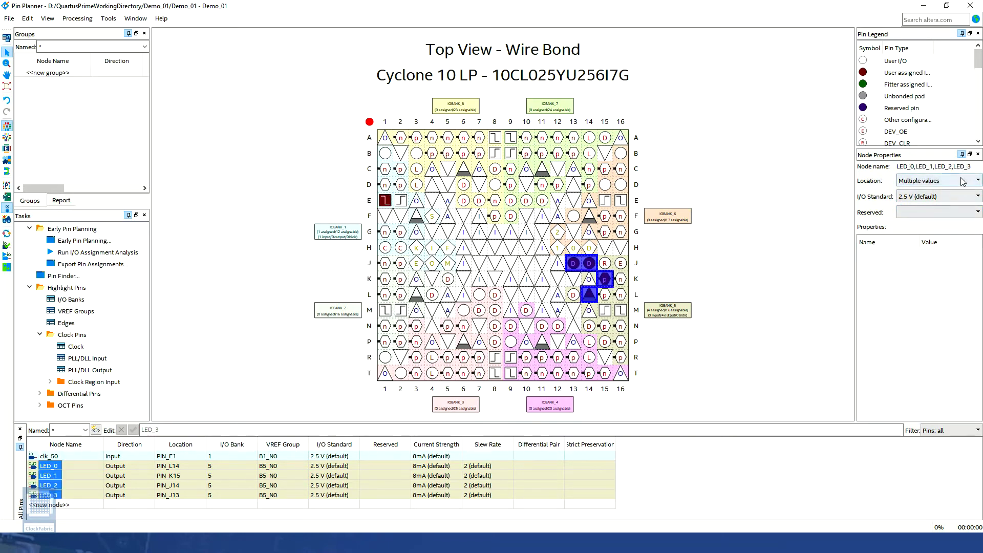
click(794, 217)
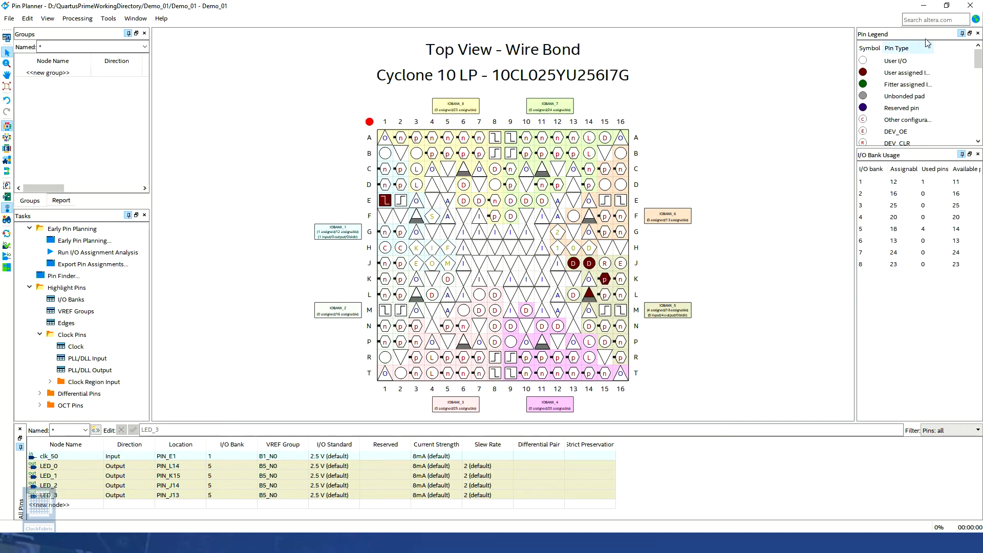
- Close Pin Planner and save the Demo_01 project
click(969, 7)
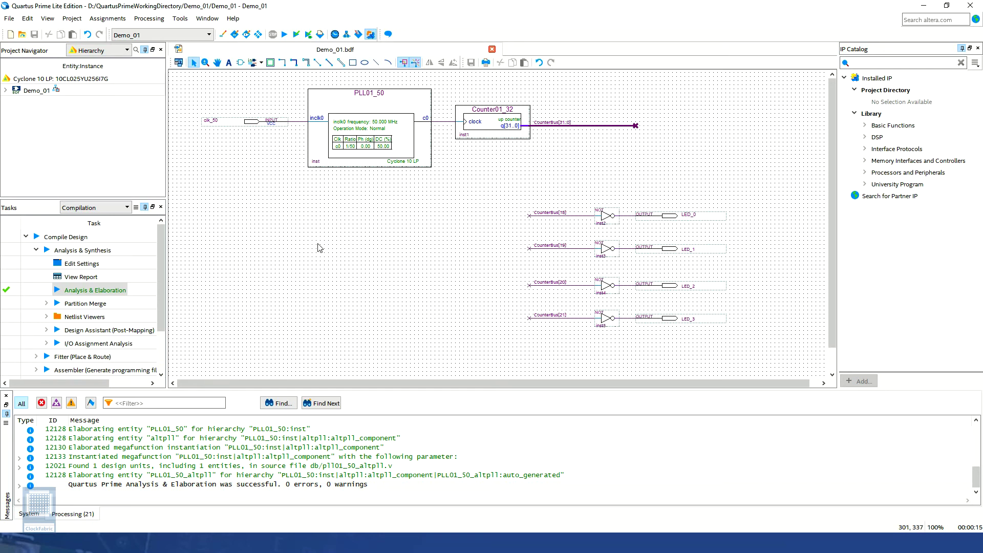
click(11, 20)
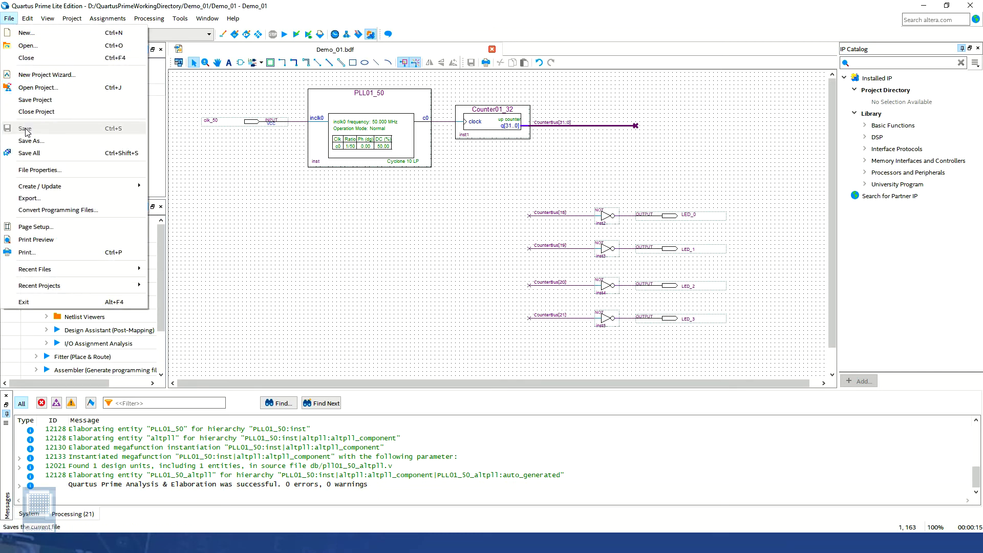
click(22, 102)
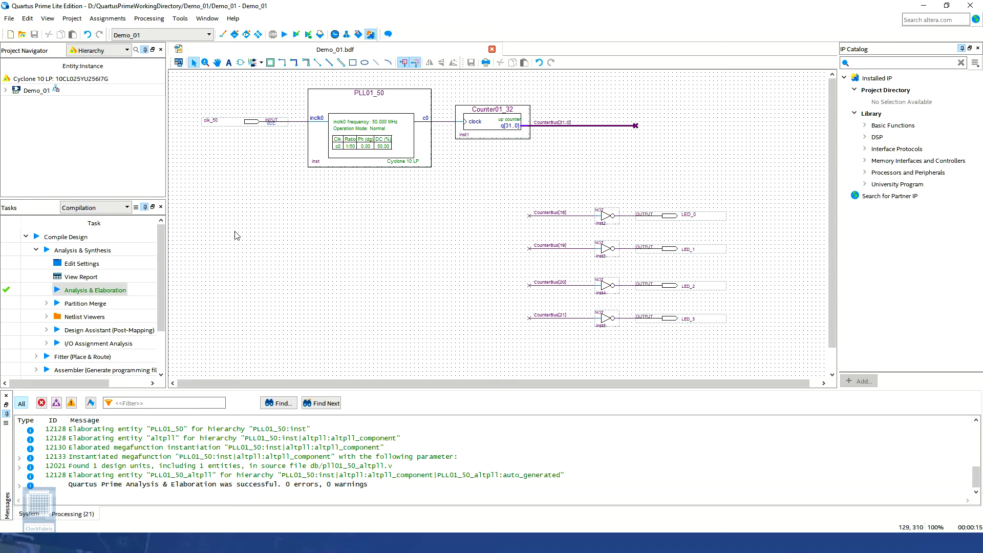
- Run Analysis & Synthesis on the Demo_01 design and check its completion message
click(36, 251)
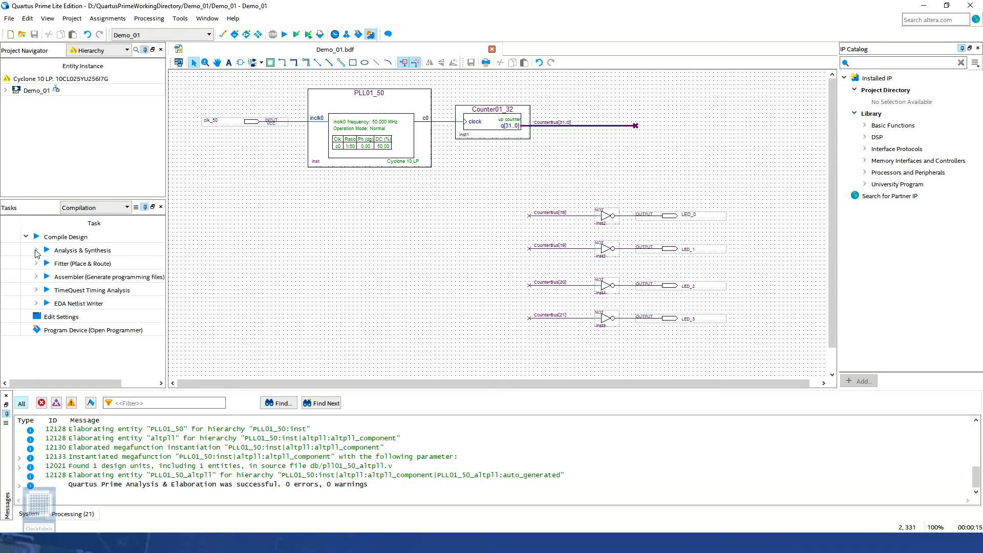
double_click(79, 251)
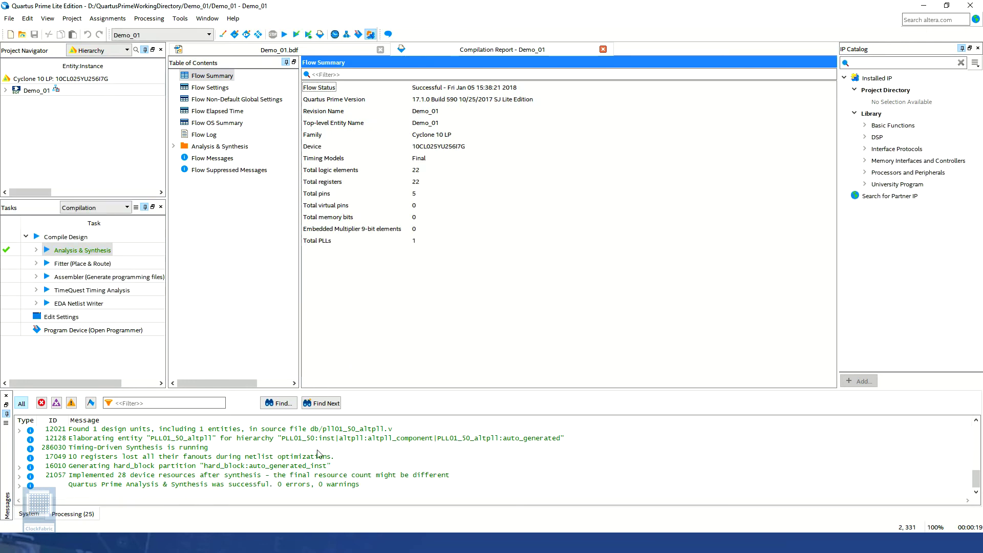
click(323, 485)
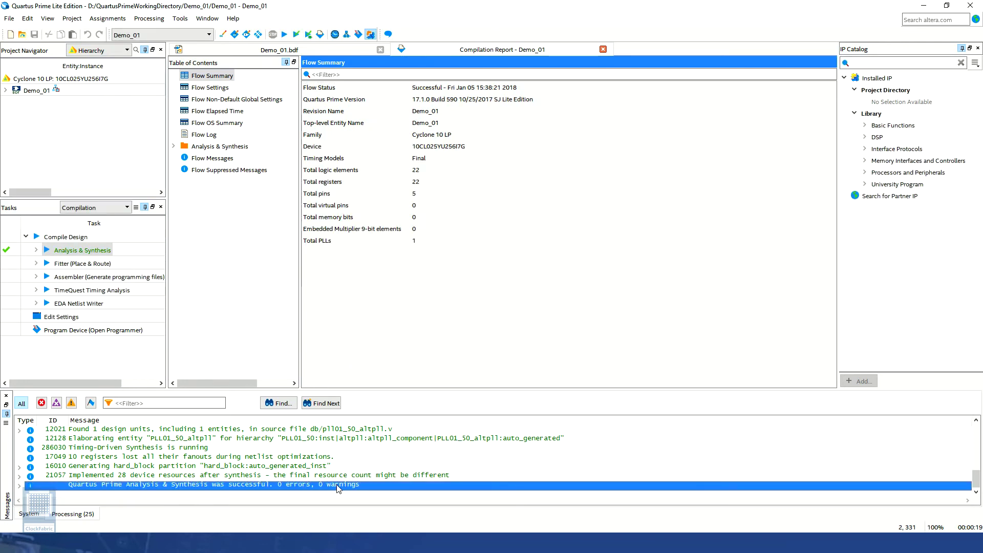
click(329, 375)
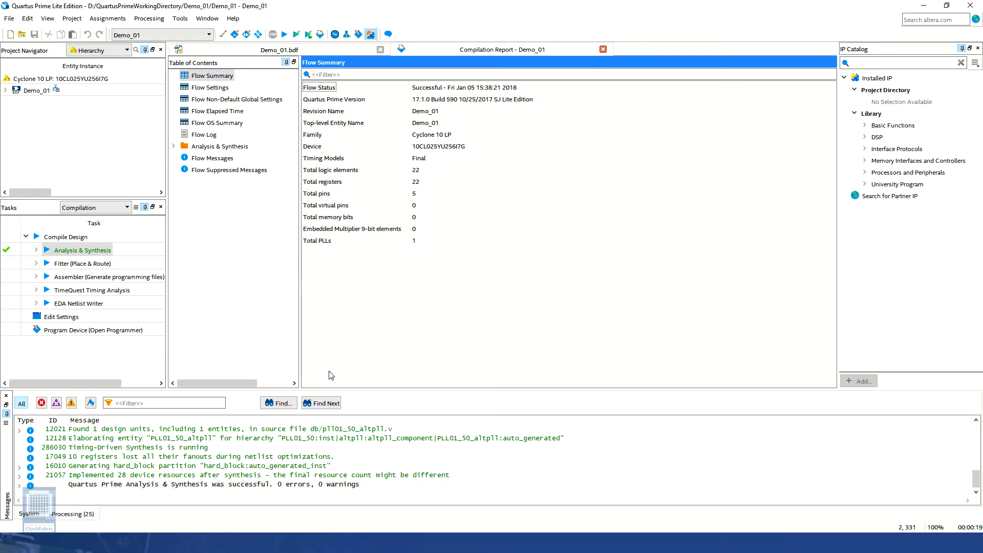
- Run the Fitter (Place & Route) on the design and check its completion message
click(91, 265)
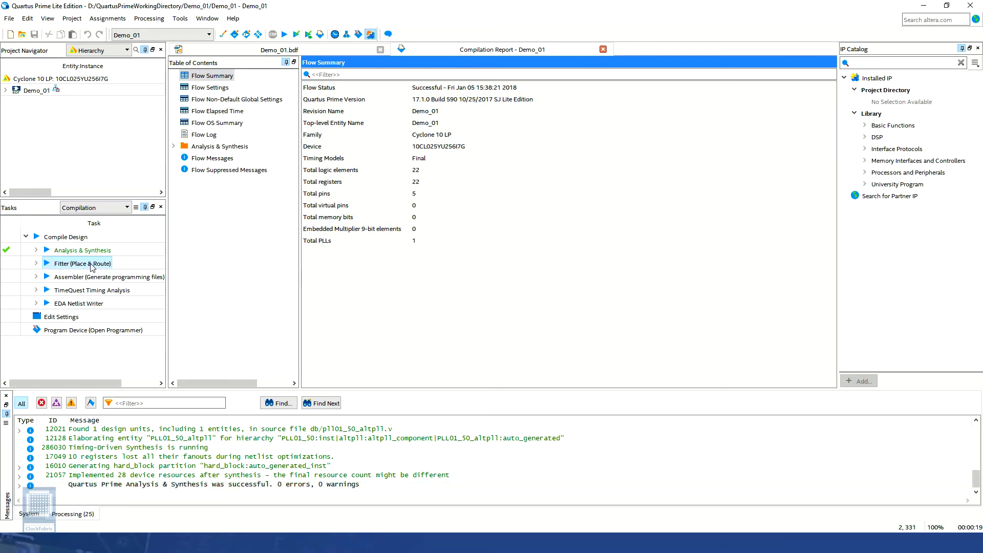
double_click(91, 265)
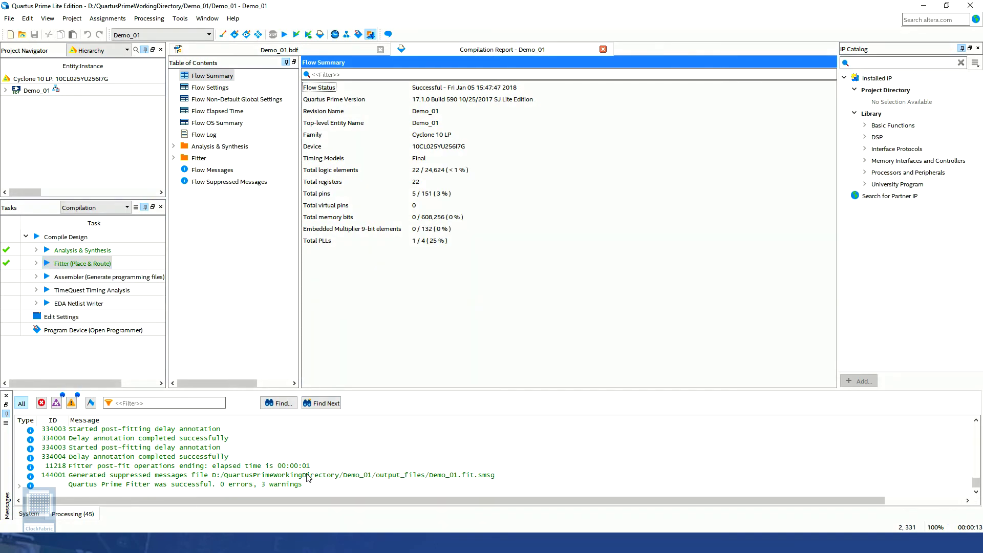
click(305, 486)
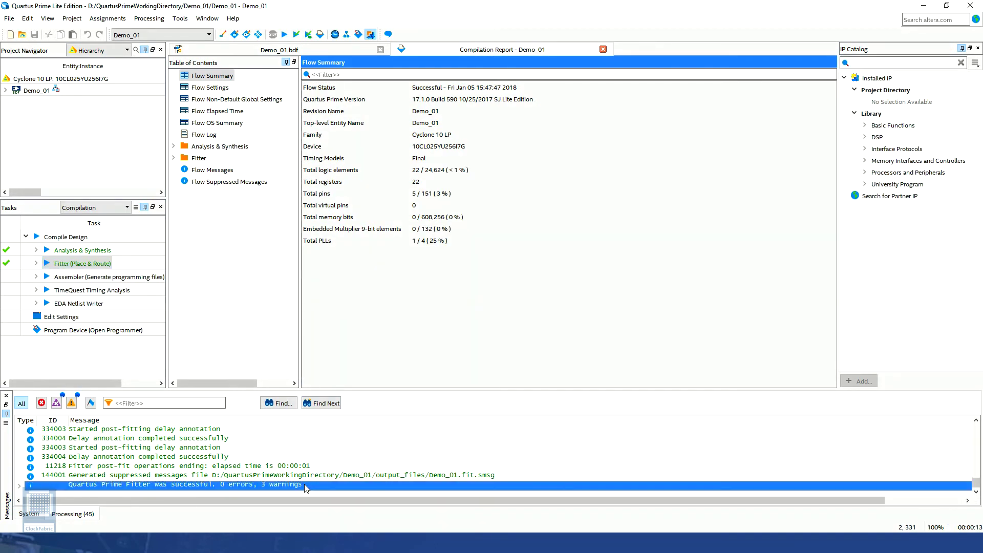
- Filter the compilation messages to warnings and critical warnings and review each one
click(72, 403)
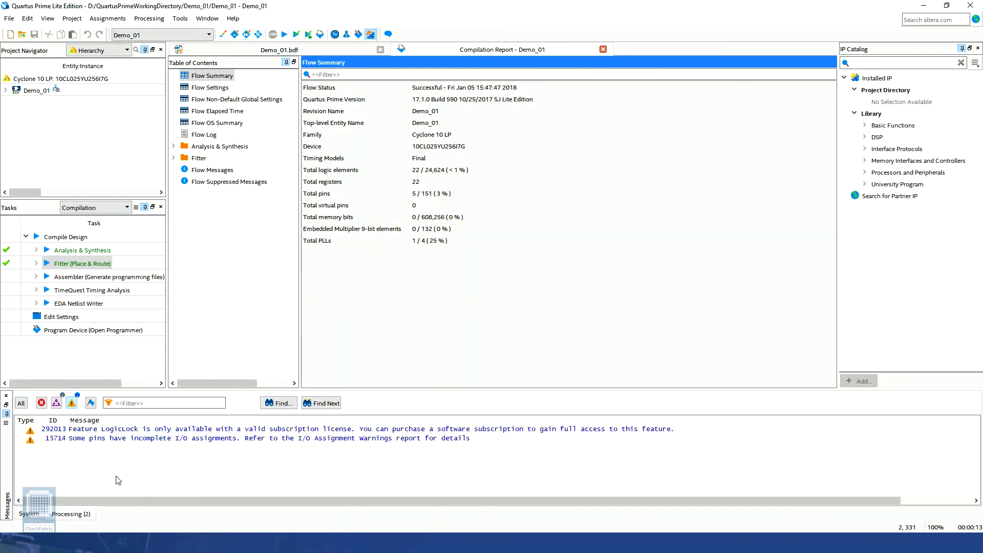
click(119, 430)
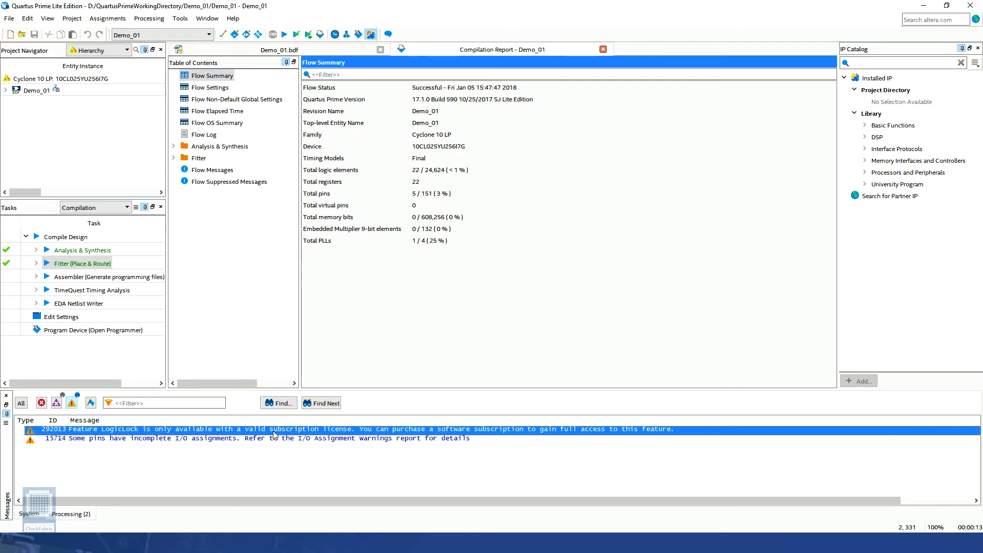
click(155, 440)
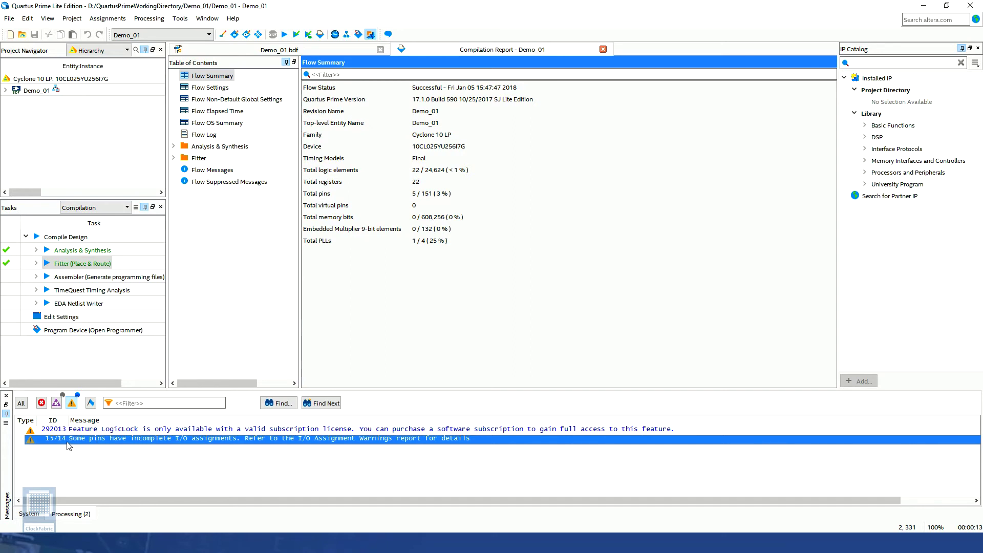
click(56, 403)
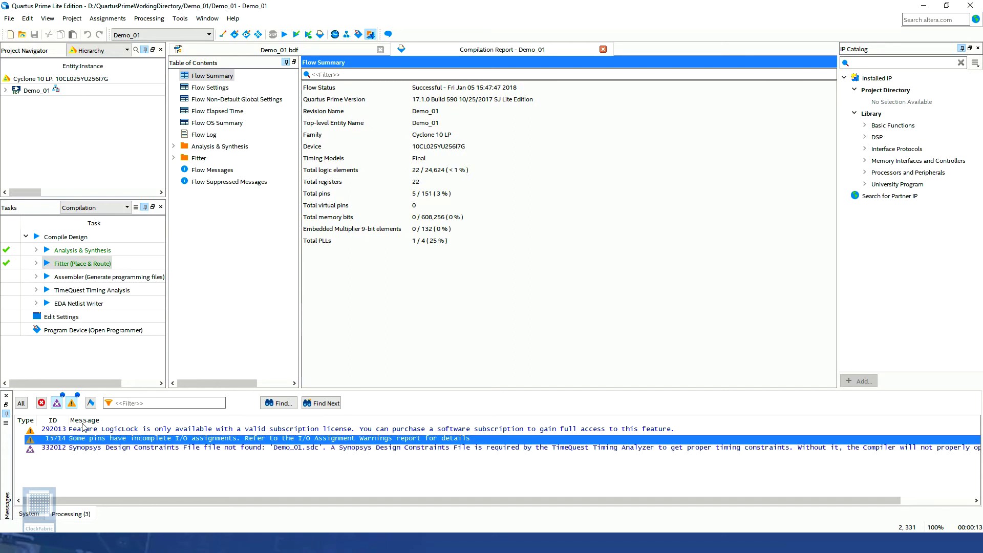
click(105, 449)
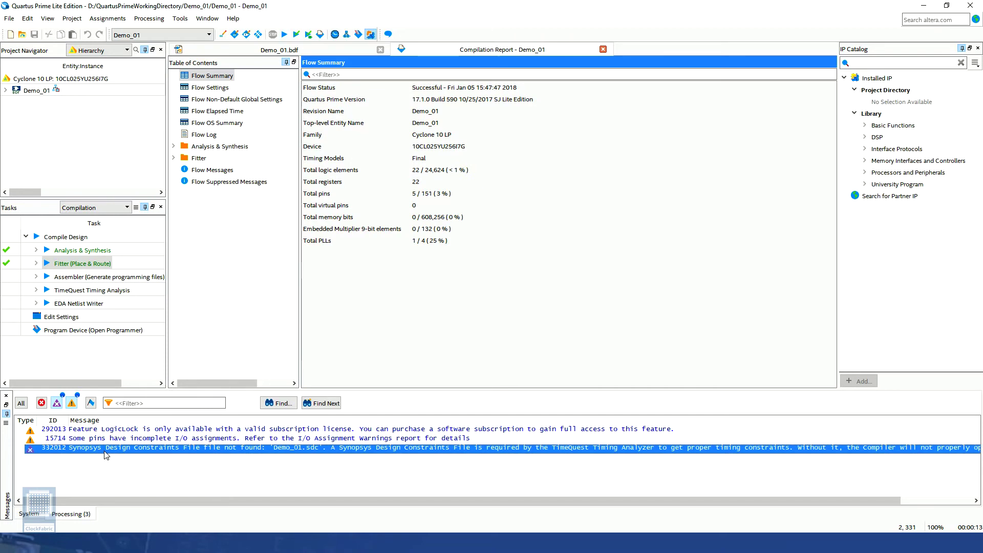
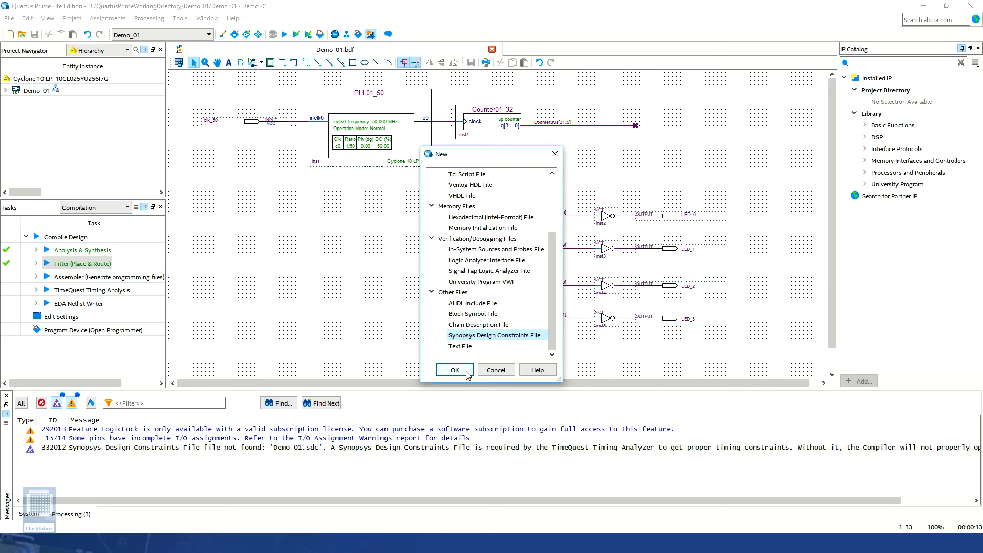
- Create a new Synopsys Design Constraints File and save it in the project folder as Demo_01.sdc
click(454, 370)
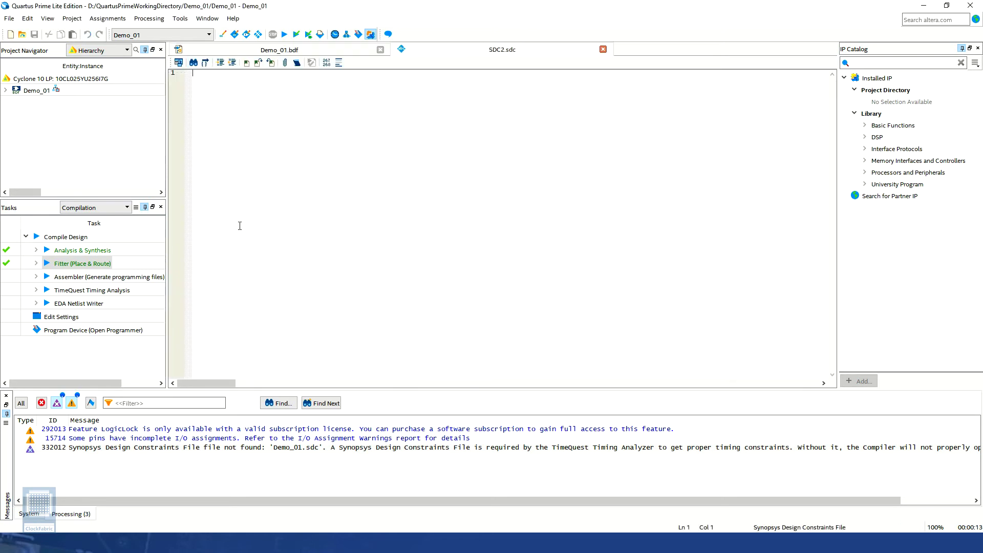
click(9, 18)
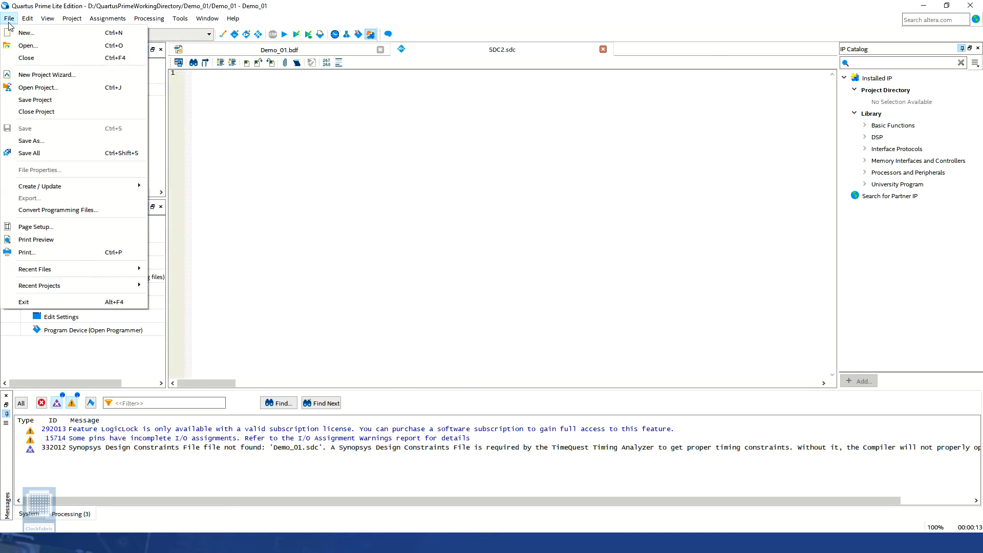
click(31, 140)
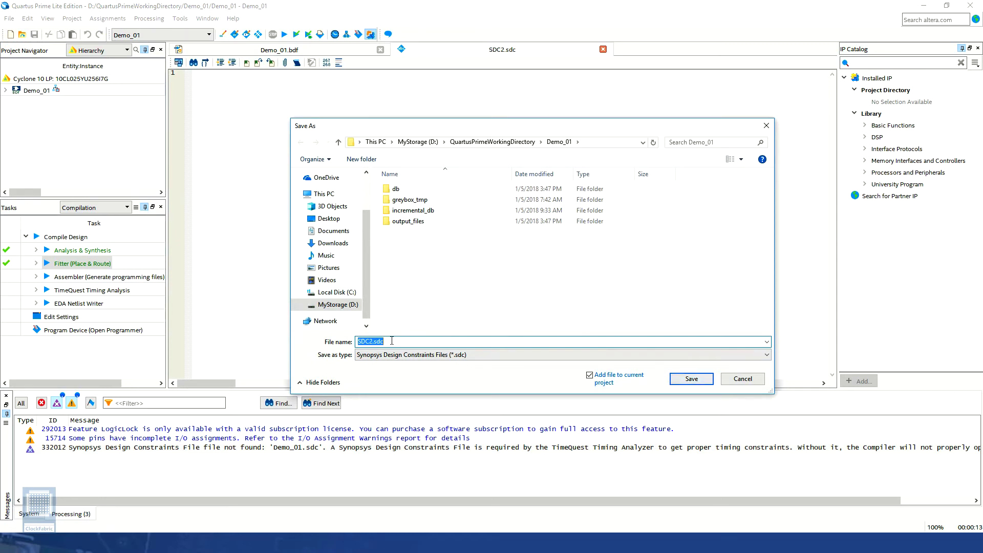
text(Demo)
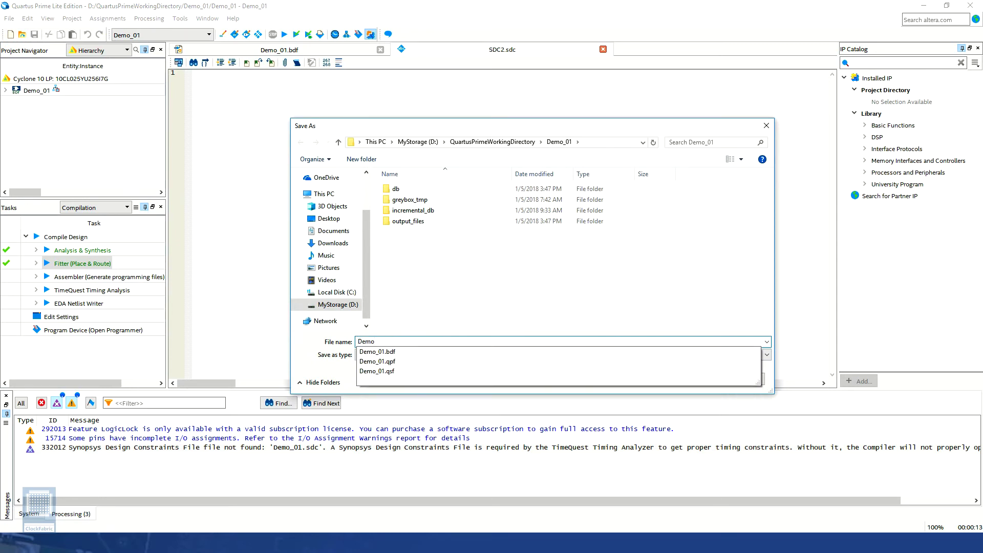
text(_01)
key(Return)
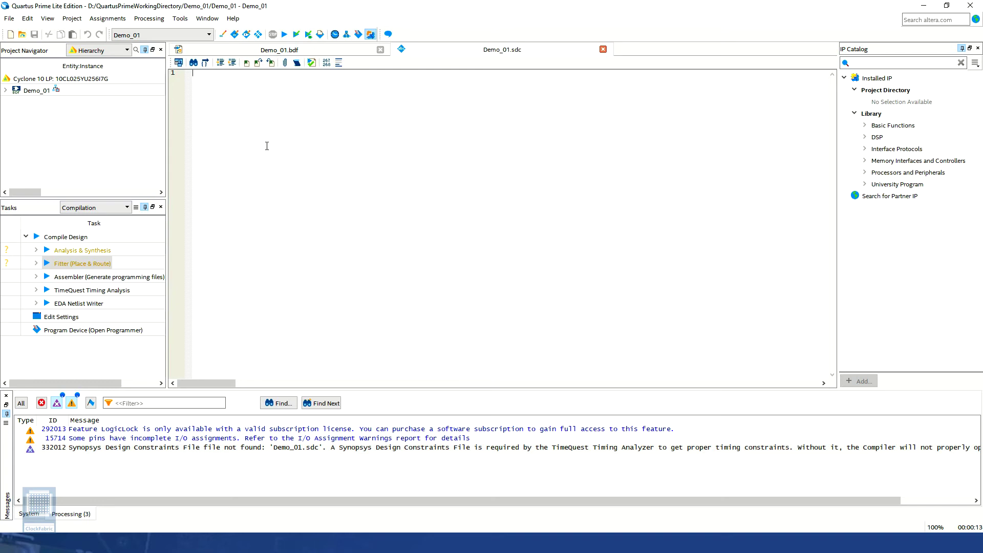
- Insert a Create Clock constraint named clk_50 with a period of 20.0 ns and target clk_50
click(28, 19)
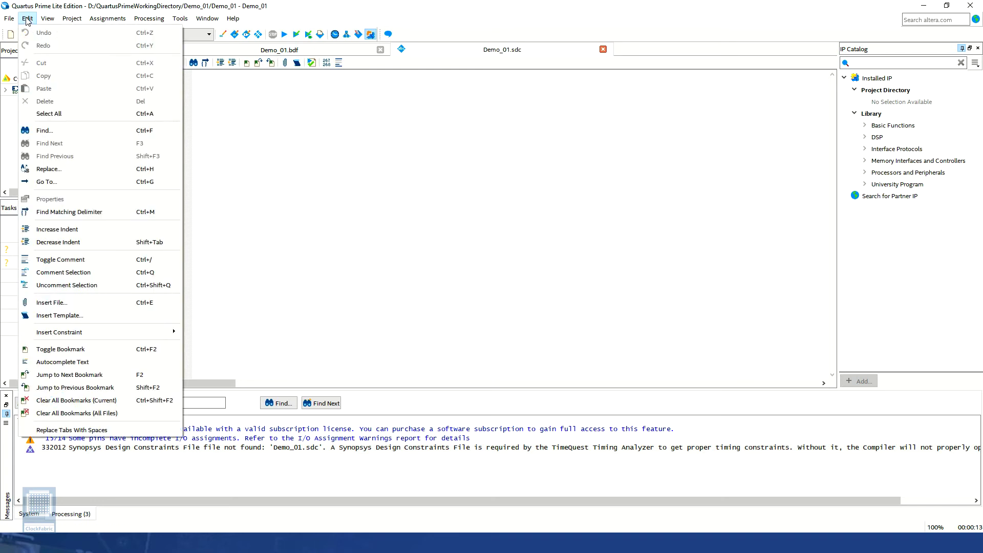
mouse_move(96, 333)
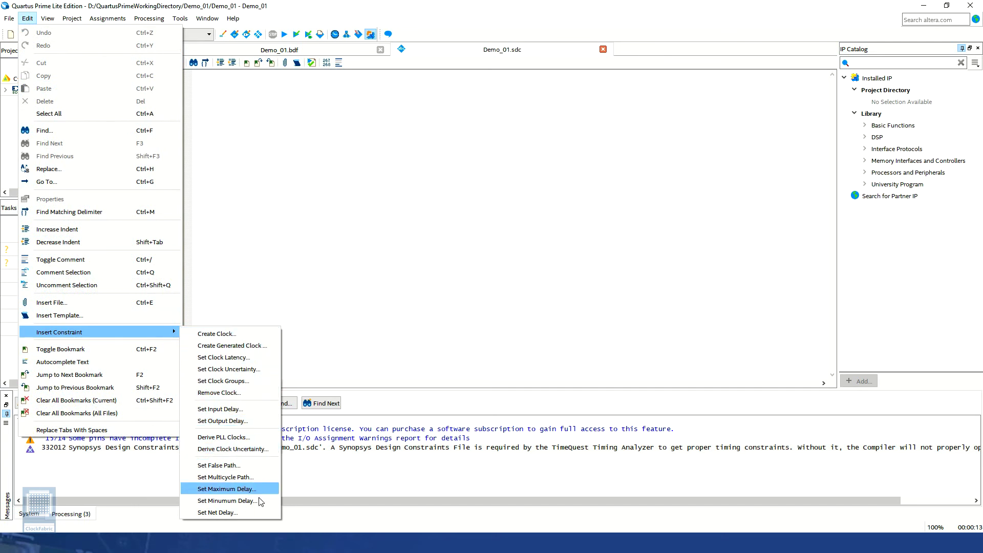
click(270, 336)
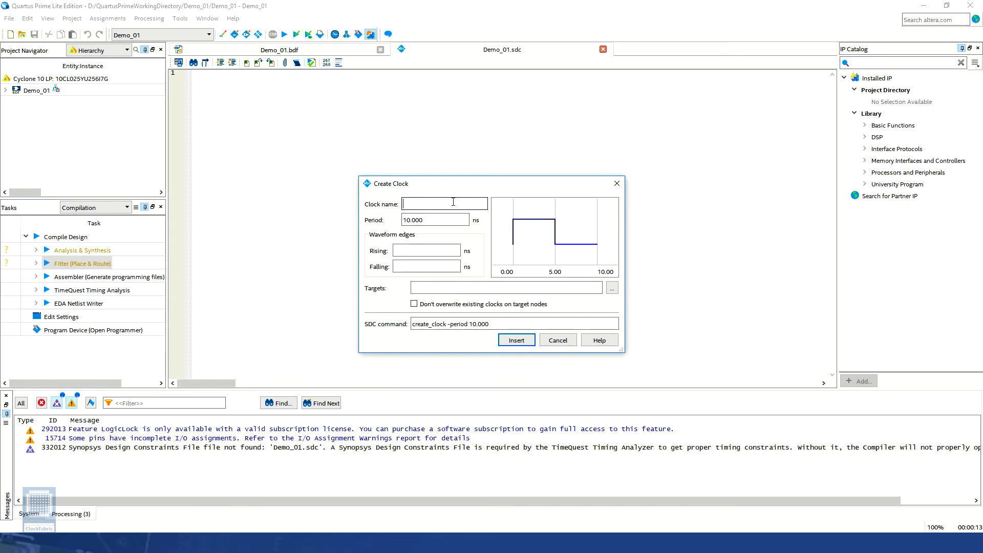
text(clk_50)
double_click(430, 219)
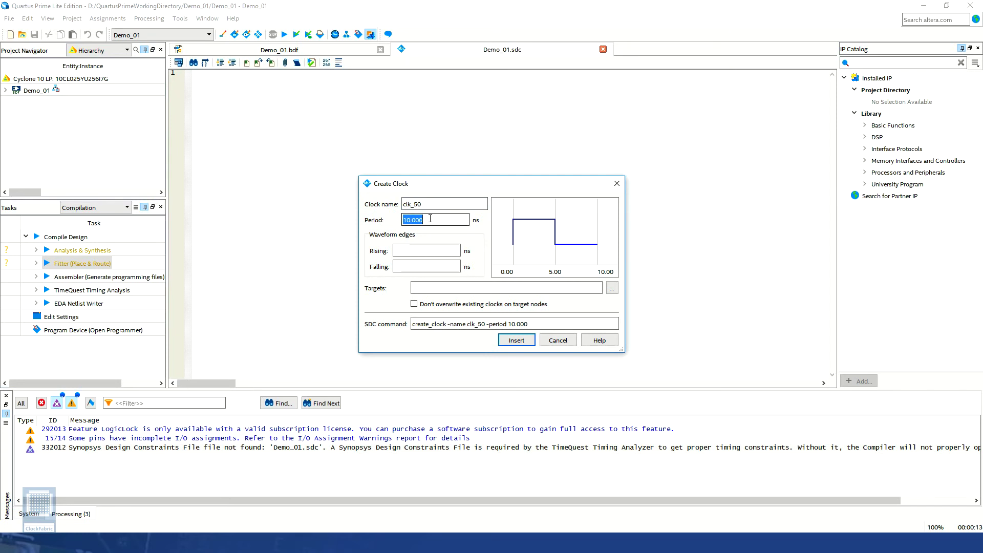
text(20.0)
click(456, 290)
text(c)
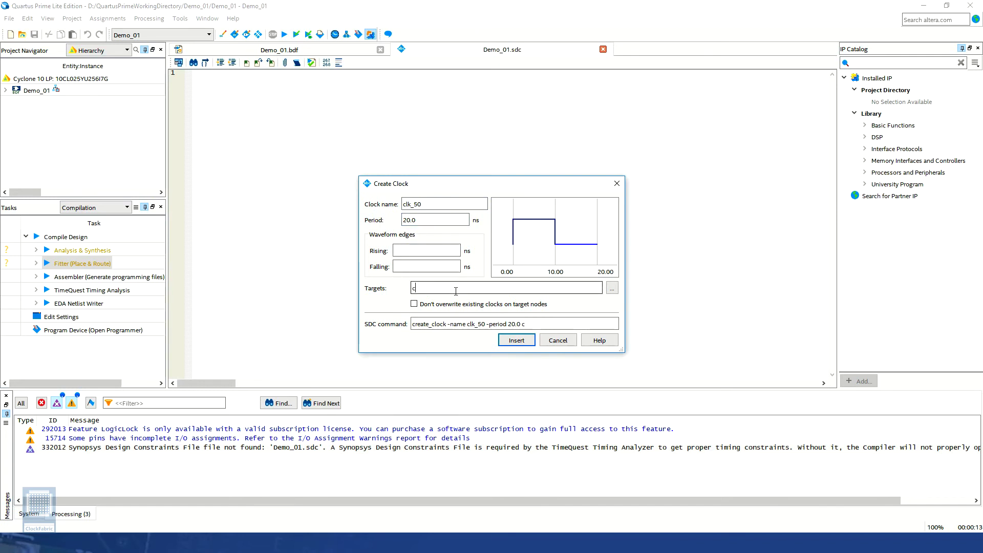
text(lk_50)
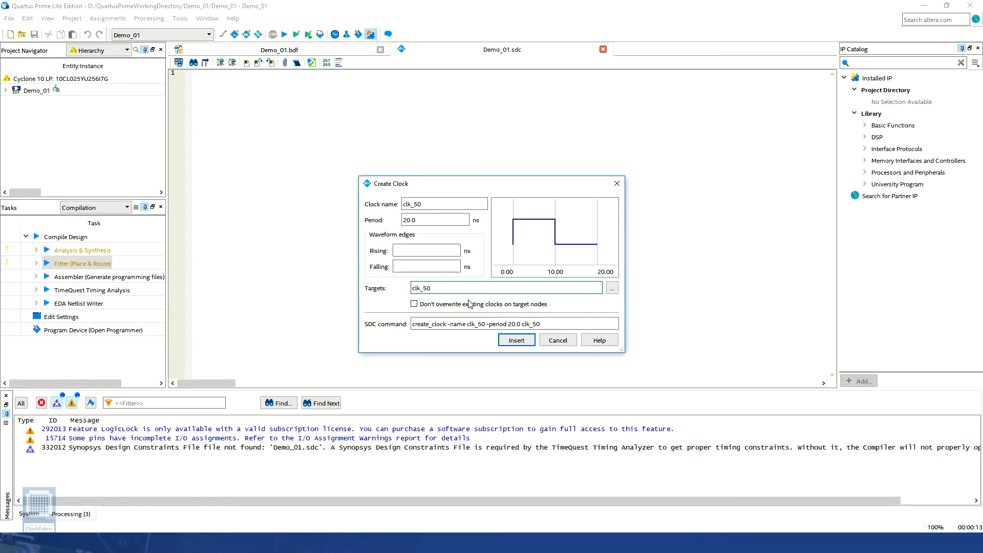
click(517, 340)
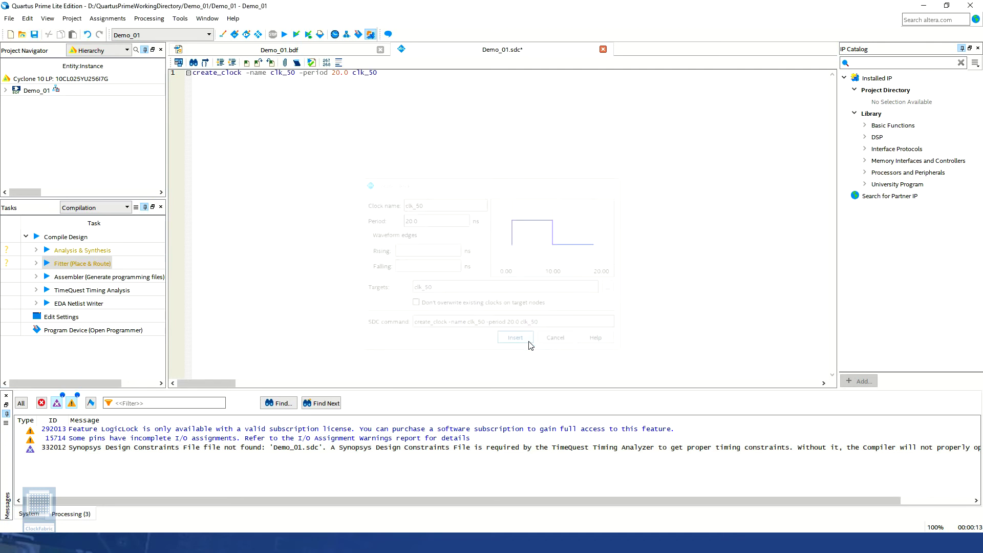
- Insert a Derive PLL Clocks constraint on the line below create_clock, with the option to create base clocks turned off
click(399, 76)
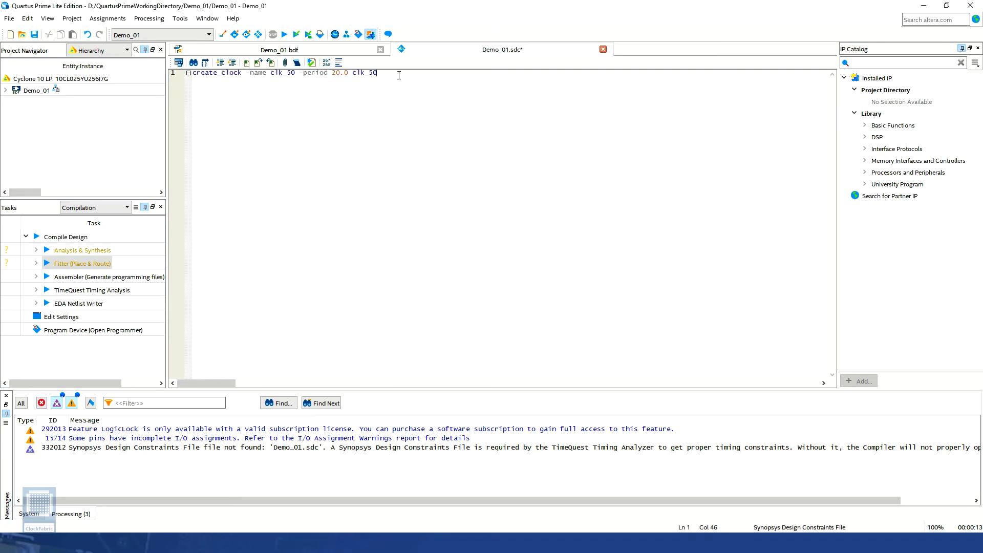
key(Return)
click(28, 18)
mouse_move(153, 332)
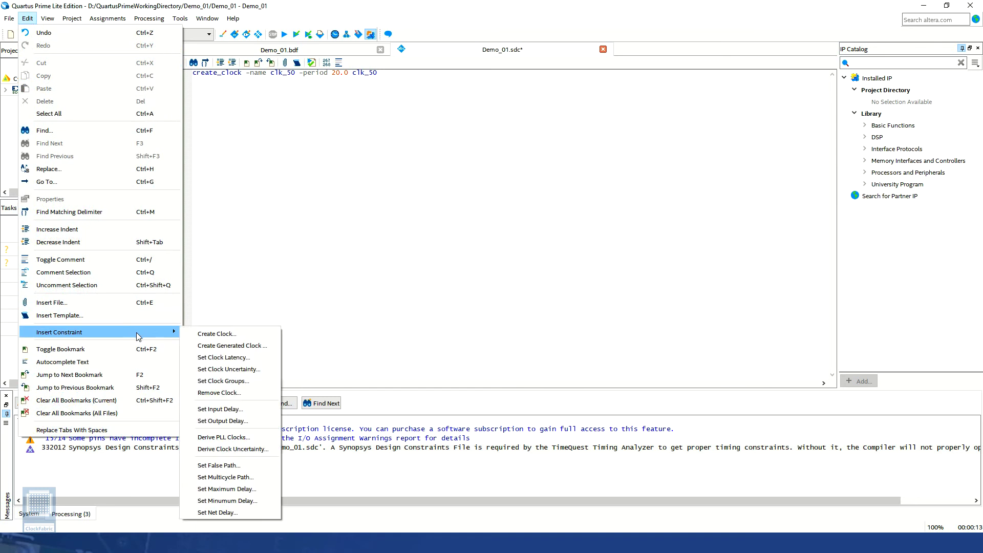
click(267, 438)
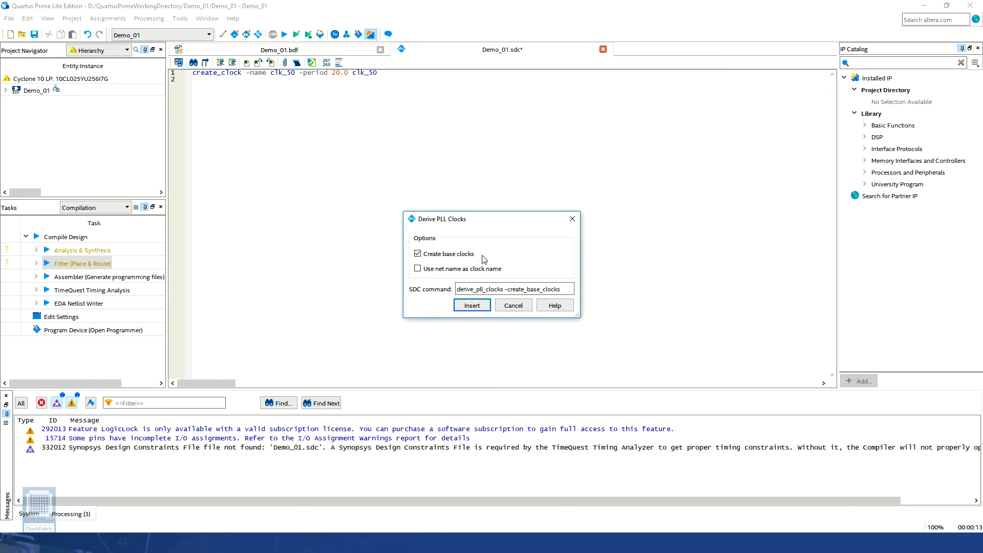
click(418, 255)
click(484, 310)
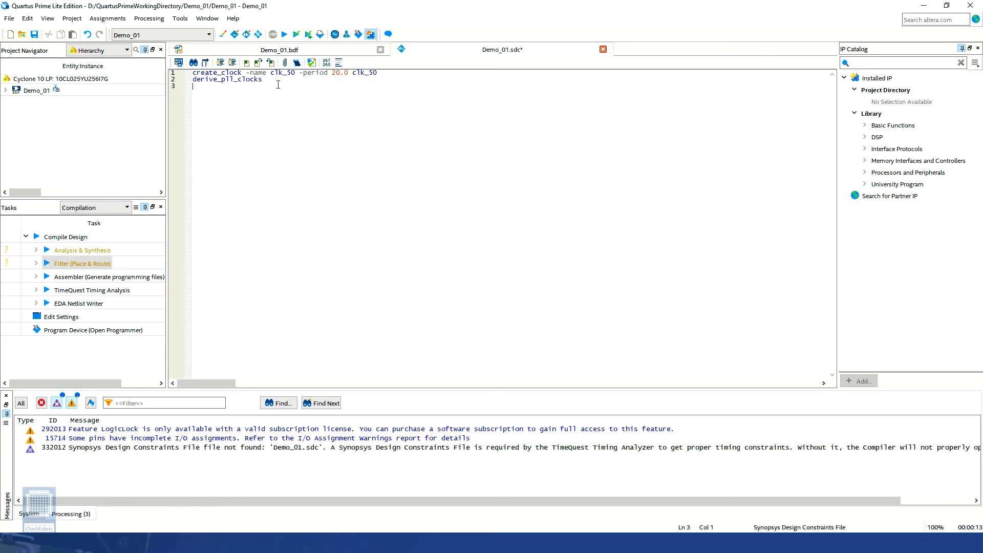
- Insert a Derive Clock Uncertainty constraint on the line below derive_pll_clocks, with both of its options turned off
click(28, 20)
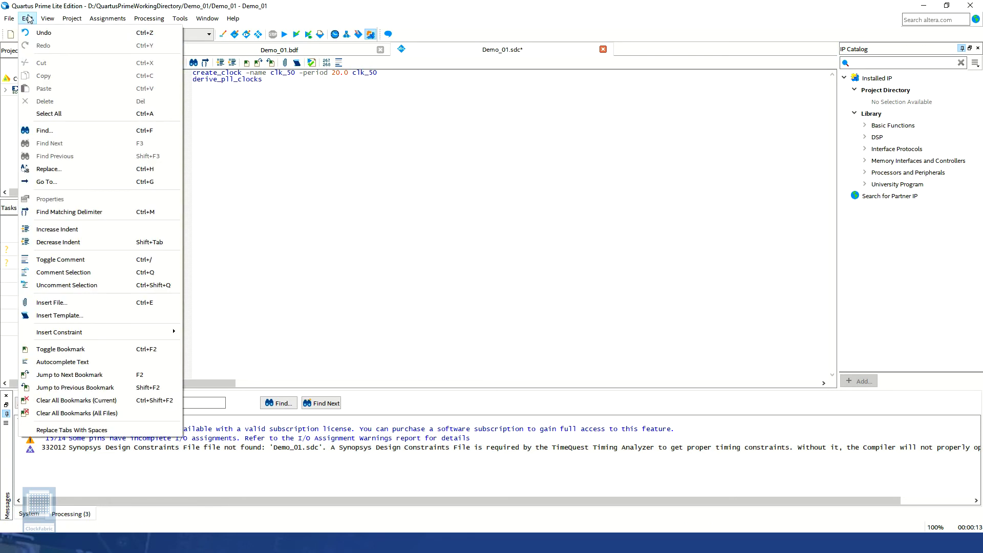
mouse_move(133, 334)
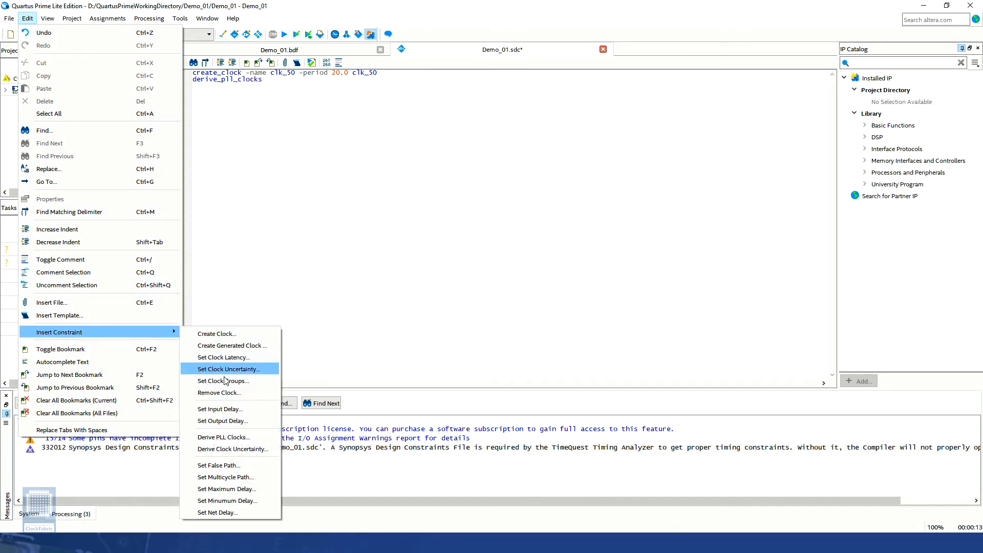
click(272, 450)
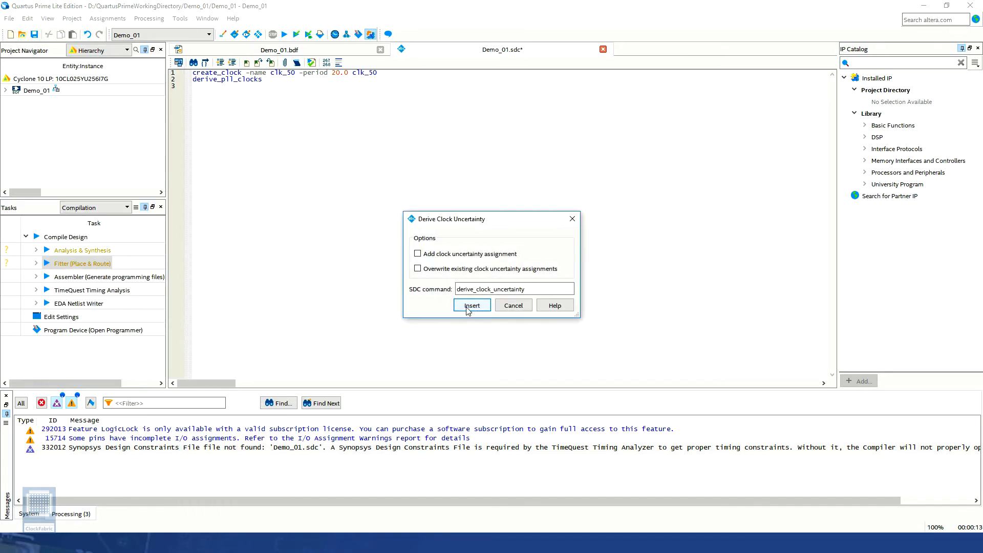
click(469, 307)
- Save the Demo_01.sdc constraints file and close it
click(10, 18)
click(40, 105)
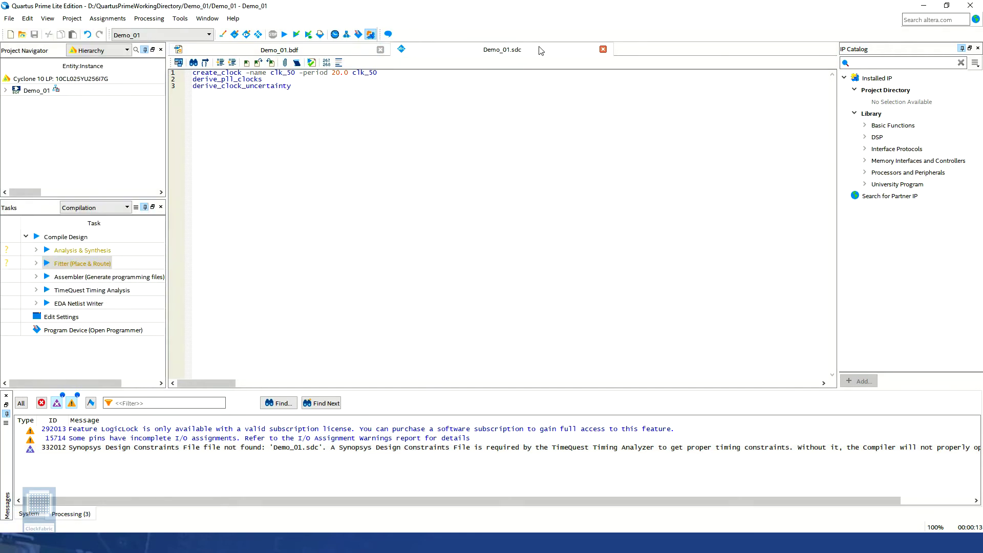
click(604, 49)
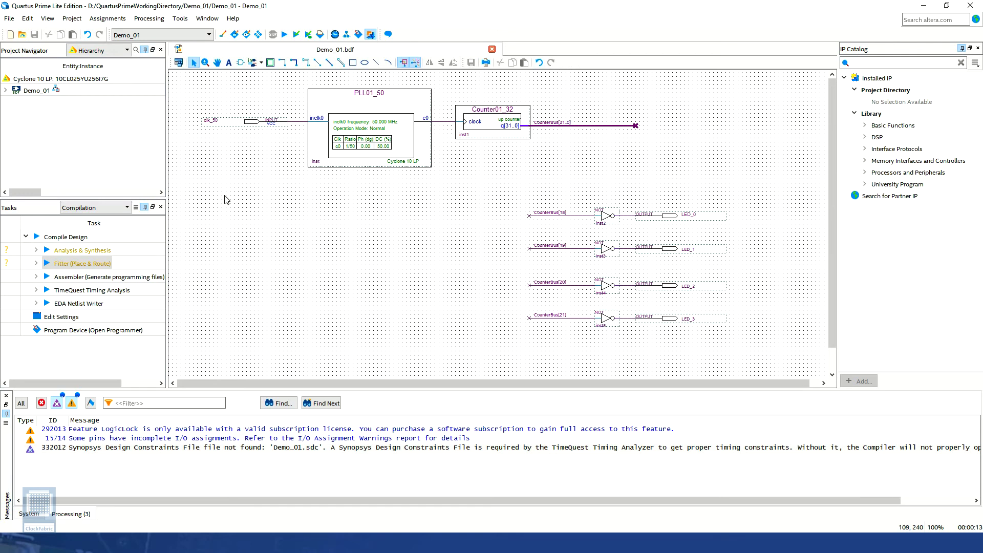
- Run the full Compile Design flow and filter the compilation messages to warnings
click(84, 238)
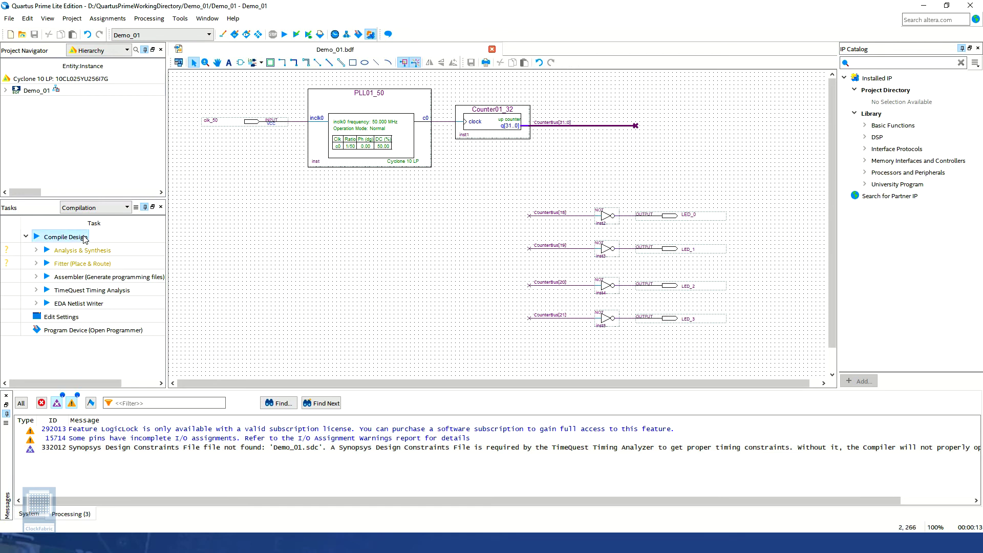
double_click(85, 238)
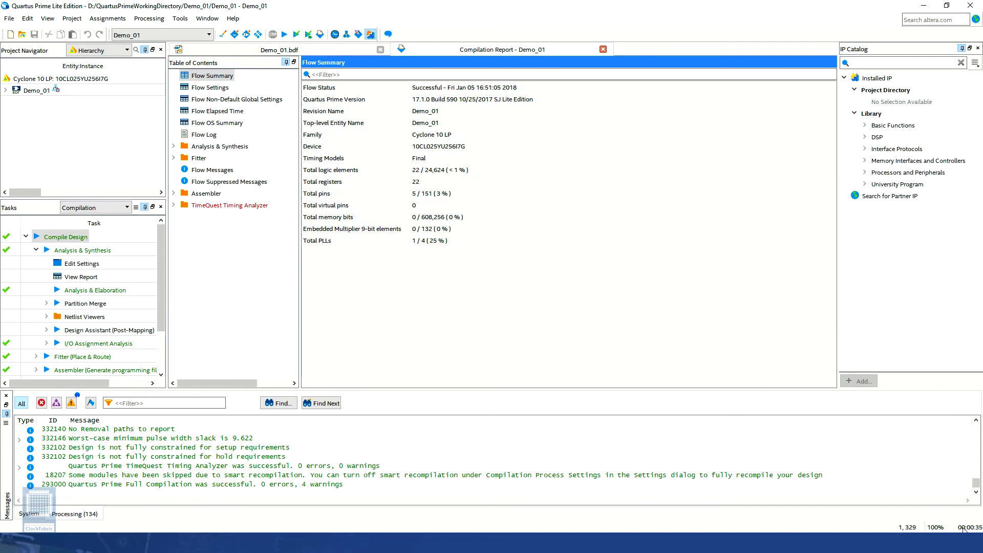
click(72, 403)
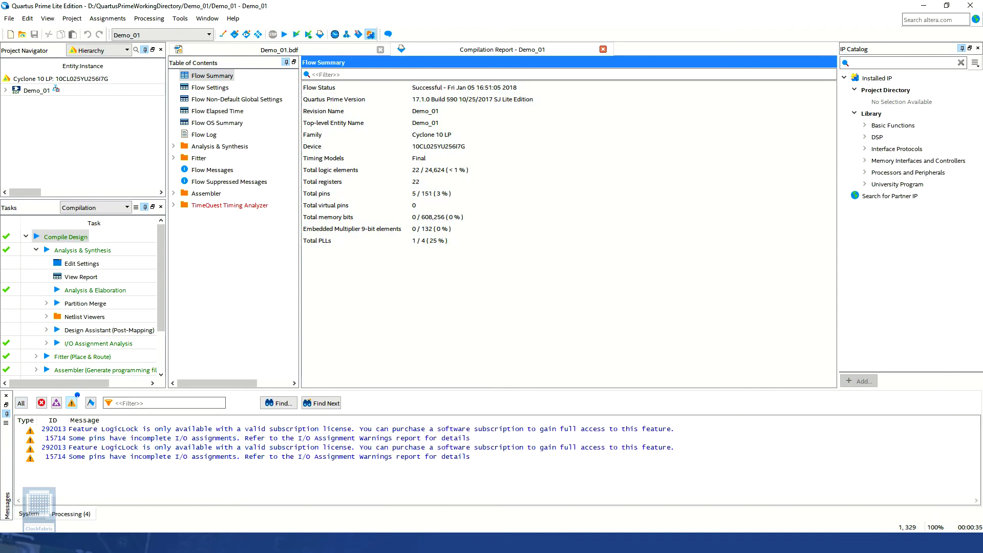
click(229, 475)
- Examine the compilation task list, including the subtasks of the Fitter, Assembler and TimeQuest Timing Analysis stages
click(85, 238)
click(126, 251)
scroll(126, 251, down, 1)
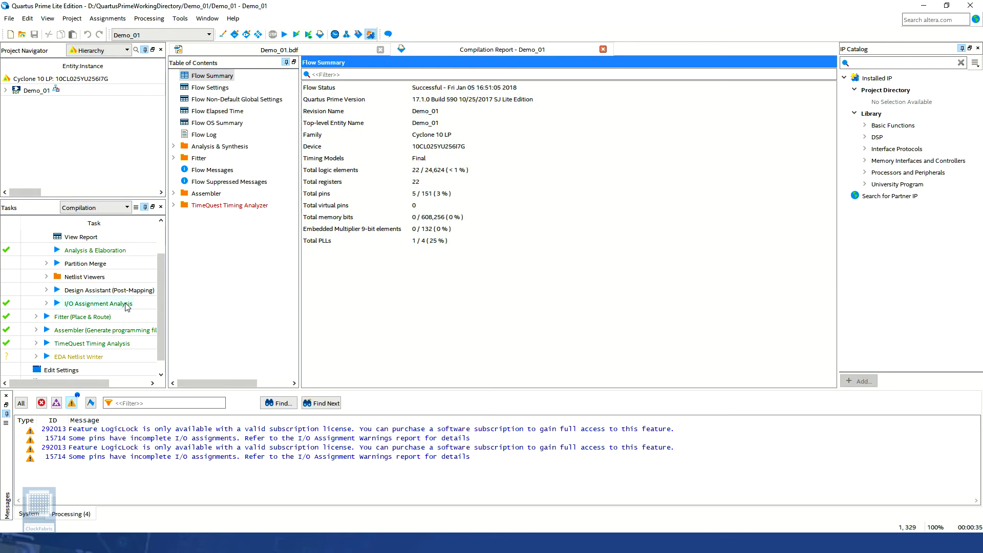
click(36, 317)
scroll(36, 320, down, 2)
scroll(36, 320, down, 2)
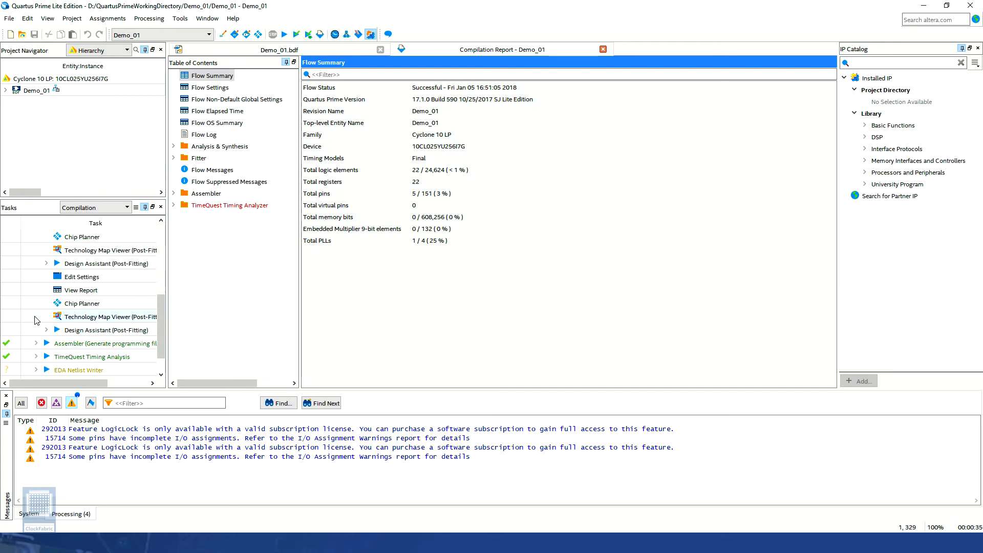
click(36, 317)
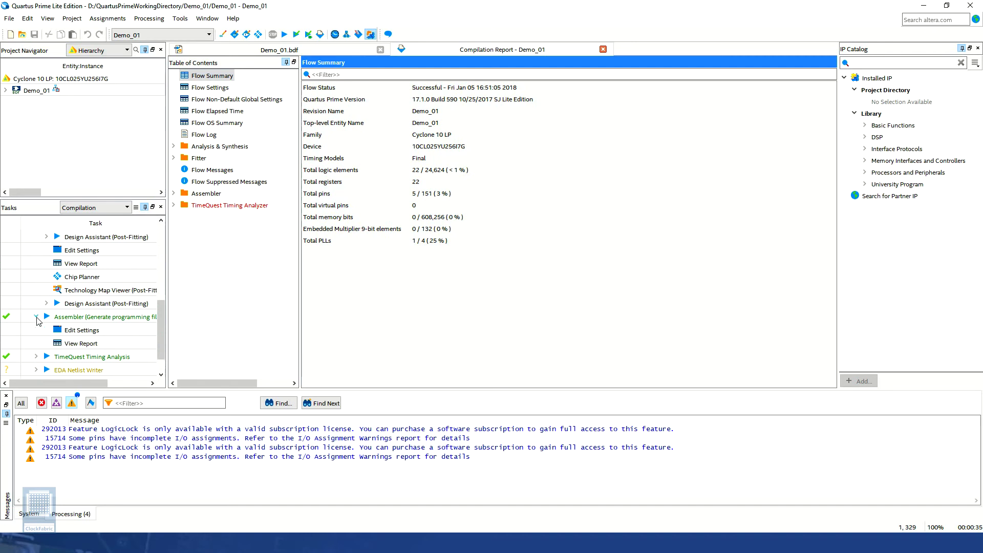
scroll(37, 321, down, 1)
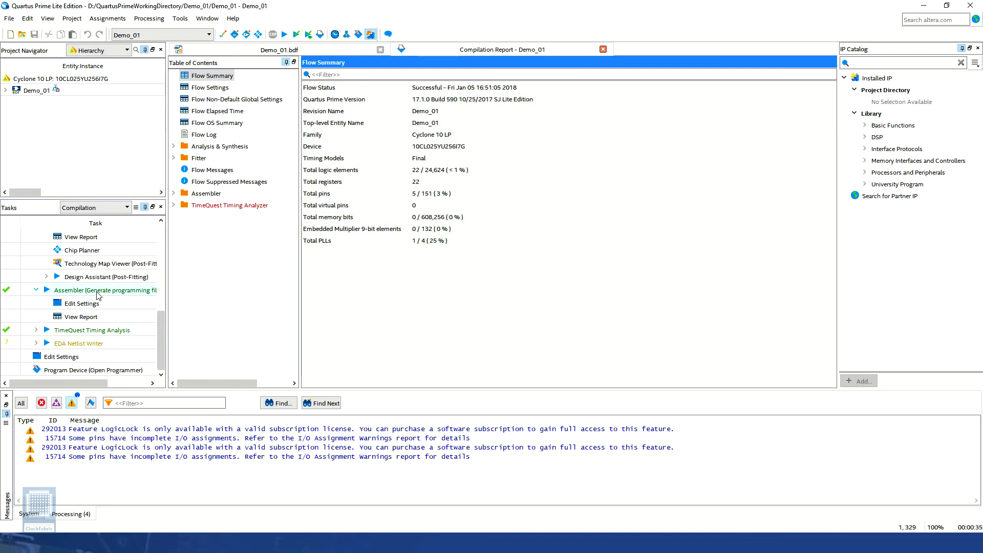
click(36, 330)
scroll(88, 311, down, 1)
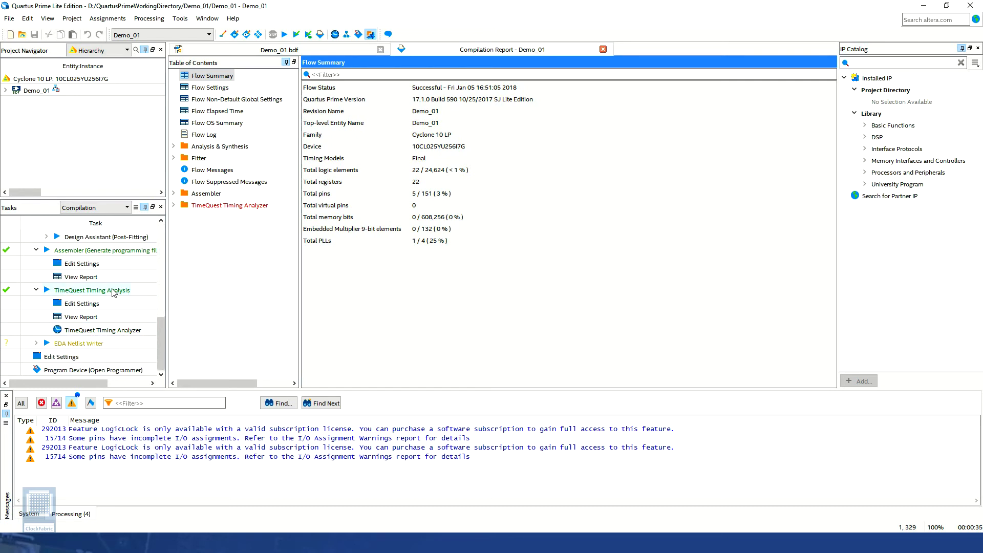
- View the TimeQuest Timing Analysis report summary, check the EDA Netlist Writer task, and close the compilation report
click(137, 293)
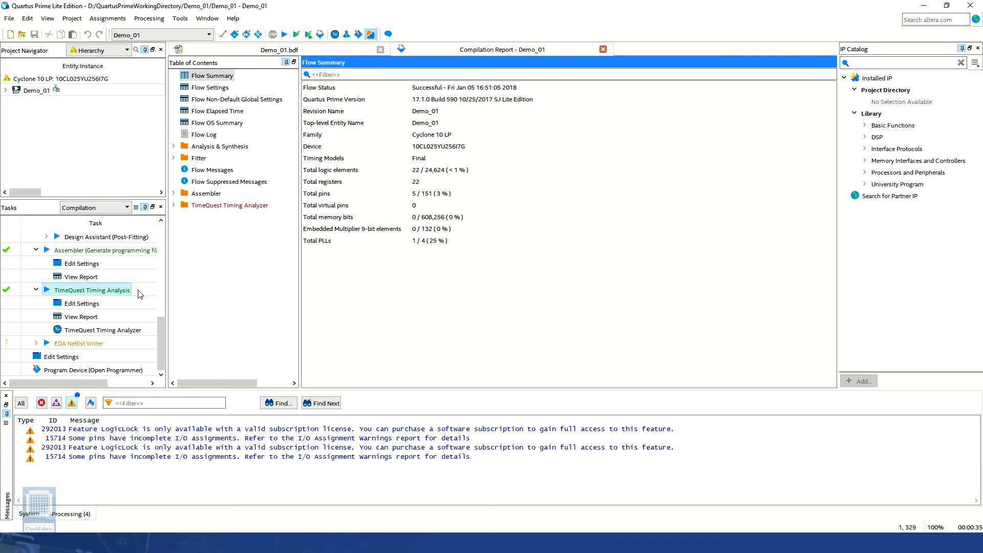
double_click(91, 318)
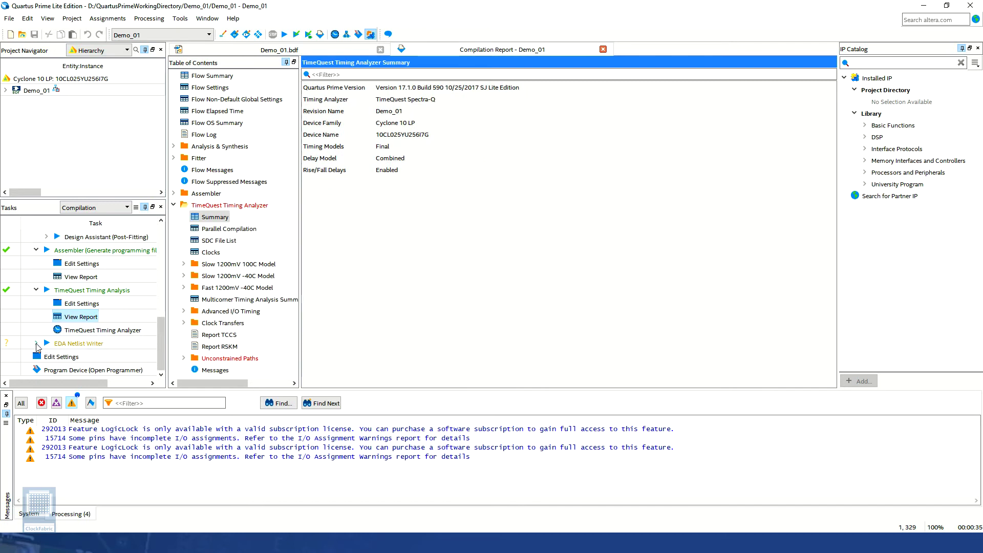
click(79, 346)
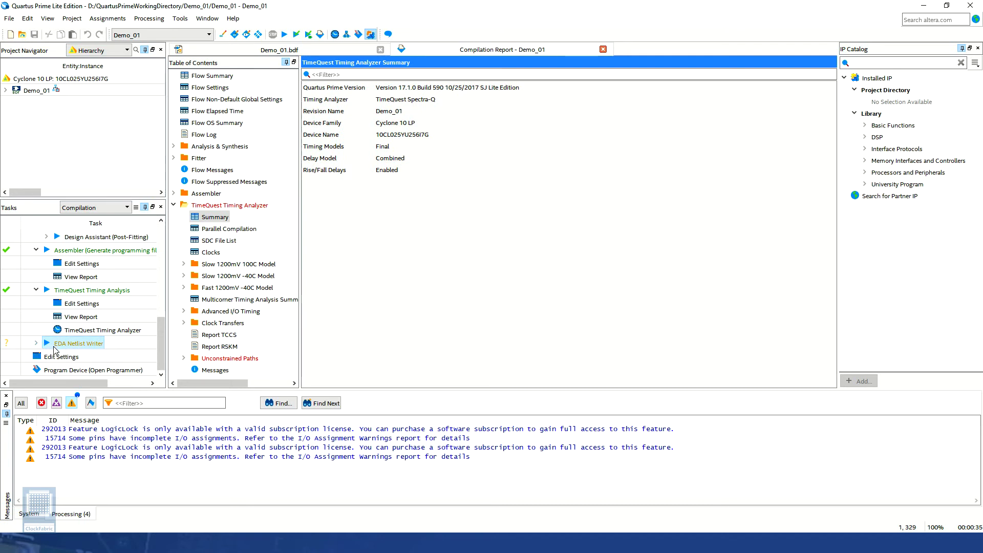
click(345, 342)
click(603, 49)
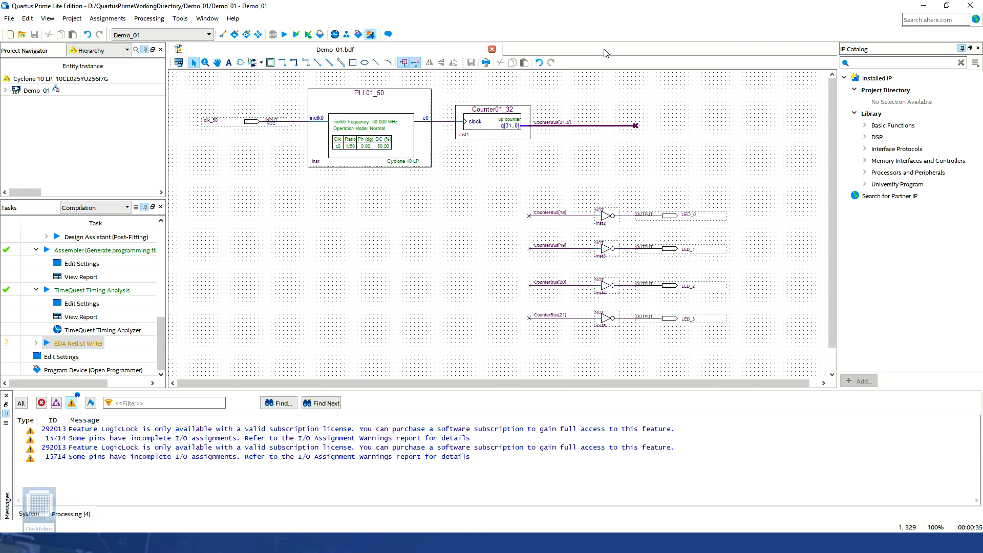
- Collapse the Analysis & Synthesis, Fitter, Assembler and TimeQuest Timing Analysis stages in the compilation task list
scroll(109, 305, up, 5)
scroll(110, 305, up, 1)
click(36, 249)
click(36, 263)
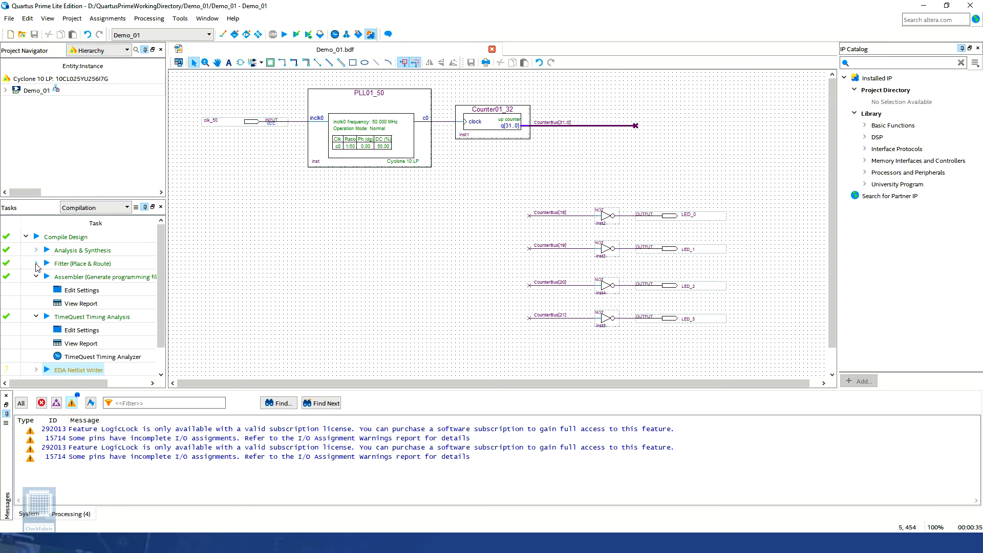
click(36, 277)
click(36, 290)
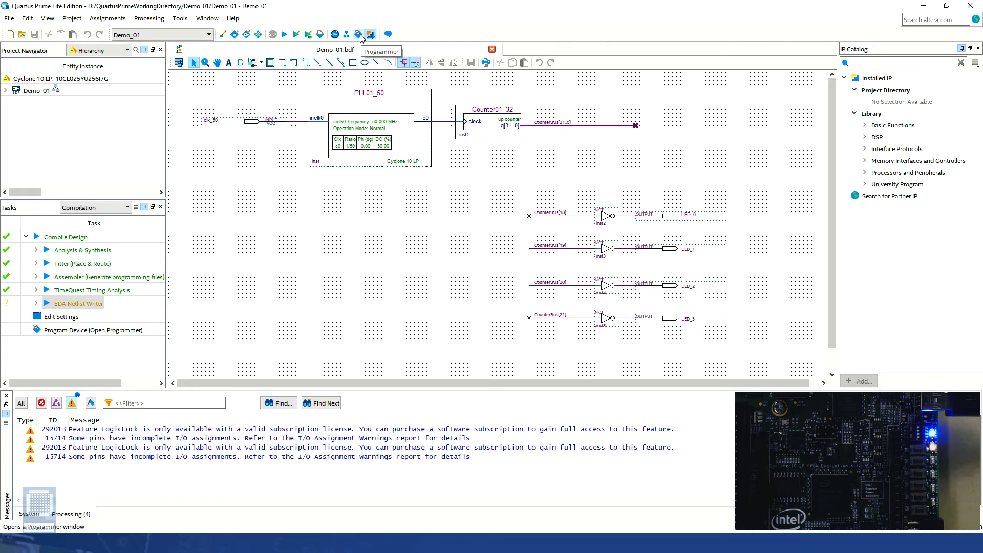
- Open the Programmer for the Demo_01 project
click(181, 19)
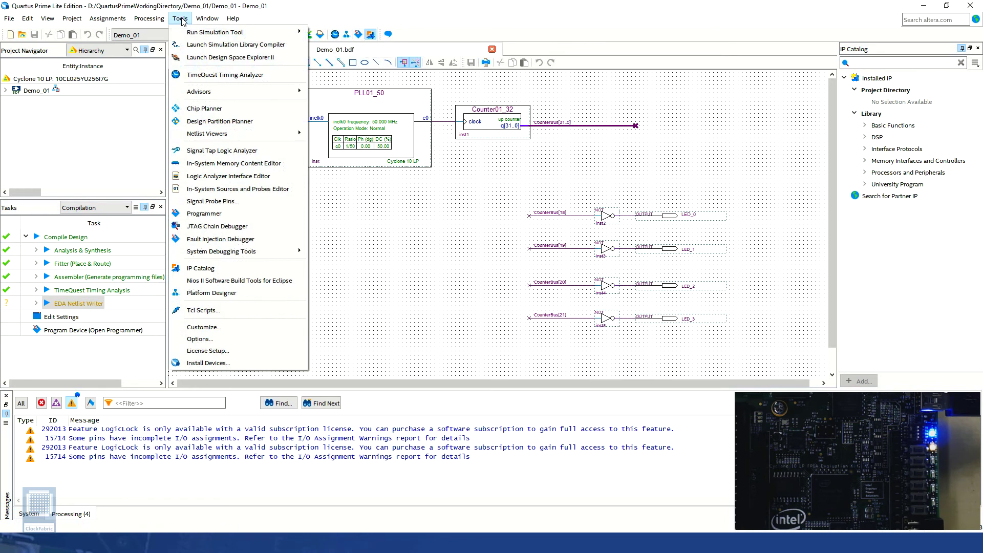
click(215, 213)
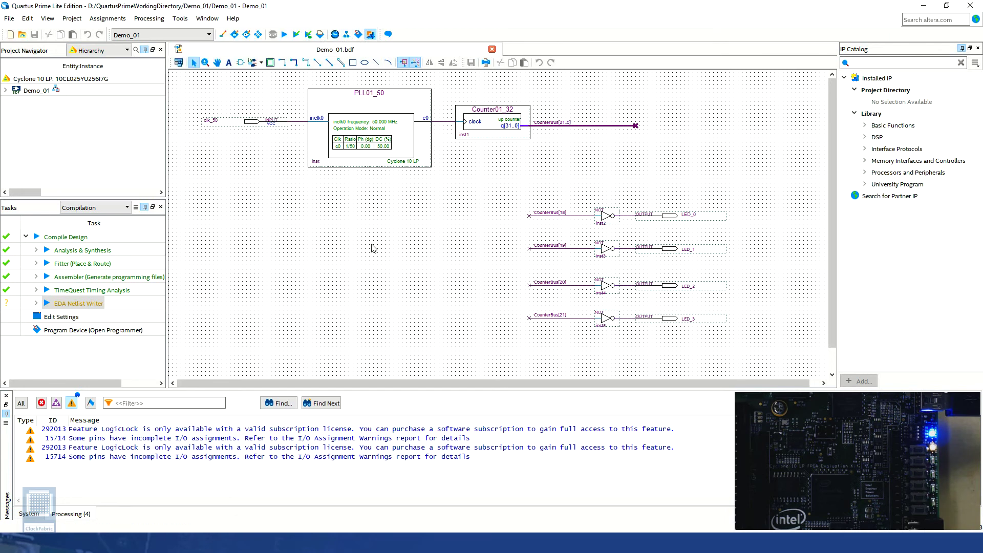
click(153, 333)
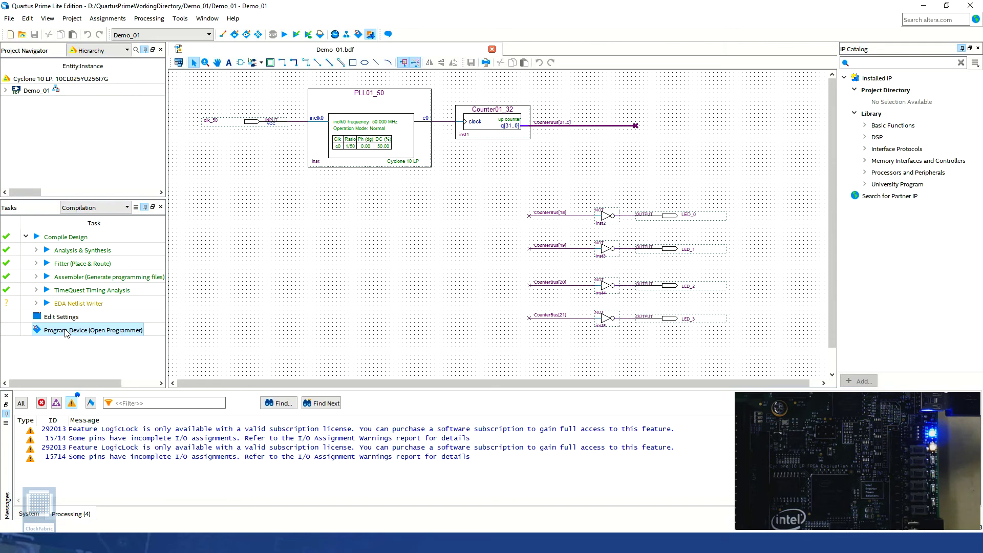
double_click(93, 334)
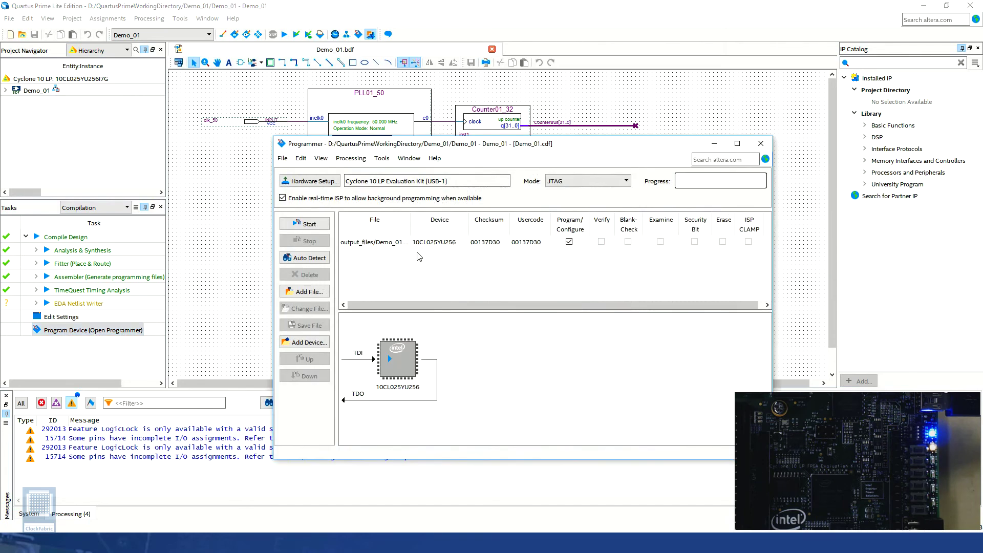
- Check the hardware setup for the Cyclone 10 LP Evaluation Kit and review the available programming modes
click(330, 182)
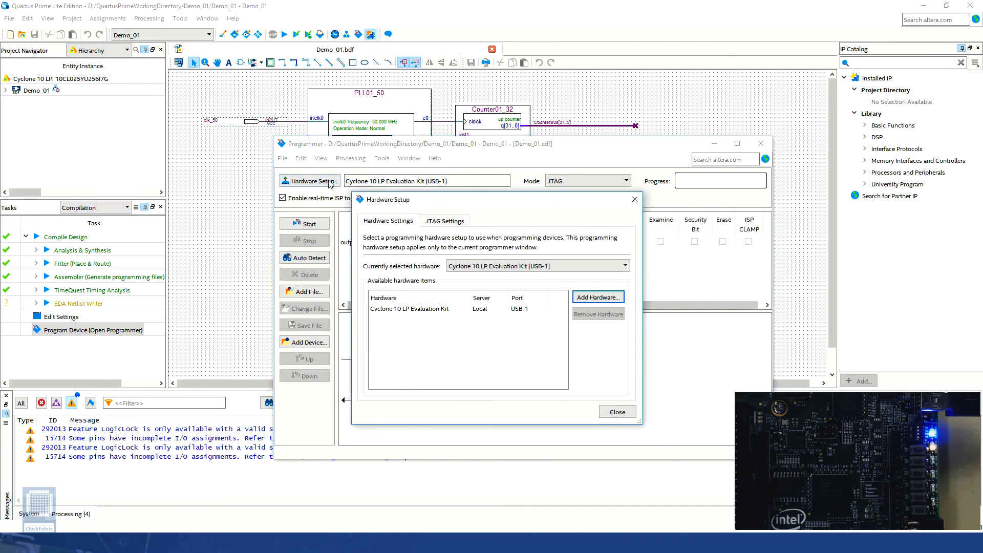
click(415, 310)
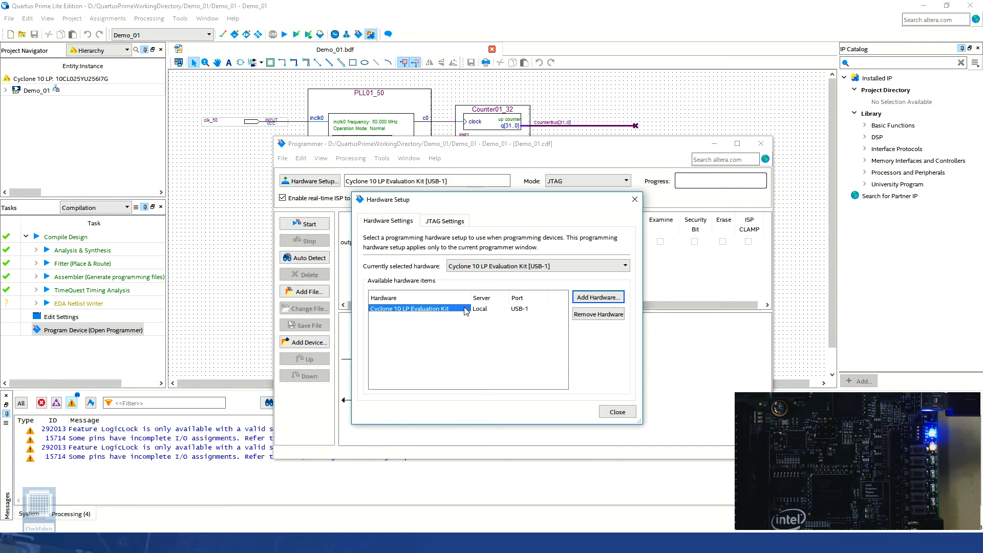
click(614, 413)
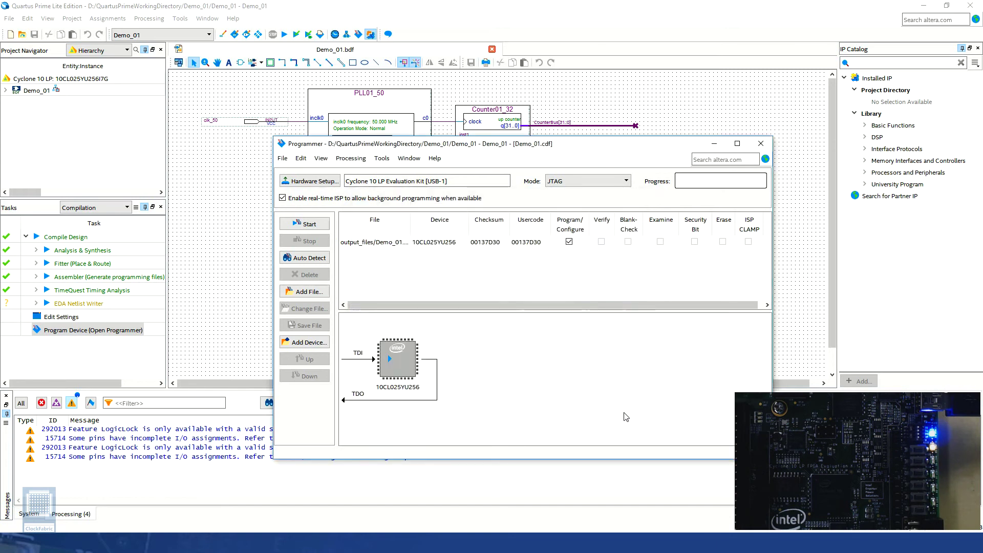
click(592, 182)
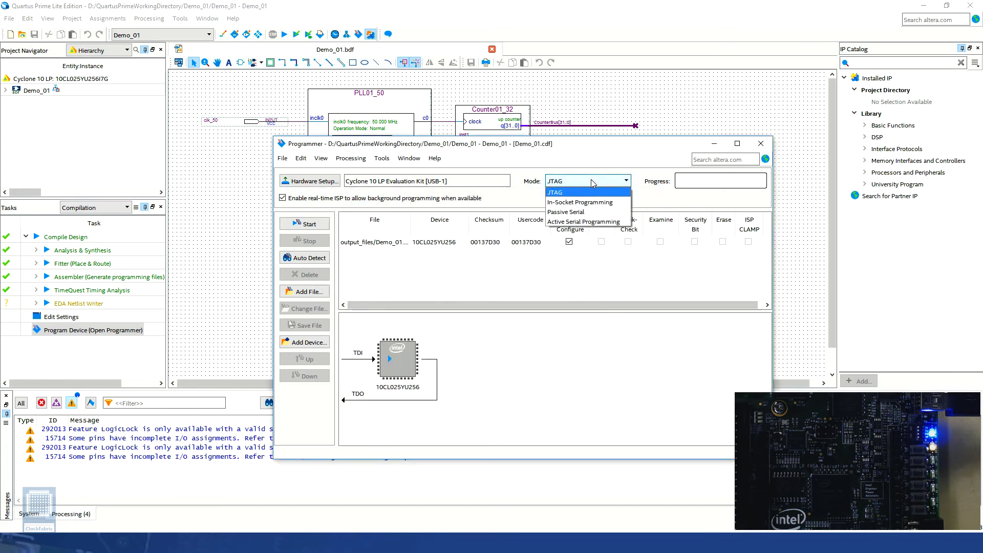
click(593, 183)
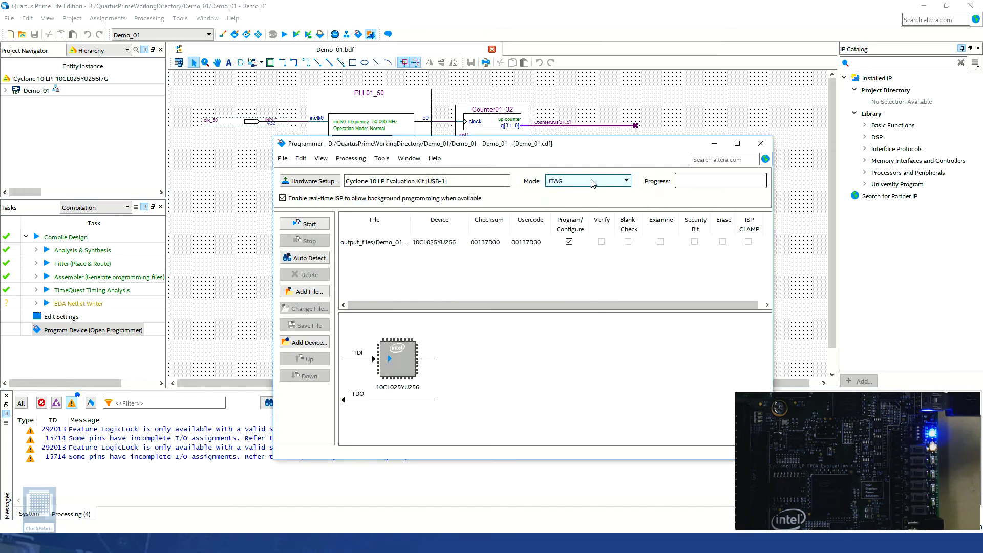
click(321, 261)
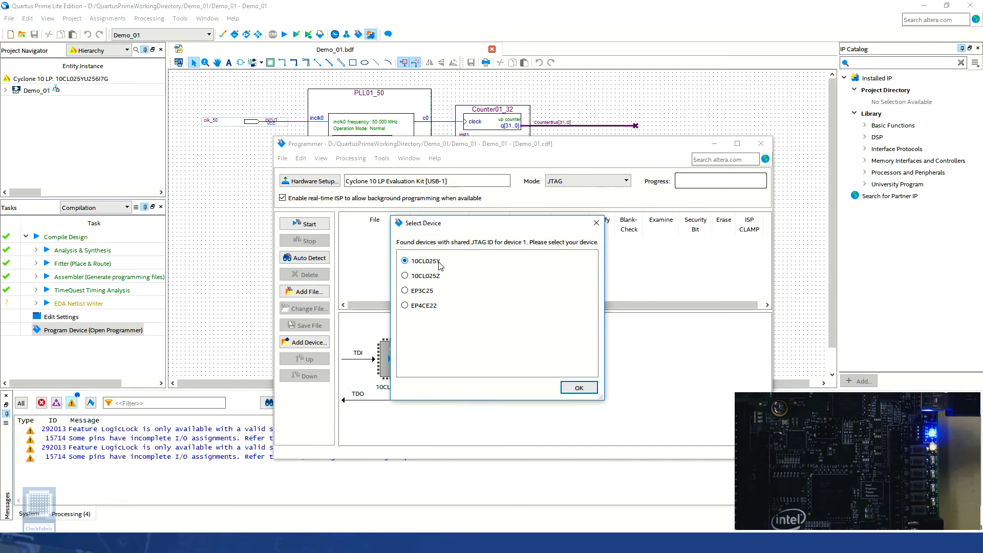
click(577, 388)
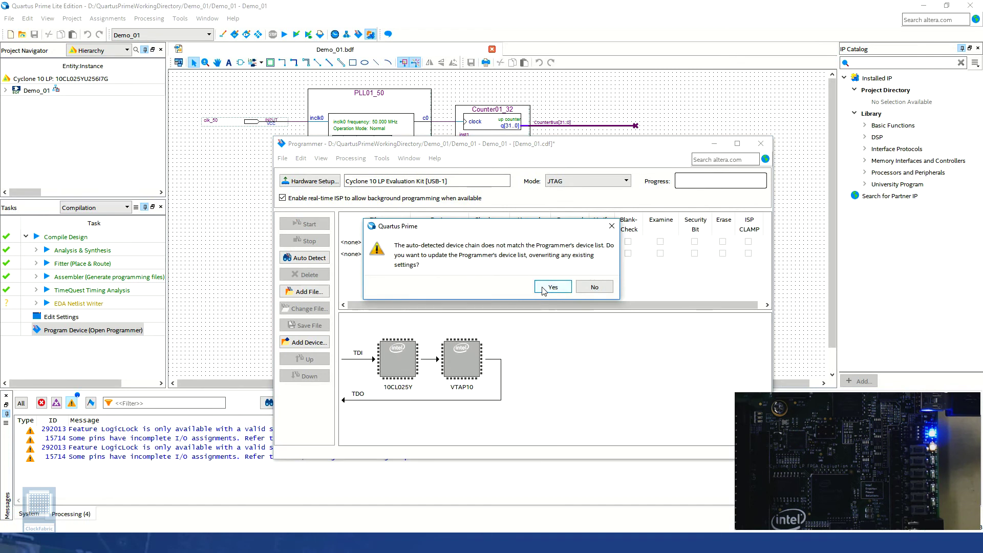
click(543, 288)
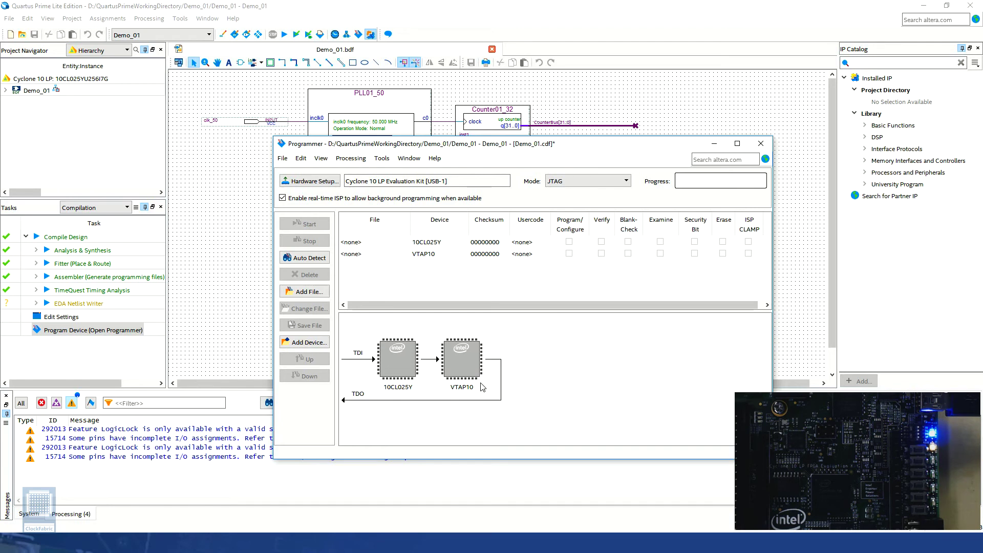
- Assign output_files/Demo_01.sof as the programming file for the 10CL025Y device in the JTAG chain
click(409, 370)
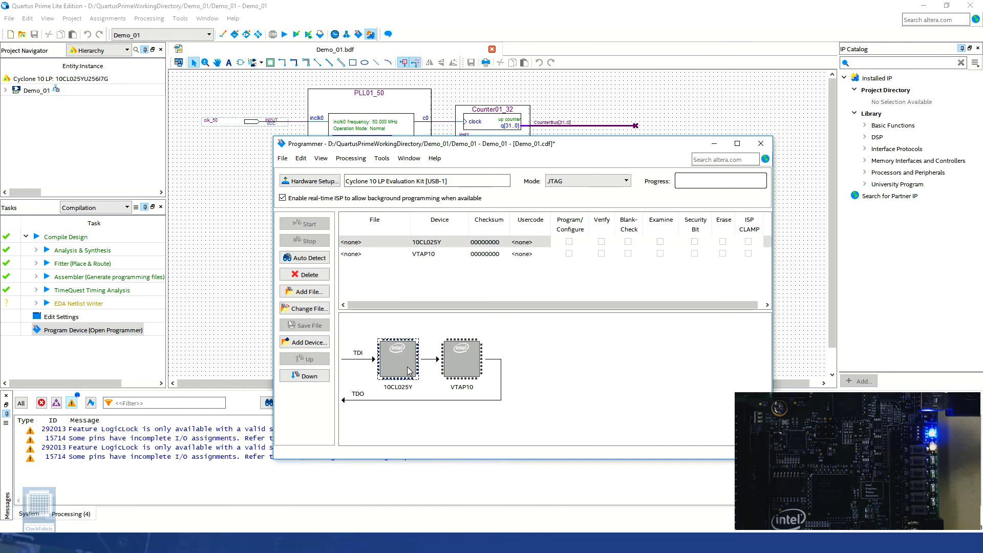
click(388, 243)
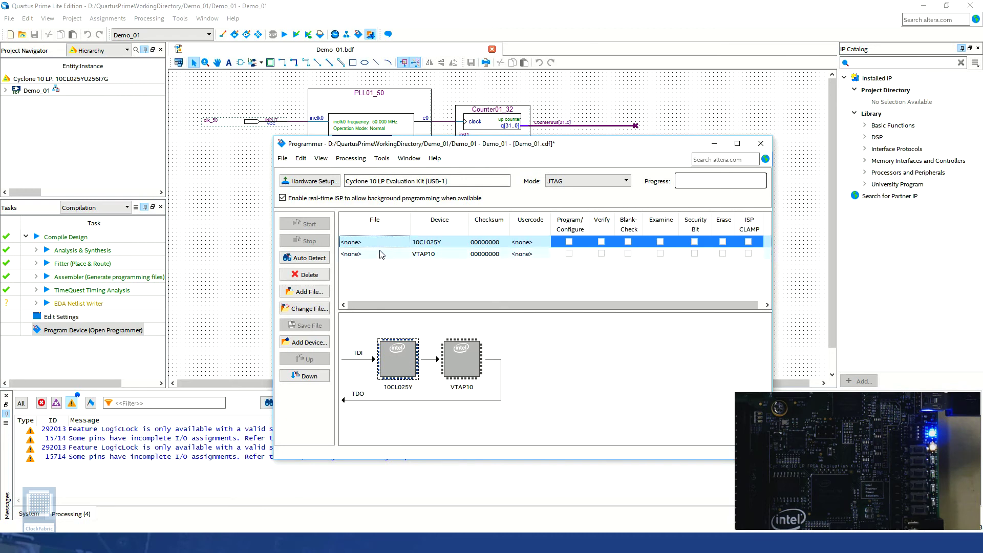
click(322, 310)
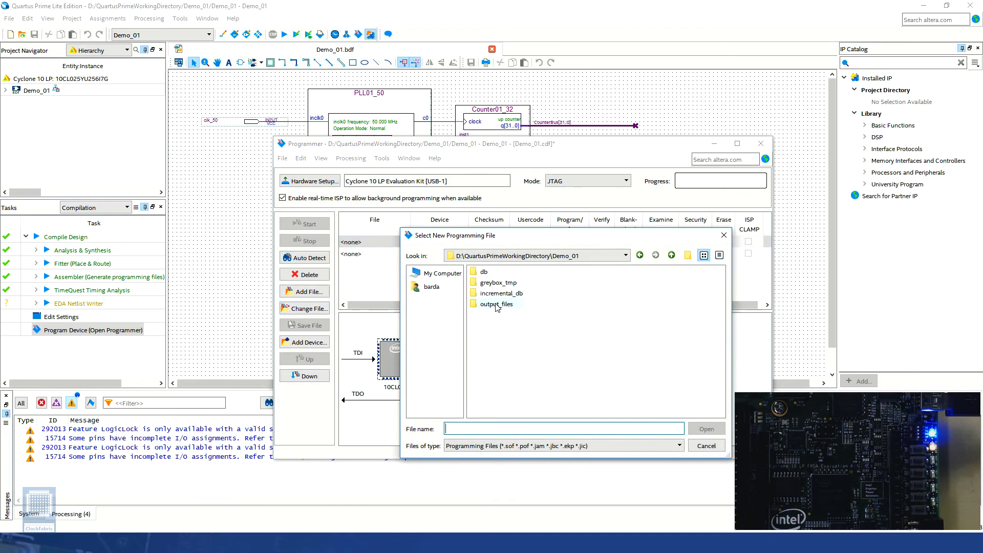
double_click(513, 305)
click(506, 274)
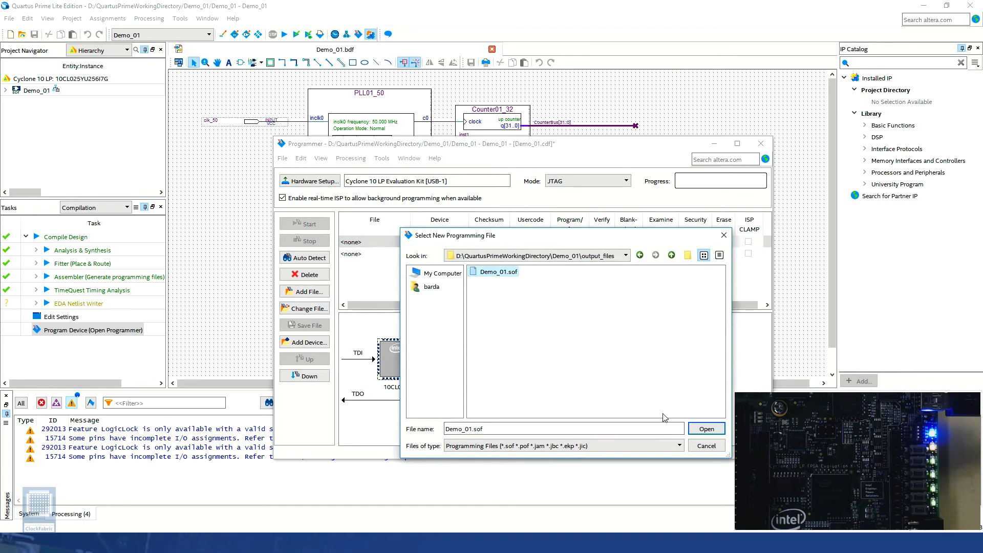
click(706, 431)
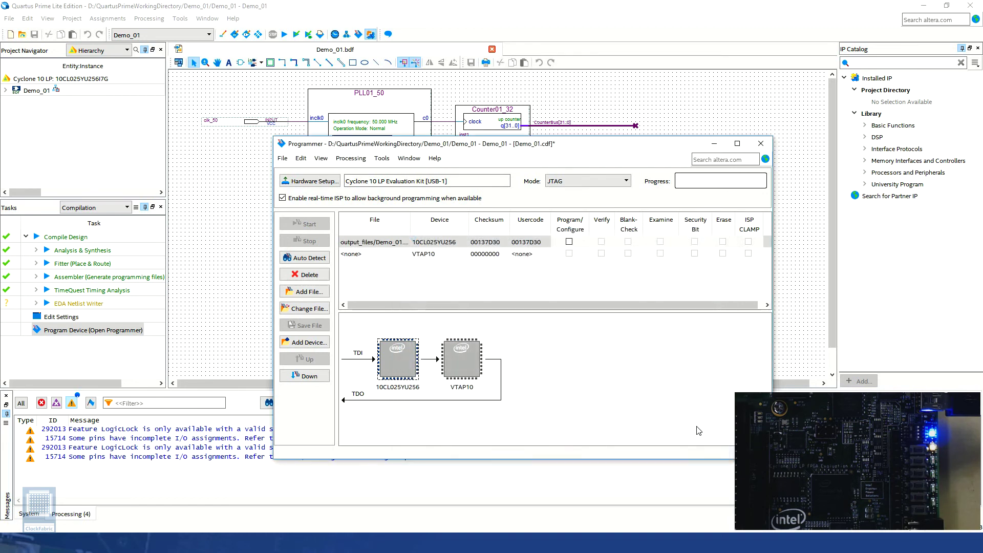
- Widen the File column to show the full Demo_01.sof name, enable Program/Configure for it and program the device
click(393, 243)
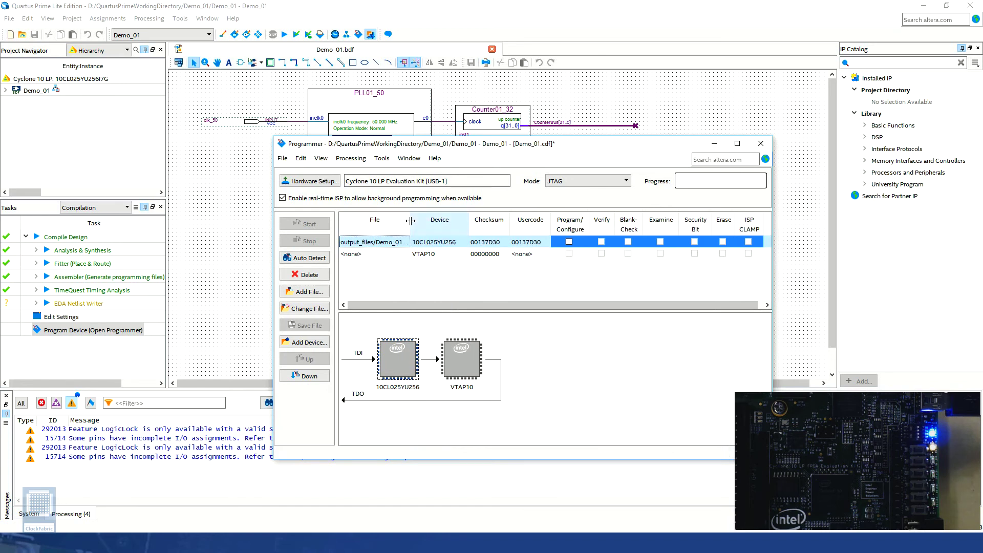
drag(411, 221, 423, 221)
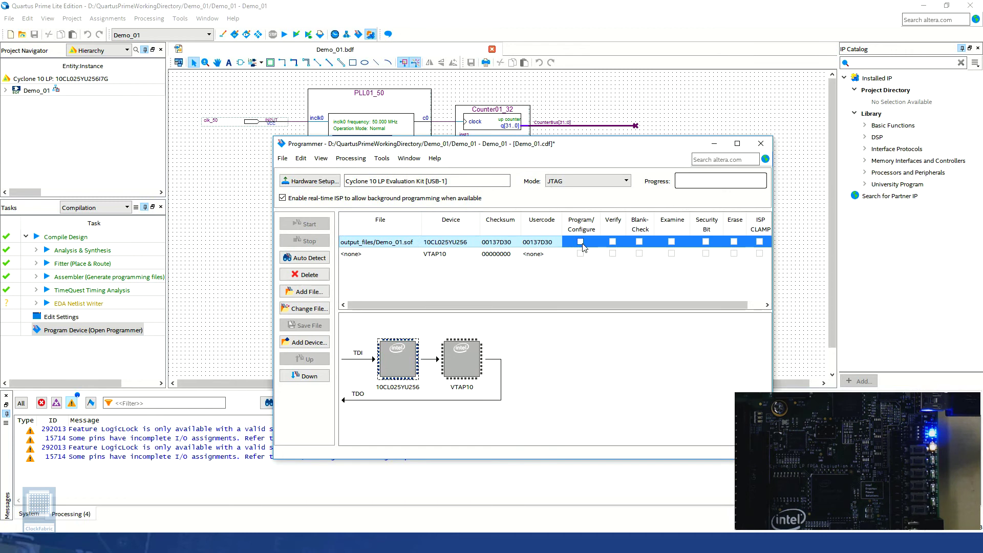
click(581, 242)
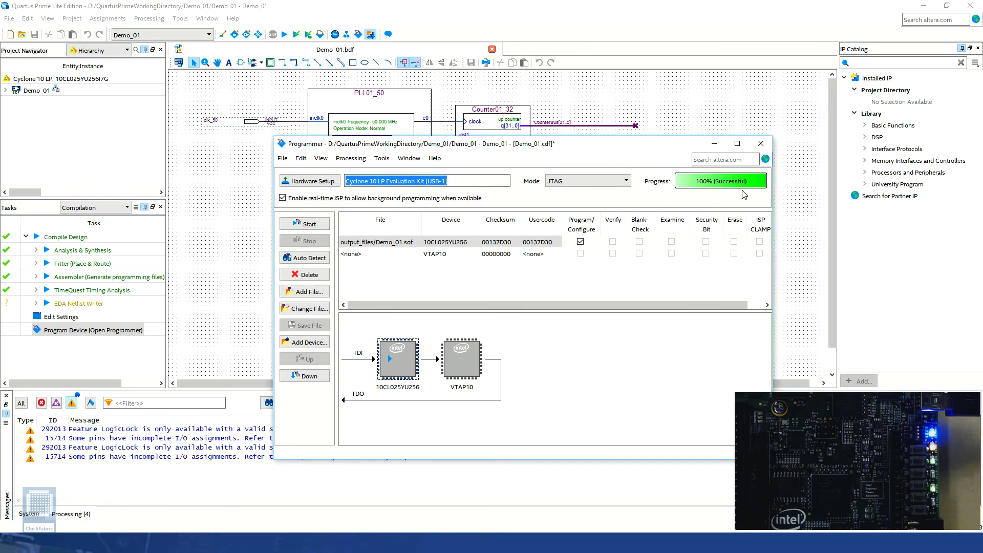
- Close the Programmer, saving the changes to Demo_01.cdf, and return to the Demo_01.bdf schematic
click(751, 147)
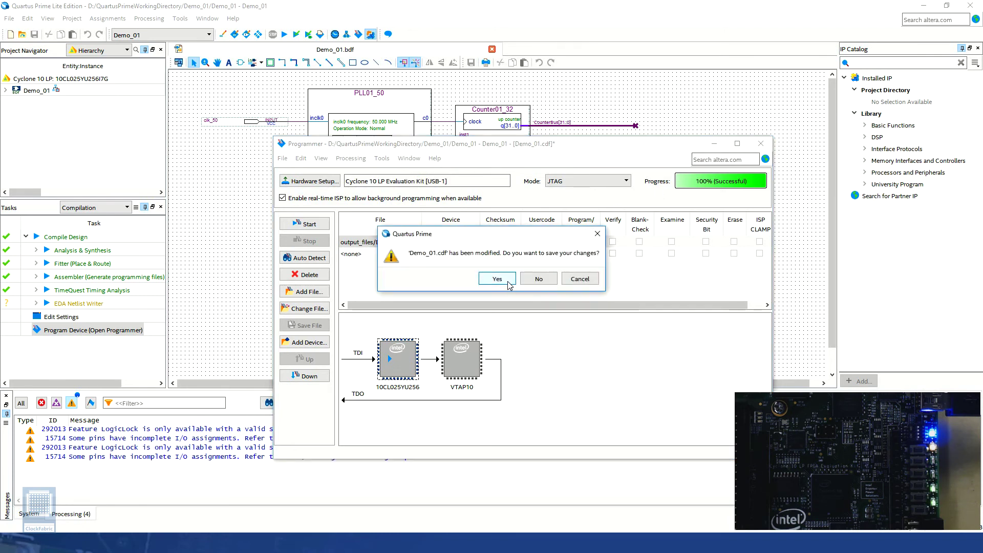
click(497, 279)
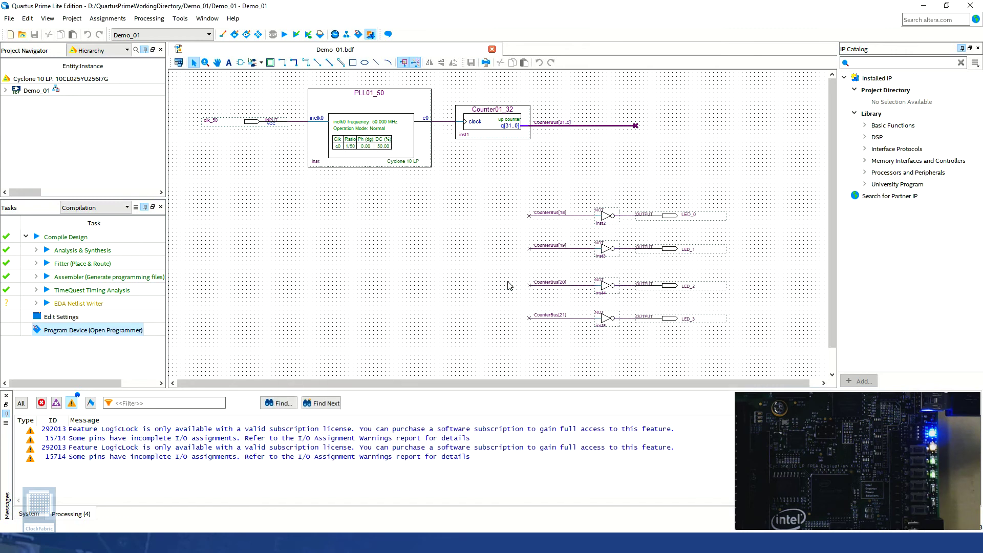
click(285, 269)
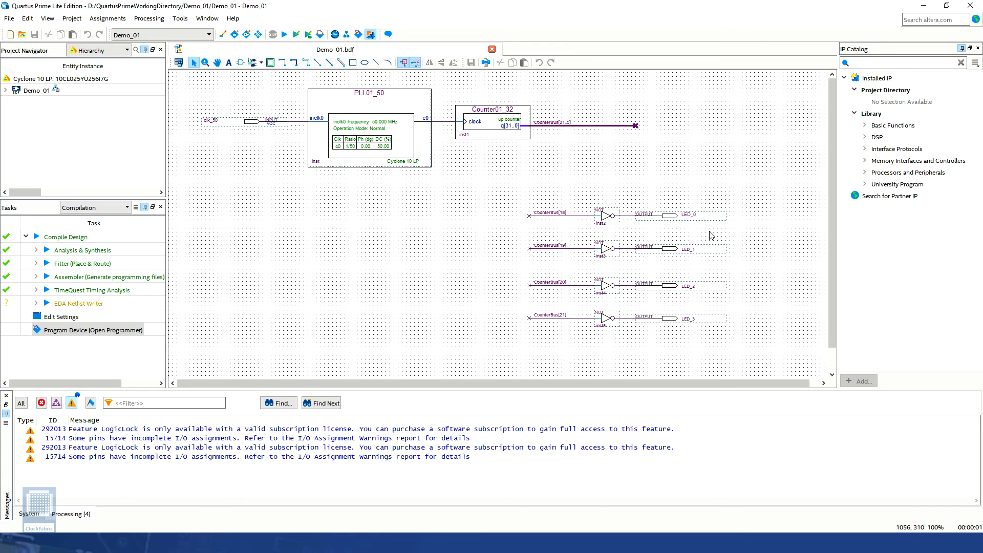
- Locate the LED_0 output pin in the Assignment Editor, show the assignments of all nodes with full status, and close the editor
click(721, 215)
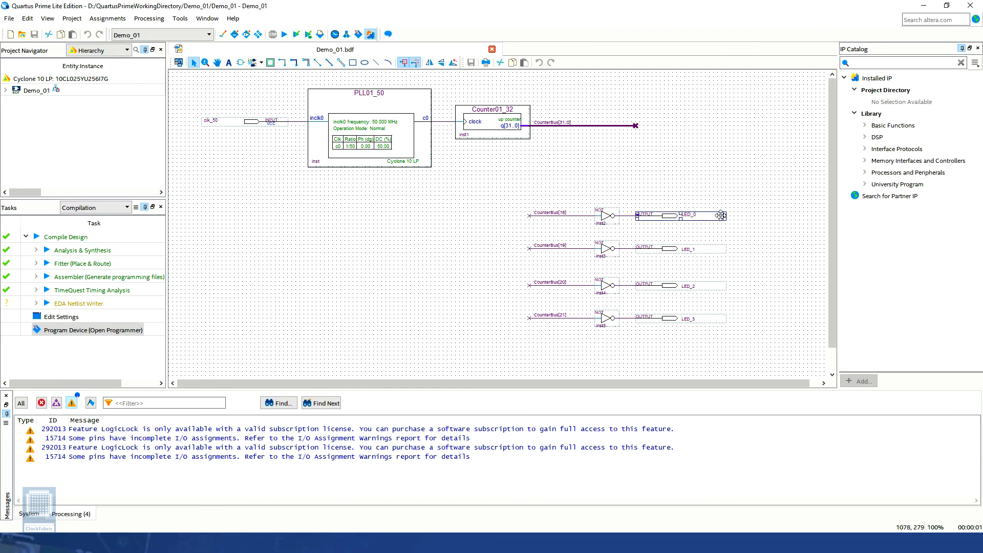
right_click(720, 216)
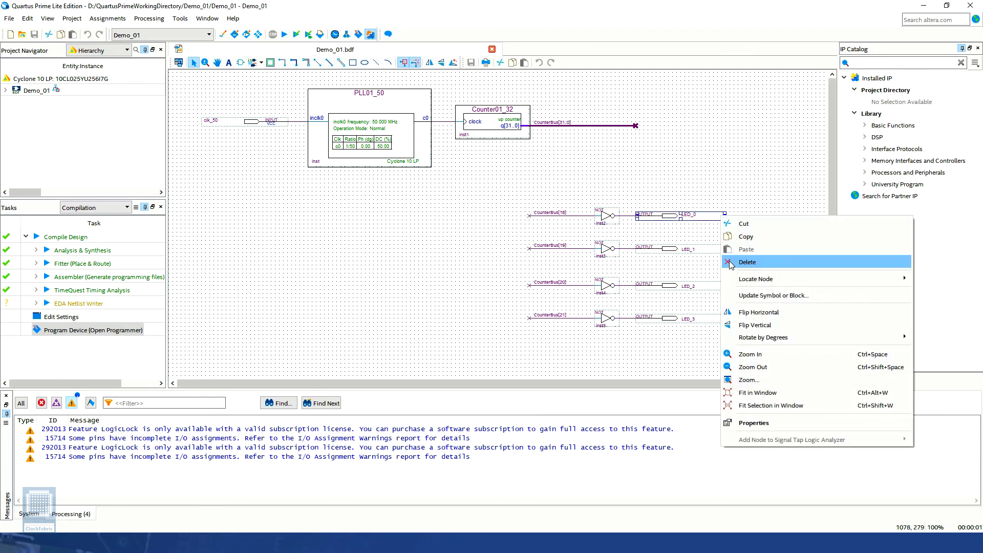
mouse_move(728, 279)
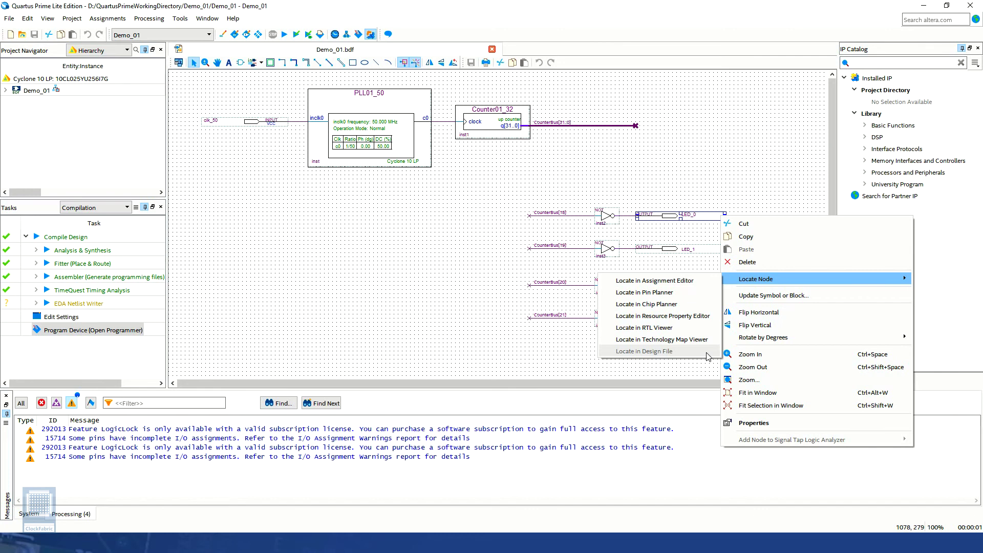
click(708, 286)
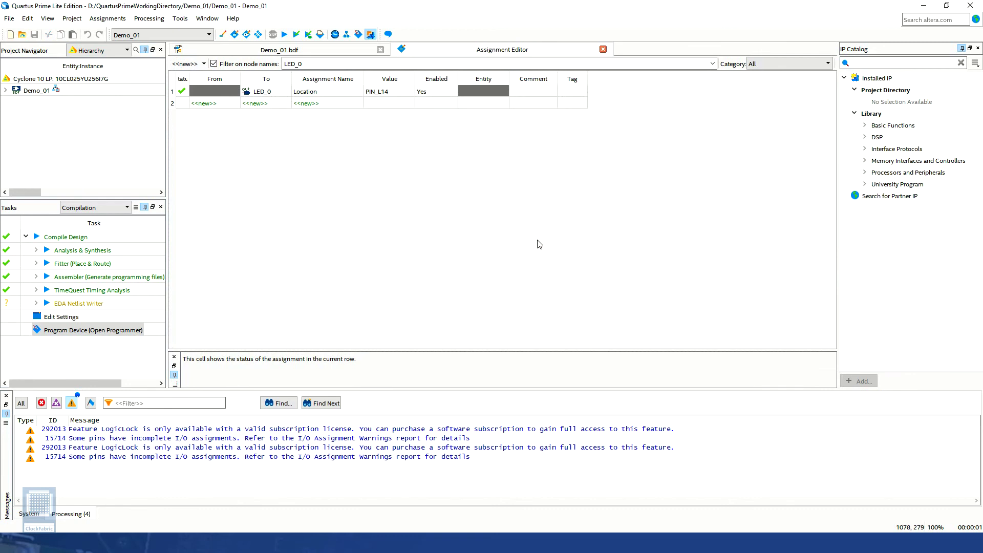
click(214, 64)
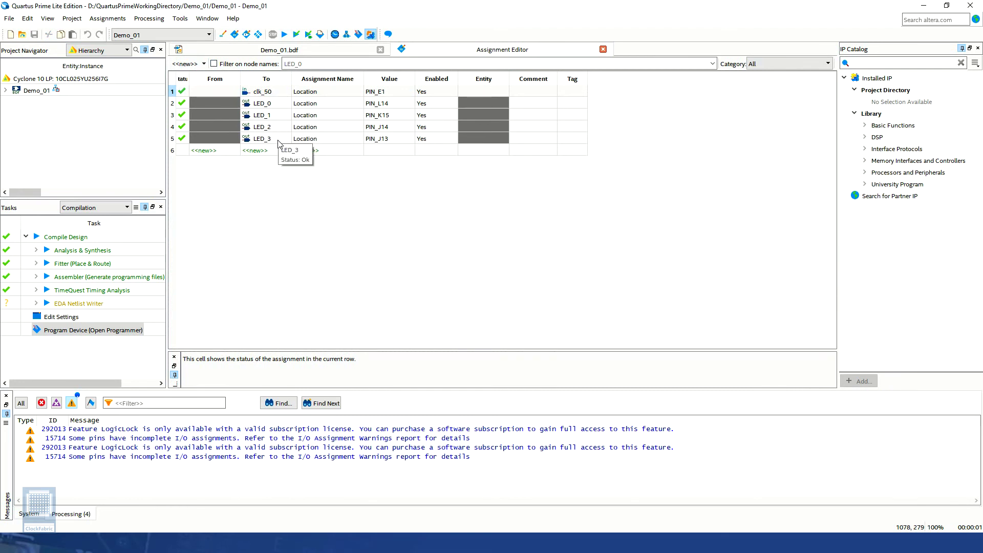
drag(189, 77, 206, 76)
click(533, 216)
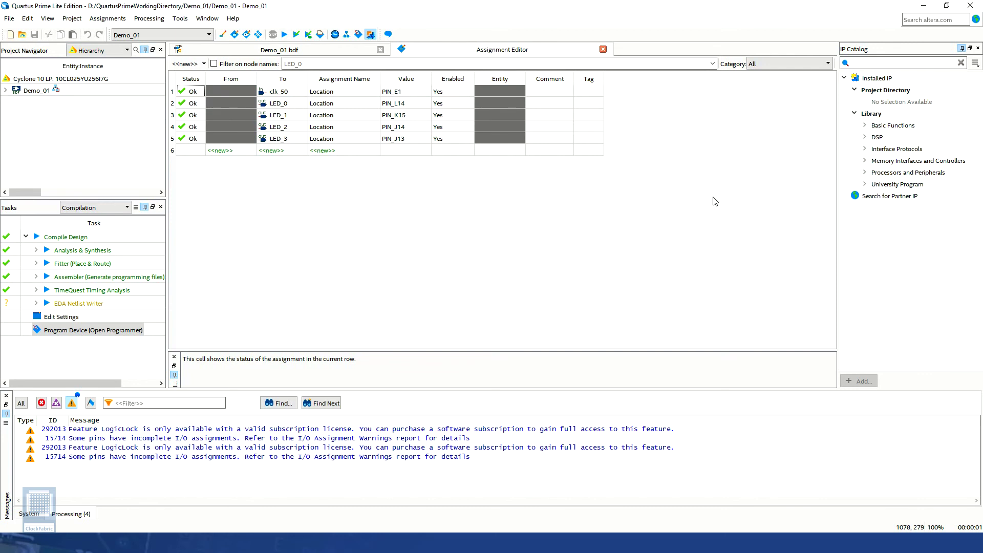
click(603, 49)
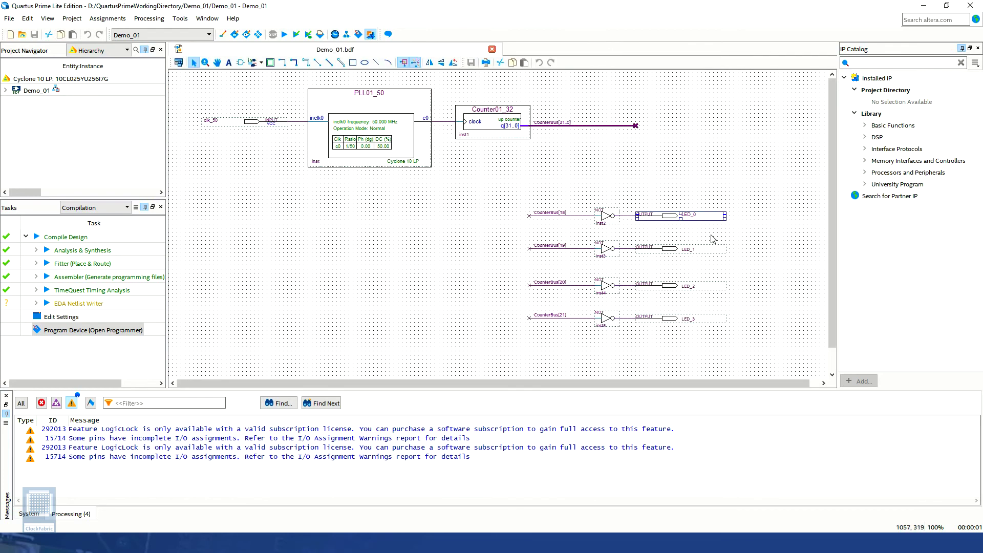
- Locate LED_0 in the Pin Planner, review the package view and pin list, and close the planner
right_click(716, 215)
mouse_move(726, 279)
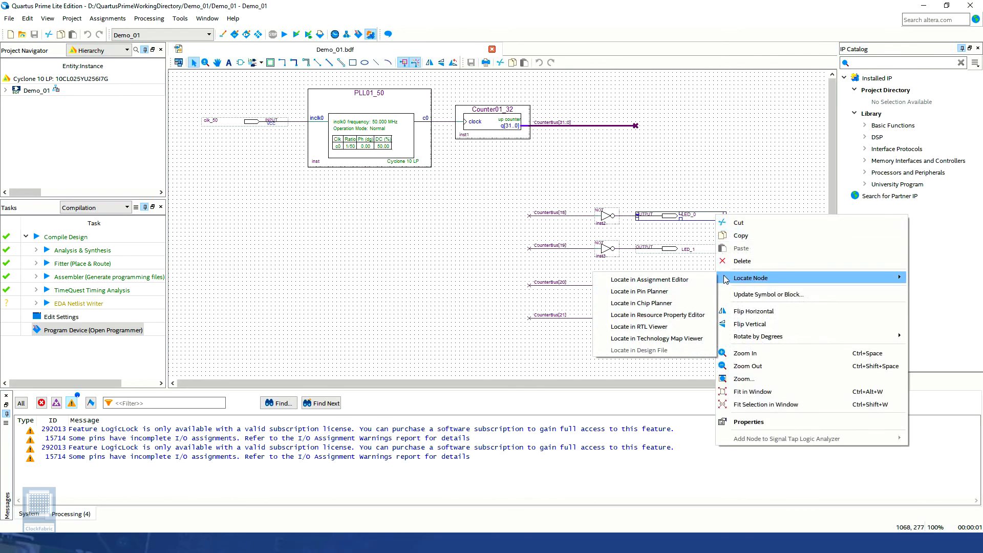
click(706, 291)
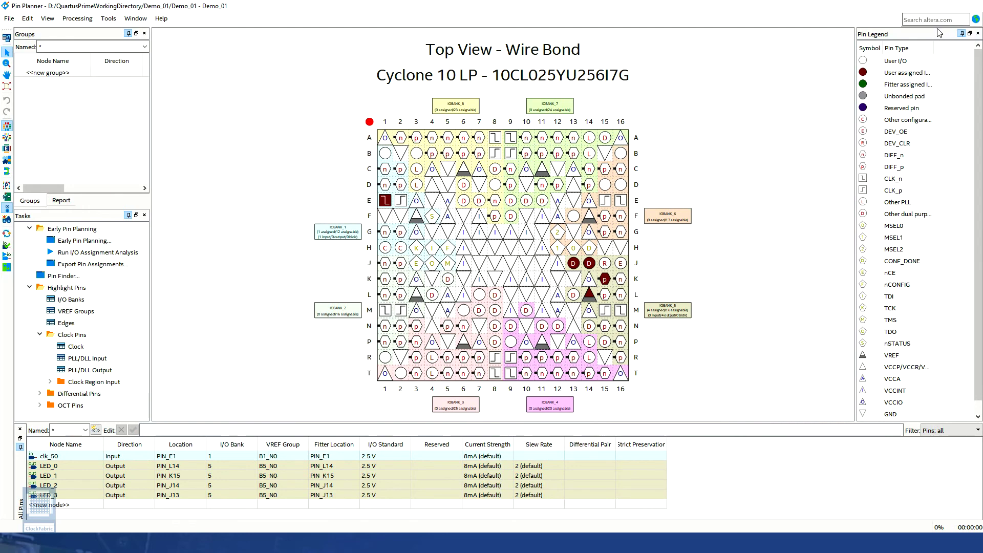
click(971, 6)
- Locate LED_0 in the Chip Planner and examine its I/O cell at the chip's edge
right_click(712, 217)
mouse_move(722, 283)
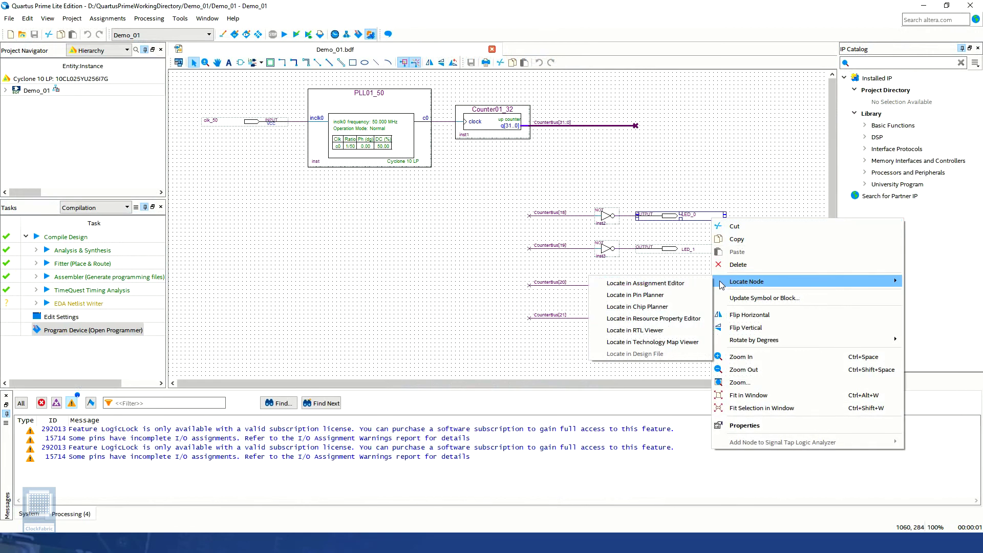
click(706, 307)
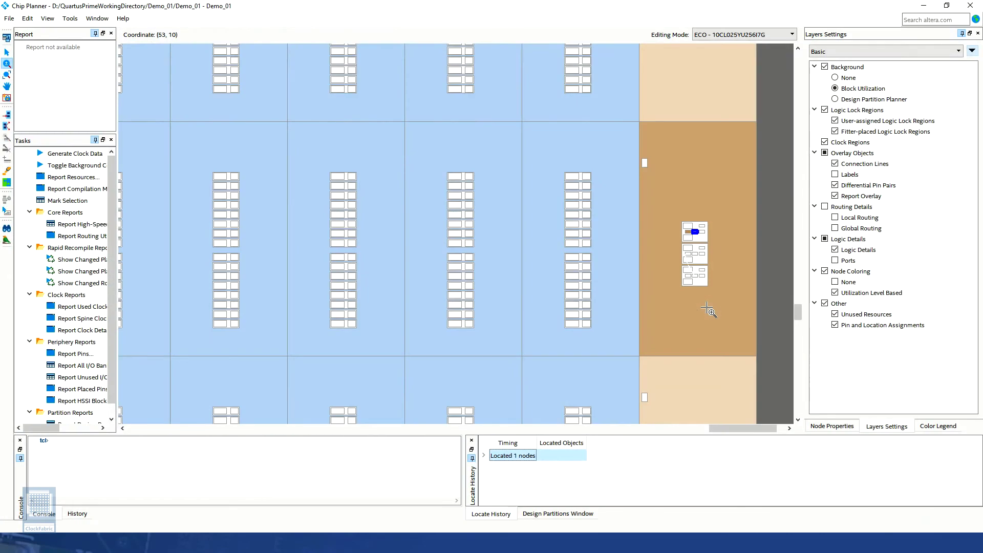
mouse_move(749, 279)
mouse_move(701, 238)
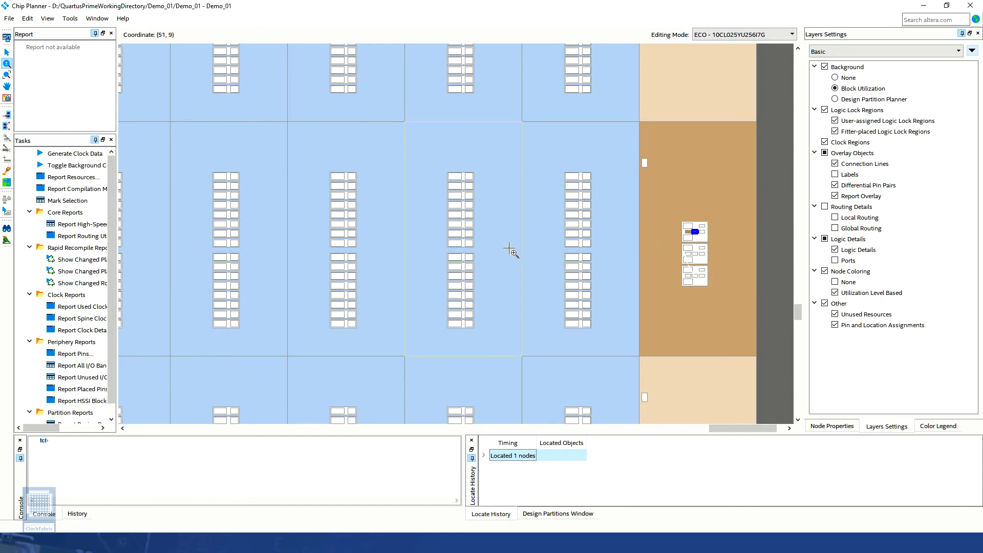
mouse_move(500, 248)
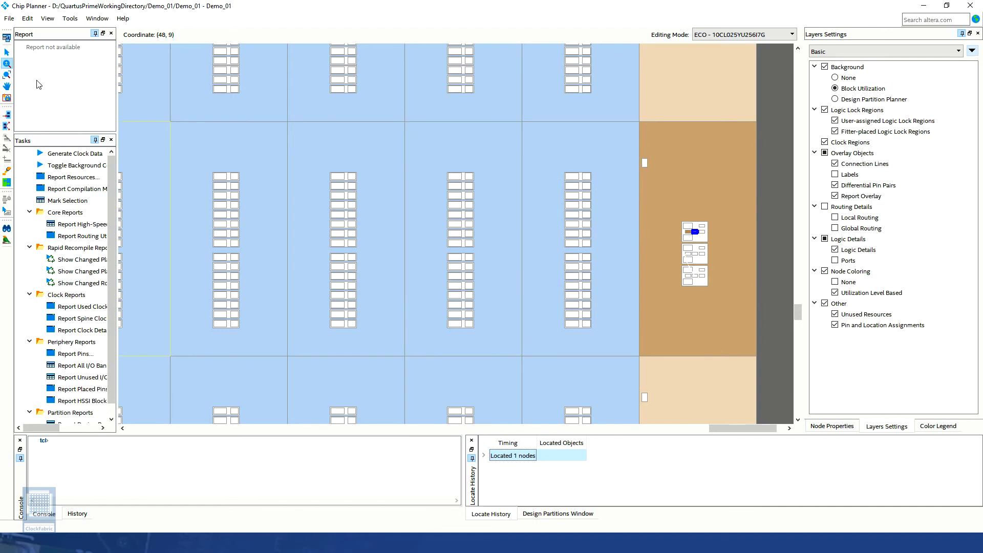
- Zoom the Chip Planner out from the LED_0 cell until the whole Cyclone 10 LP floorplan fits
click(6, 64)
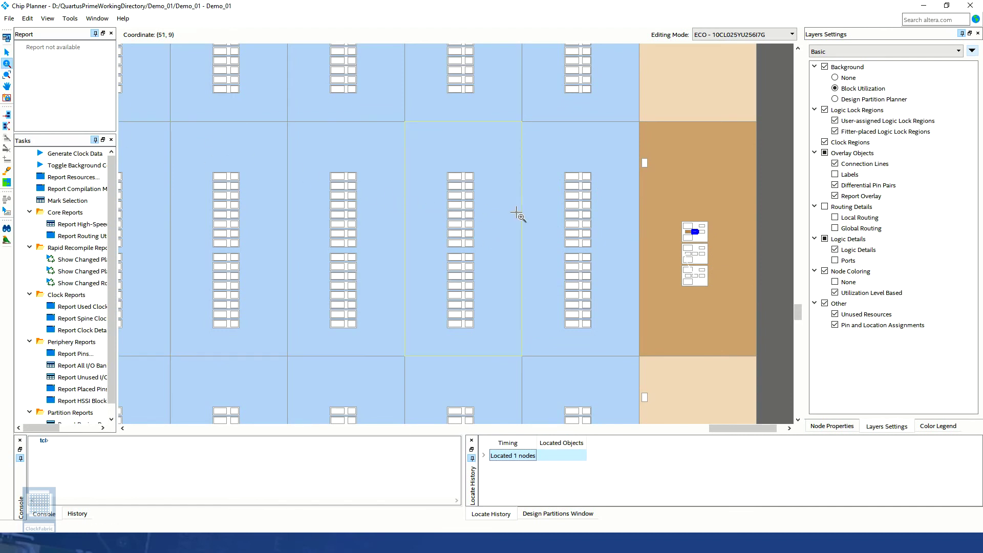
shift+click(565, 213)
shift+click(565, 213)
shift+click(640, 215)
shift+click(724, 218)
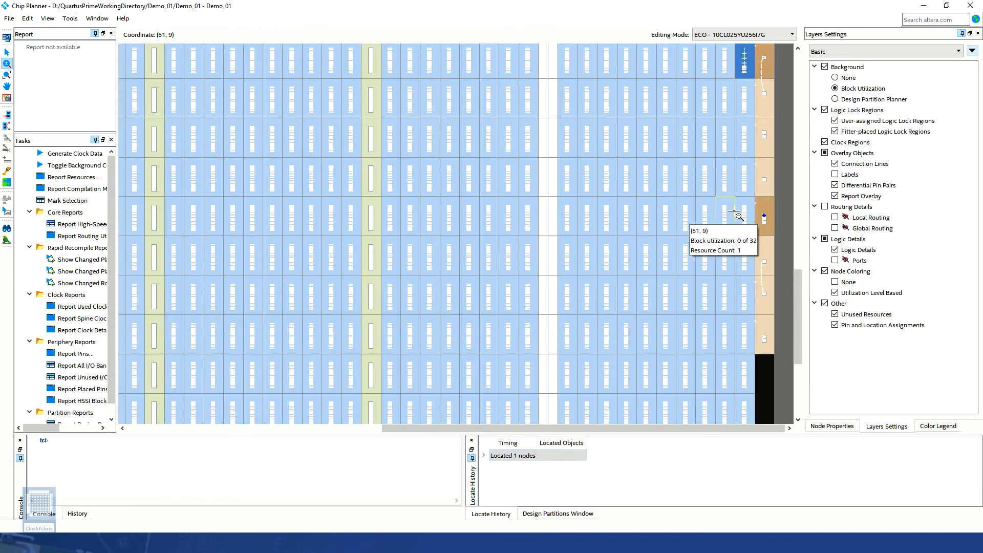
shift+click(756, 211)
shift+click(757, 211)
shift+click(720, 215)
shift+click(665, 256)
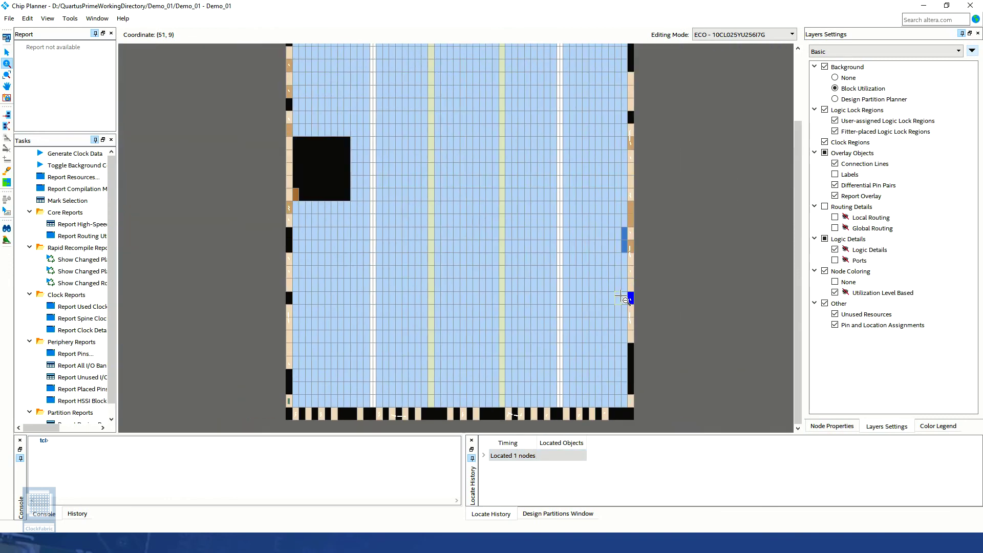
shift+click(615, 297)
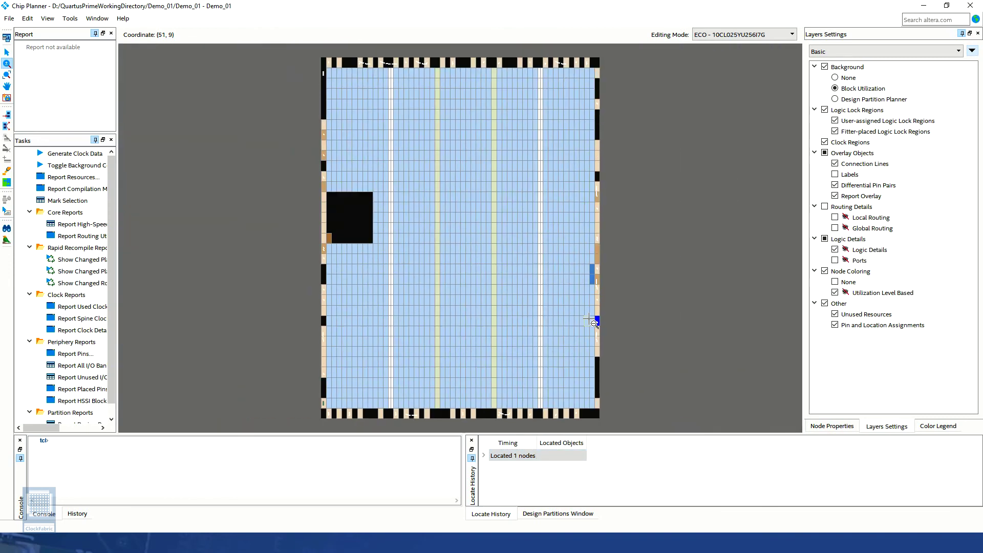
- Select everything on the chip floorplan and display the connections between the used nodes
click(8, 54)
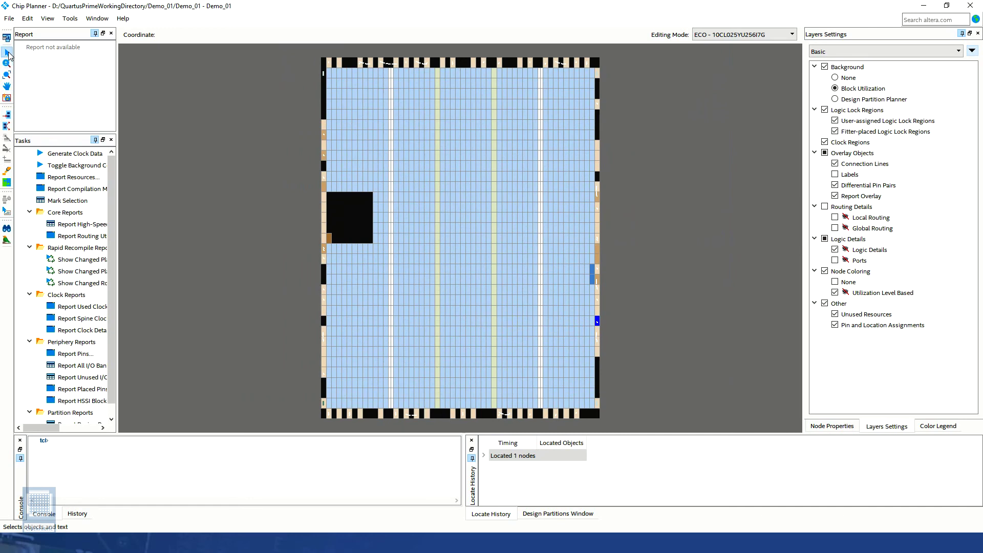
mouse_move(305, 53)
mouse_down()
mouse_move(607, 384)
mouse_move(626, 428)
mouse_up()
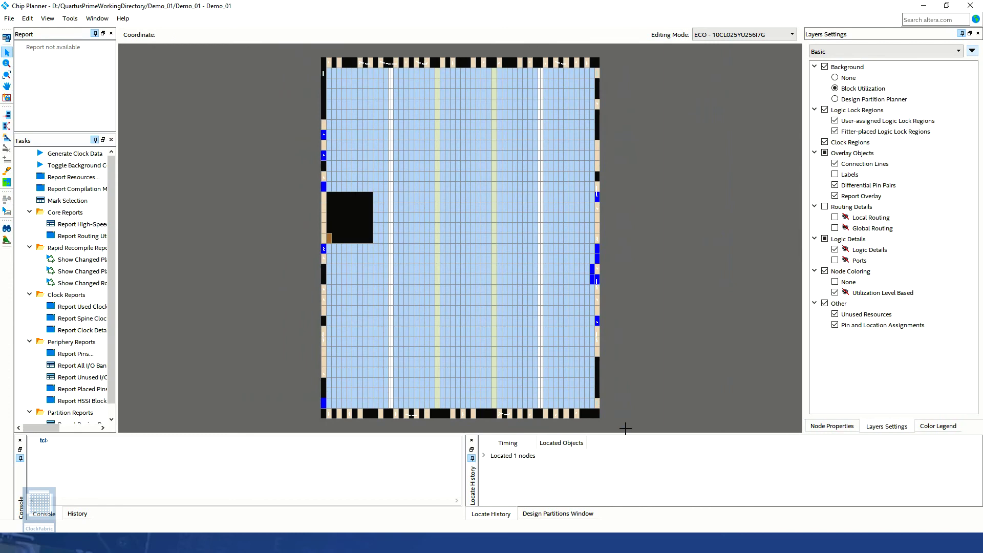
click(6, 137)
- Inspect the used logic cells and their connections near the chip's edge up close, and close the Chip Planner
click(7, 63)
drag(565, 264, 635, 312)
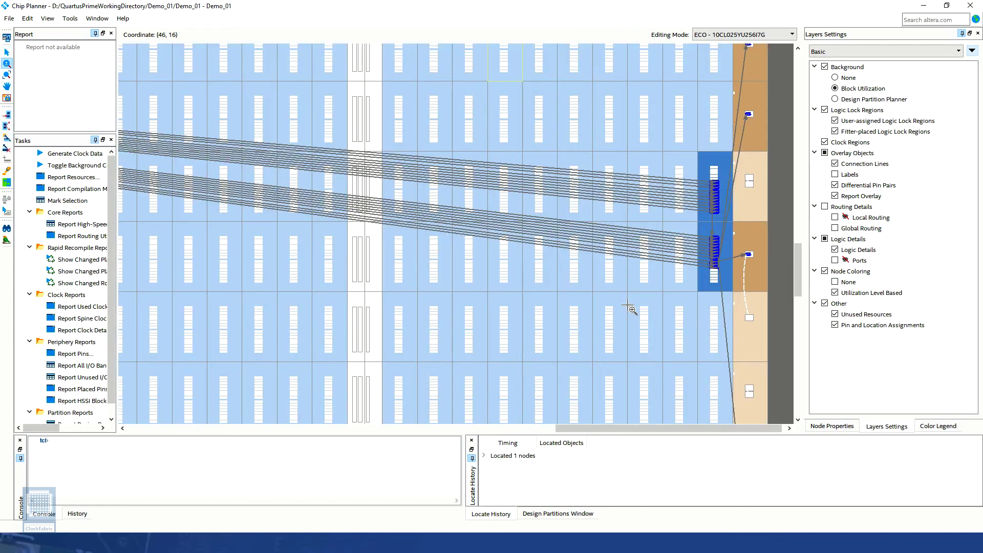
drag(720, 246, 772, 303)
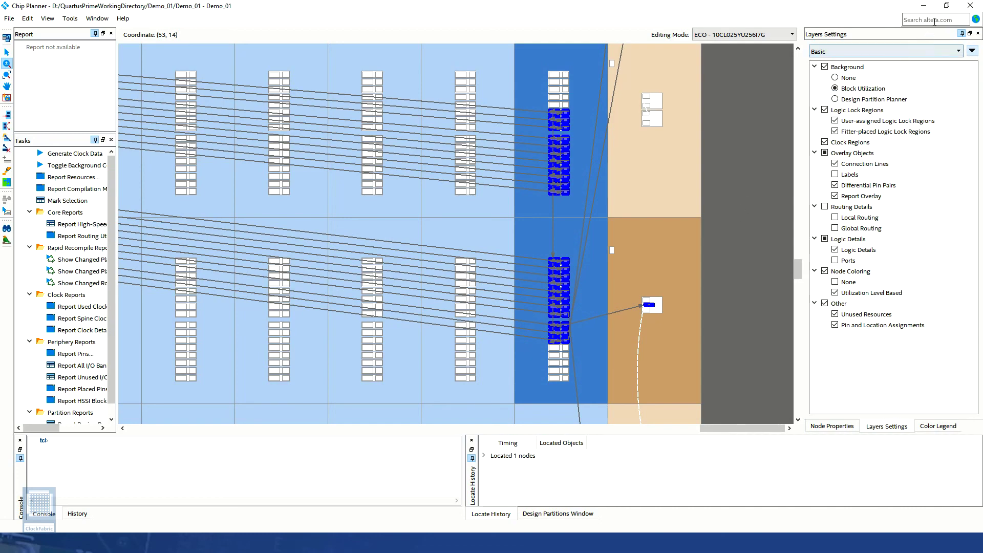
click(970, 5)
- Locate LED_0 in the Resource Property Editor, review its output buffer and pad properties, and close the editor
right_click(718, 216)
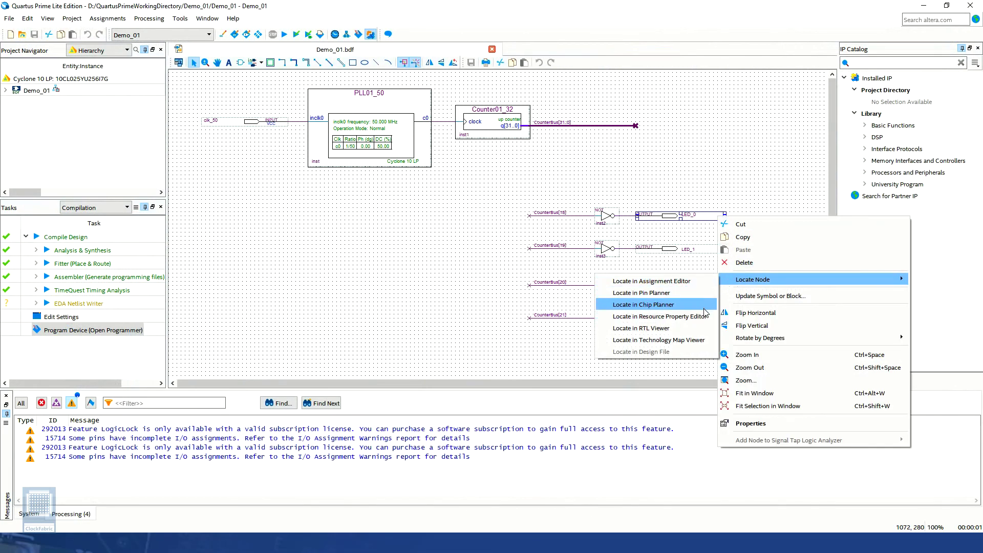
click(708, 318)
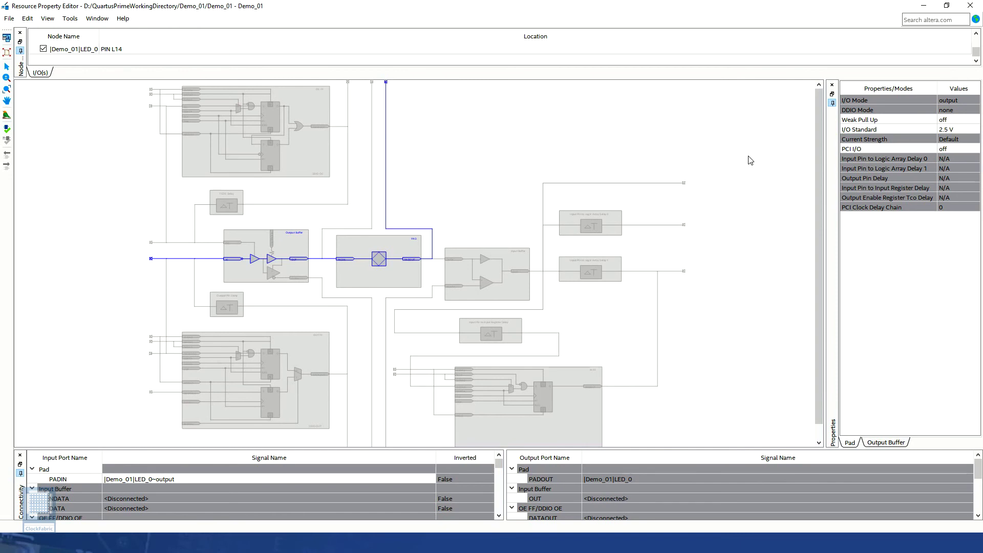
click(970, 5)
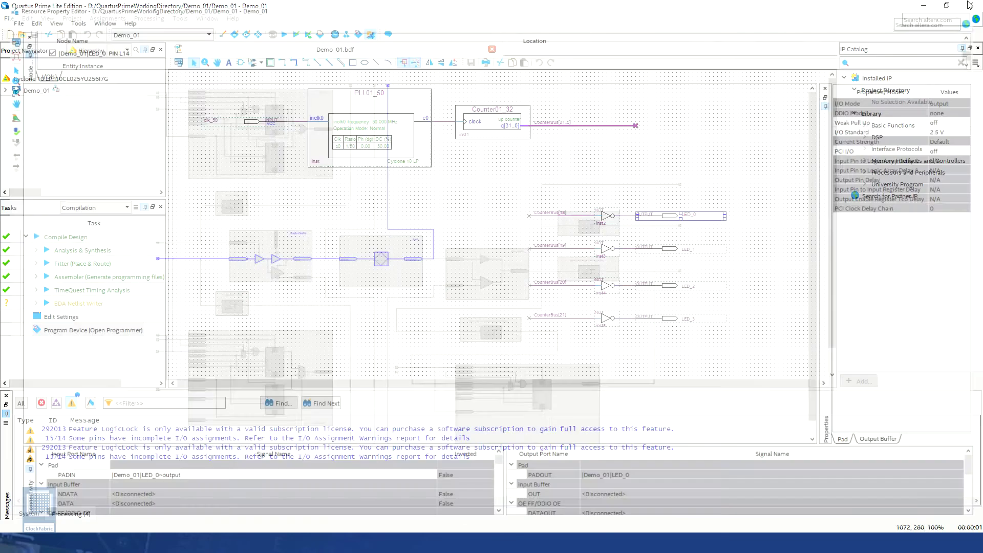
- Locate LED_0 in the RTL Viewer and close the located-node view to show the full Demo_01 schematic
right_click(715, 218)
mouse_move(720, 282)
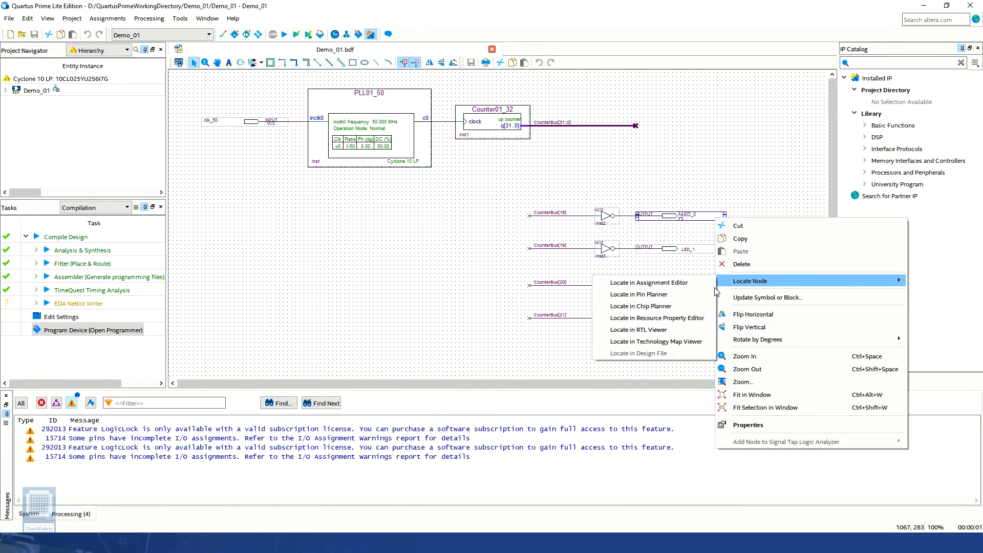
click(706, 331)
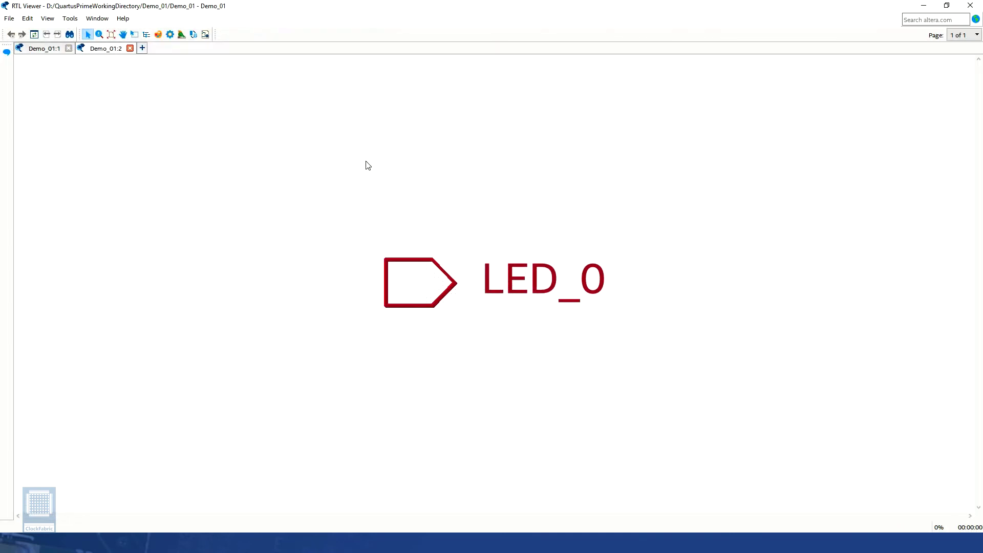
click(130, 48)
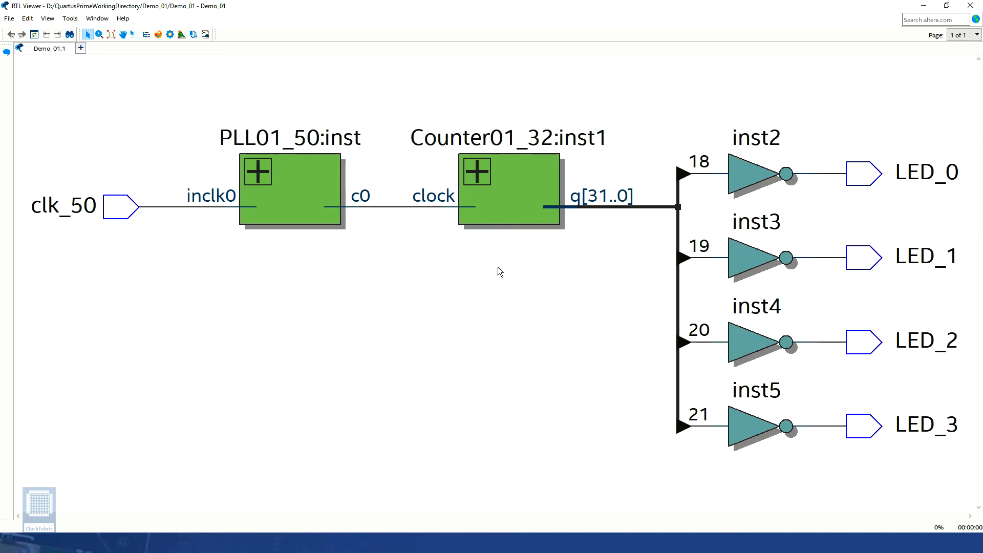
- Expand Counter01_32:inst1 down through its LPM_COUNTER component to inspect the counter's internal logic, and close the RTL Viewer
click(483, 173)
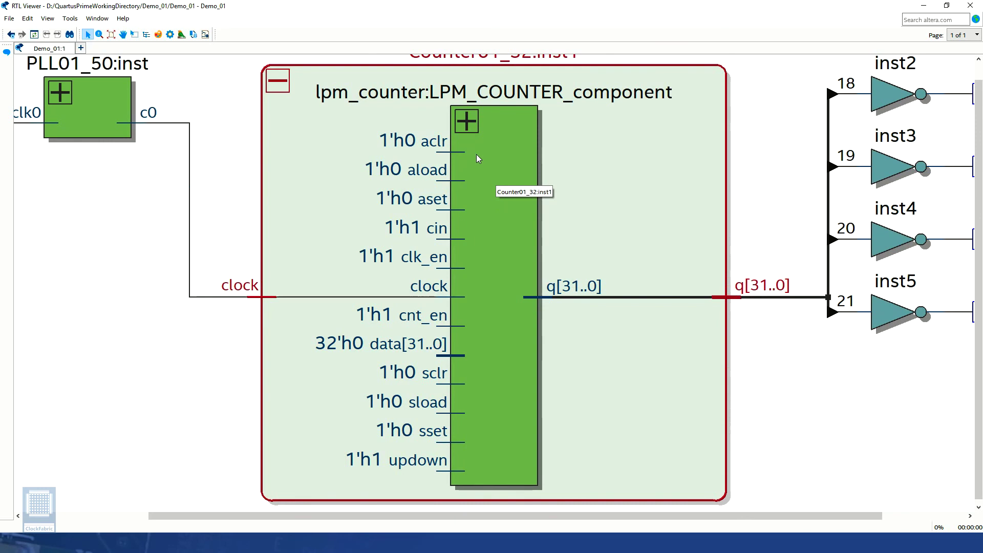
click(466, 121)
click(443, 163)
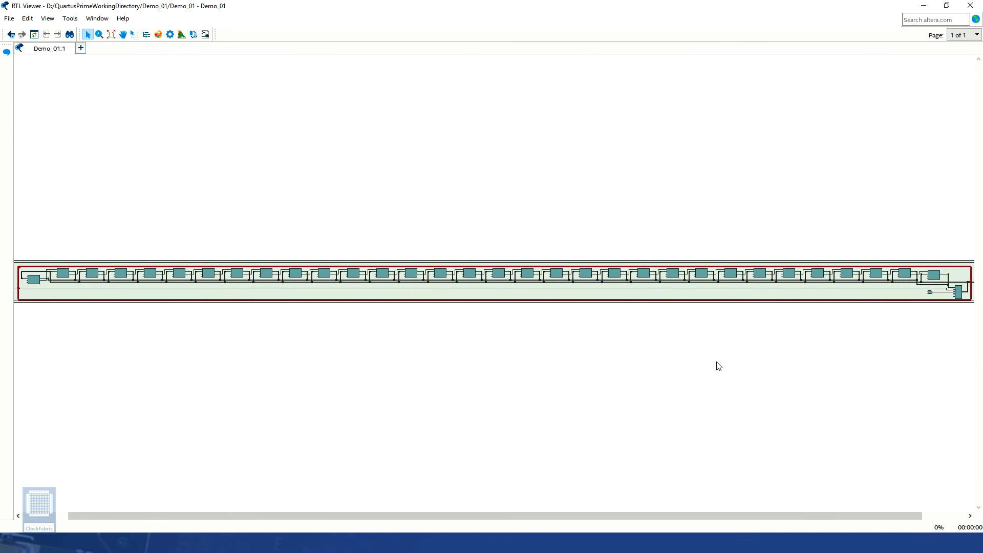
click(917, 171)
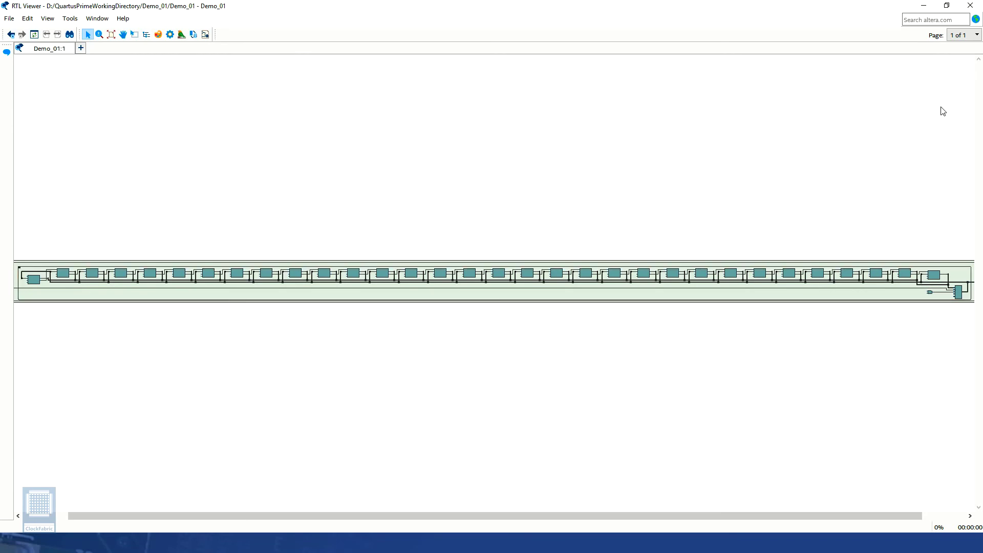
click(970, 6)
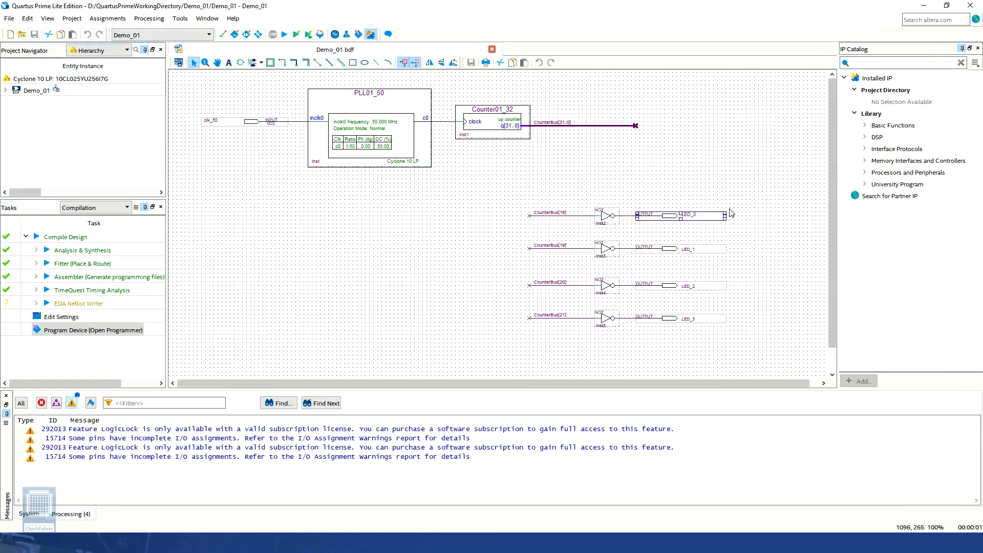
- Locate LED_0 in the Technology Map Viewer, review the full post-fitting schematic, close the viewer and deselect the pin
right_click(715, 217)
mouse_move(728, 280)
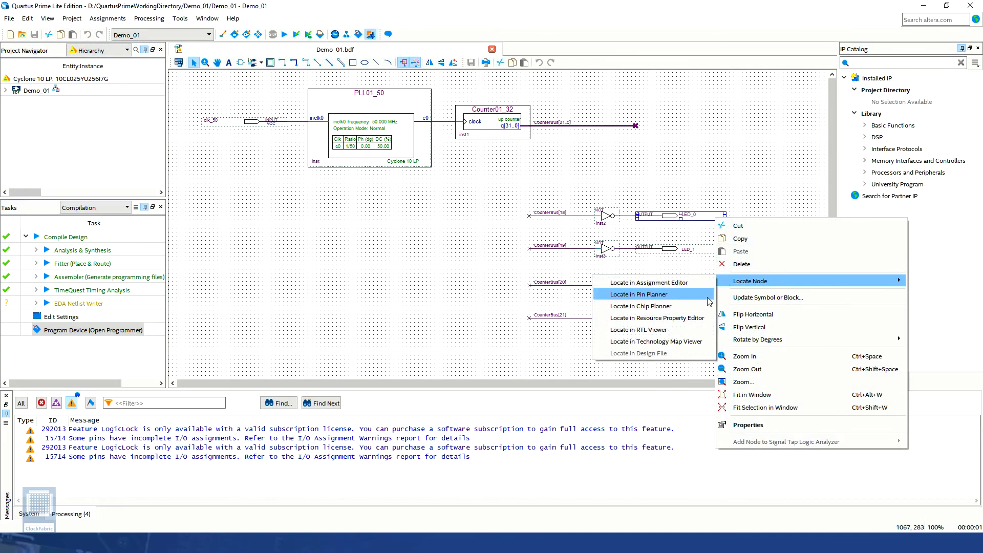
click(705, 342)
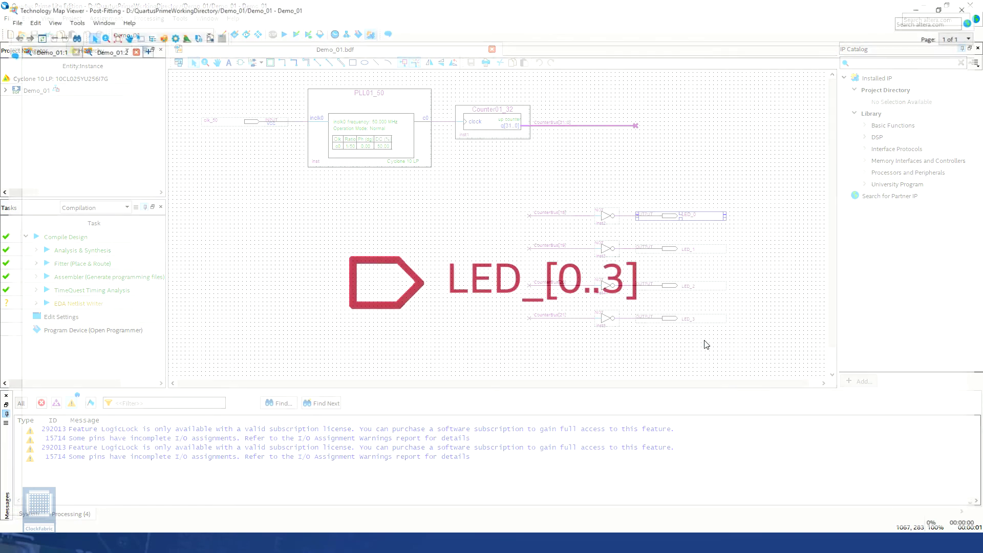
click(130, 49)
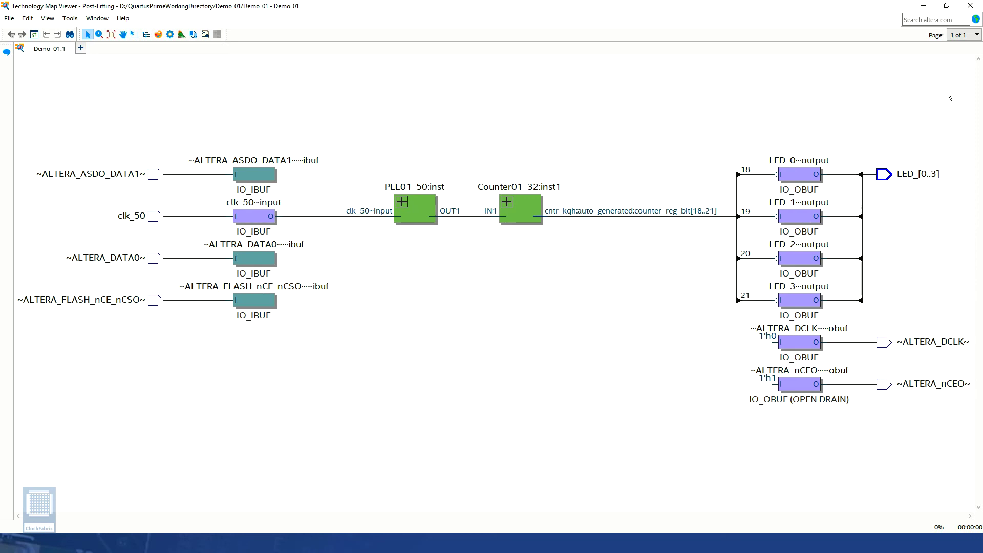
click(969, 6)
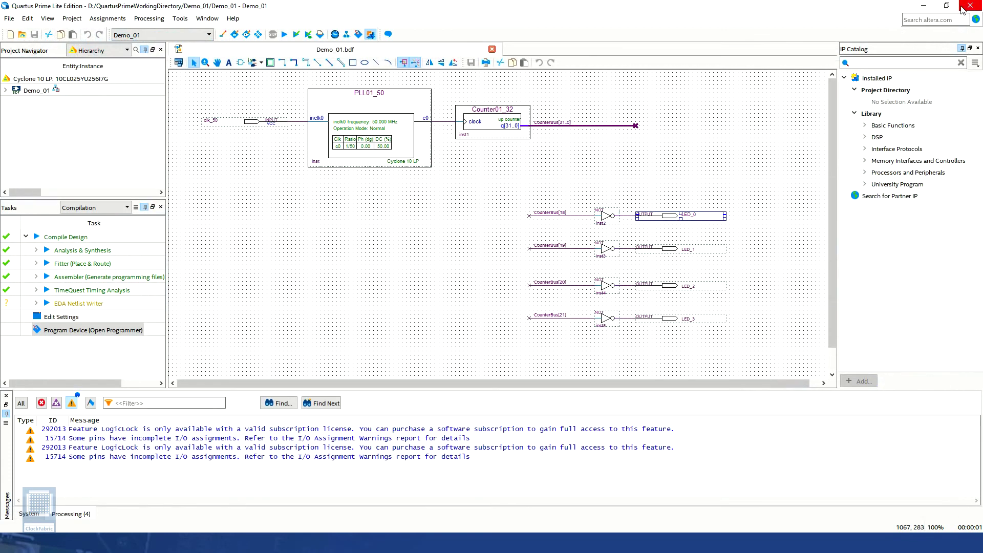
click(736, 349)
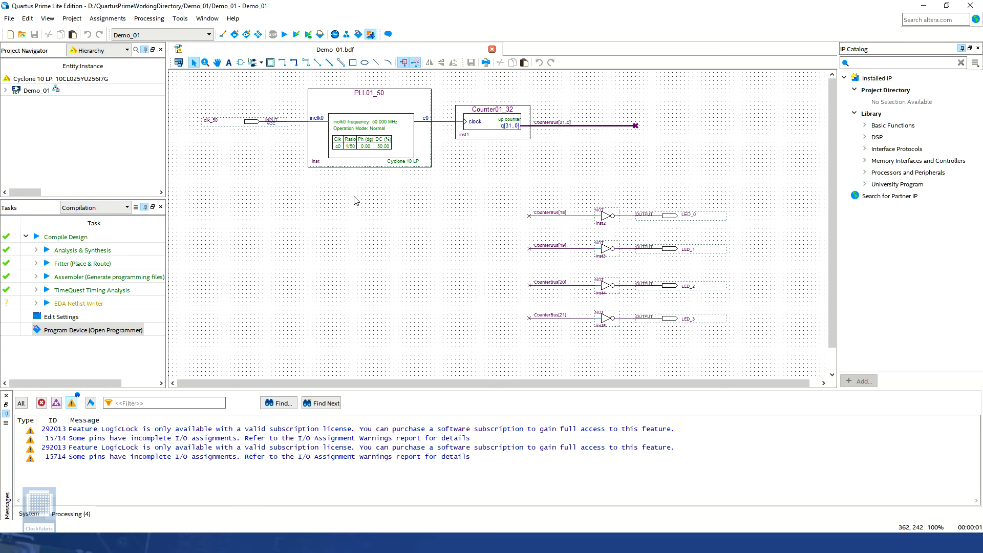
- Open the Quartus Prime help topics and look through the full list of contents
click(234, 18)
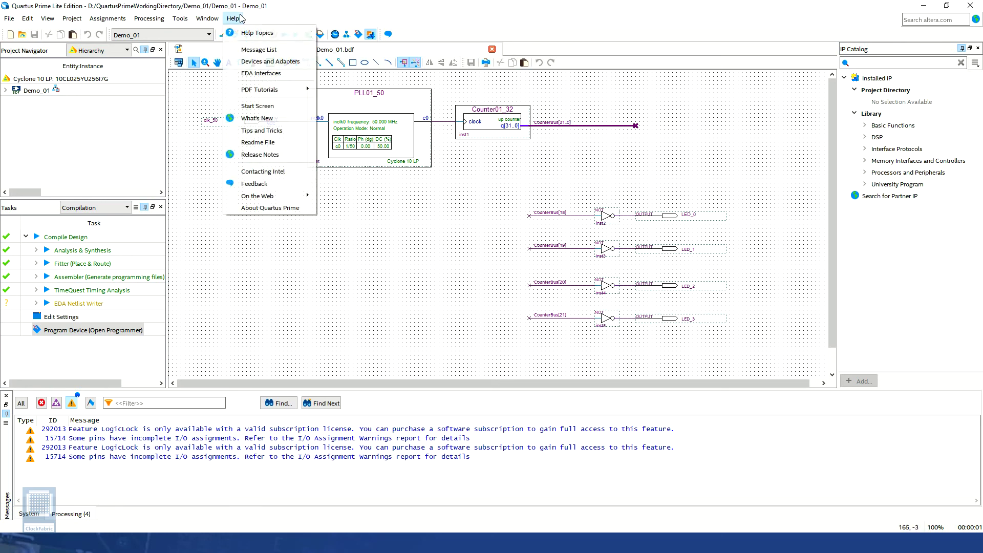
click(257, 33)
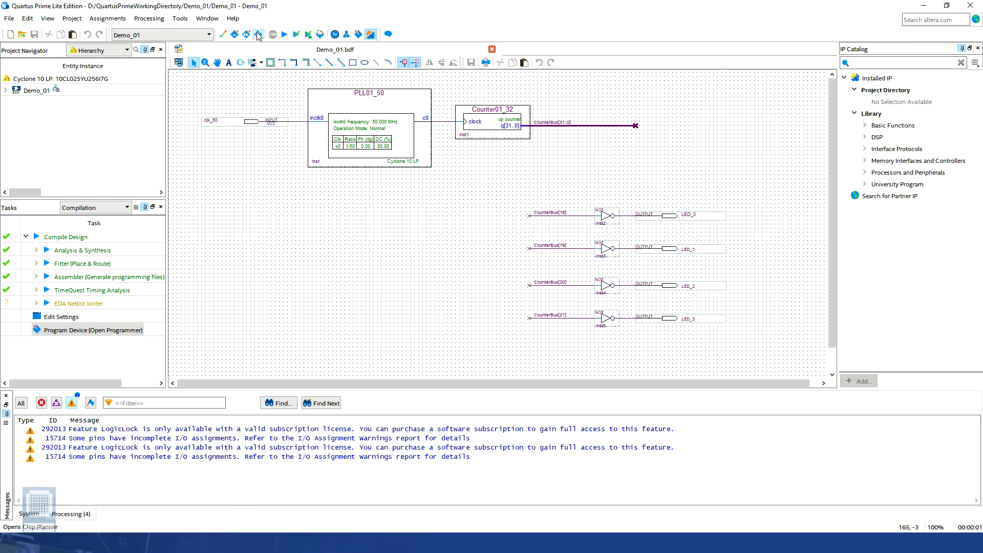
click(698, 488)
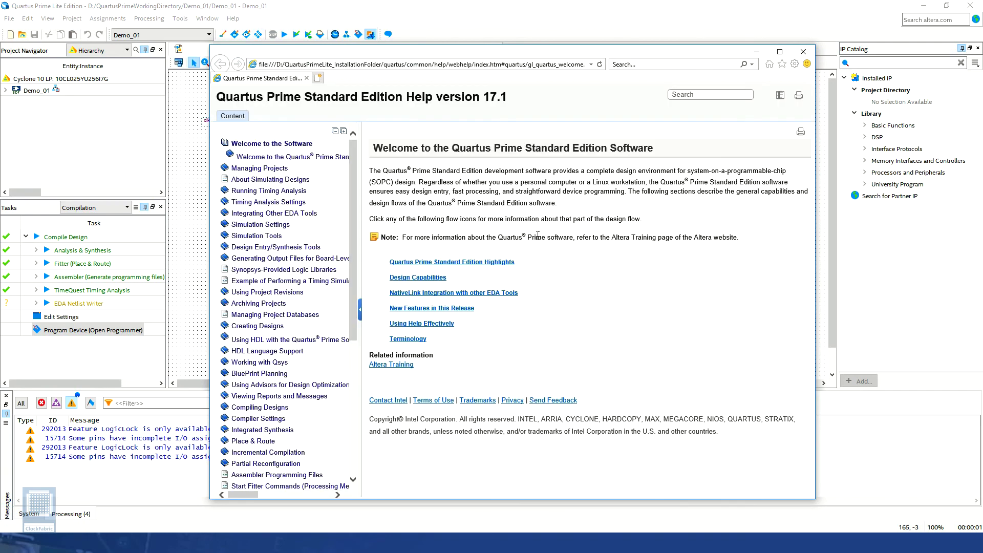
scroll(311, 304, down, 7)
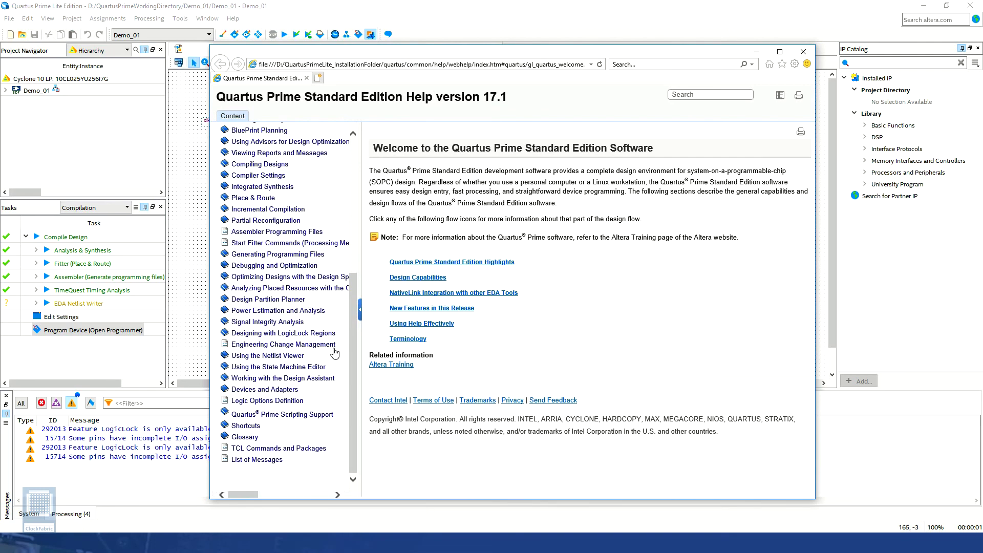
scroll(333, 352, up, 7)
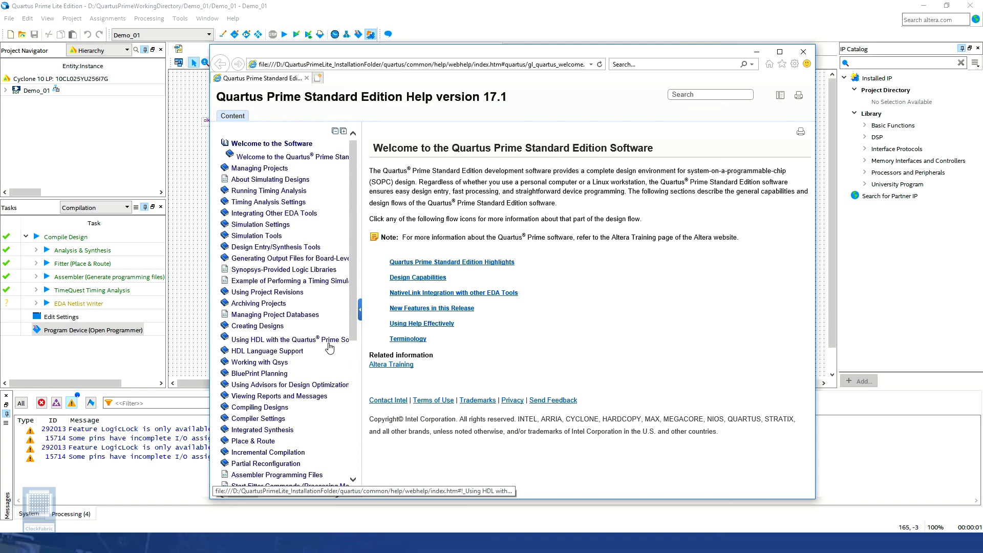
- Read the VHDL 2008 support page under HDL Language Support, return to the welcome page, and close the help
click(290, 351)
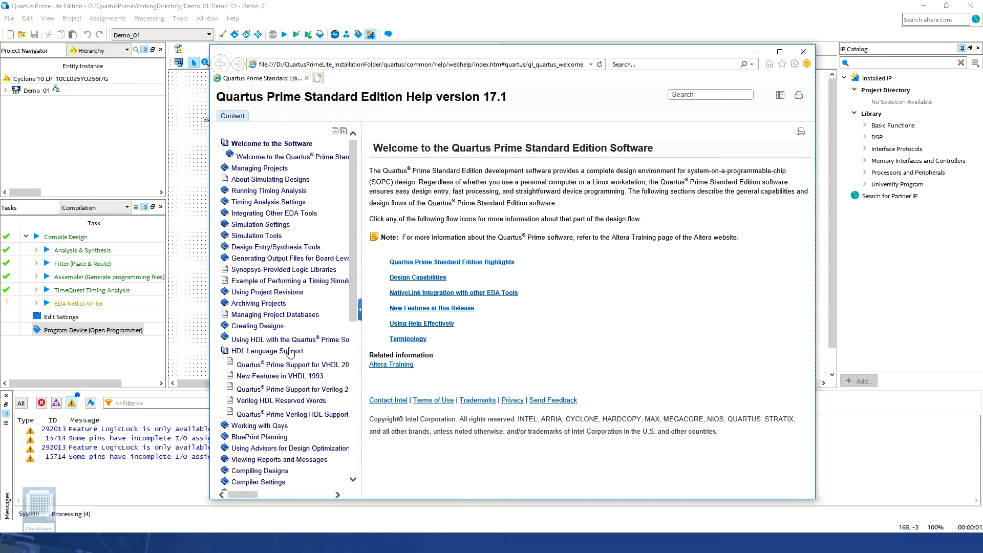
click(289, 365)
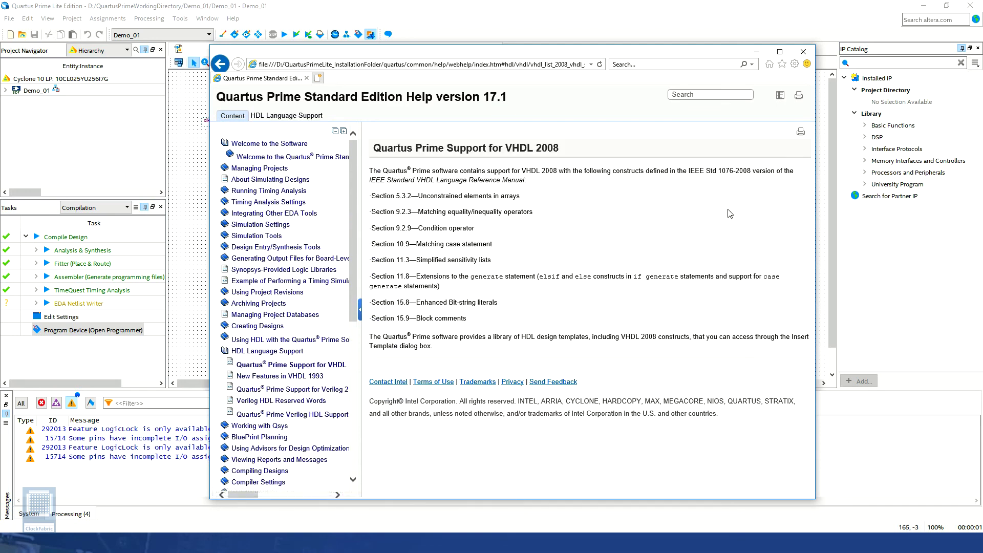
click(293, 145)
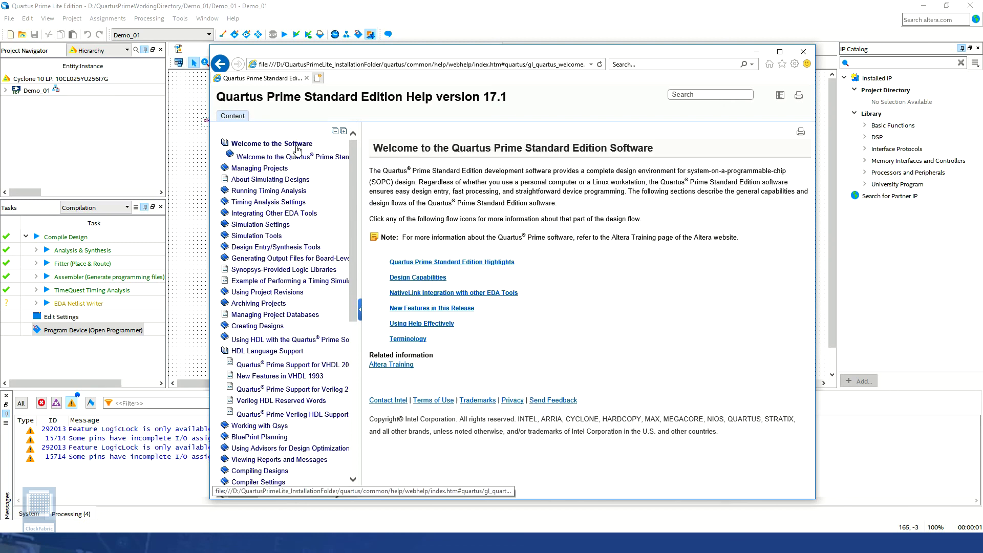
scroll(358, 323, down, 8)
scroll(359, 322, up, 8)
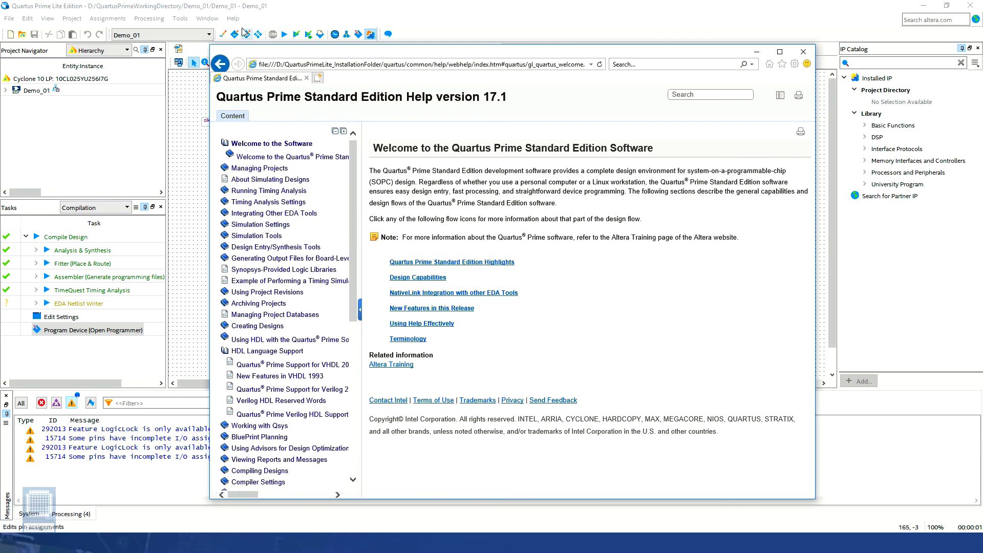
click(803, 52)
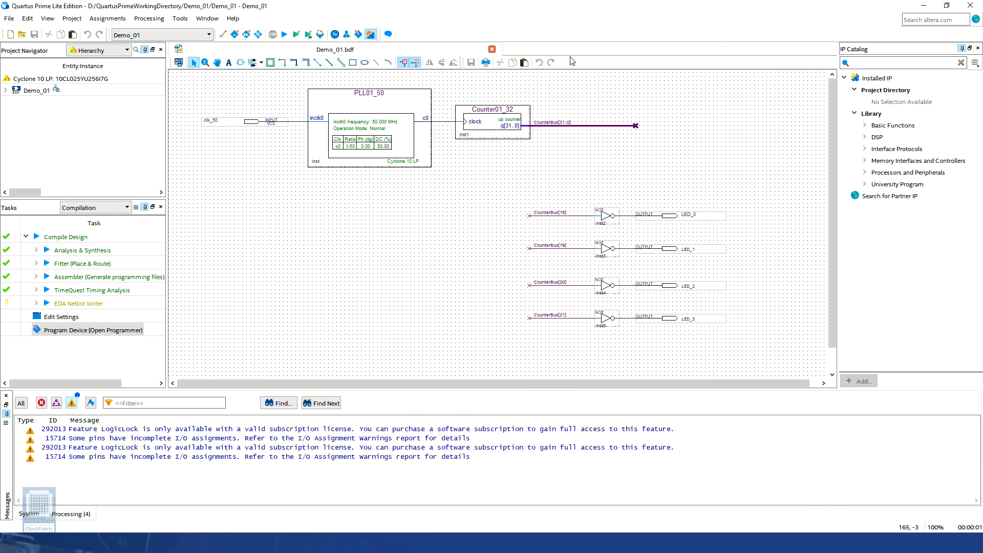
- Open Tips and Tricks and review the Software Options and Project Settings topics
click(233, 18)
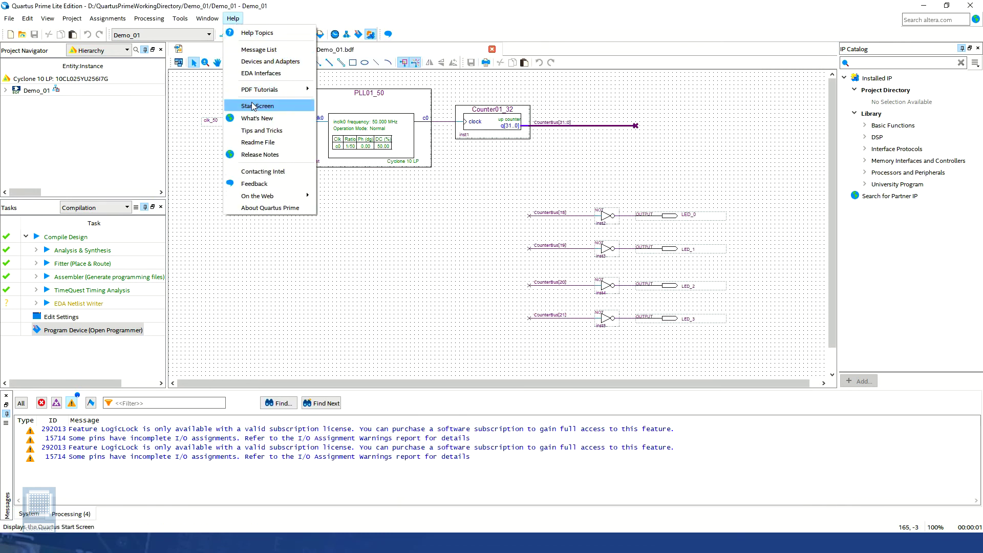
click(260, 131)
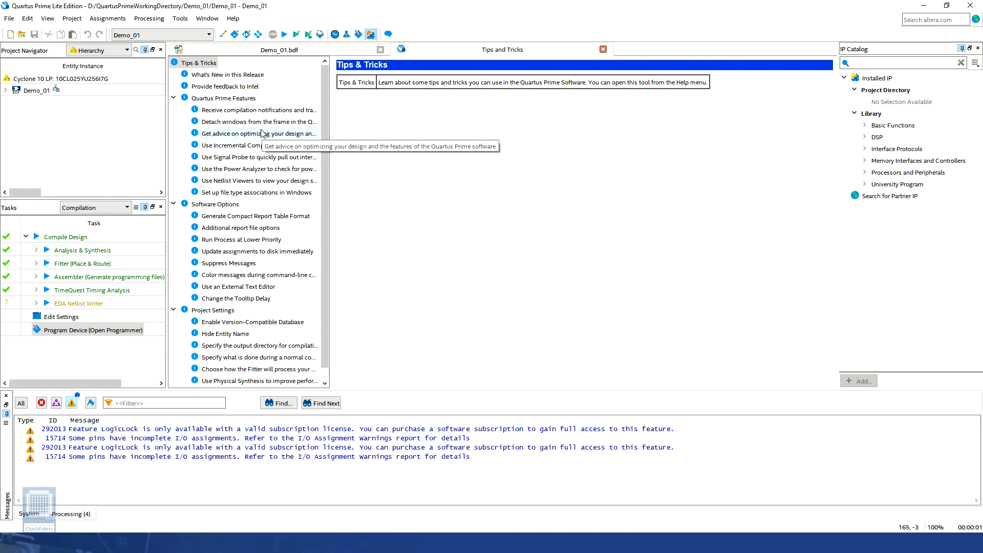
click(231, 205)
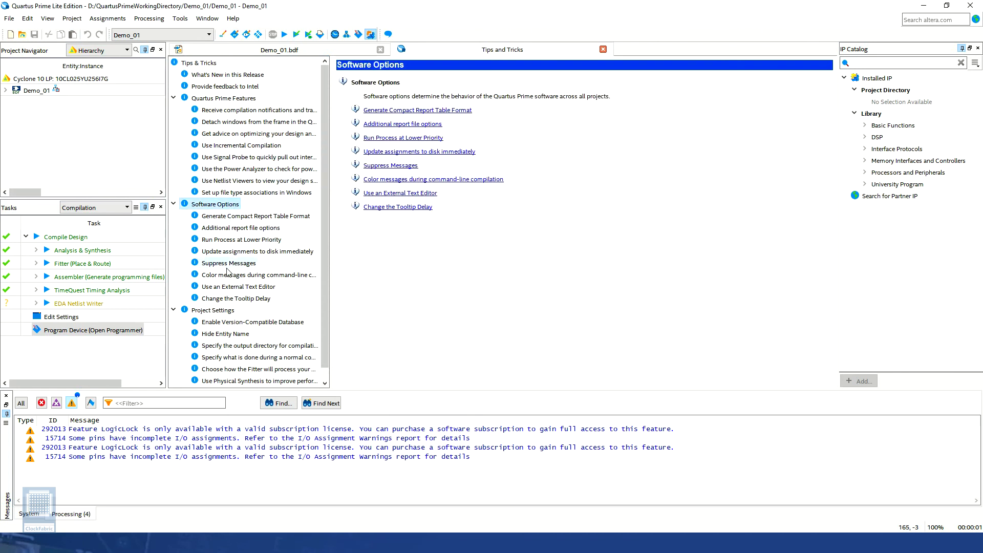
click(213, 310)
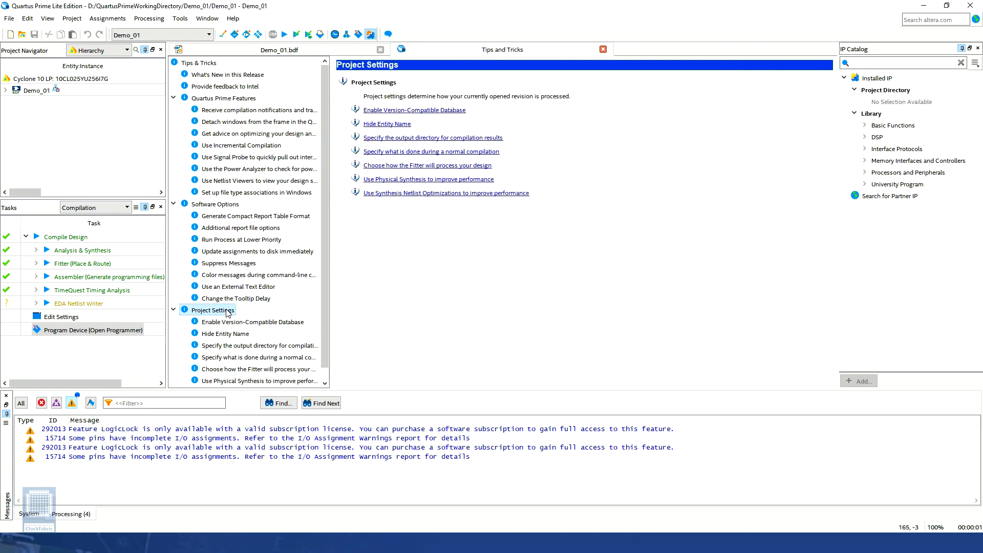
- Open the Intel FPGA Training web page, review the types of training offered, and close the browser
click(231, 20)
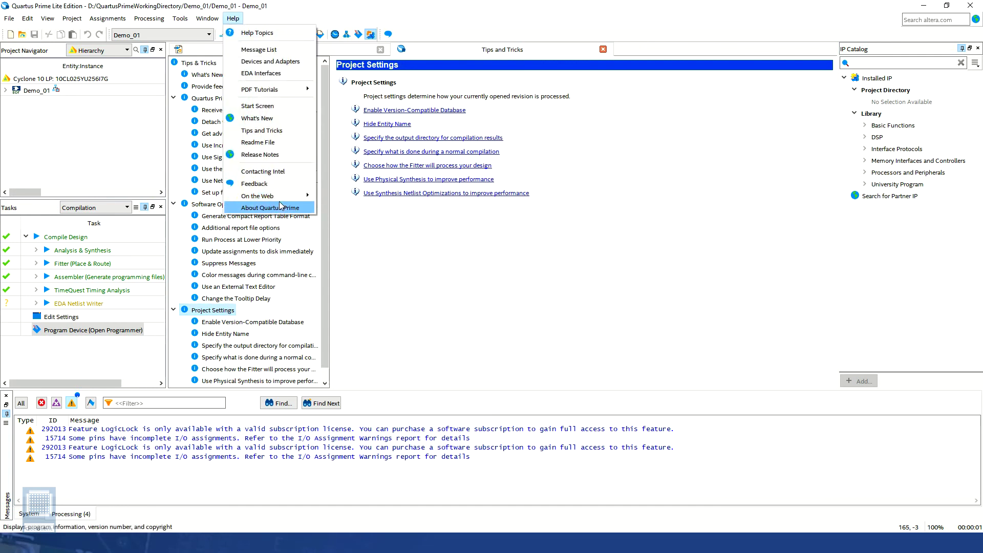
mouse_move(281, 197)
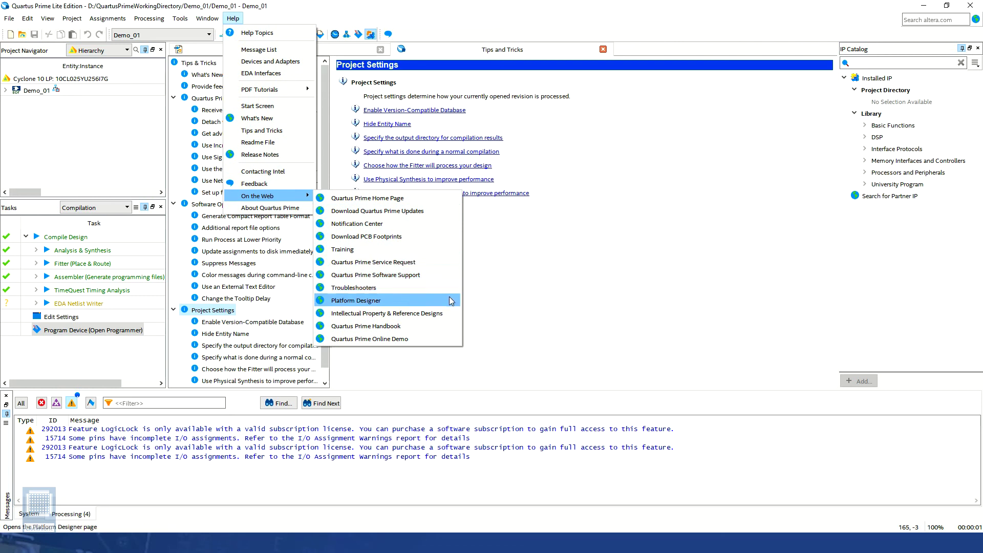
click(454, 251)
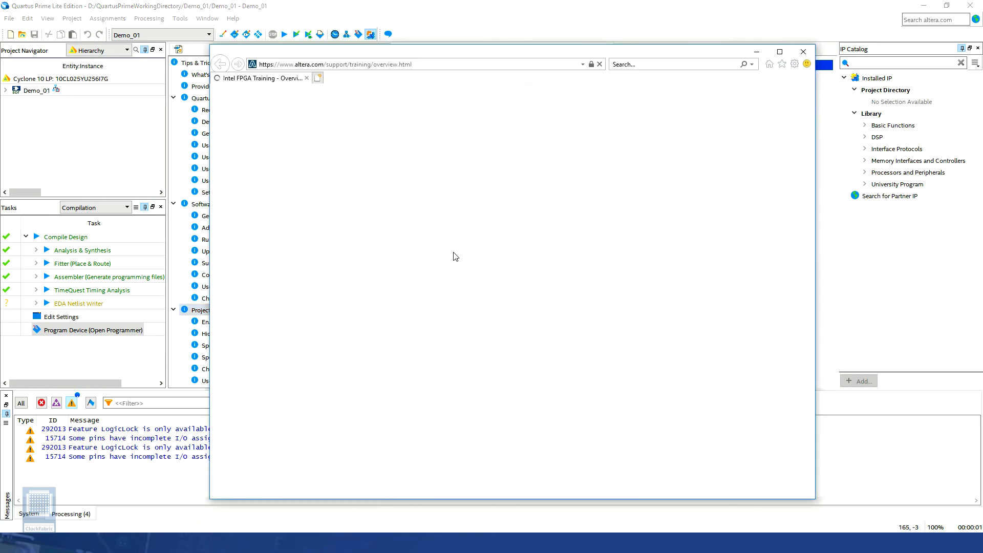
scroll(763, 366, down, 5)
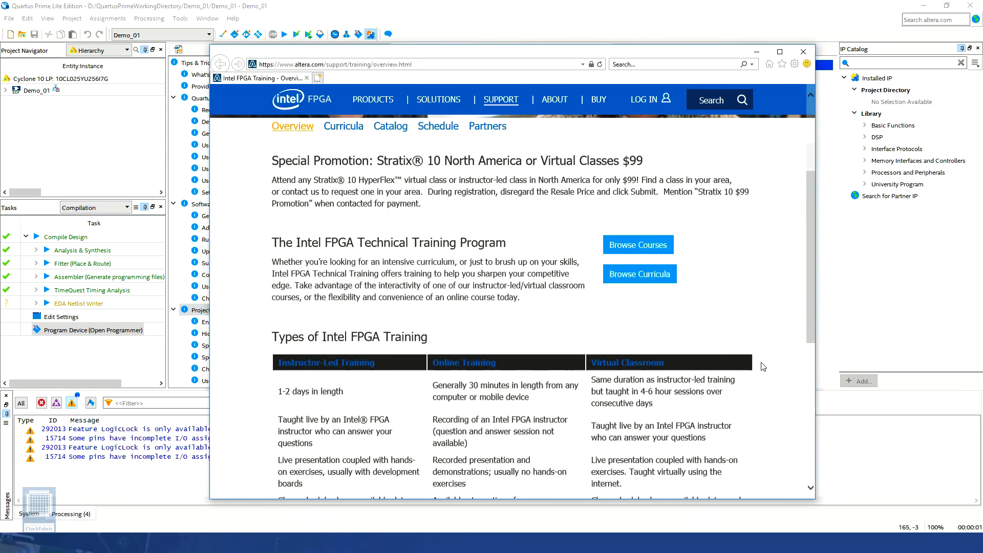
scroll(763, 367, down, 1)
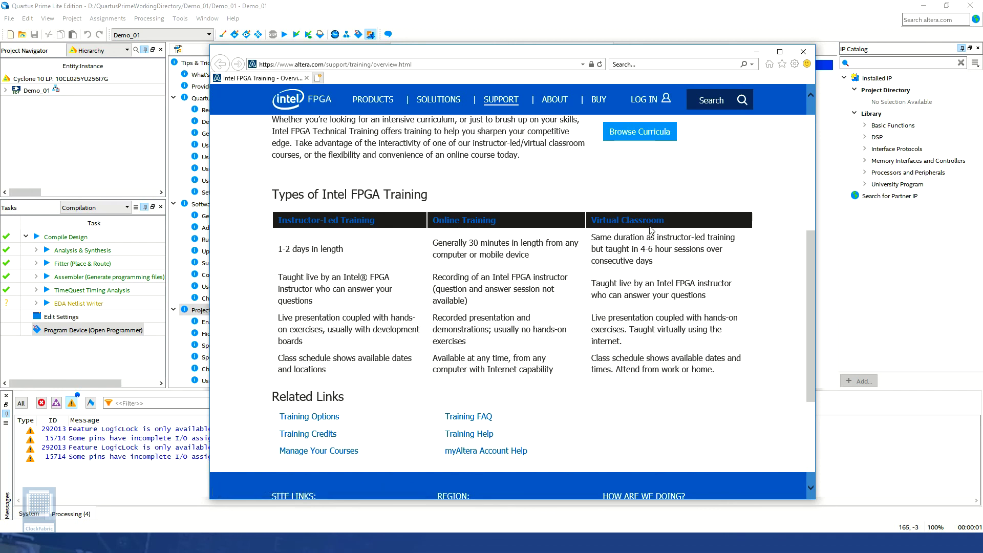
click(803, 51)
- Open the Quartus Prime Handbook web page, expand the User Guides to view the software handbooks, and close the browser
click(241, 22)
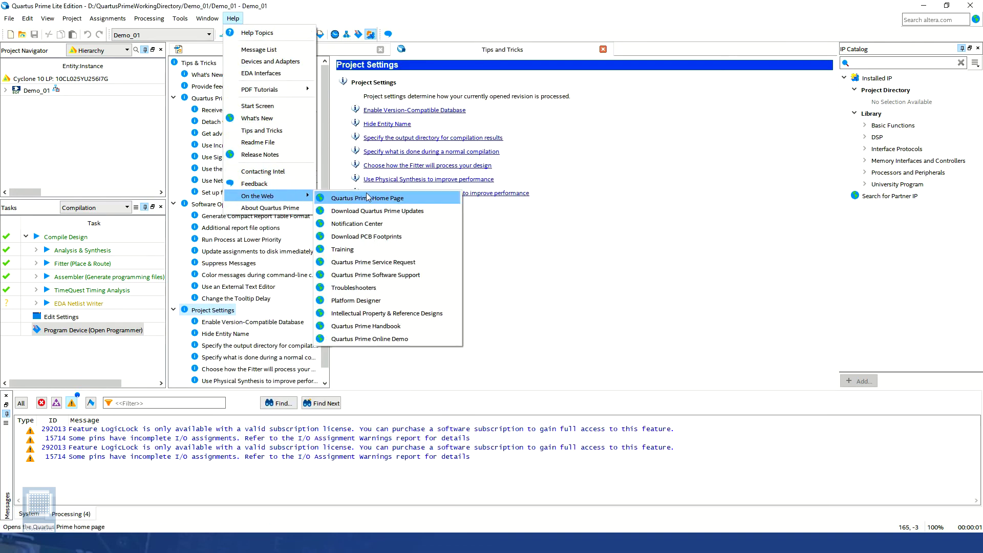
click(445, 326)
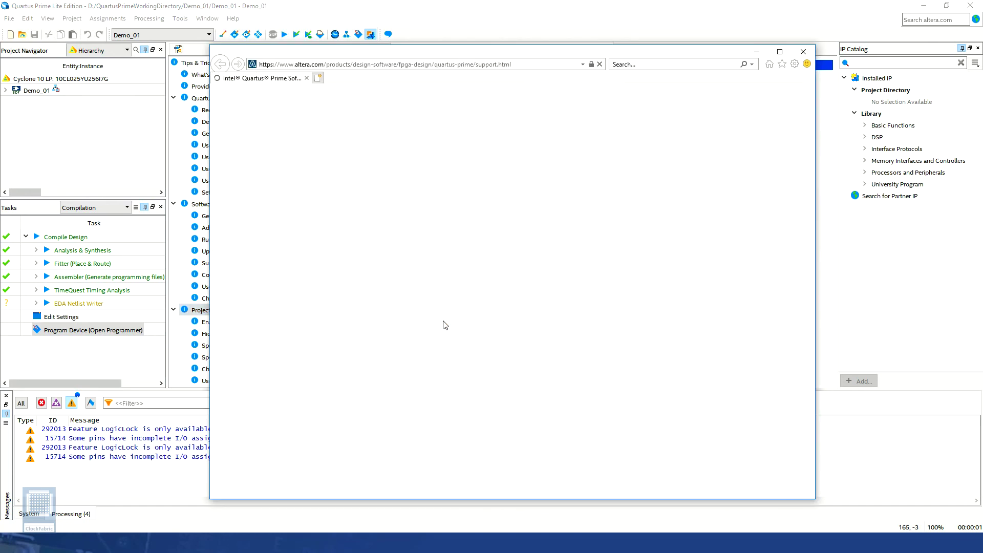
scroll(742, 328, down, 5)
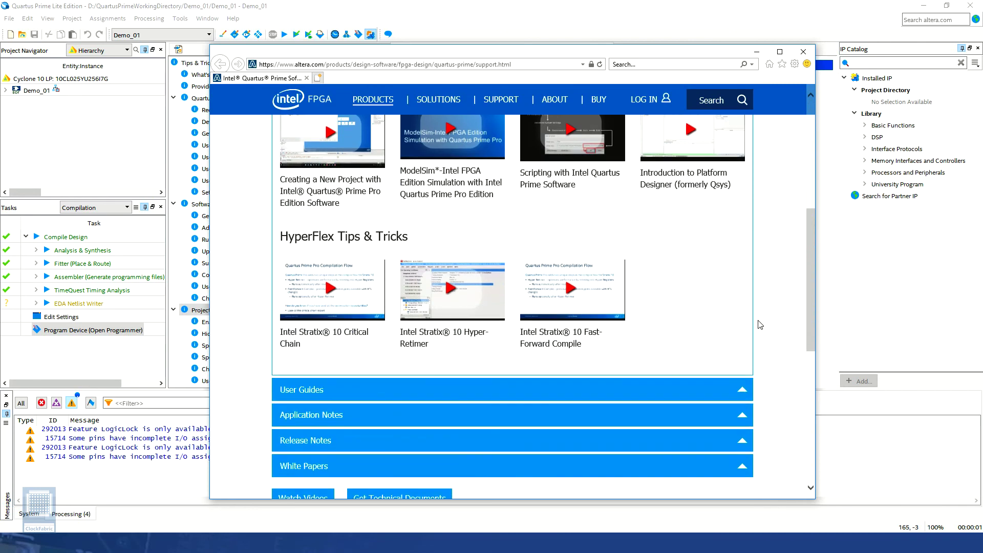
click(466, 400)
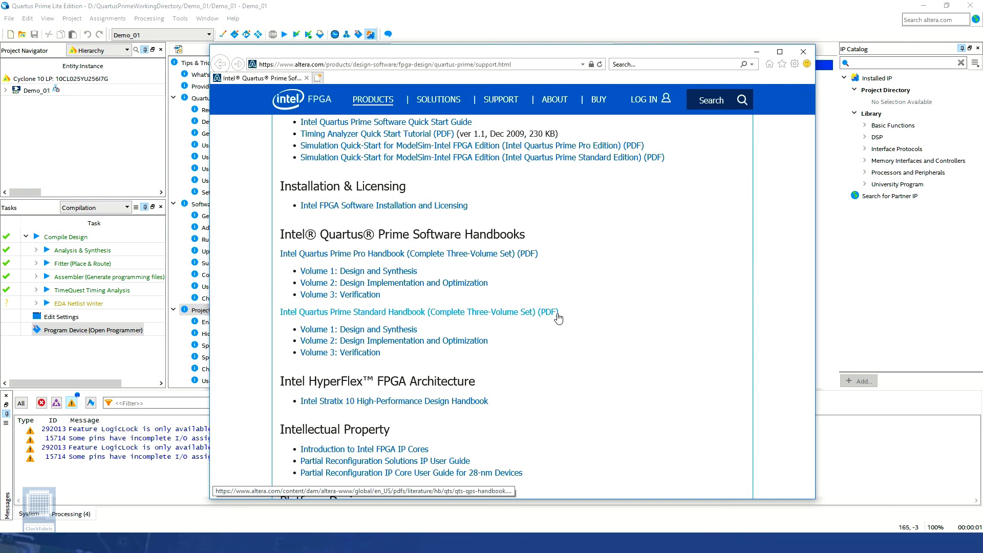
click(803, 52)
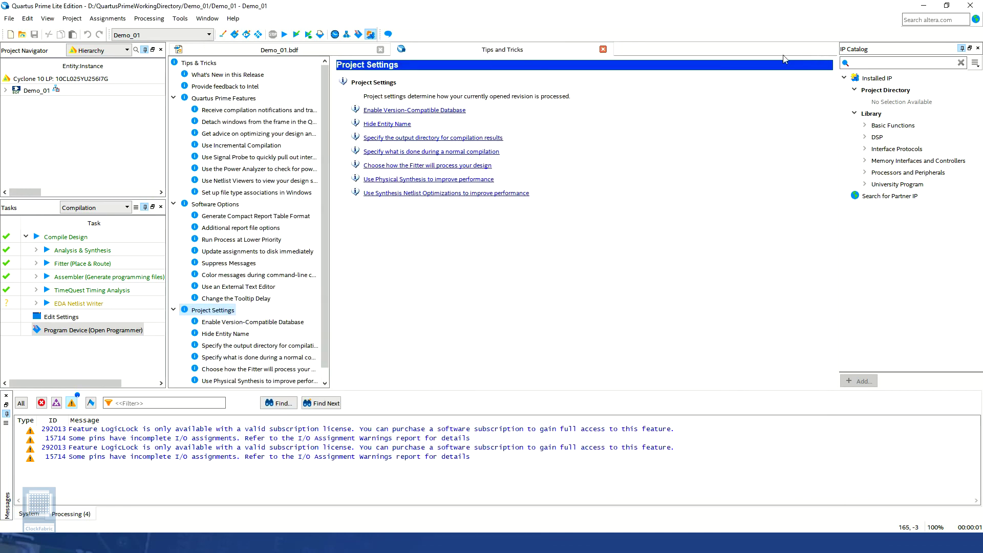